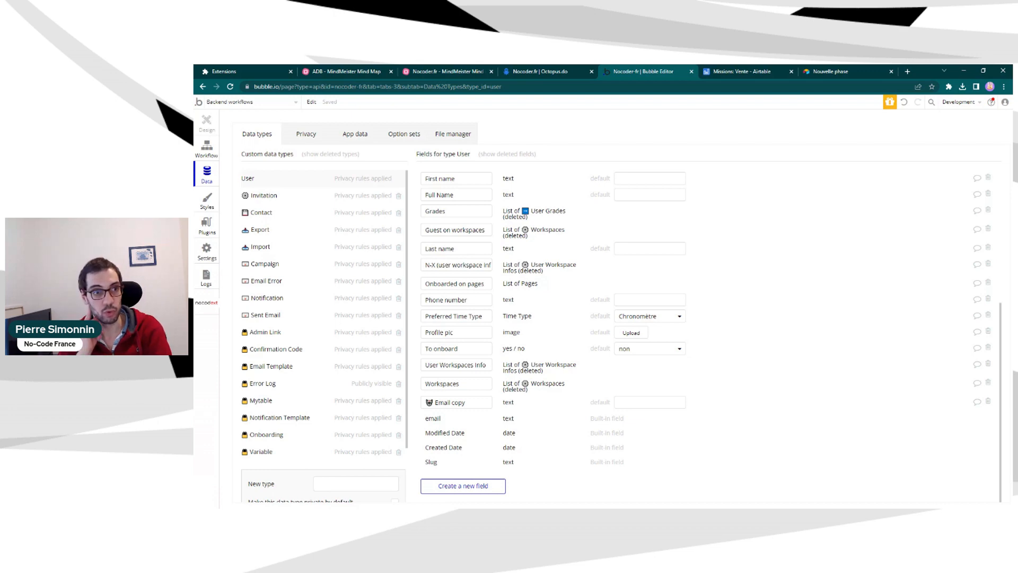
Check the User type's privacy rules, return to its fields, and move the Bubble Editor browser tab ahead of the Octopus.do tab
click(305, 138)
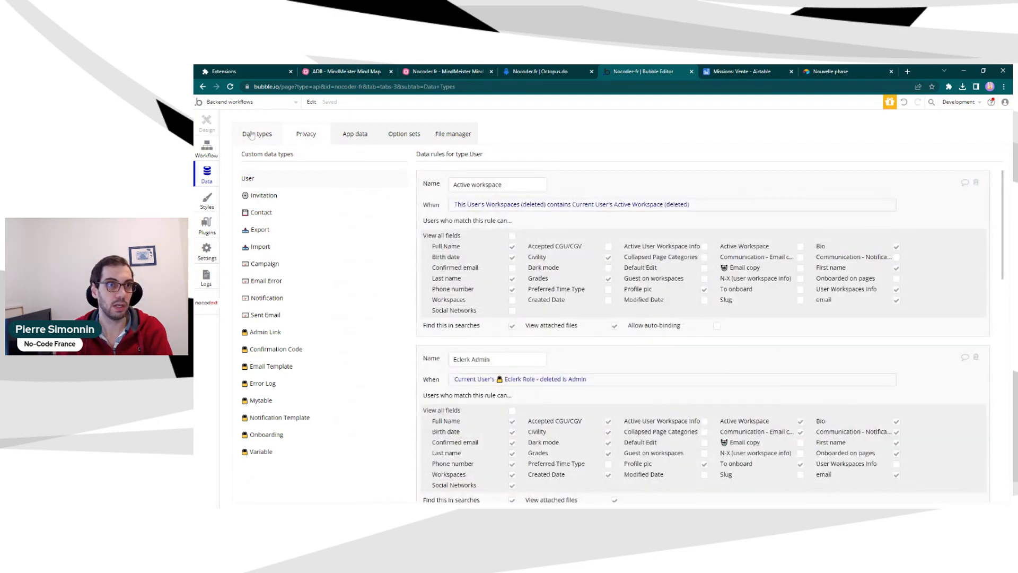
click(254, 134)
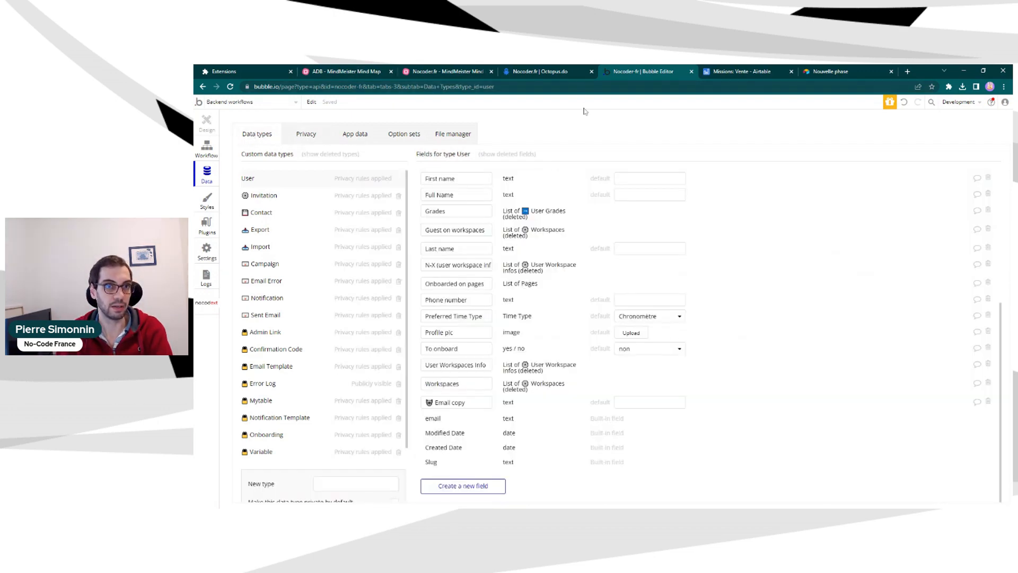
click(308, 137)
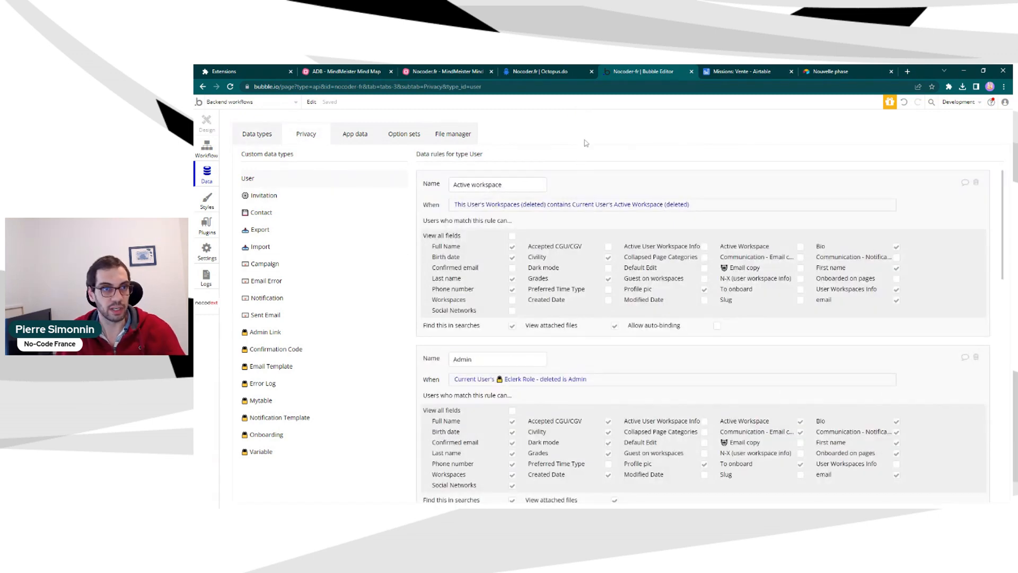
click(269, 134)
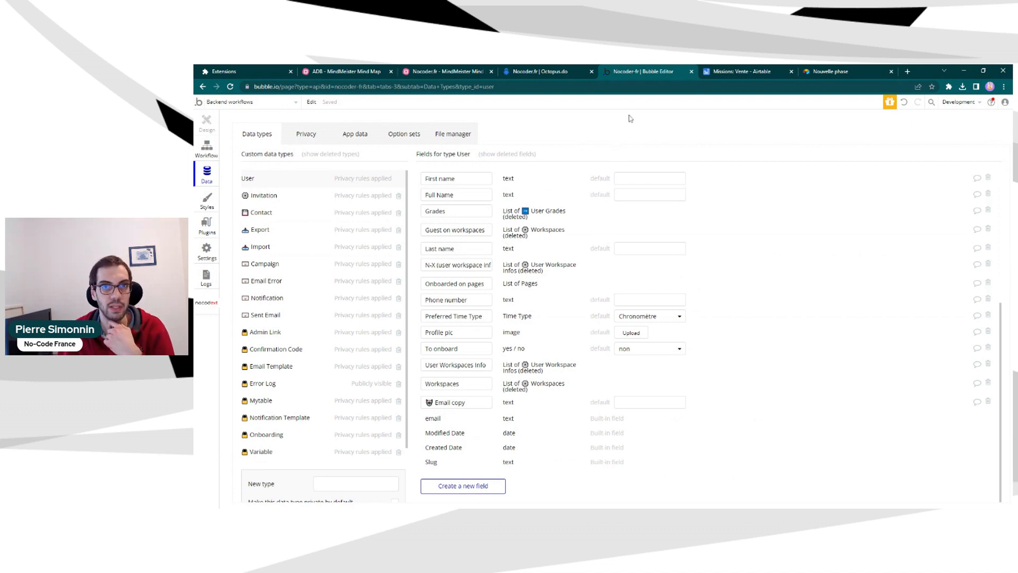
drag(653, 72, 552, 71)
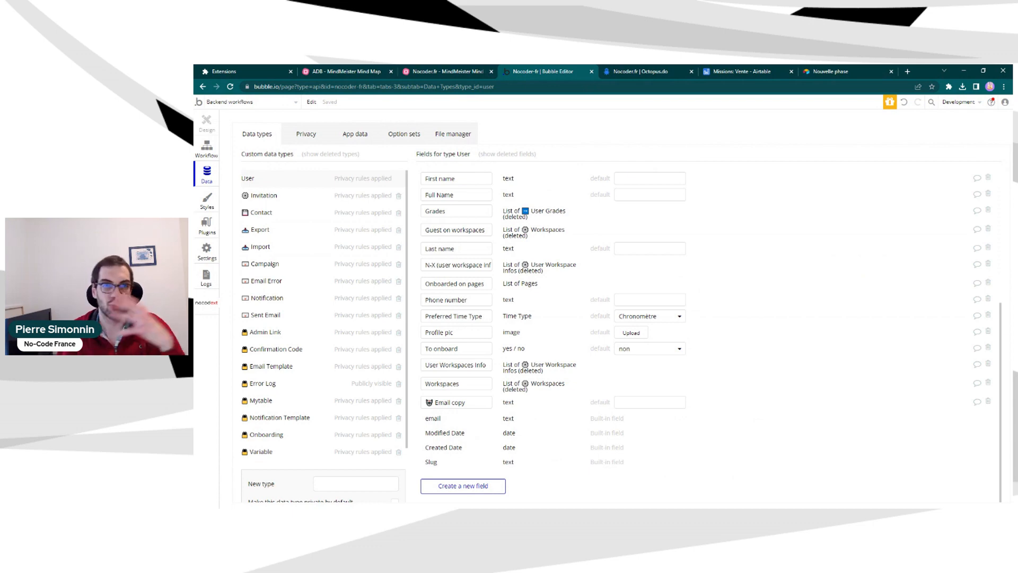
Switch to the Nocoder.fr mind map in MindMeister and review its public, portfolio, profile, resources and tools branches
click(456, 71)
scroll(461, 257, up, 4)
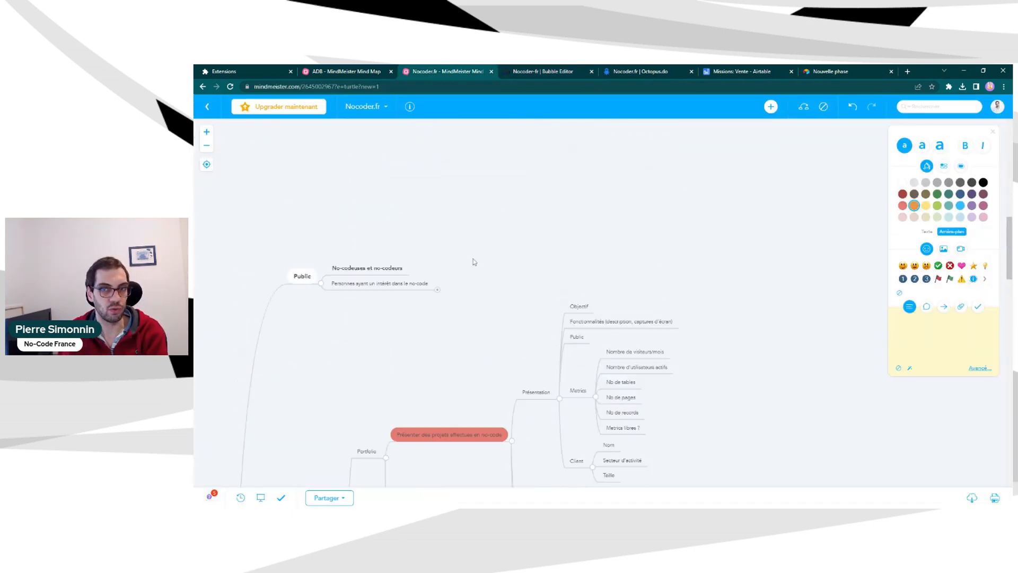
scroll(562, 253, down, 6)
scroll(561, 251, up, 2)
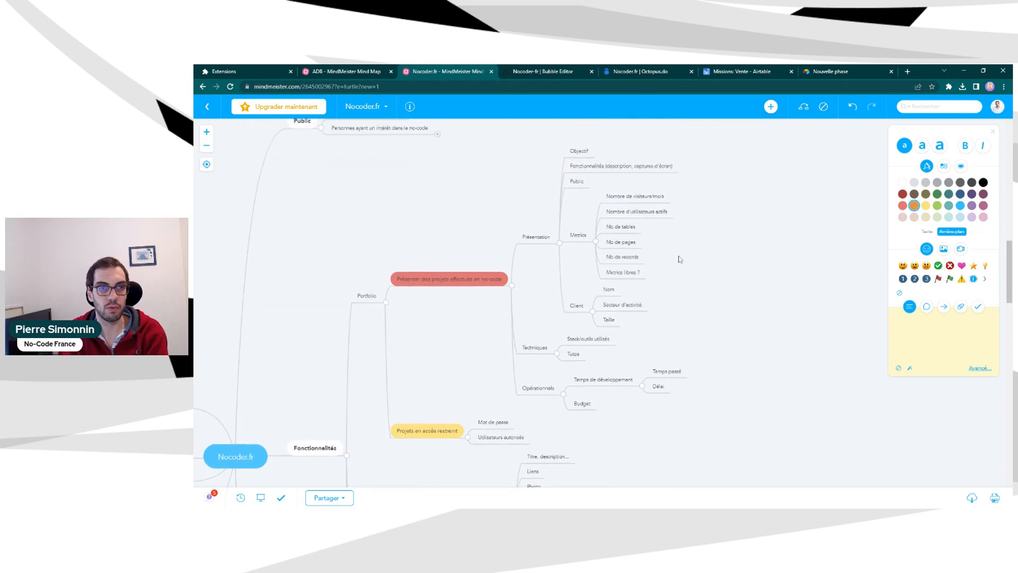
scroll(501, 297, down, 1)
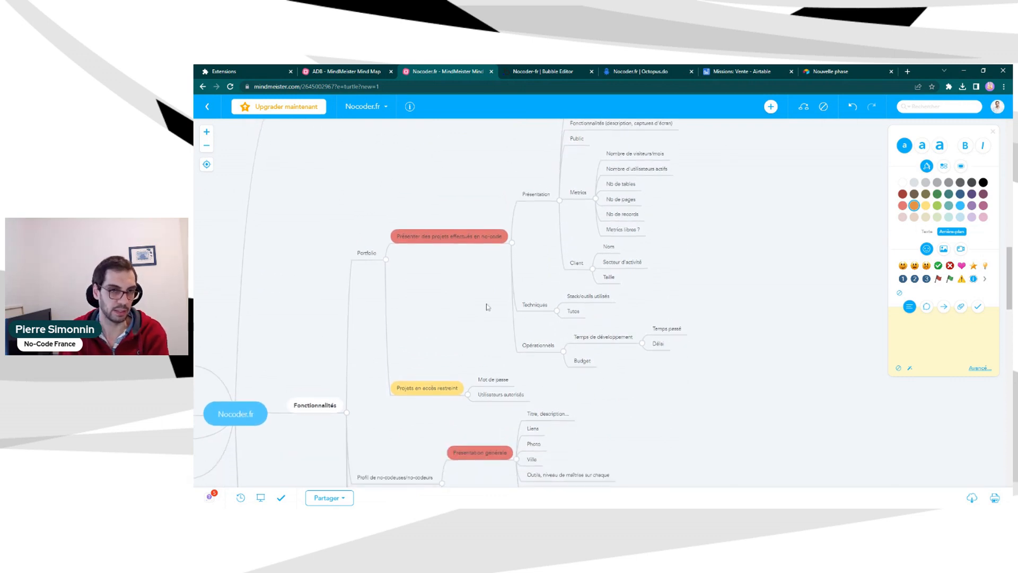
scroll(491, 302, up, 2)
scroll(470, 324, down, 1)
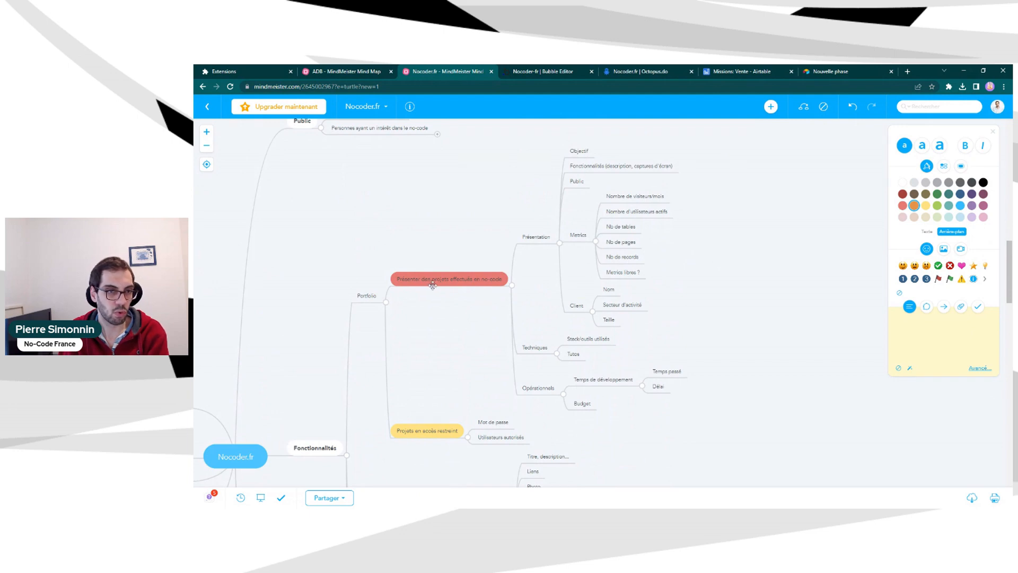
scroll(623, 297, down, 9)
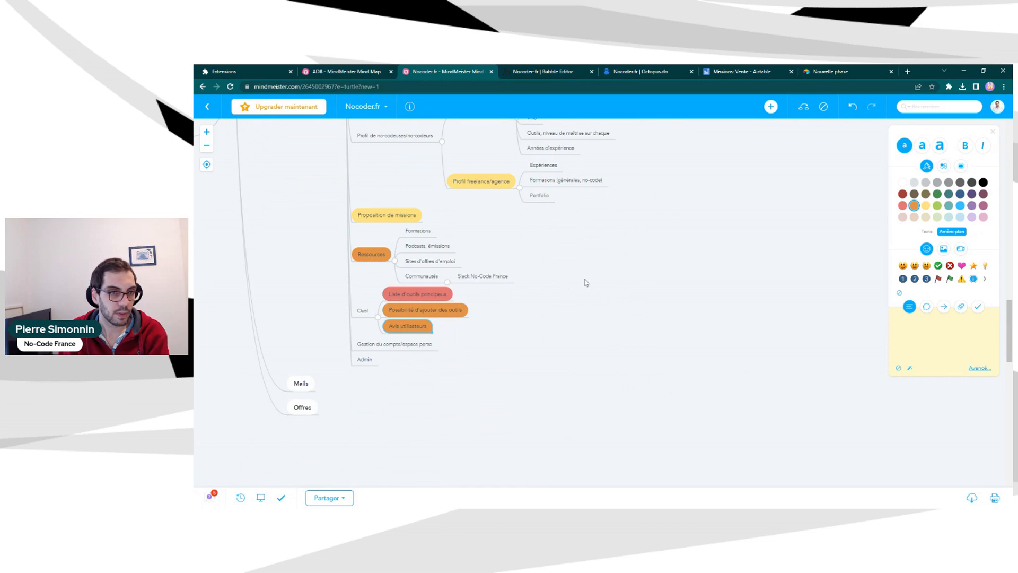
scroll(585, 282, up, 7)
scroll(567, 249, up, 5)
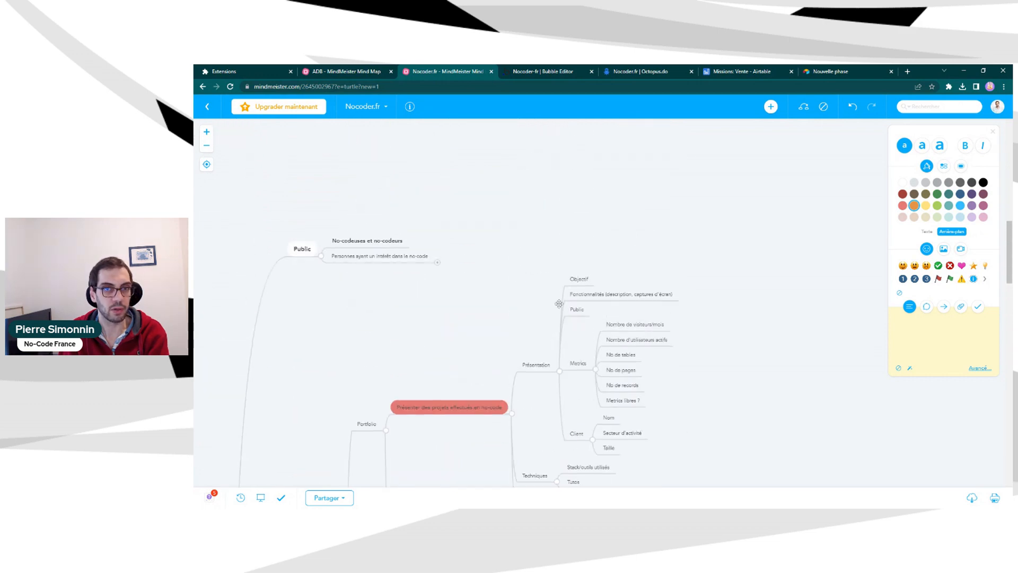
scroll(546, 217, down, 3)
Duplicate the Nocoder.fr mind map browser tab and detach the copy into its own window
right_click(454, 68)
click(477, 126)
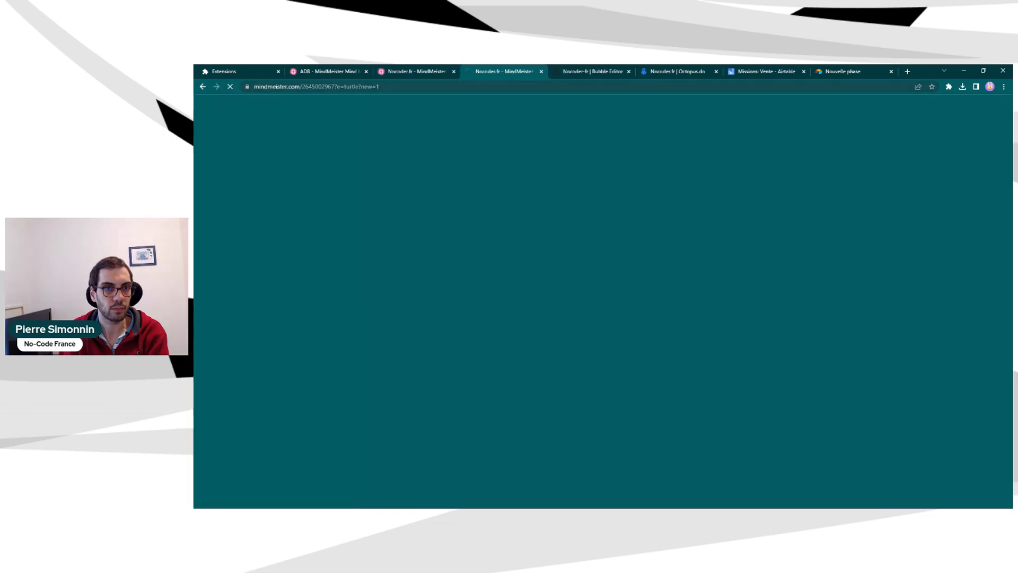
drag(493, 71, 535, 122)
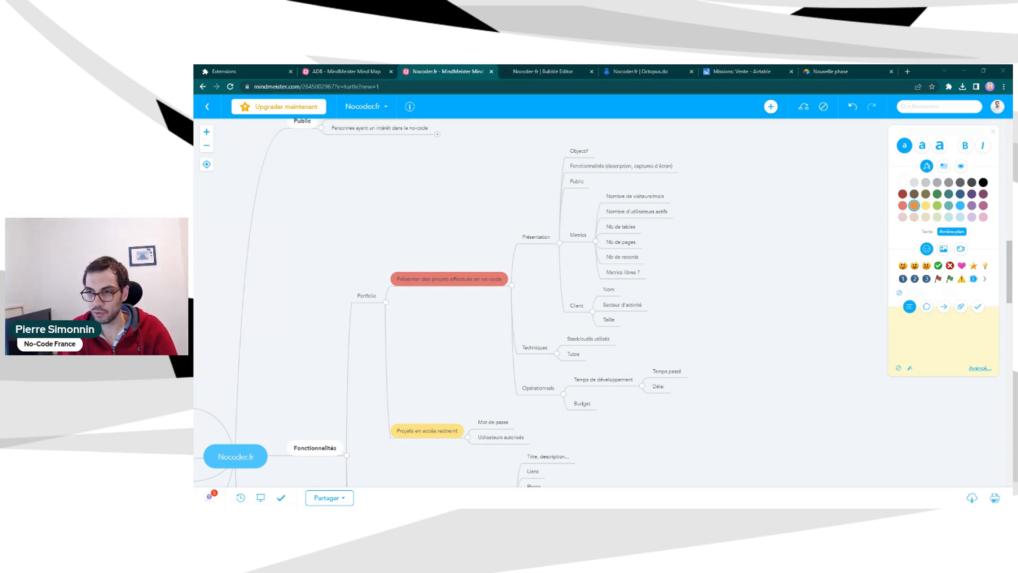
Switch to the Bubble editor, review the Contact type's fields, and create a data type named Project with Contact's icon prefix
click(550, 71)
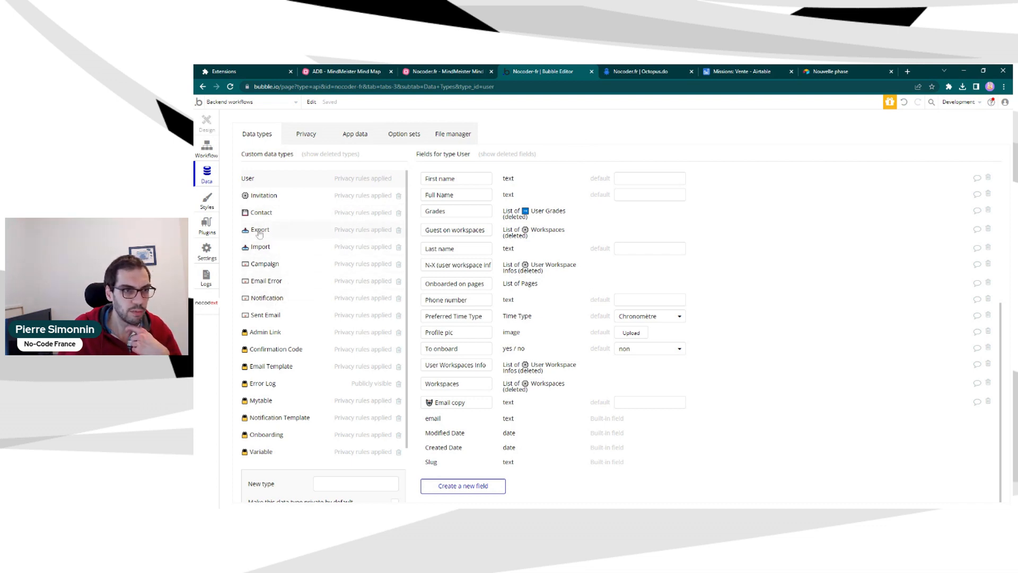
click(262, 213)
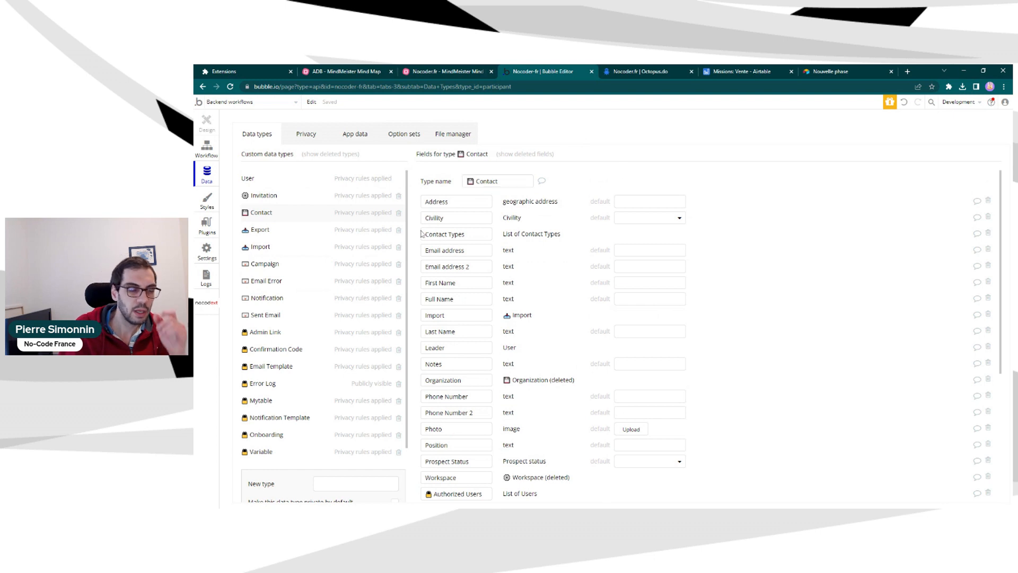
scroll(328, 276, down, 3)
scroll(339, 345, up, 3)
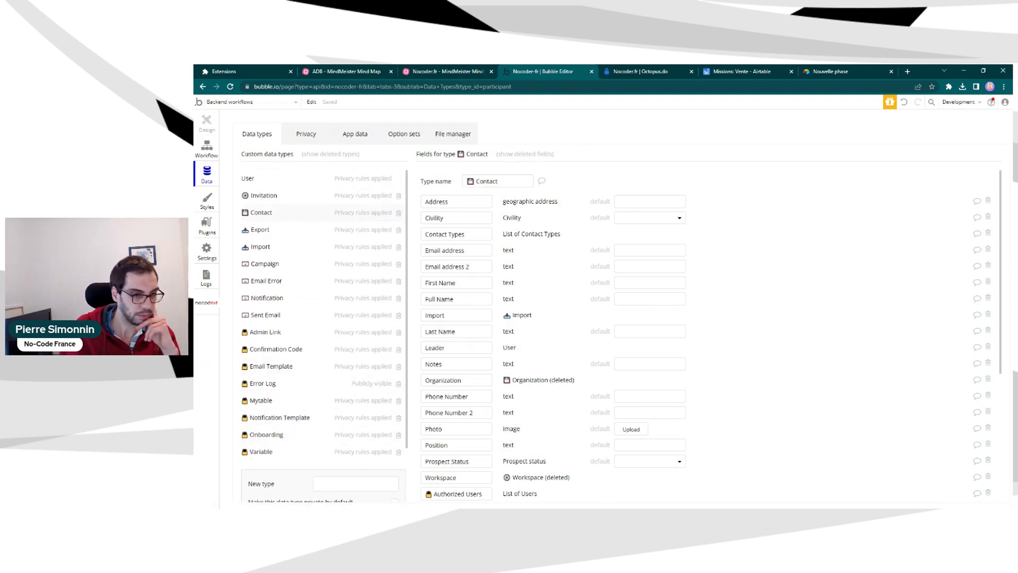
click(357, 483)
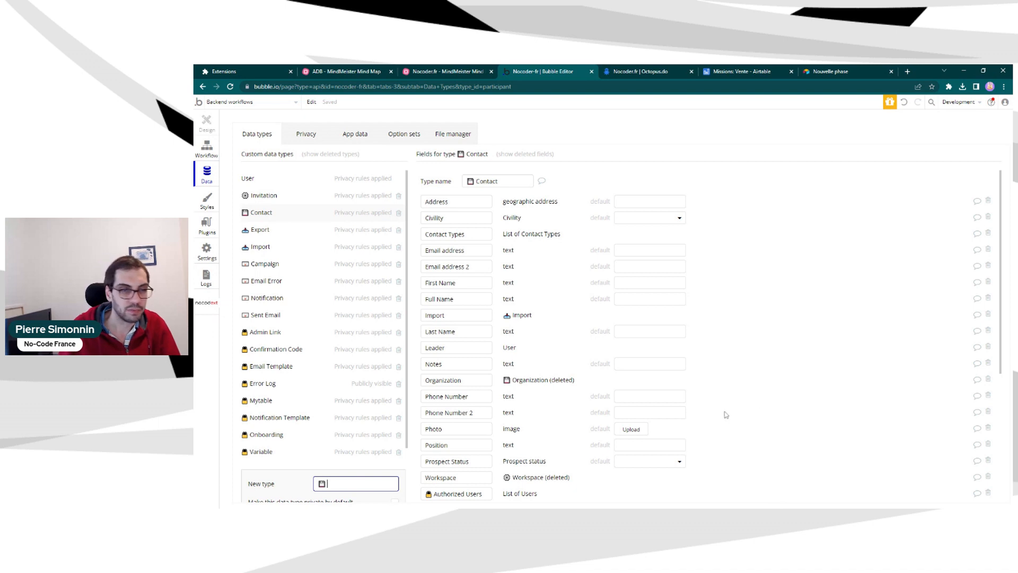
scroll(738, 403, down, 4)
scroll(738, 401, up, 4)
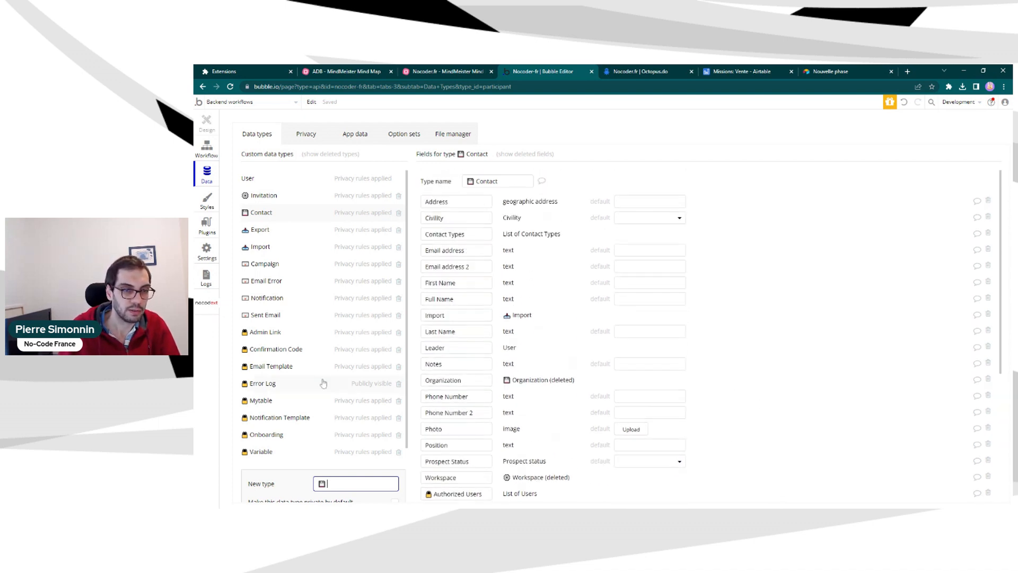
scroll(350, 387, down, 2)
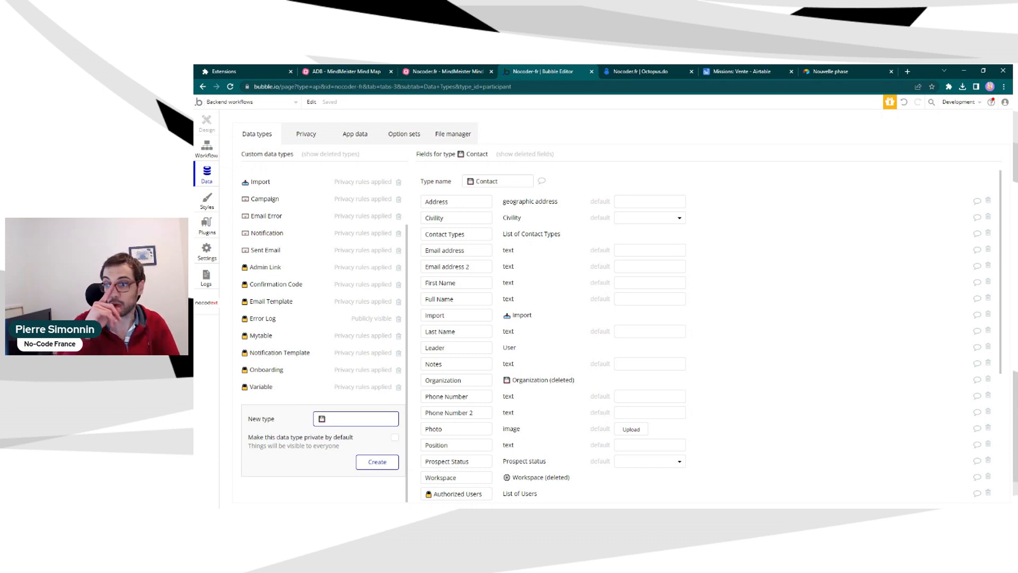
text(Project)
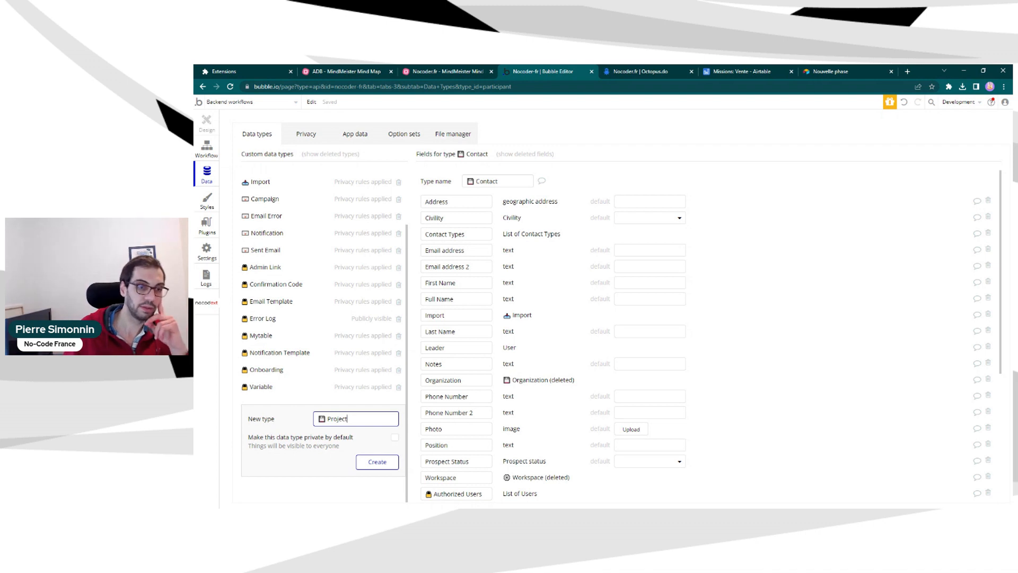
click(377, 461)
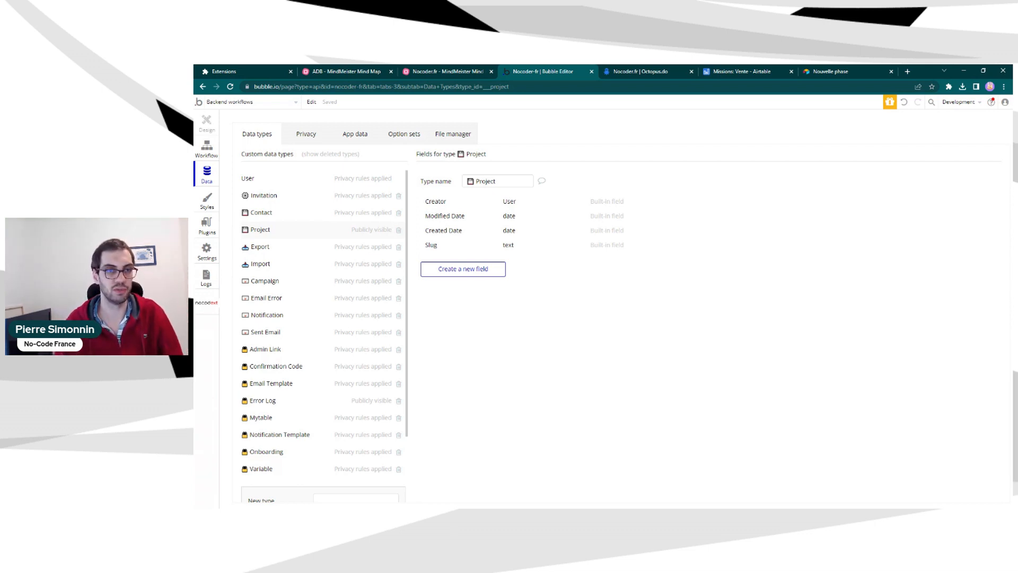
Add a text field called Name to the Project data type
click(468, 270)
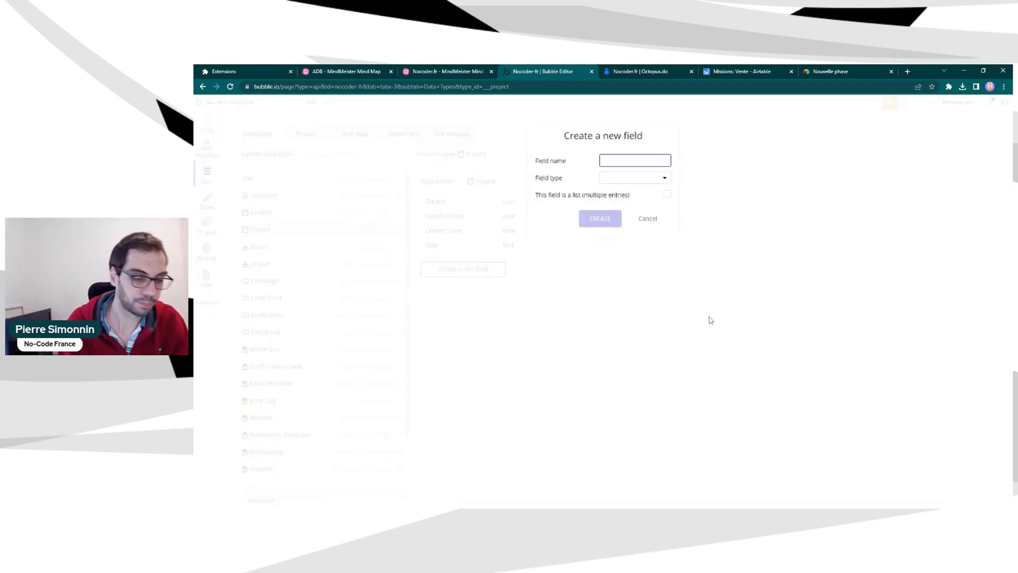
text(Name)
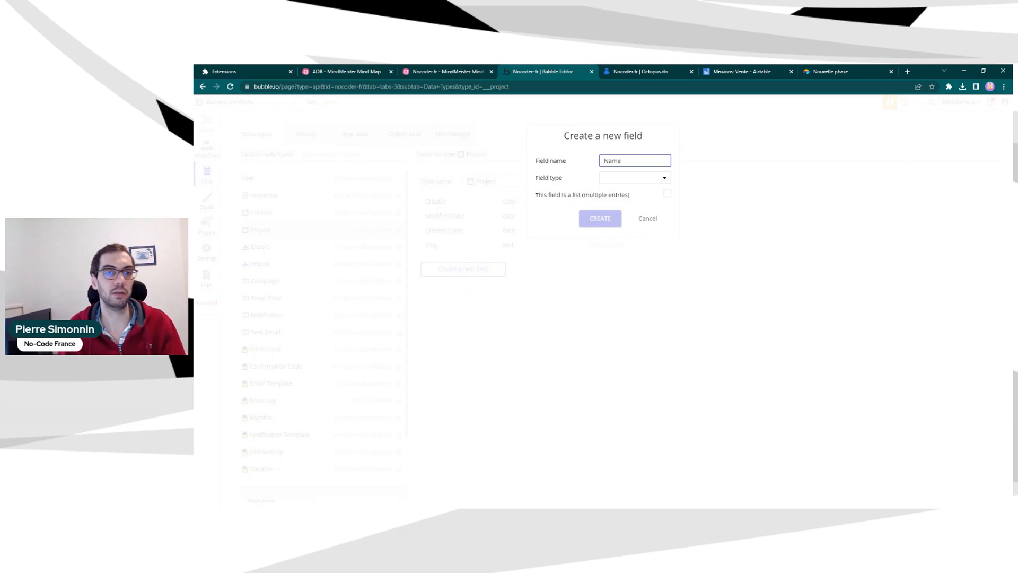
click(625, 179)
click(617, 193)
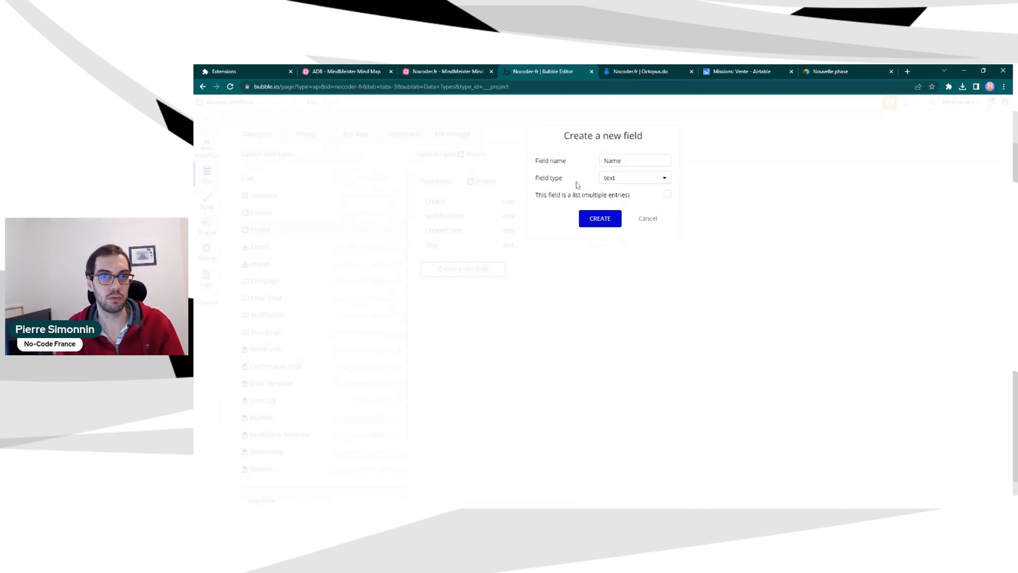
click(604, 219)
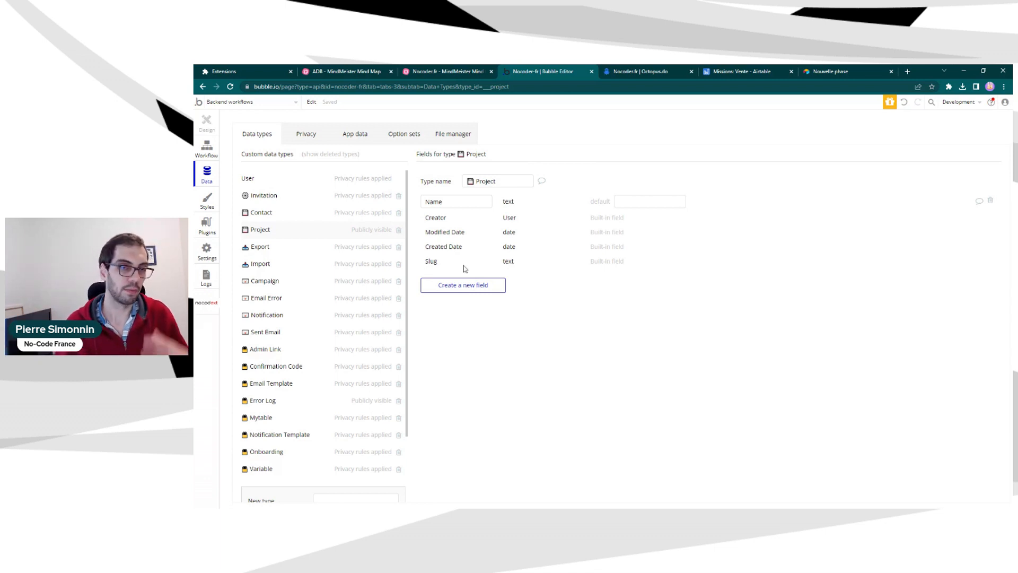
Add a text field called Description to the Project data type
click(445, 286)
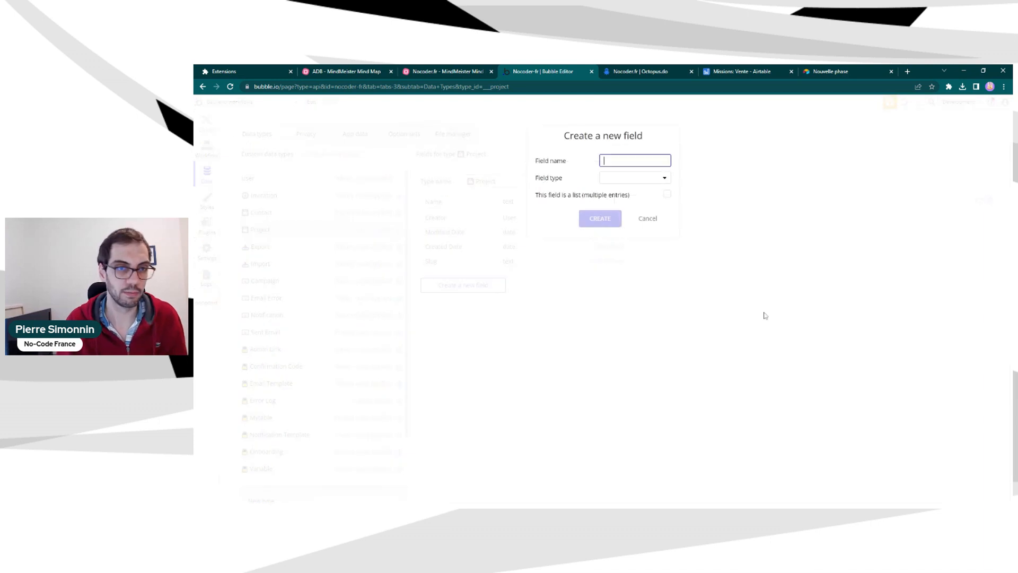
text(Descri)
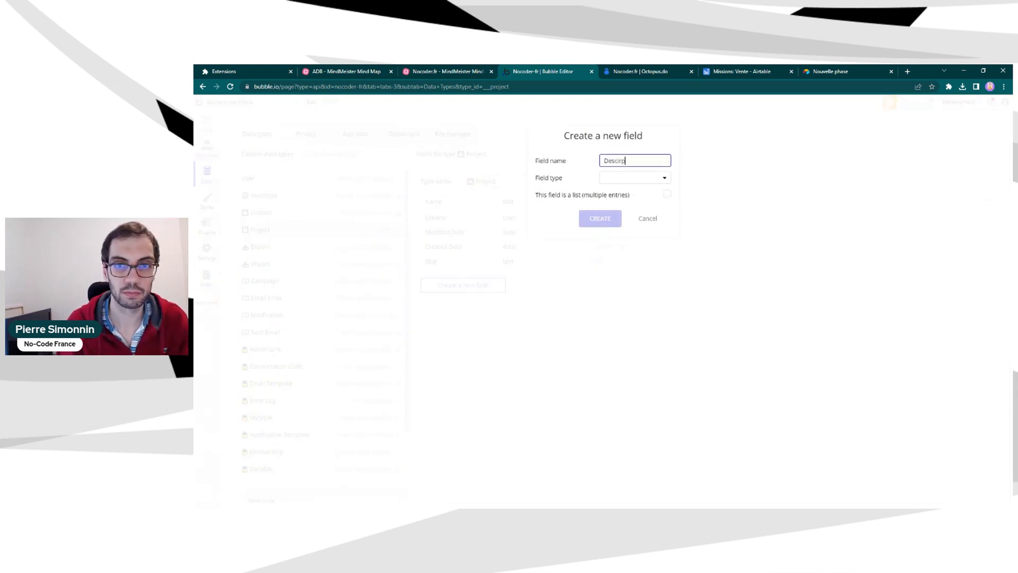
text(ption)
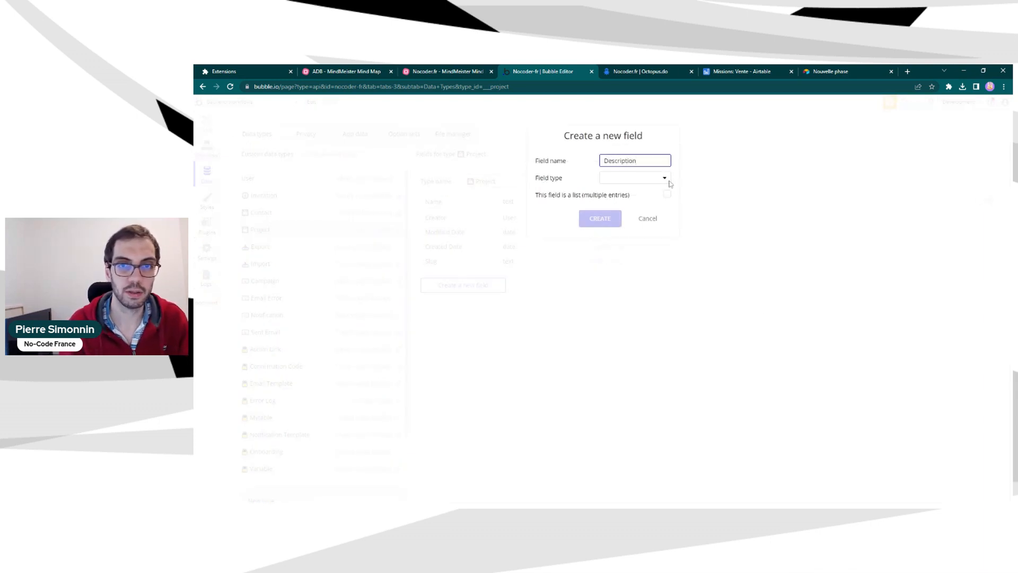
click(665, 178)
click(615, 192)
click(599, 218)
Add a text field called Subtitle to the Project data type
click(463, 301)
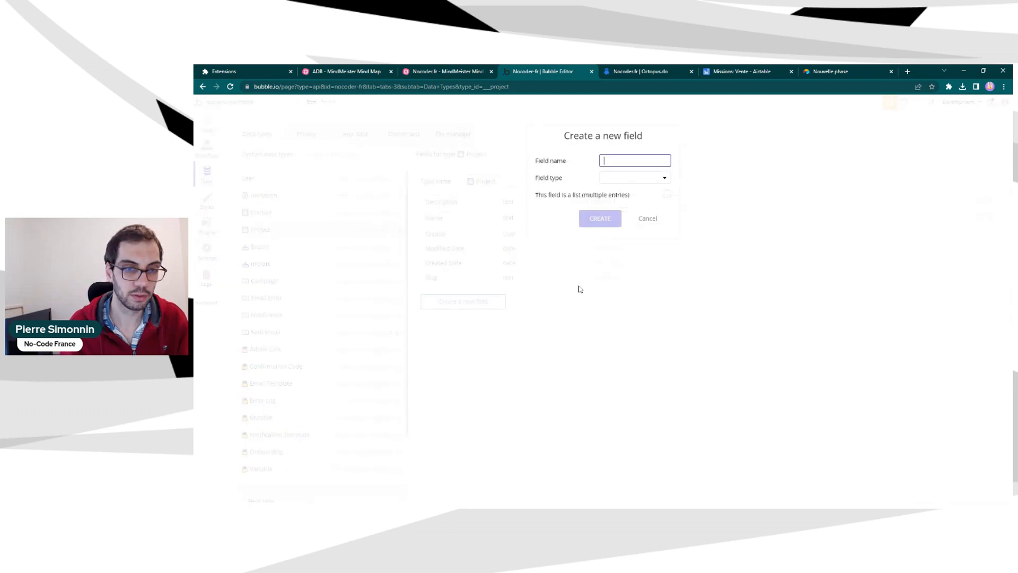
text(Subtitle)
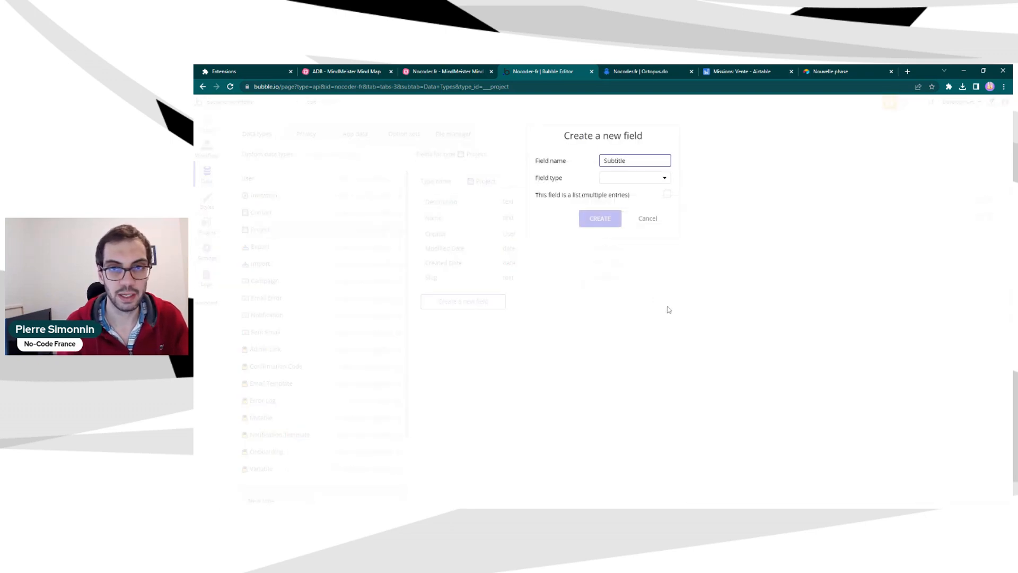
click(644, 180)
click(638, 190)
click(612, 219)
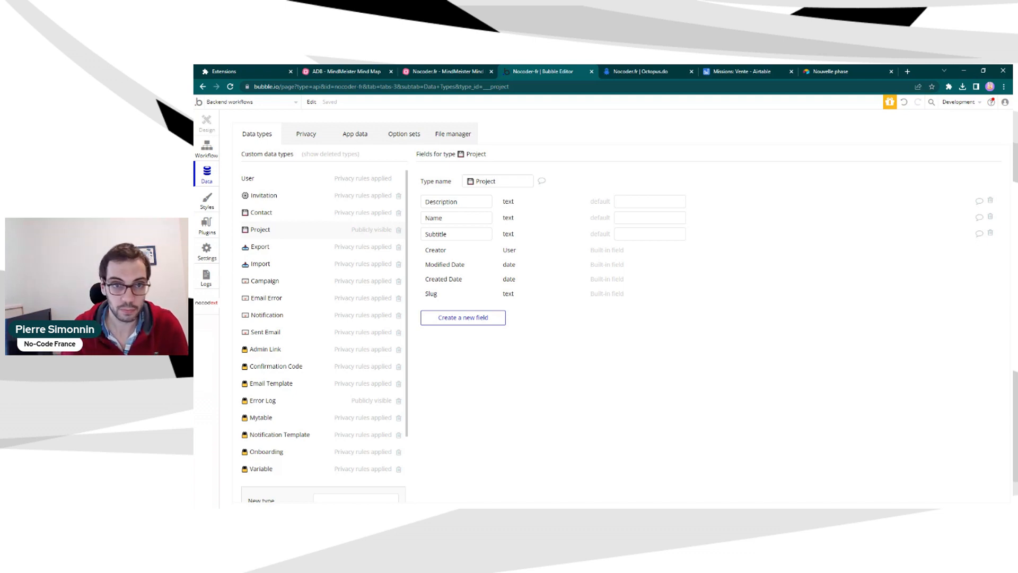
Review the User type's fields, look at the Nocoder.fr sitemap in Octopus.do, and return to the Bubble editor
click(290, 186)
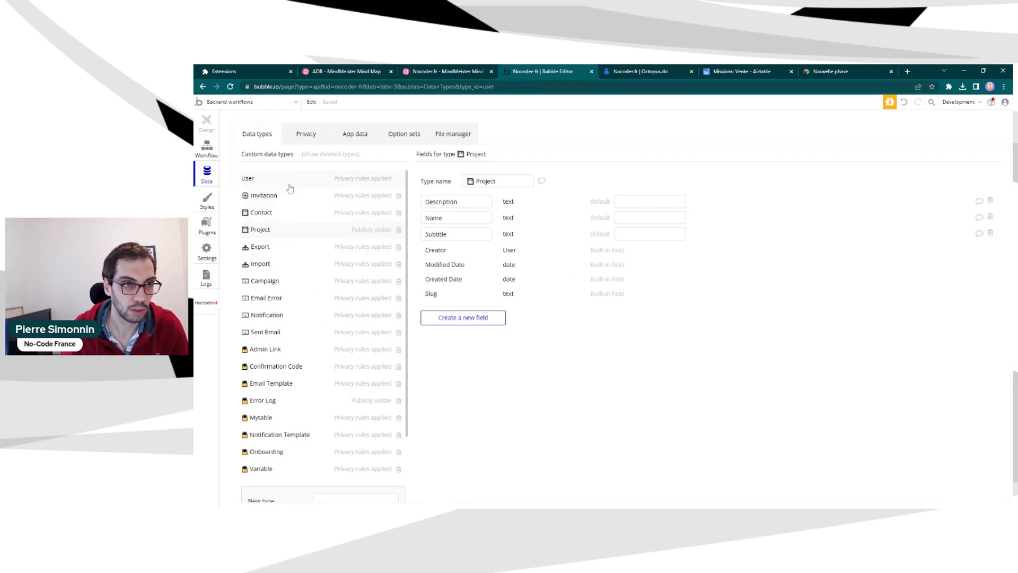
scroll(763, 314, down, 5)
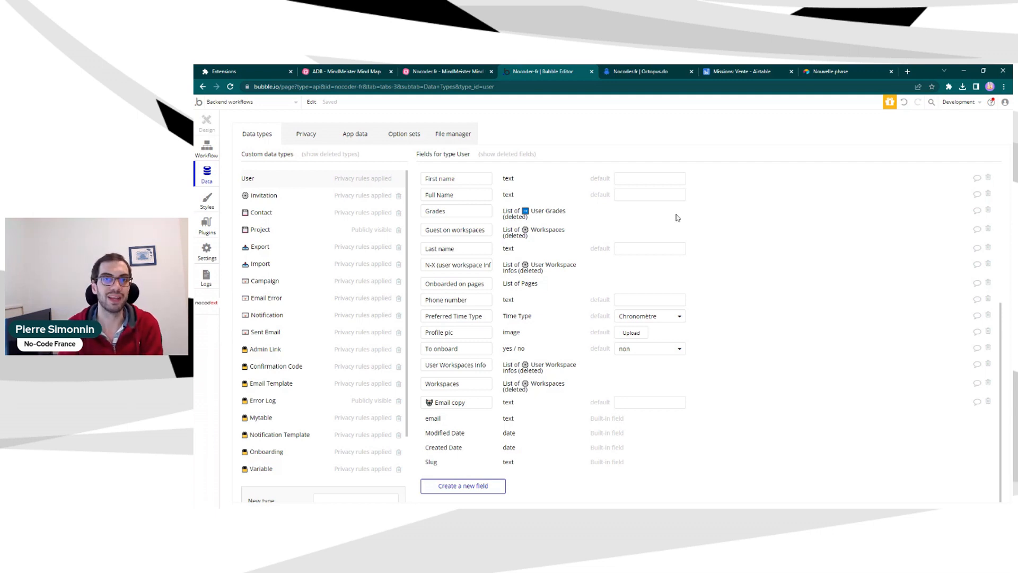
click(647, 70)
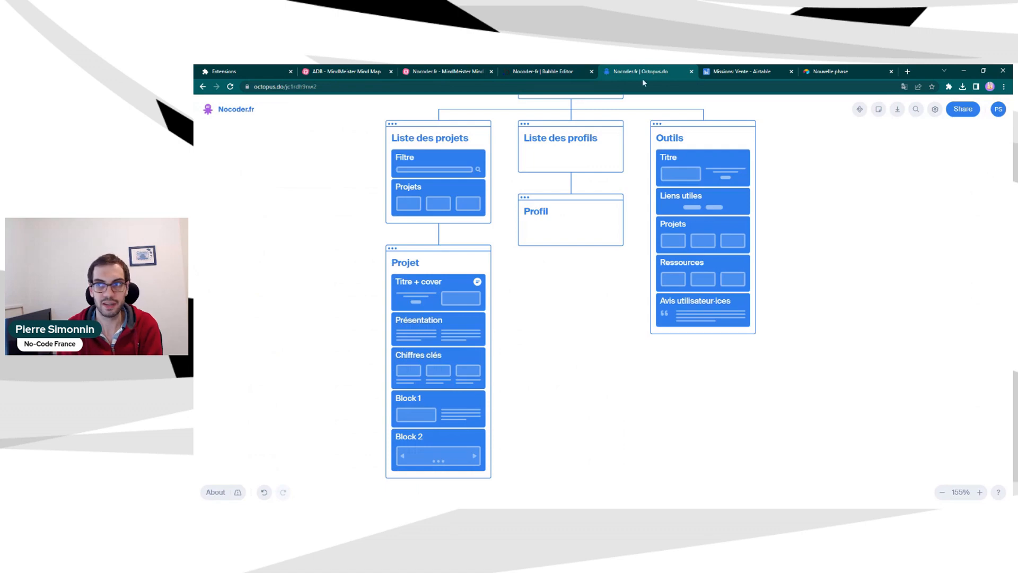
click(543, 71)
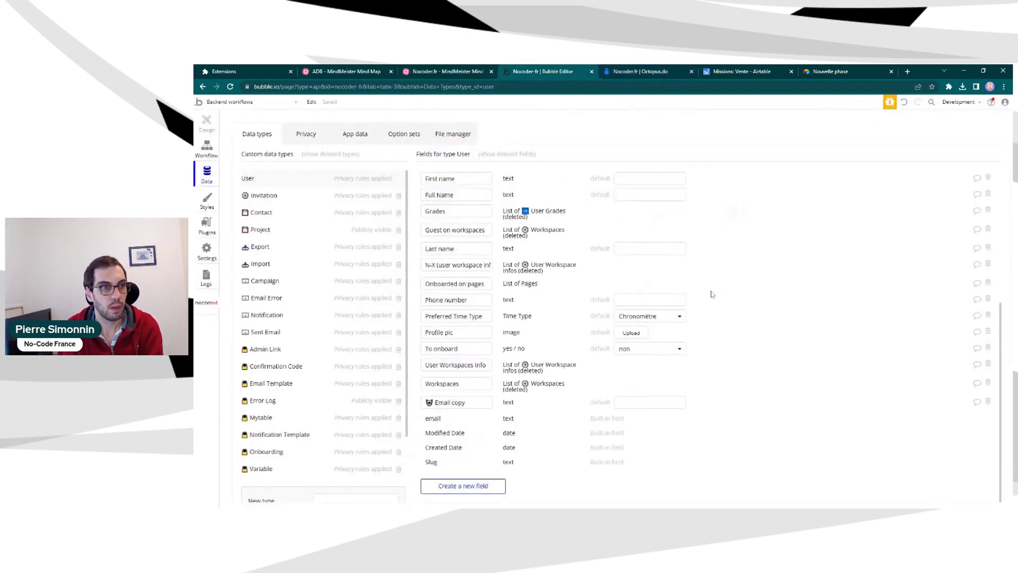
Return to the Project data type and review its existing fields
click(289, 229)
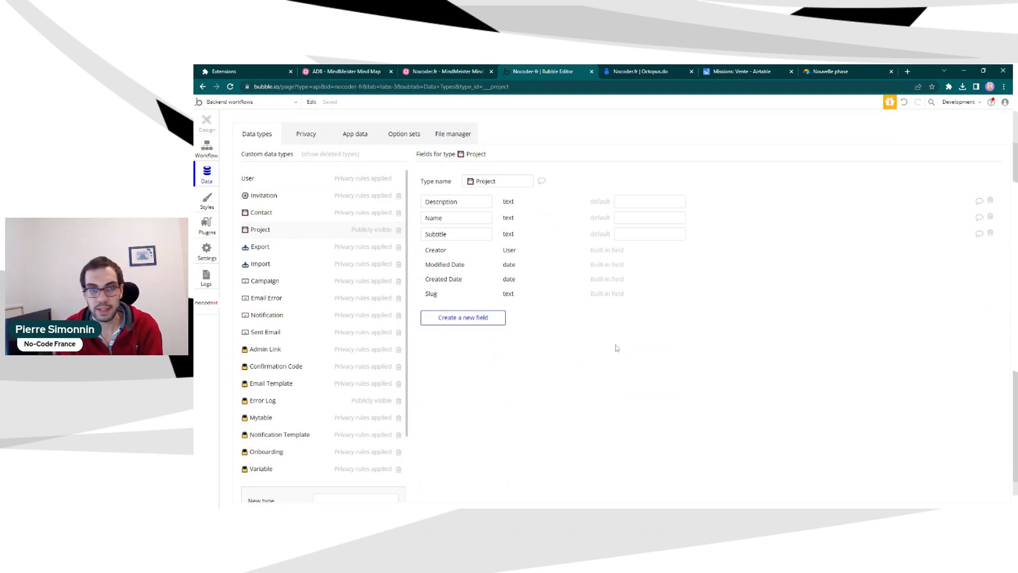
click(471, 181)
click(650, 157)
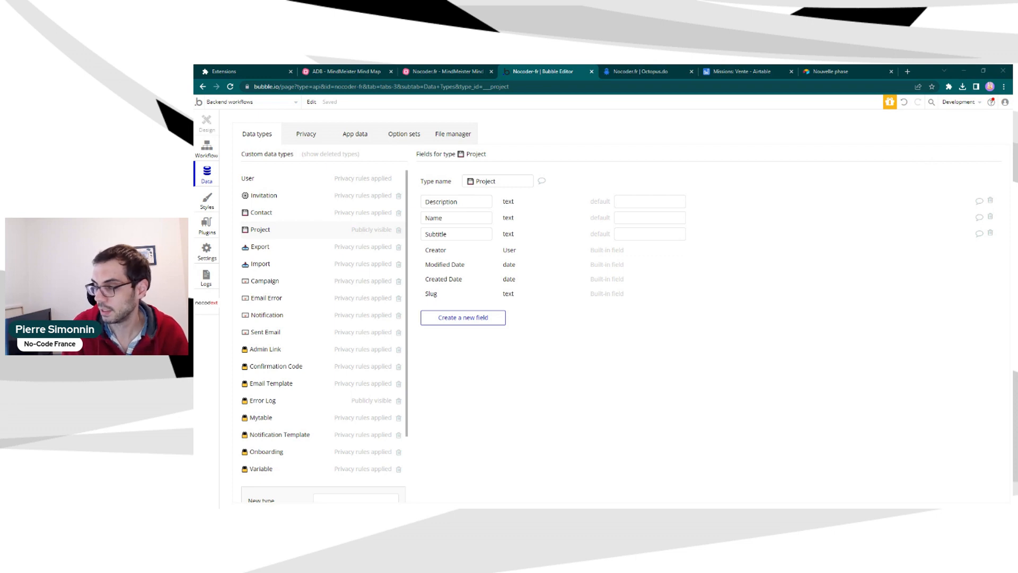
Create a new option set called Project Type
click(408, 139)
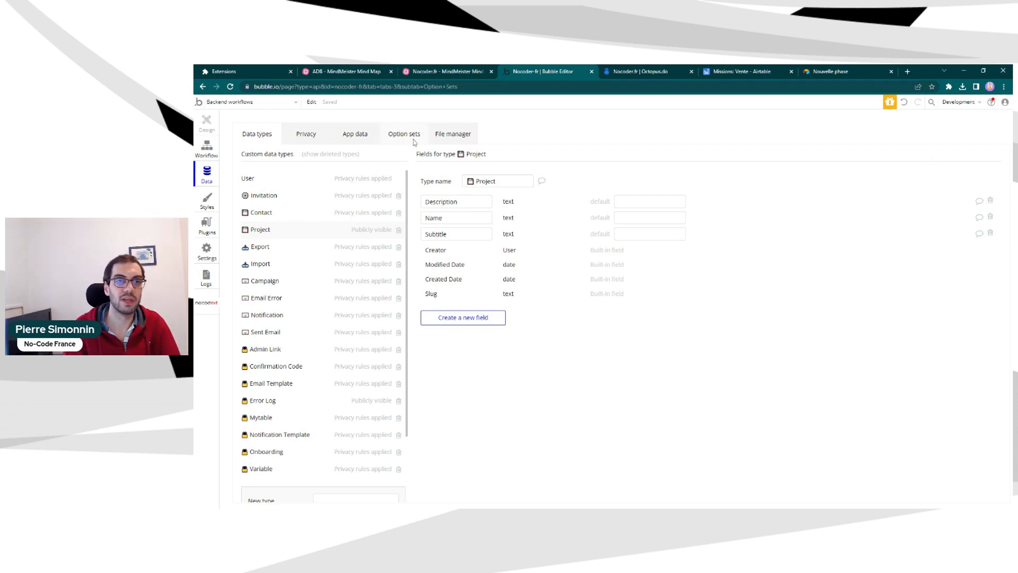
scroll(314, 297, down, 3)
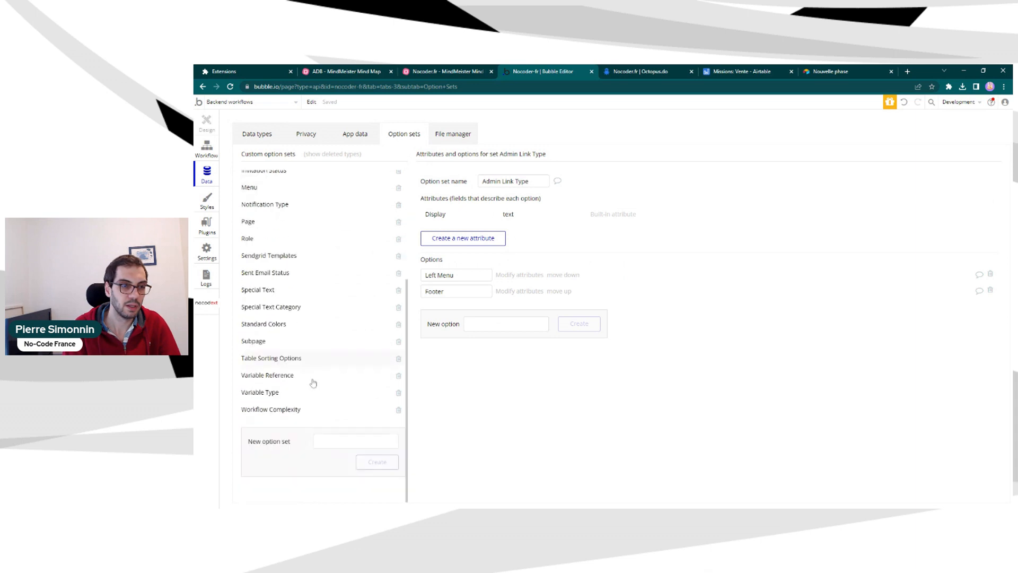
click(318, 441)
text(P)
key(BackSpace)
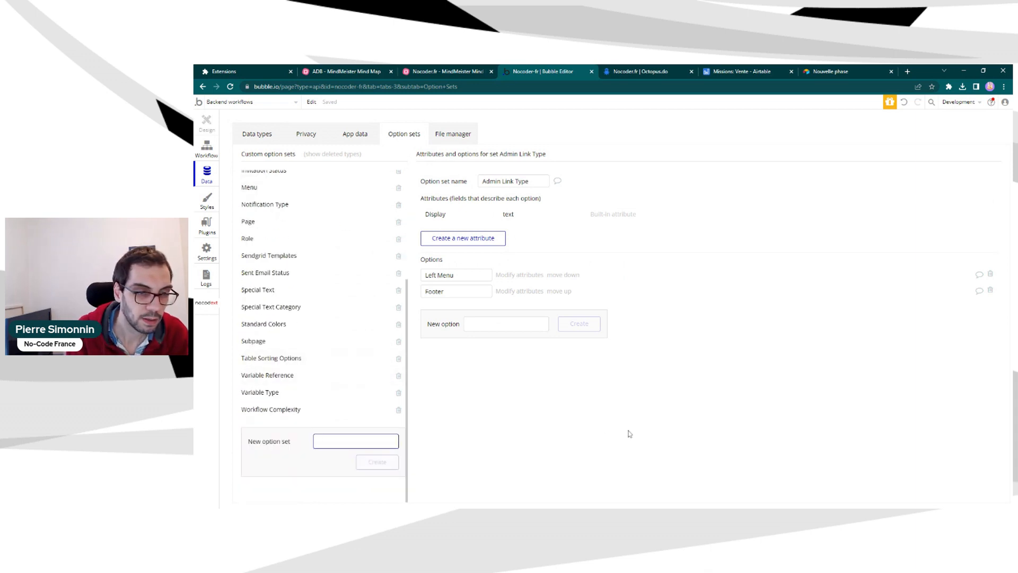
text(Project Type)
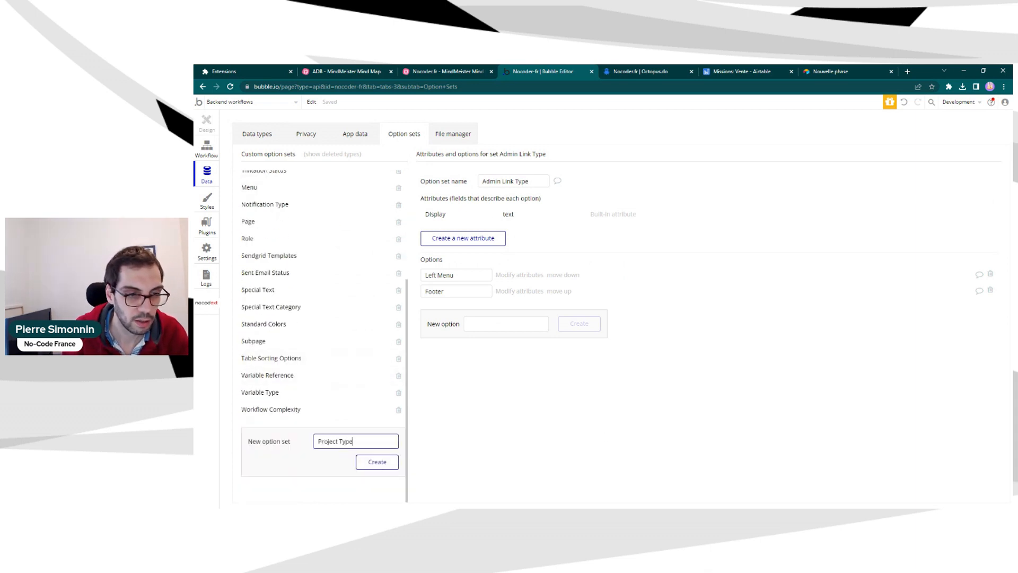
key(Return)
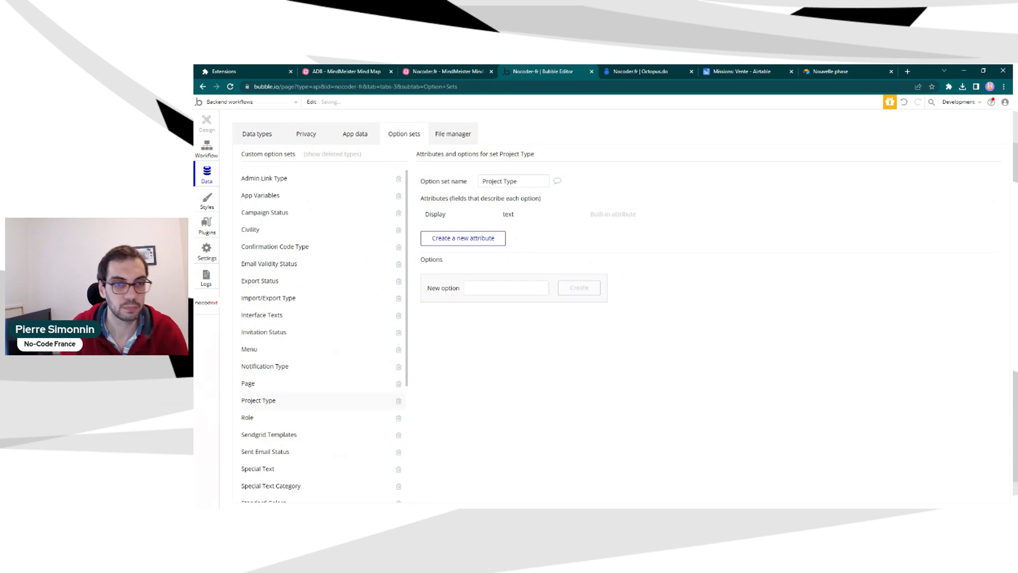
Add the options "Pour moi" and "Pour un·e client·e" to the Project Type option set
text(Pour moi)
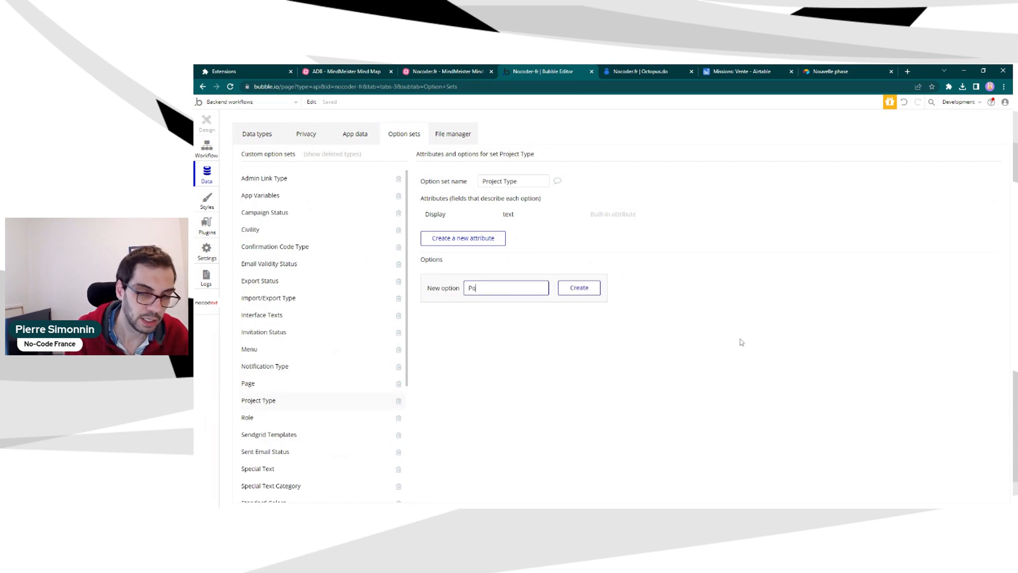
key(Return)
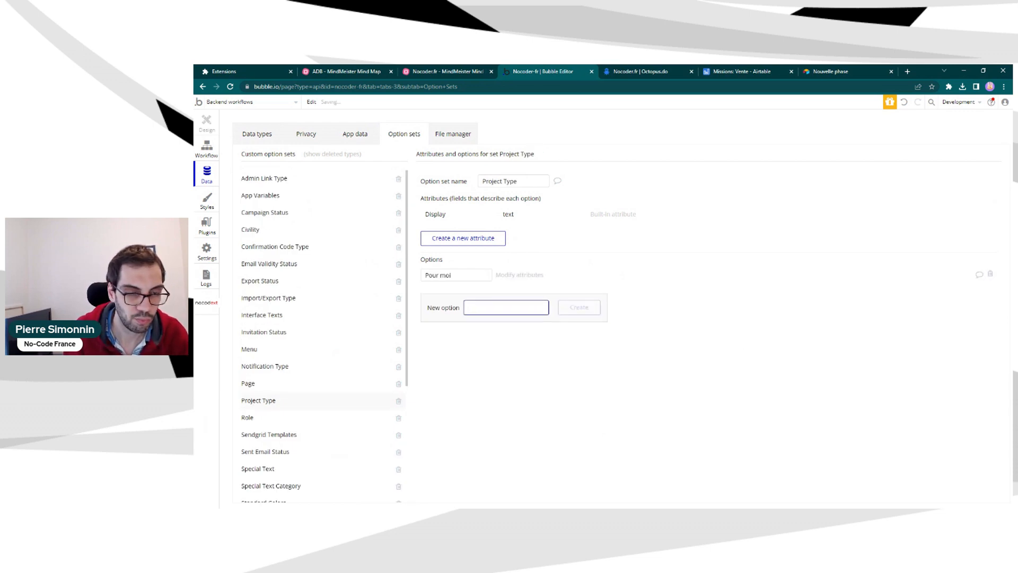
text(Pou)
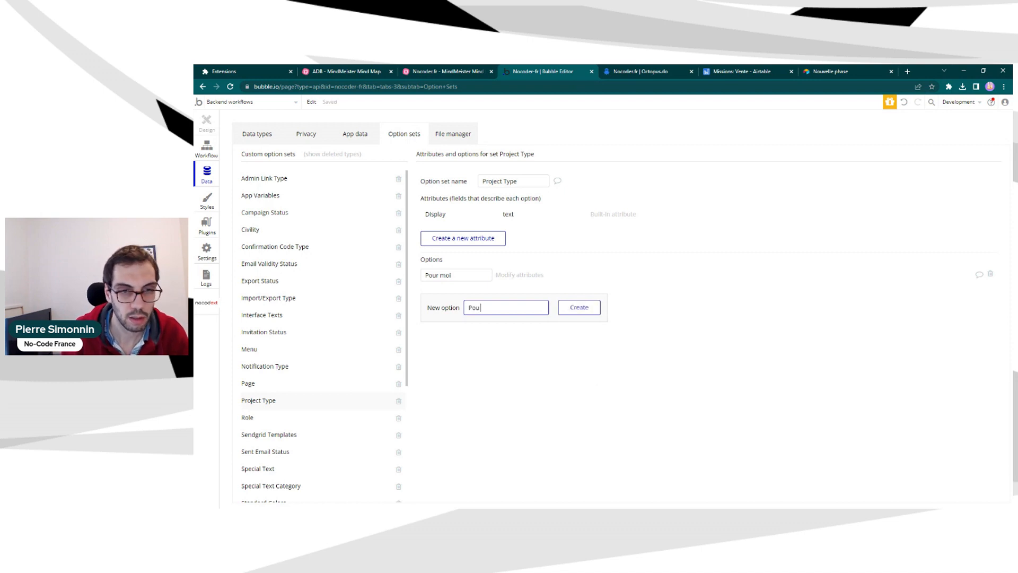
text(r un)
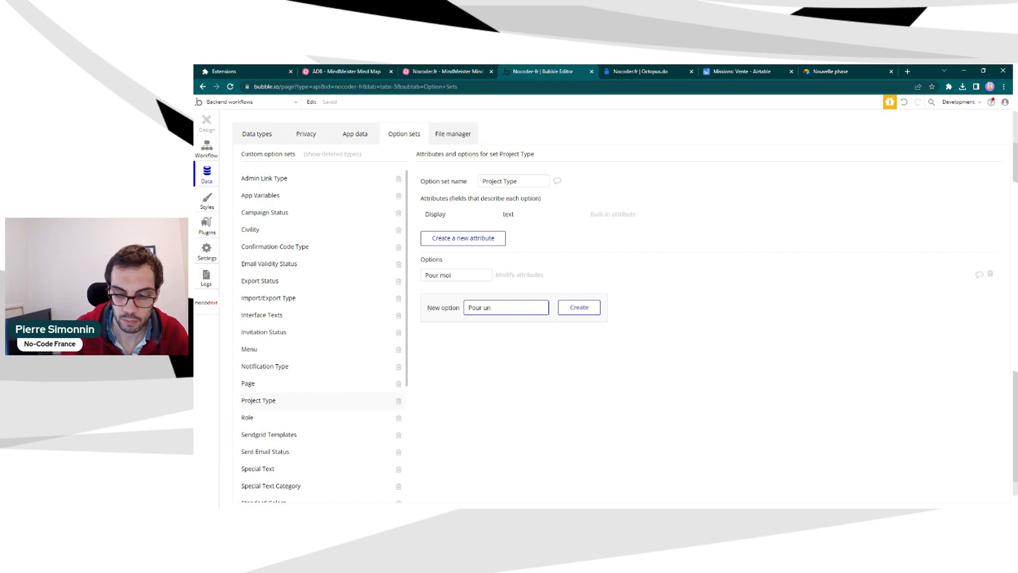
text(.e)
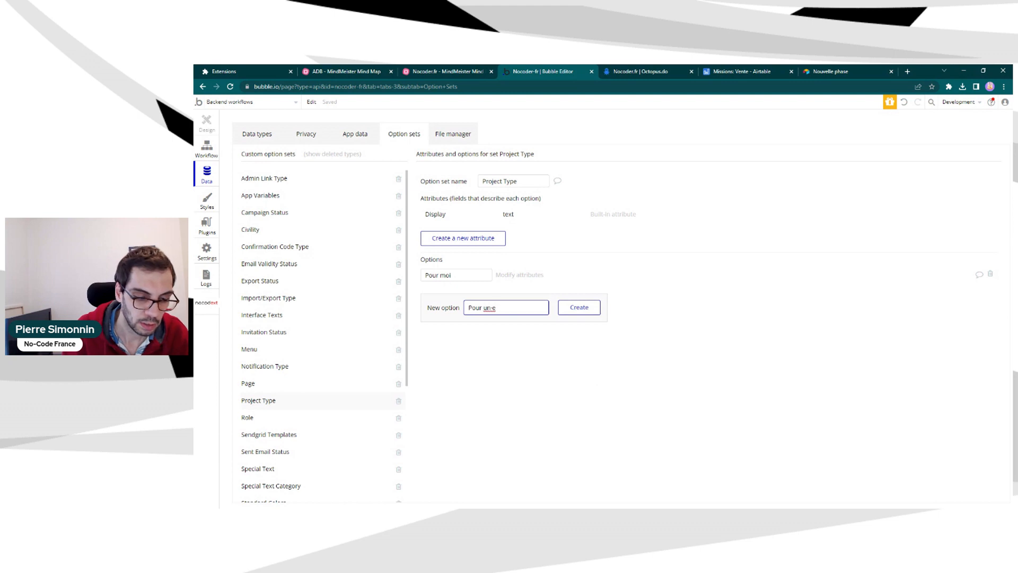
key(alt)
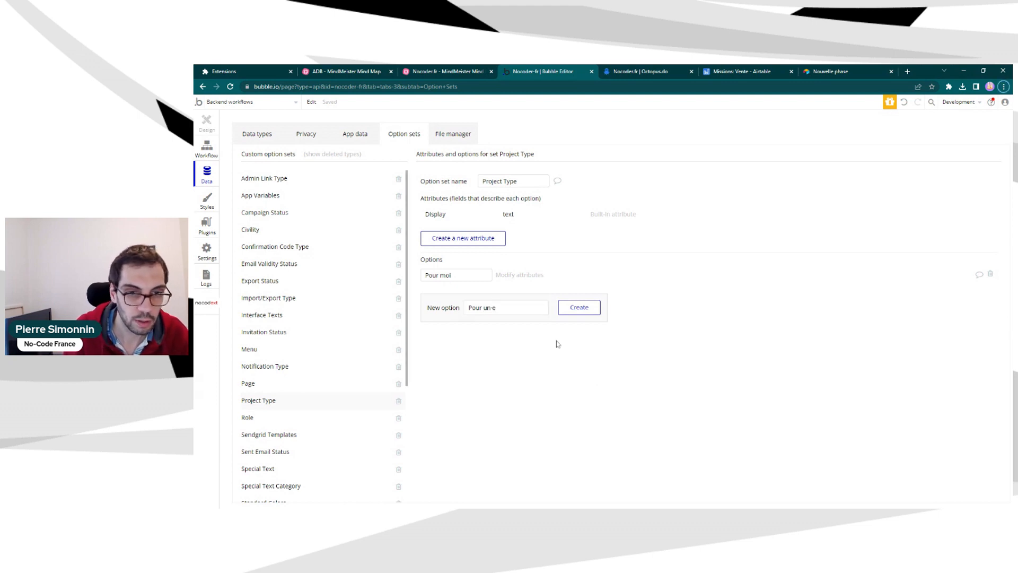
click(513, 308)
text(clie)
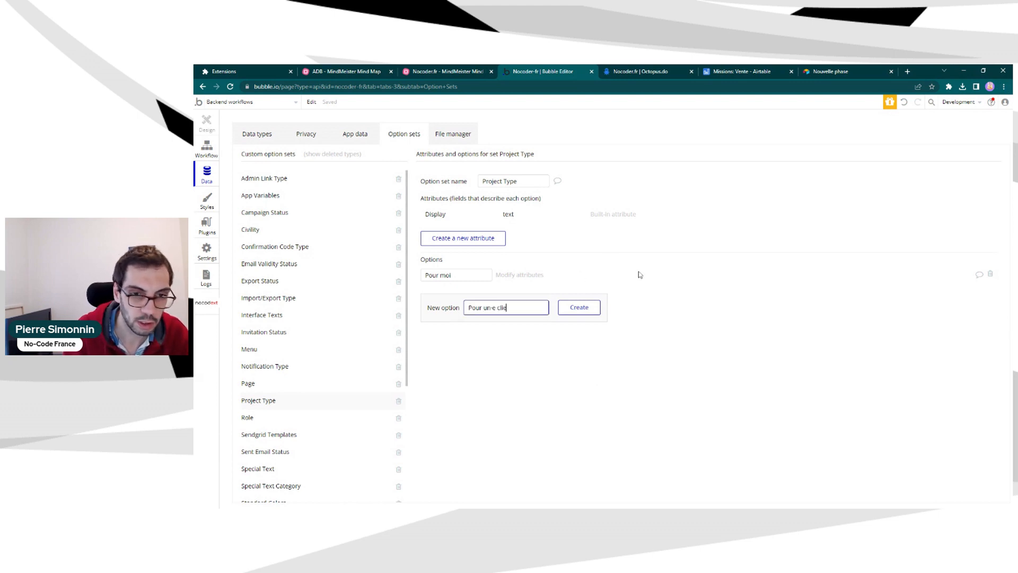
text(nt e)
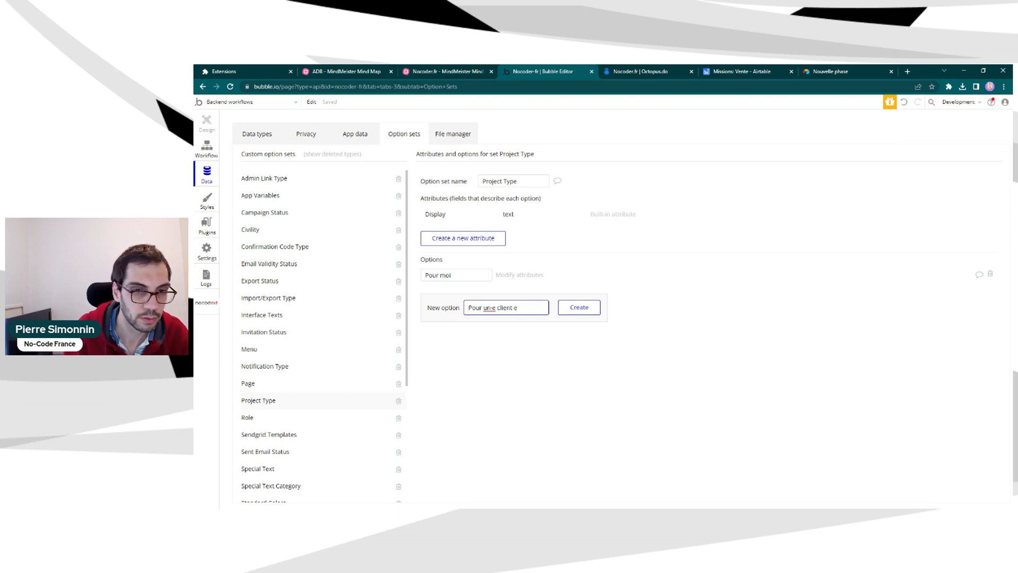
key(Return)
Add the option "Pour mon entreprise" to the Project Type option set
text(POc)
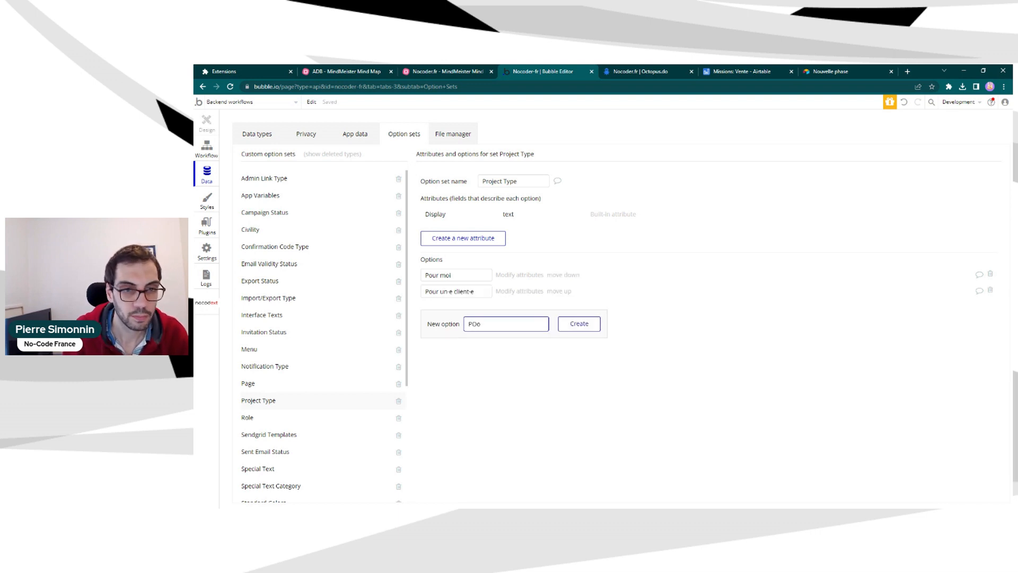
text(ur mon entr)
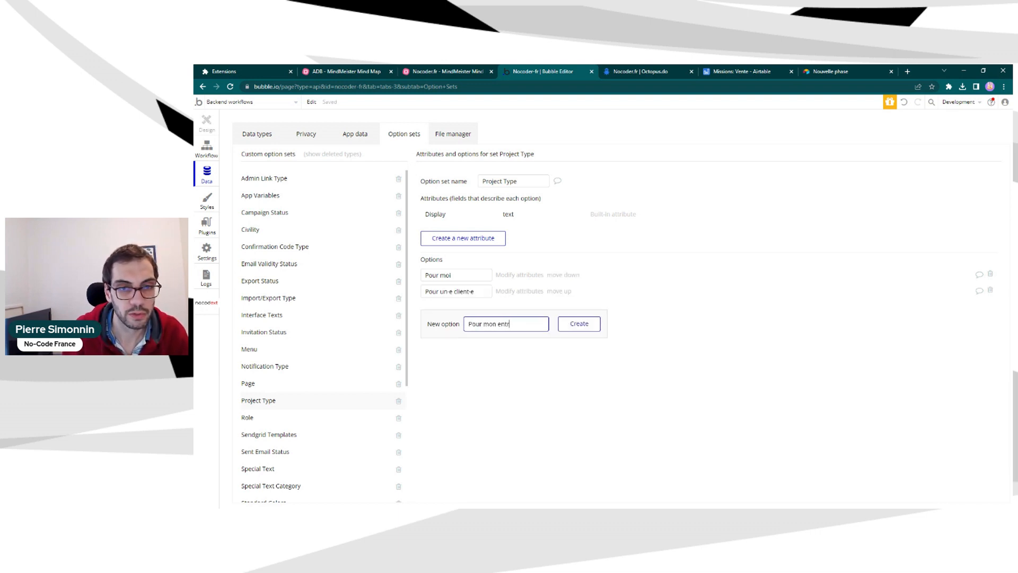
text(eprise)
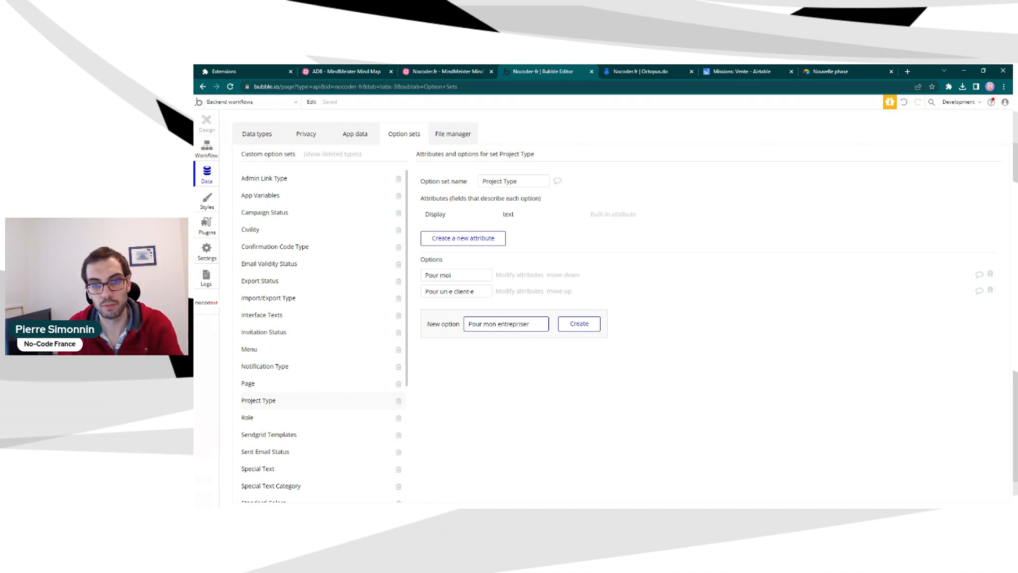
click(579, 323)
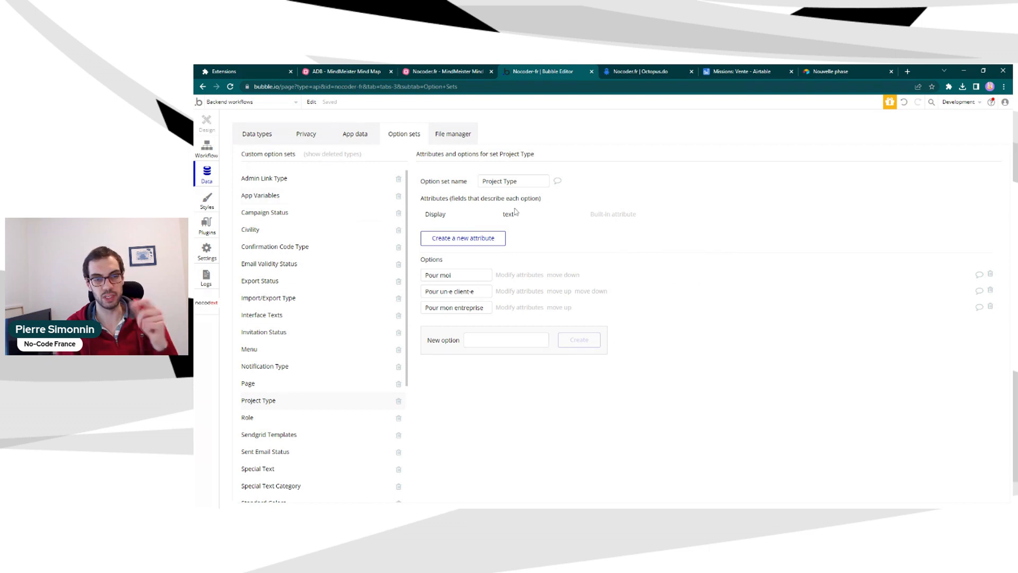
Add a field called Type to the Project data type, using the Project Type option set as its field type
click(264, 137)
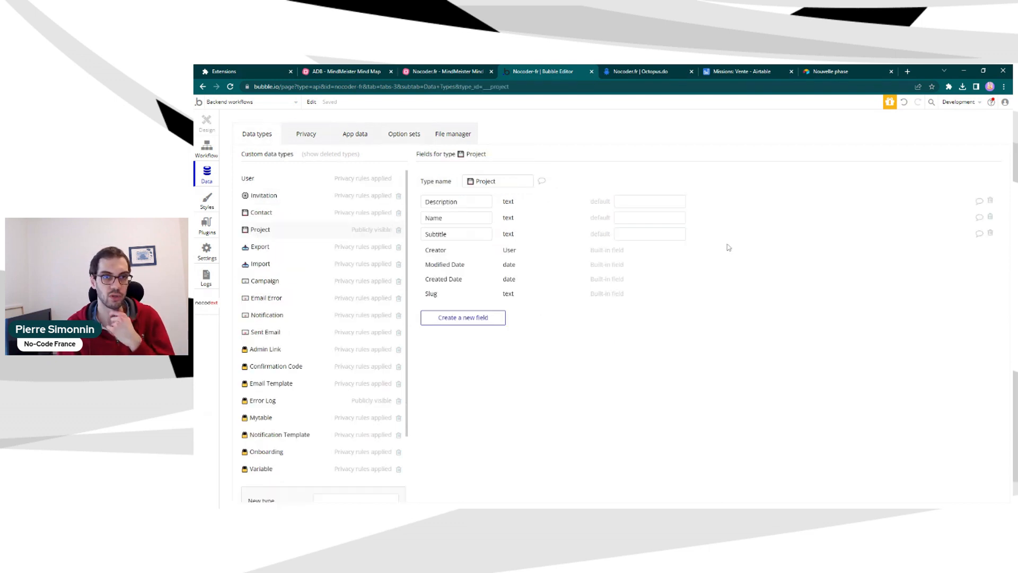
click(463, 317)
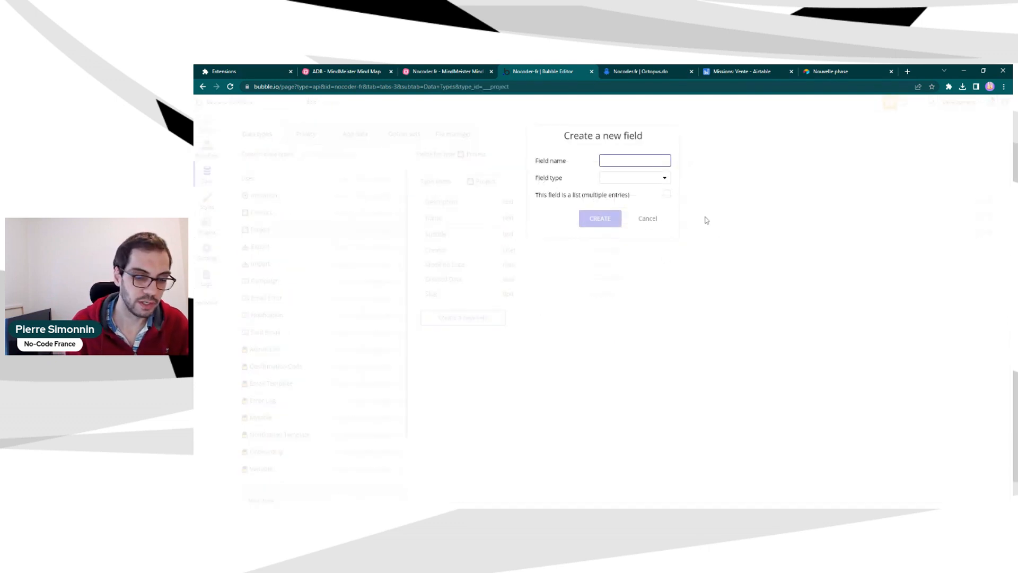
text(Type)
key(Tab)
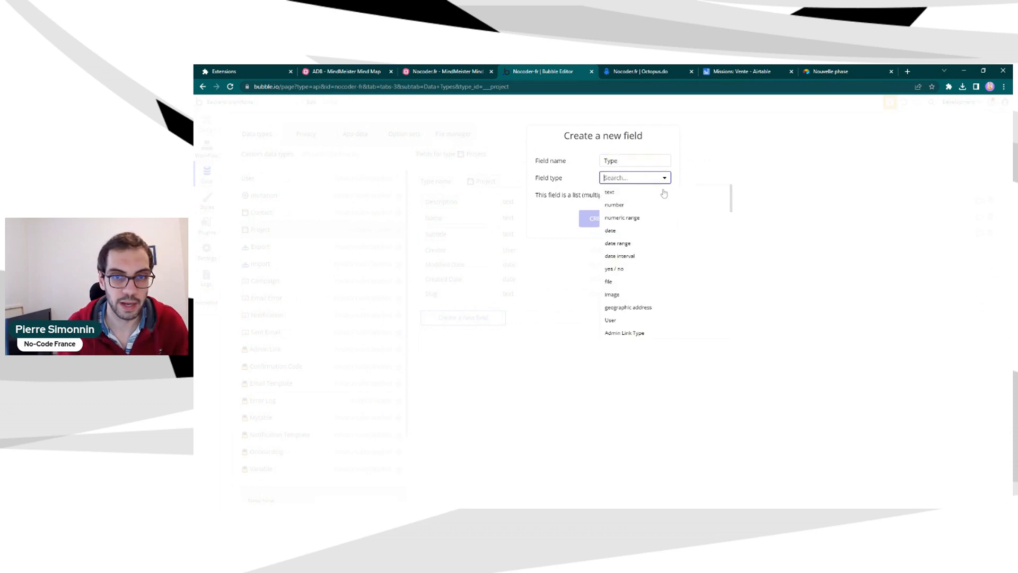
scroll(700, 223, down, 10)
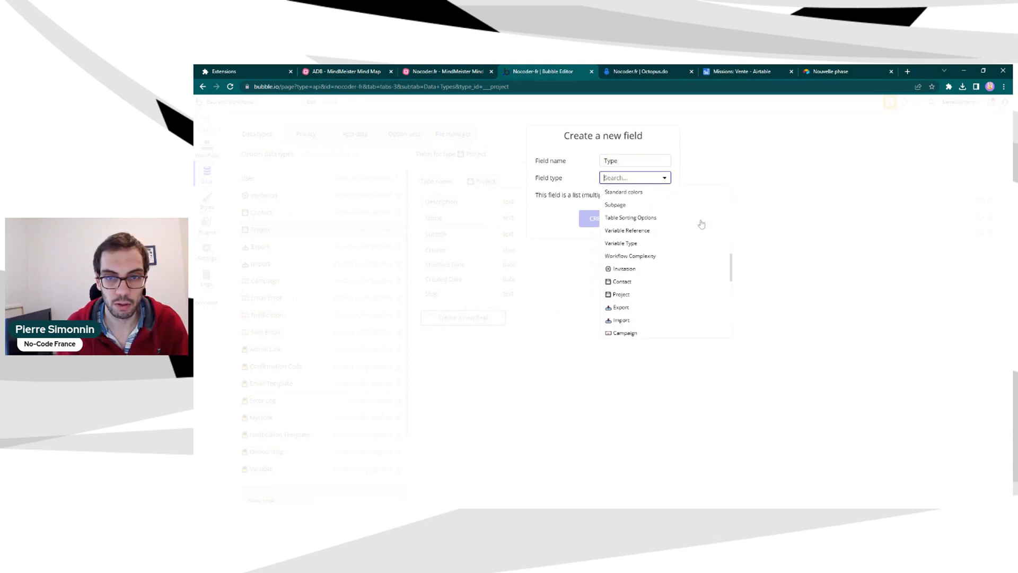
text(type)
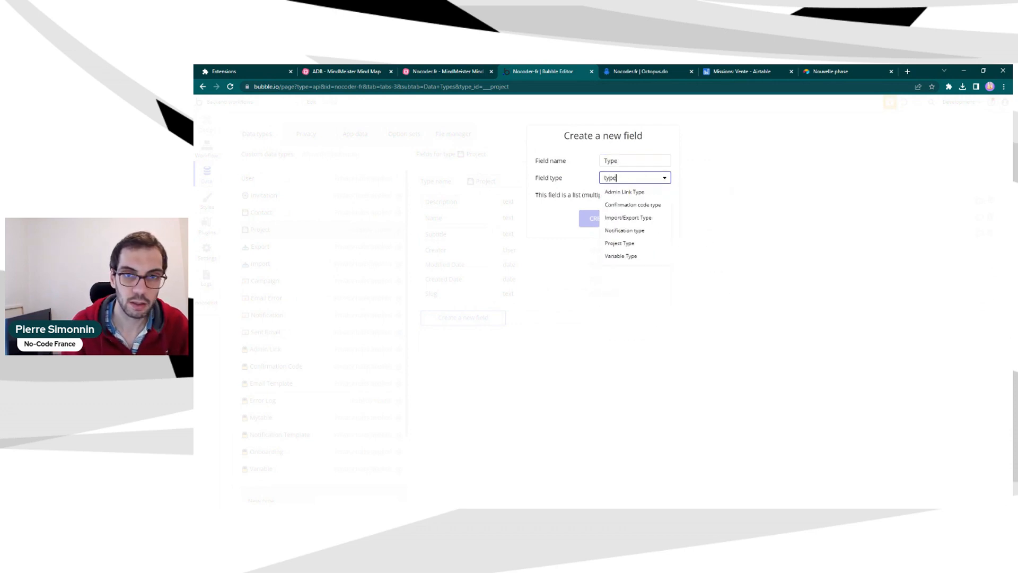
click(648, 245)
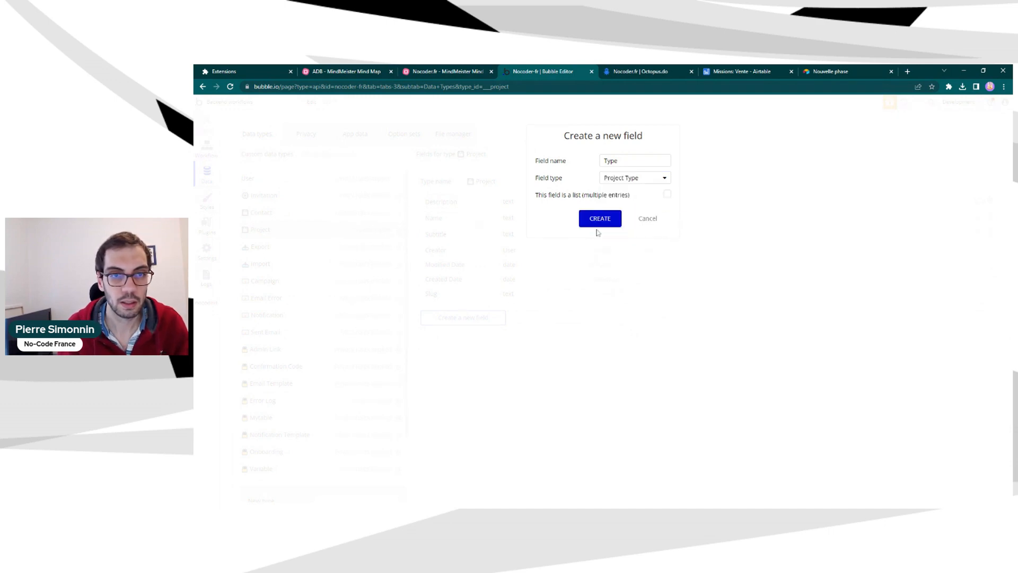
click(596, 224)
Review the Project Type option set's options, and check the Type field among the Project data type's fields
click(414, 136)
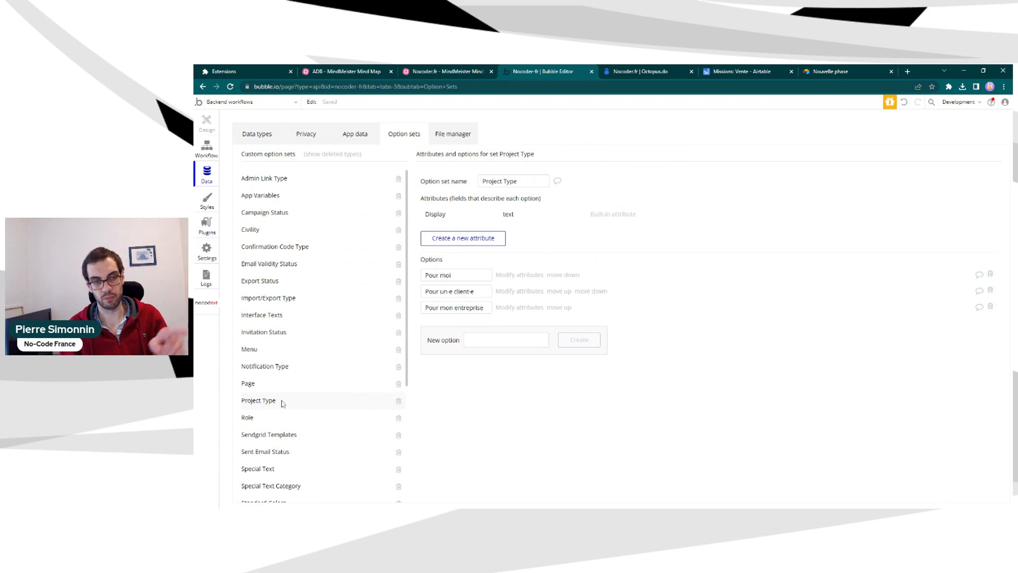
click(259, 134)
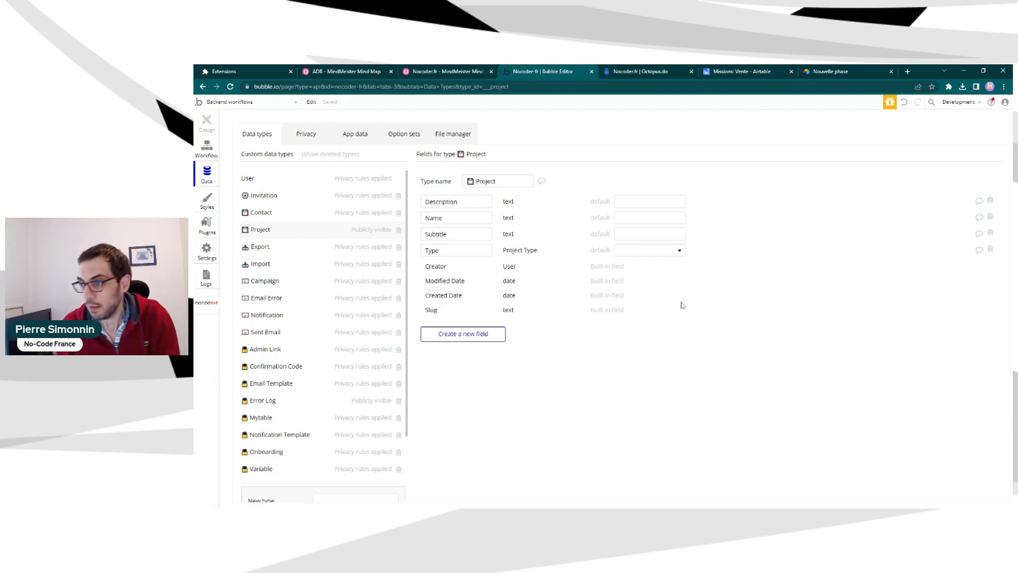
click(453, 252)
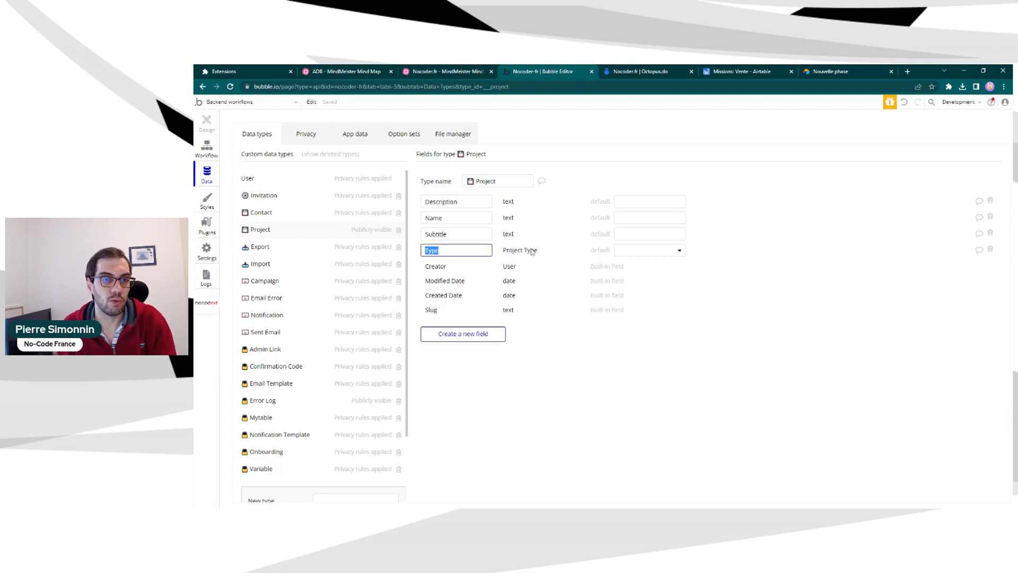
click(581, 256)
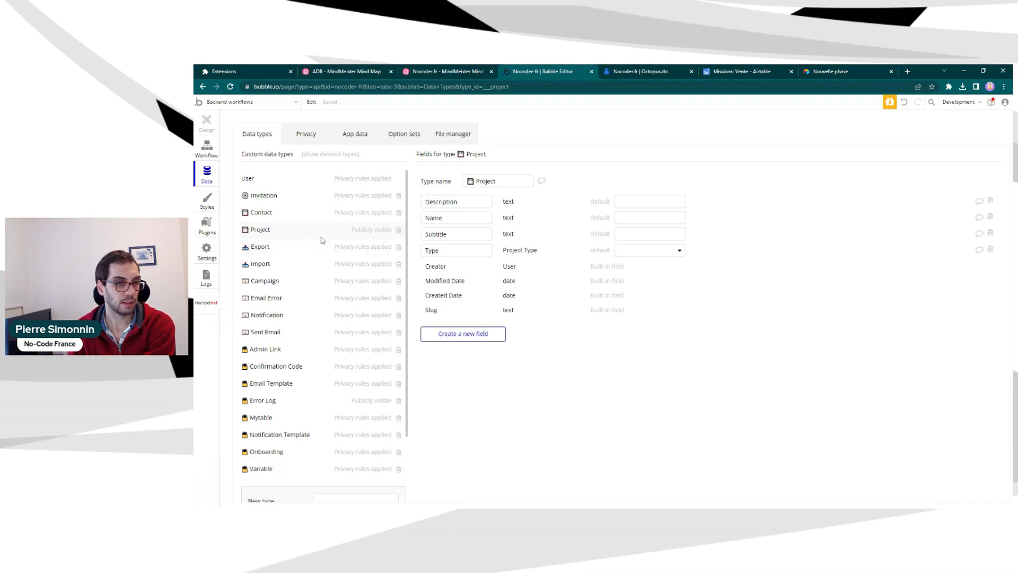
Create a new data type called Metric, prefixed with the same icon as the Project type's name
scroll(324, 242, down, 3)
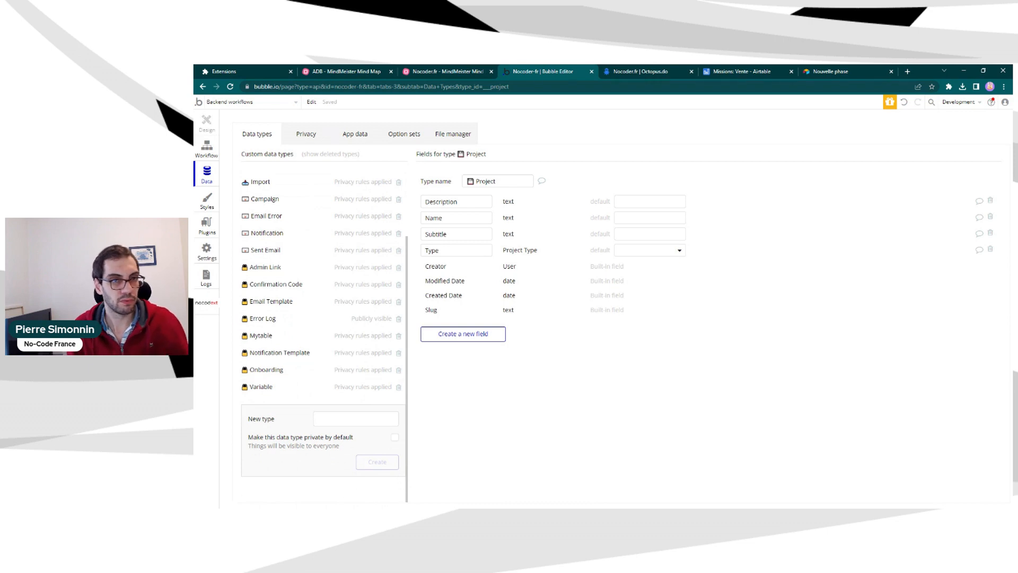
click(477, 181)
click(329, 417)
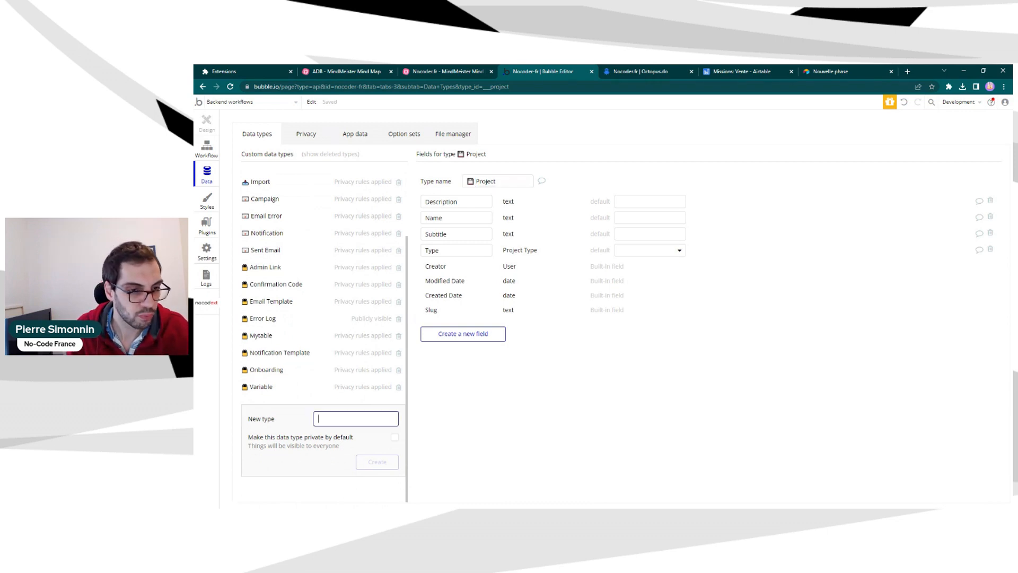
text(Metri)
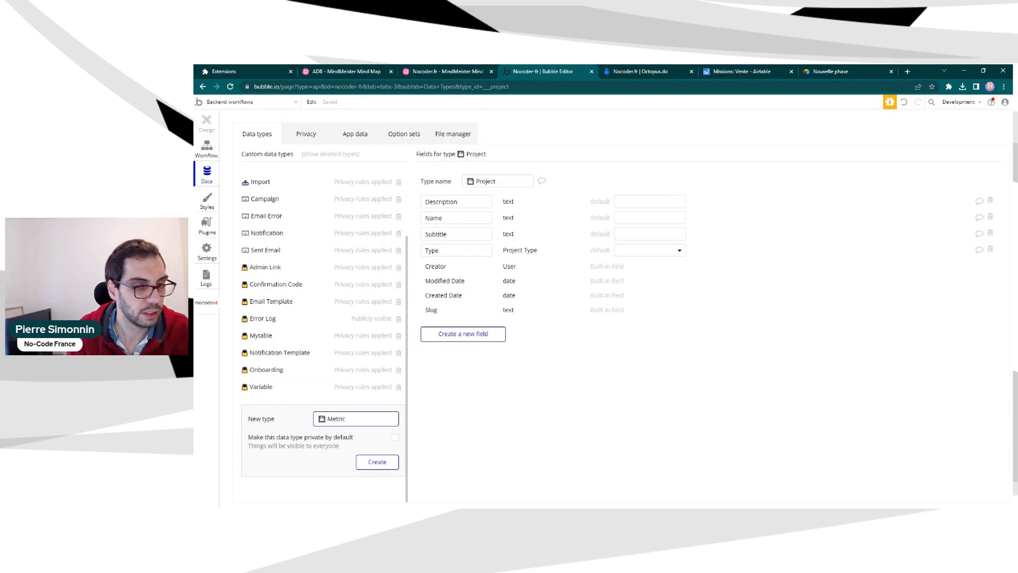
text(c)
click(378, 462)
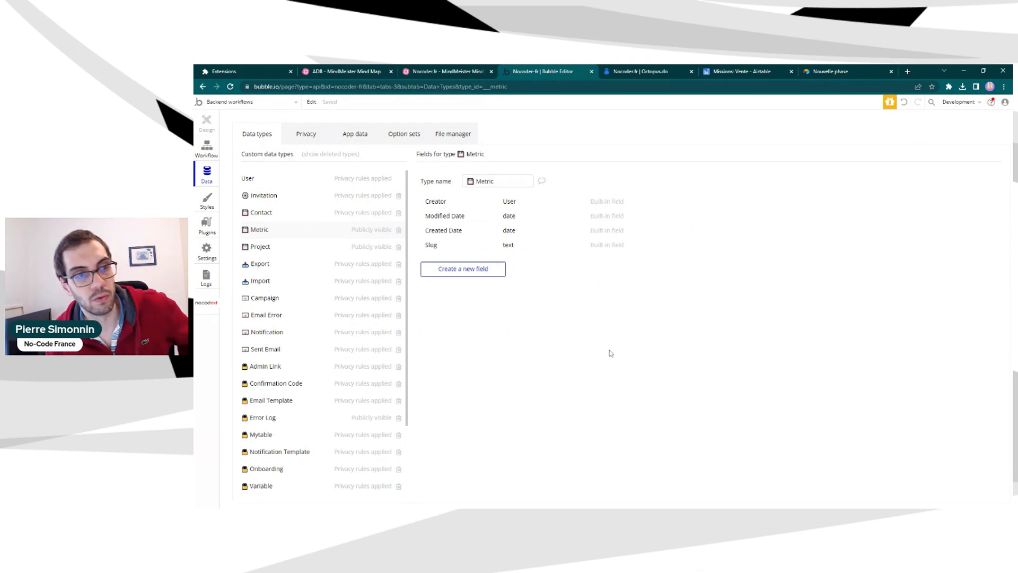
scroll(333, 307, down, 3)
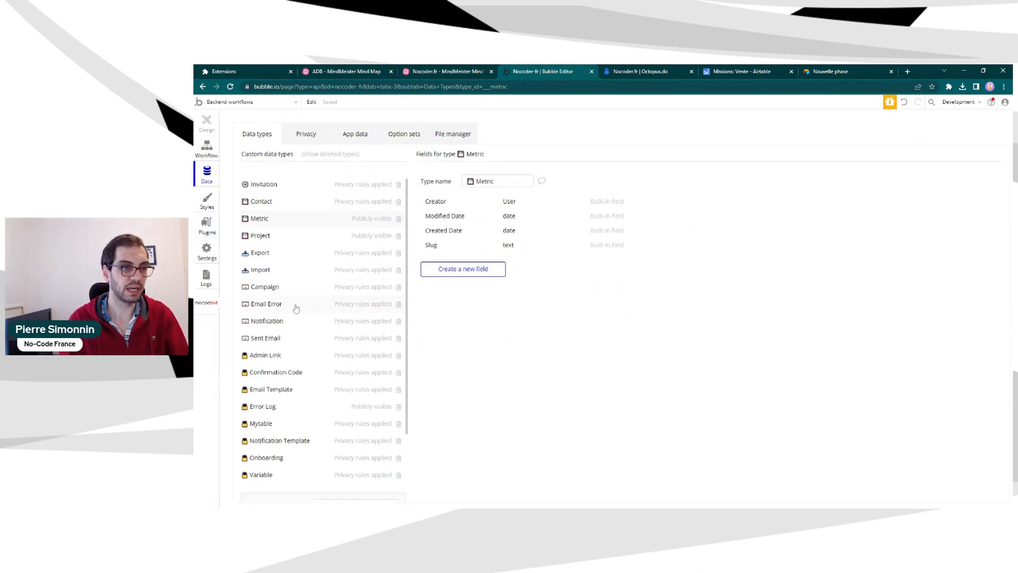
scroll(318, 309, up, 3)
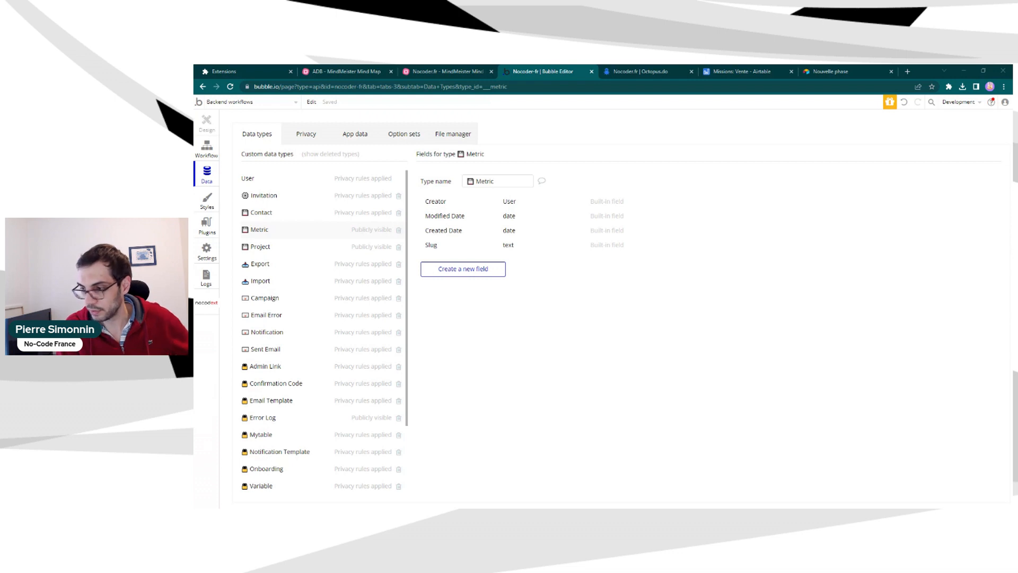
Create a new data type called Metric Type, prefixed with the blue shuffle-arrows icon
scroll(352, 349, down, 4)
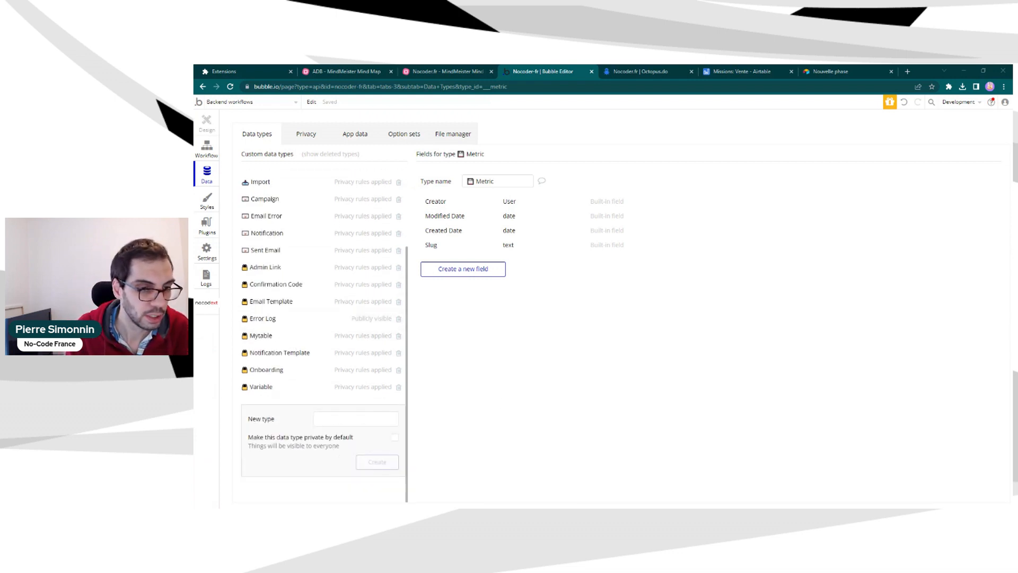
text(Metric Type)
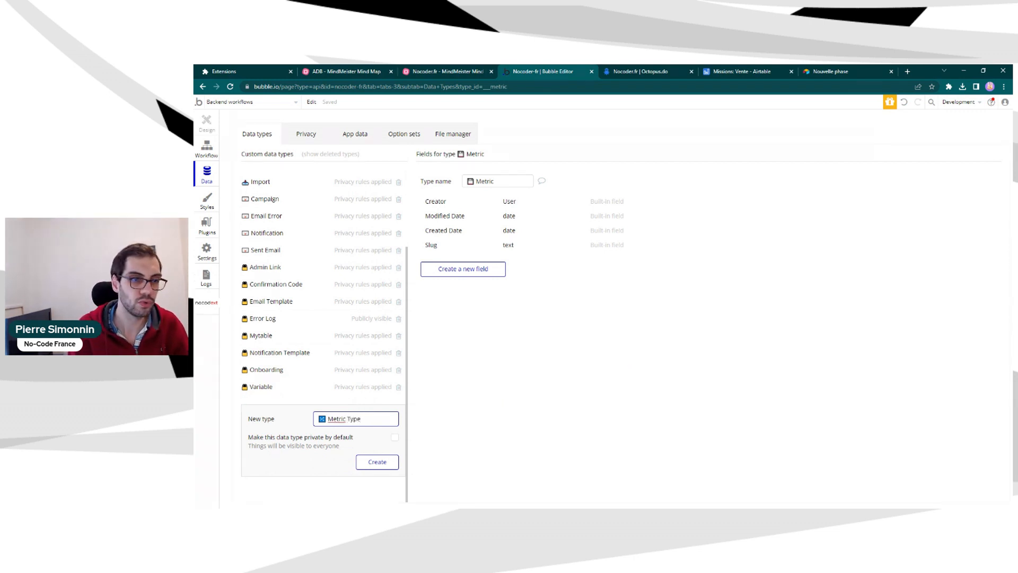
key(Return)
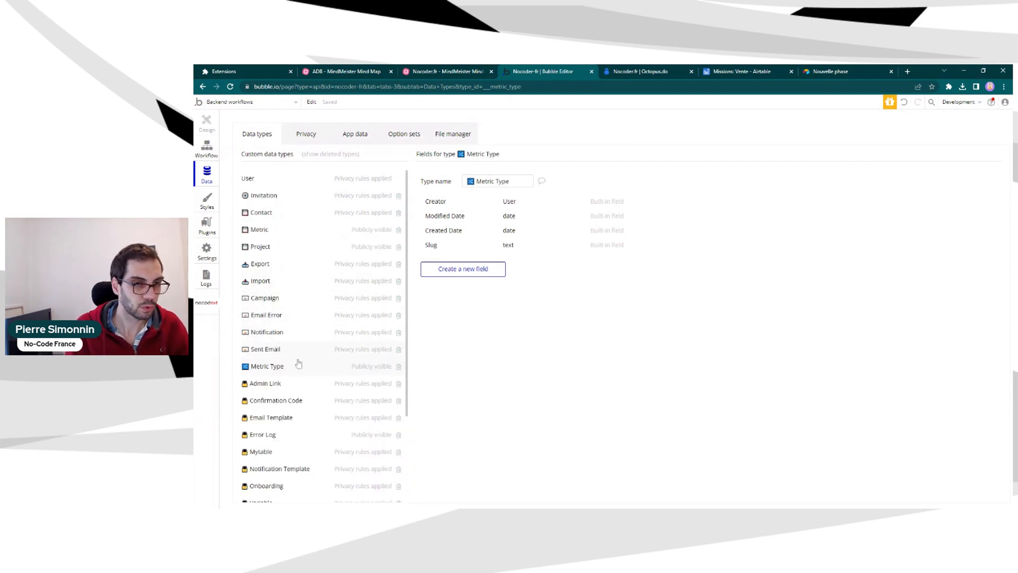
Add a text field called Name to the Metric Type data type
click(477, 271)
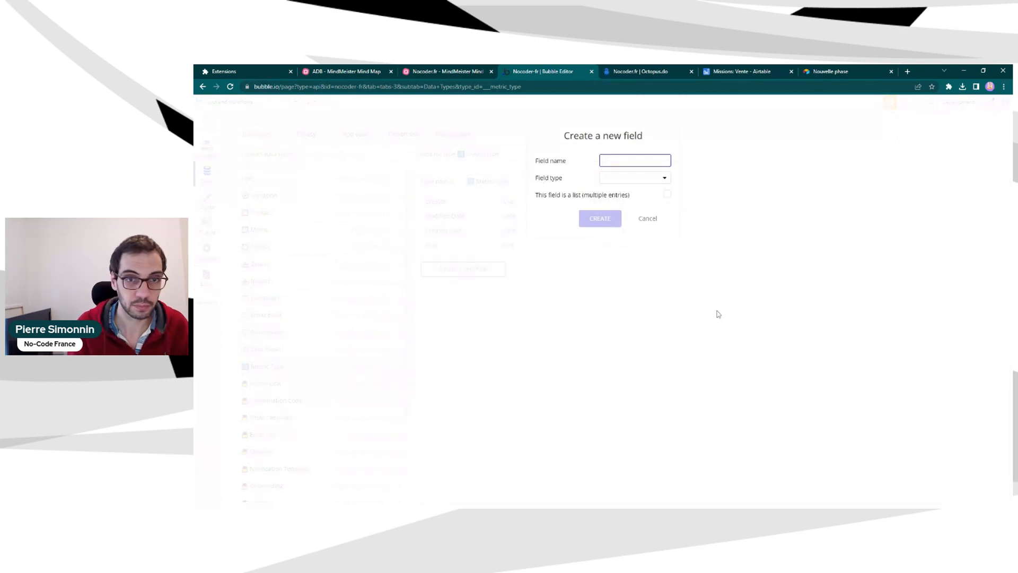
text(Name)
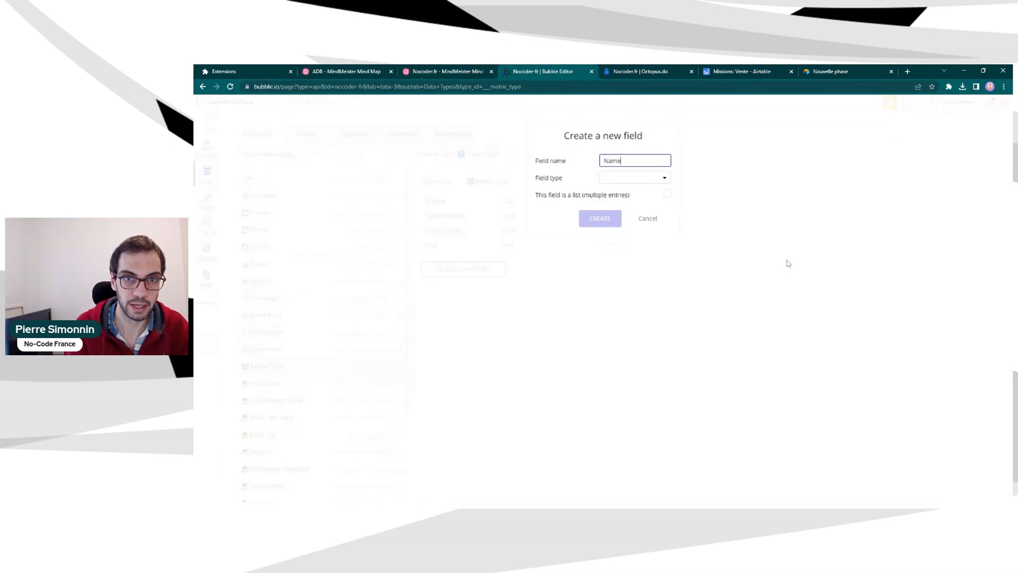
click(647, 183)
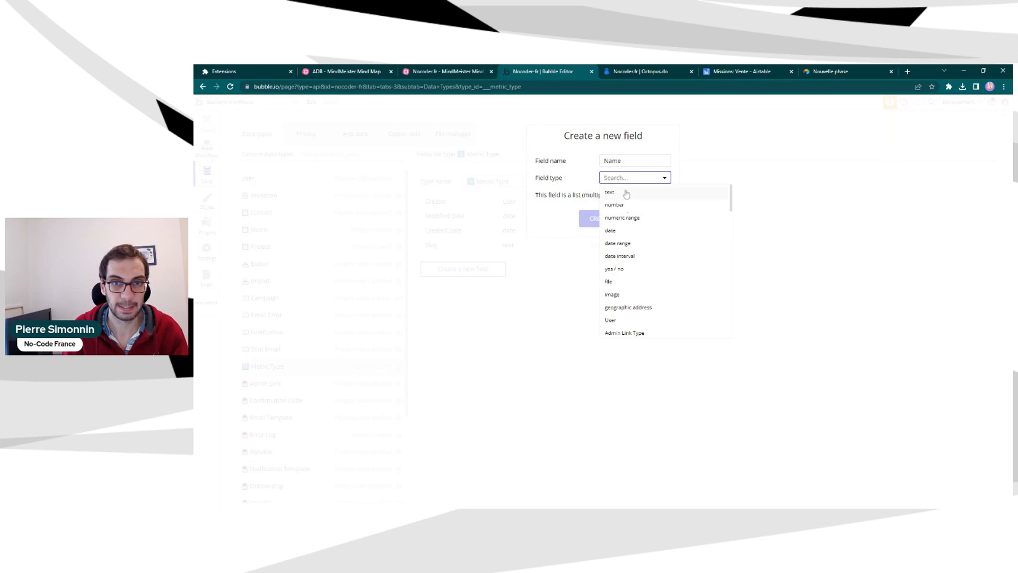
click(626, 192)
click(609, 221)
Add a number field called Order to the Metric Type data type
click(465, 284)
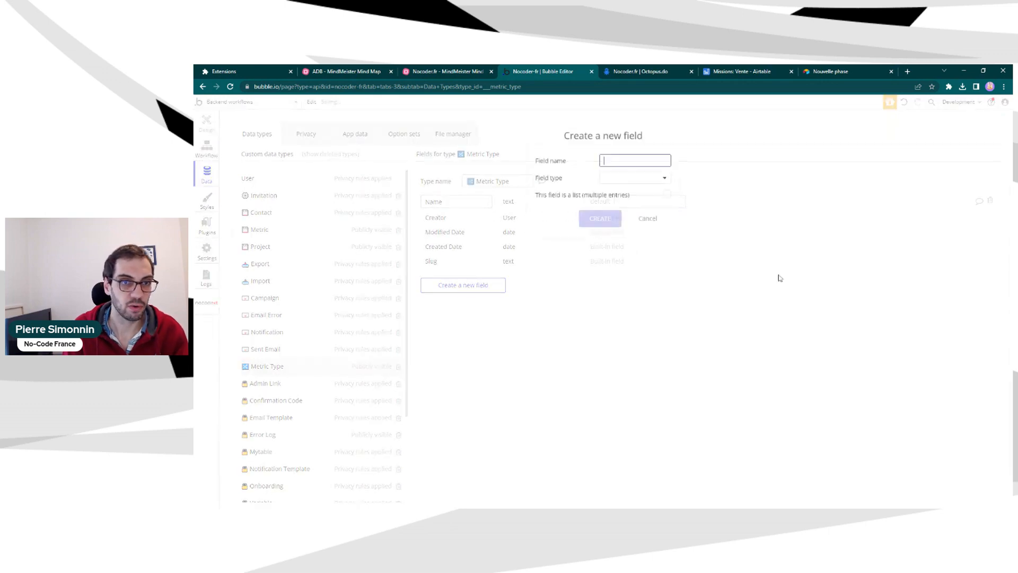
text(Order)
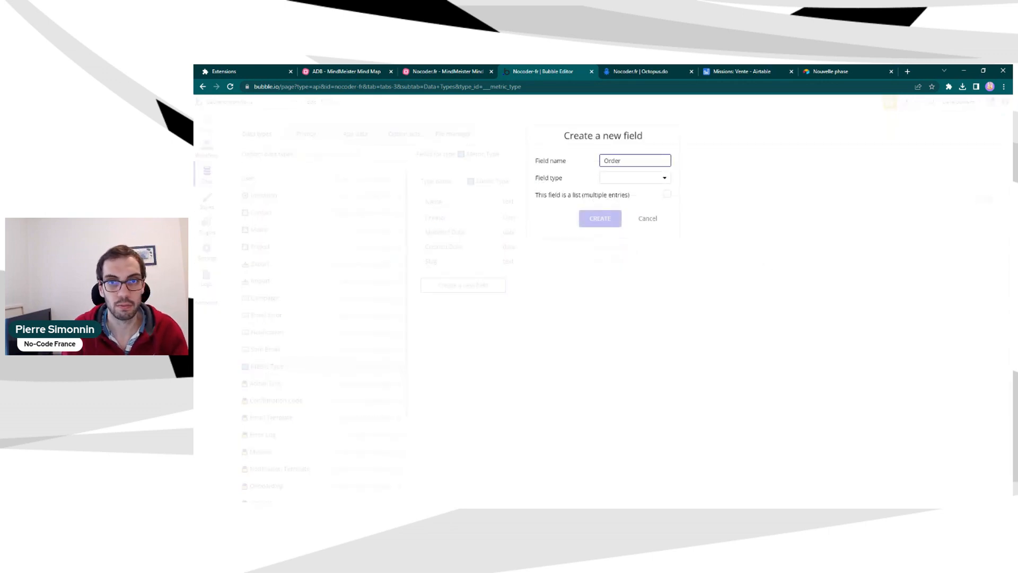
click(636, 180)
click(615, 205)
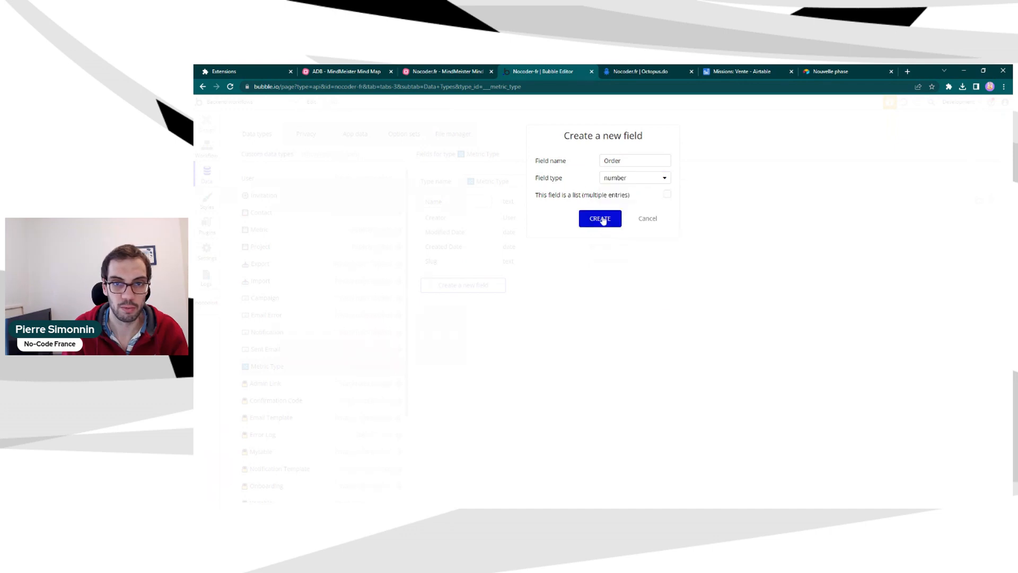
click(603, 220)
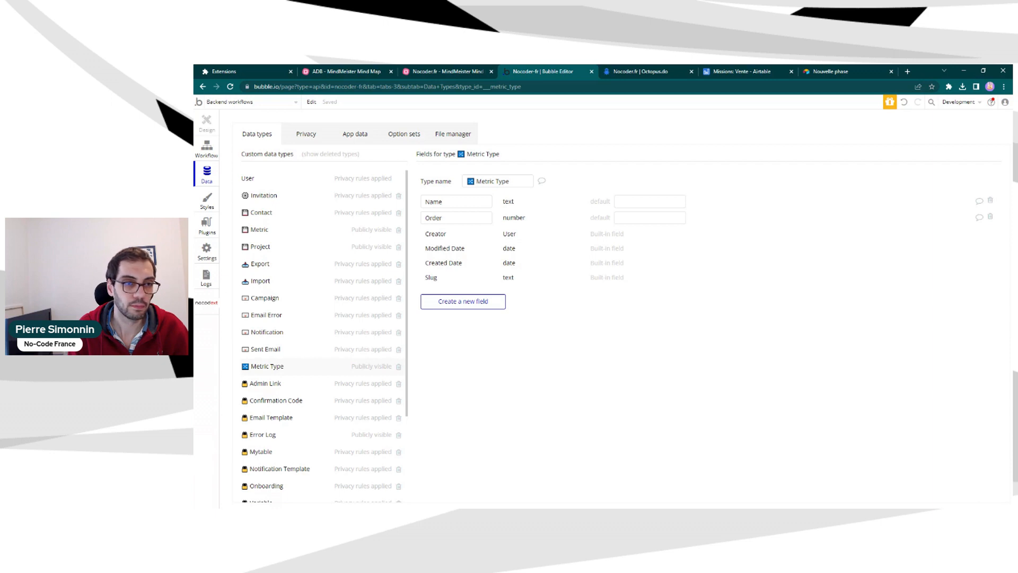
Add a text field called Legend to the Metric Type data type
click(461, 302)
text(Legend)
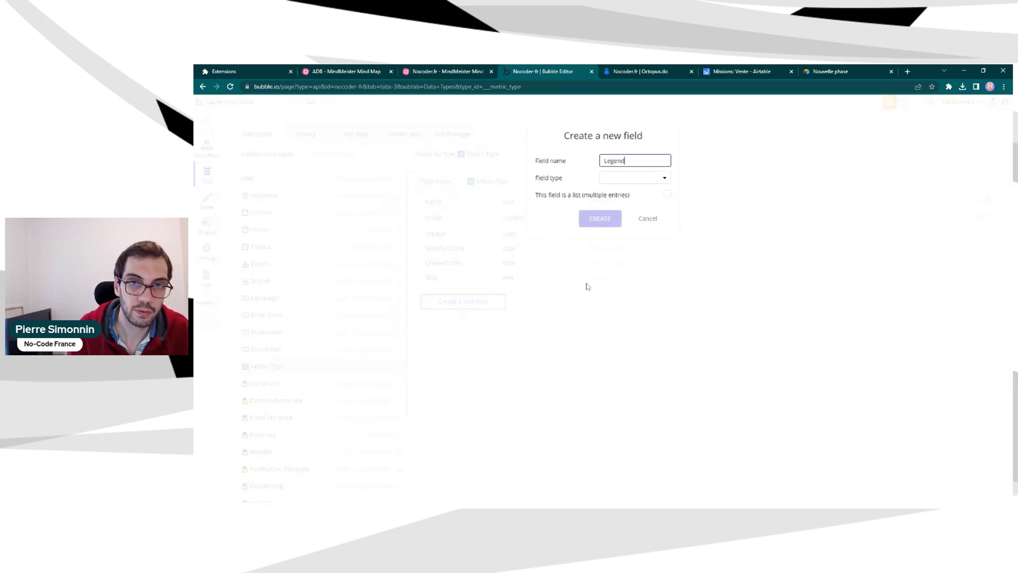
click(627, 178)
click(623, 193)
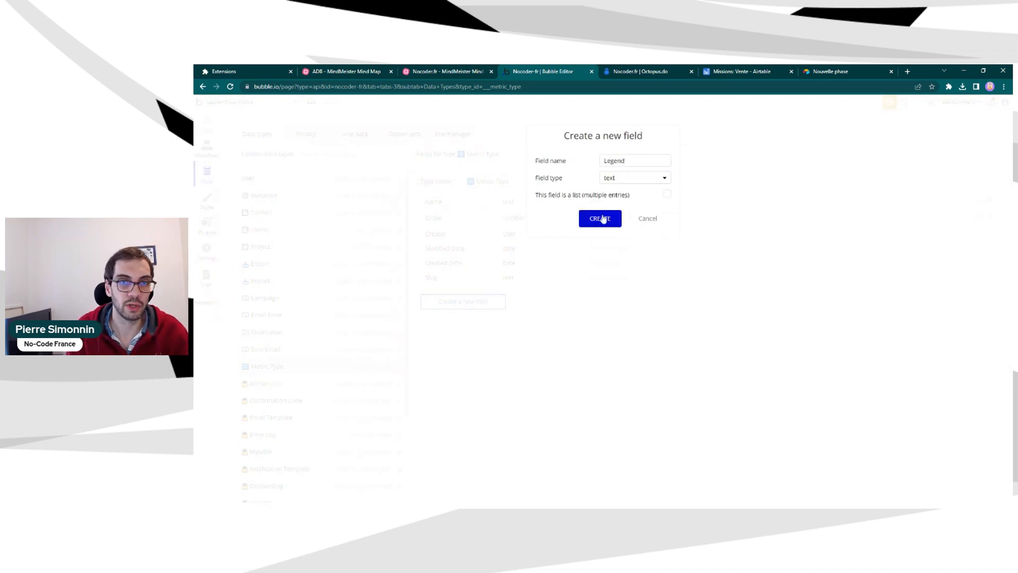
click(600, 218)
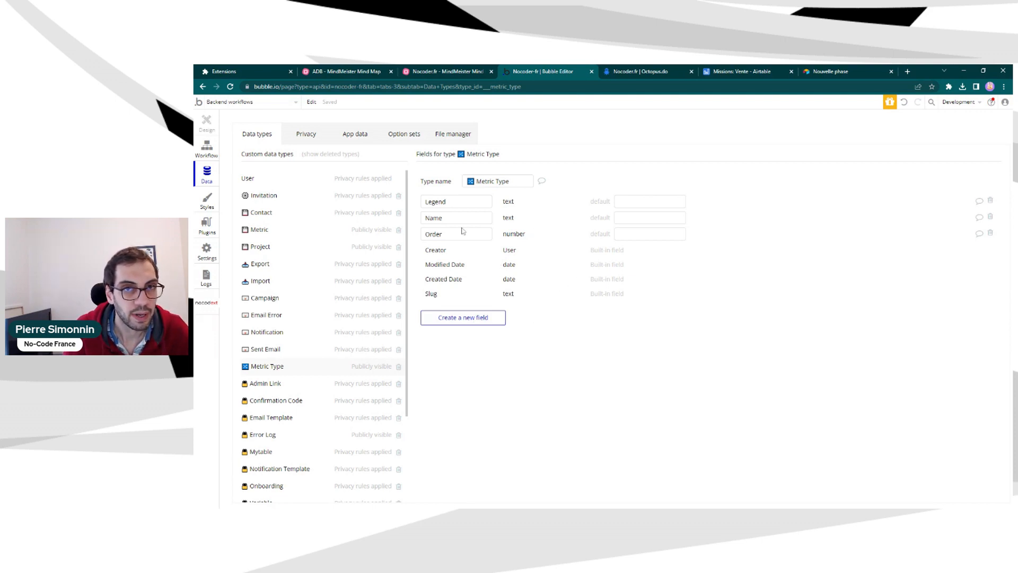
click(455, 317)
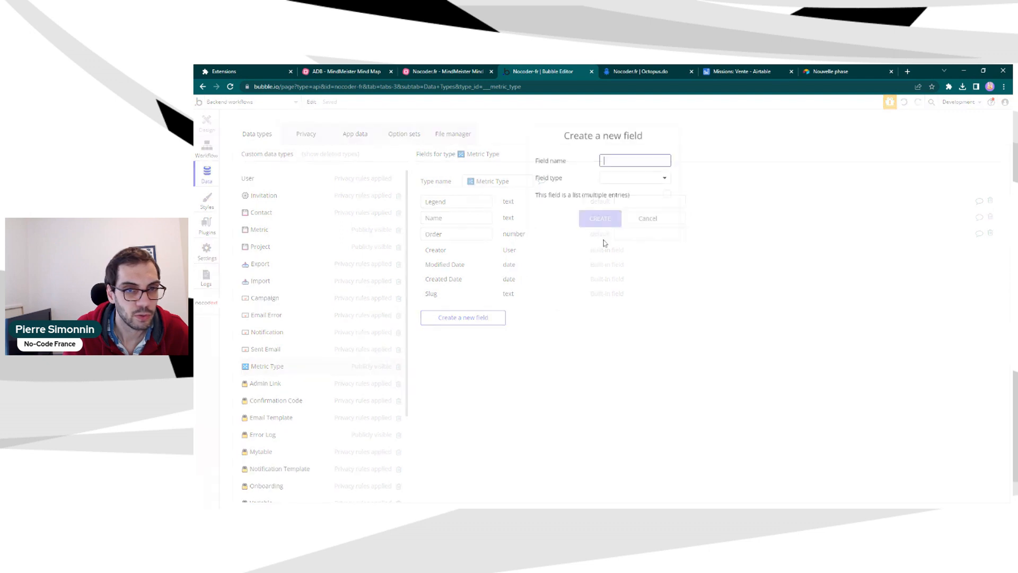
click(626, 177)
text(stat)
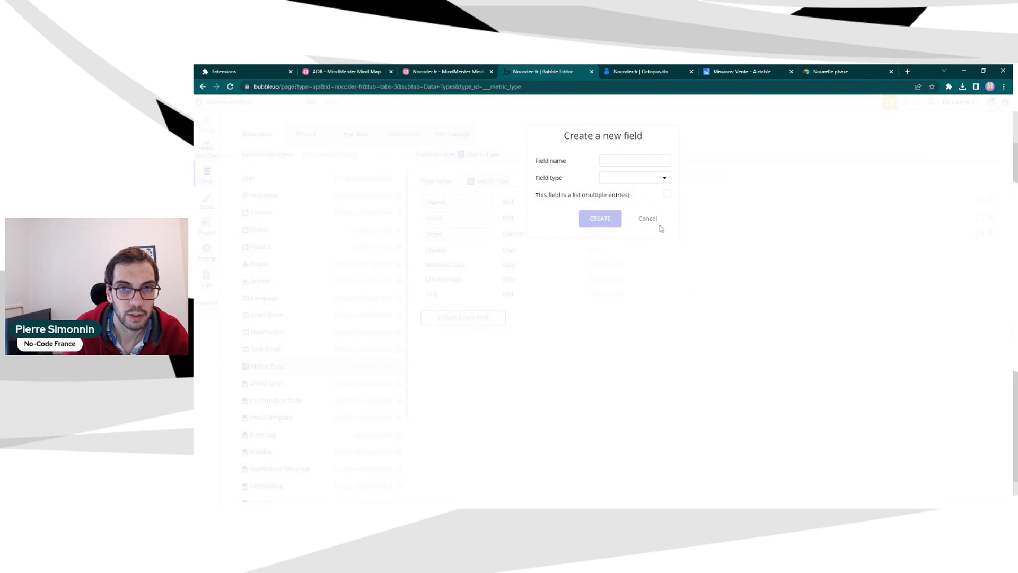
click(649, 220)
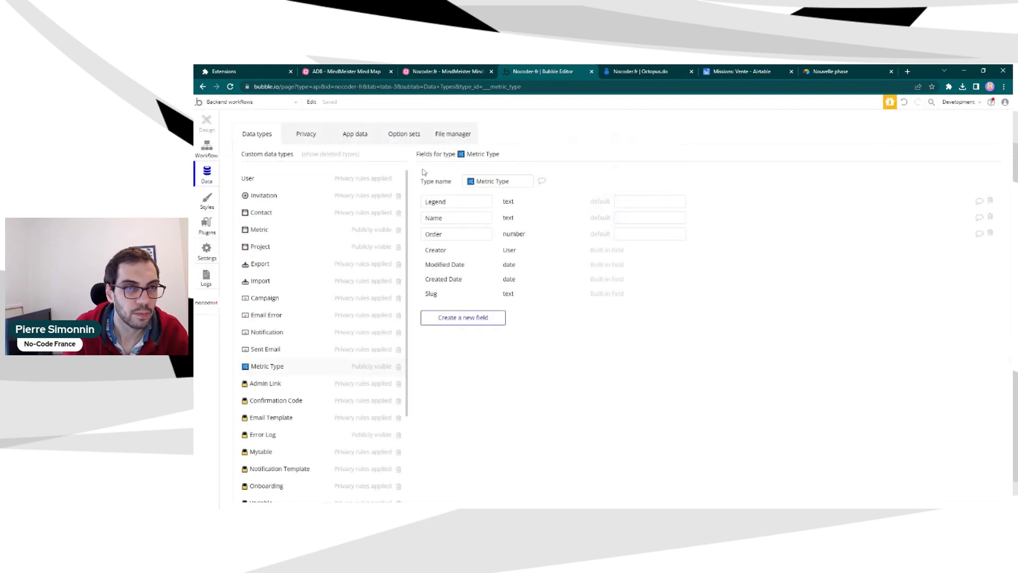
Create a new option set called Moderation Status
click(415, 139)
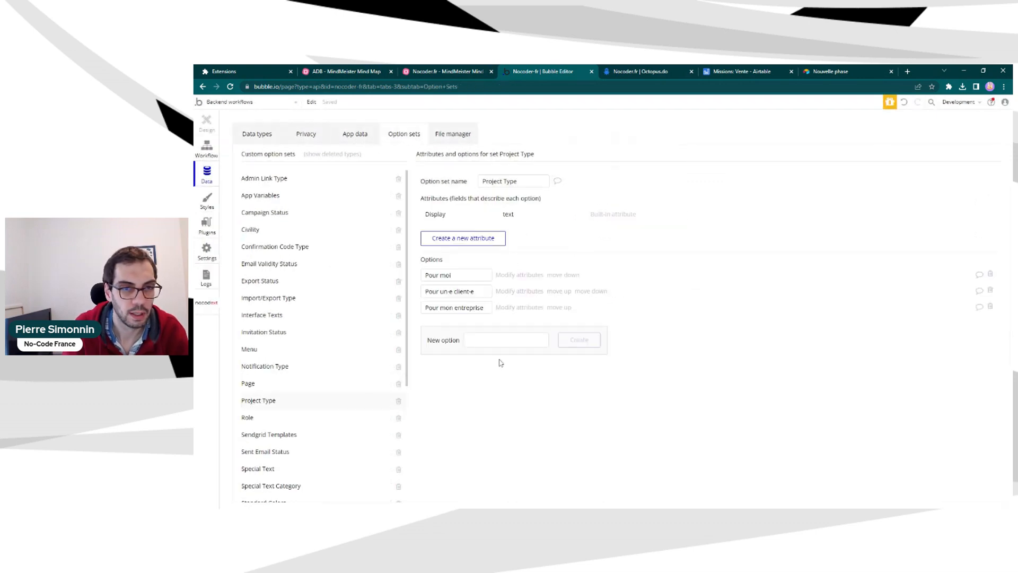
scroll(322, 316, down, 4)
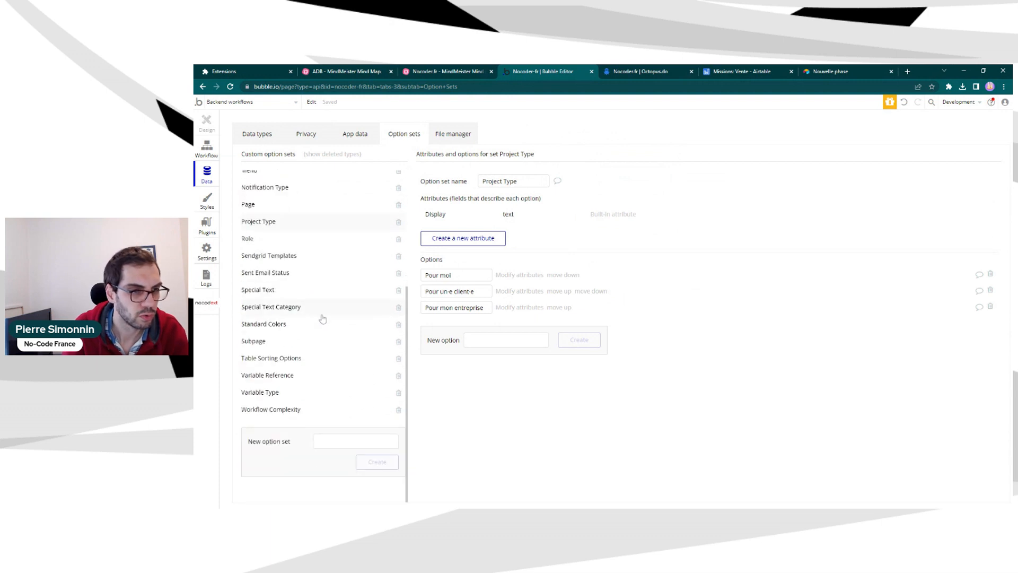
click(323, 441)
text(Moderation)
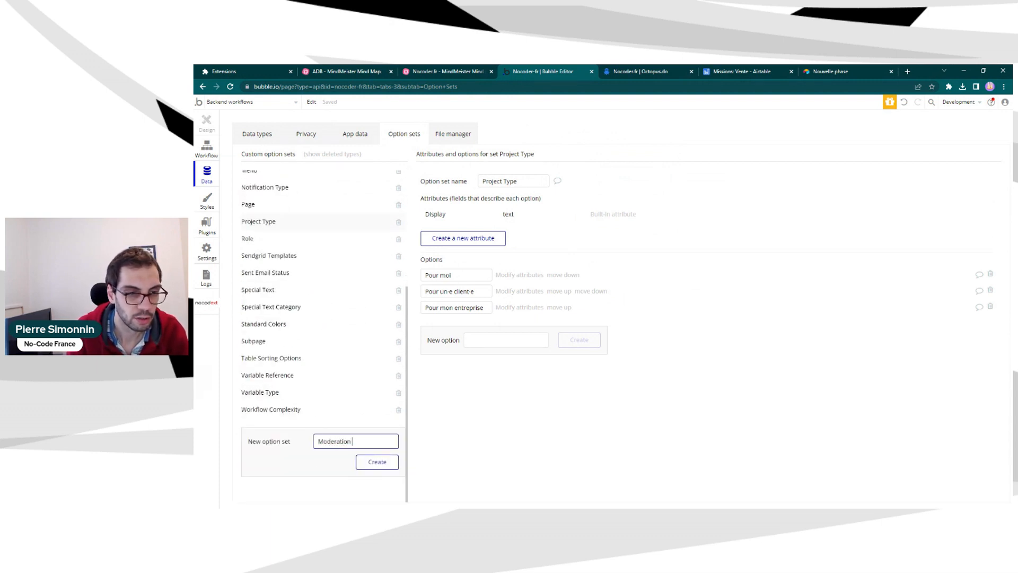
text( Status)
key(Return)
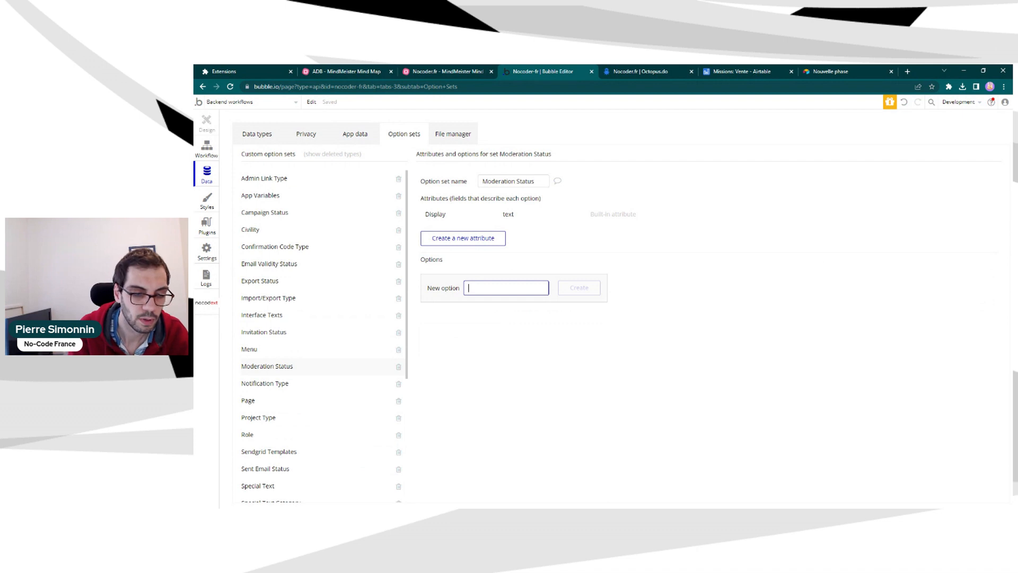
Add the options "To moderate", "Public", "Private" and "Hidden" to the Moderation Status option set
text(To moderate)
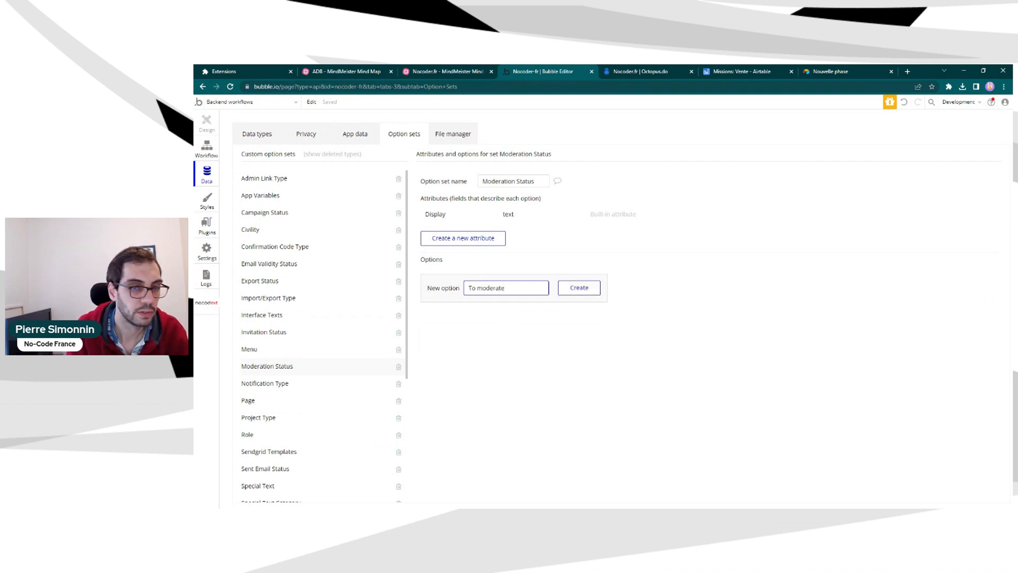
key(Return)
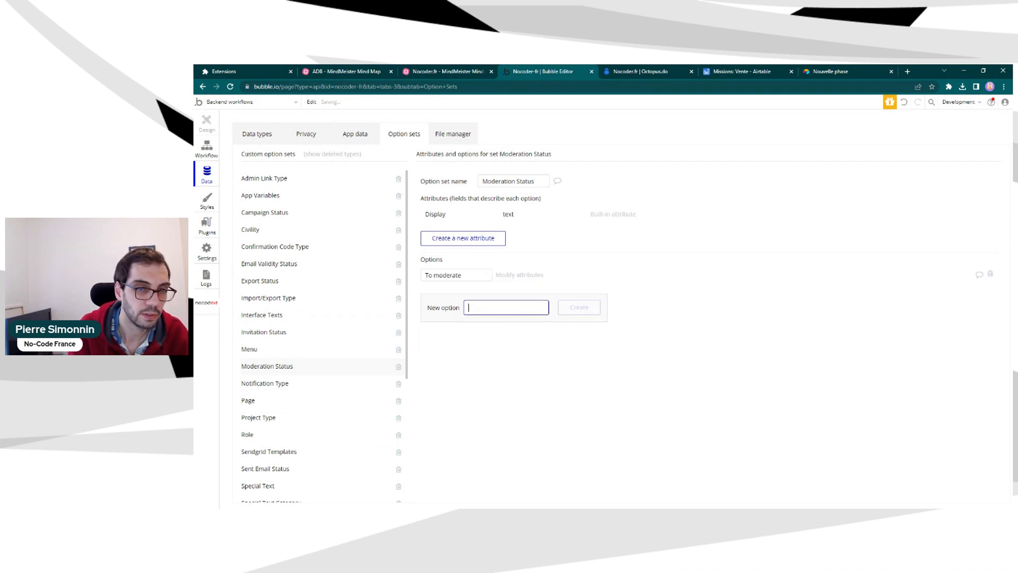
text(Public)
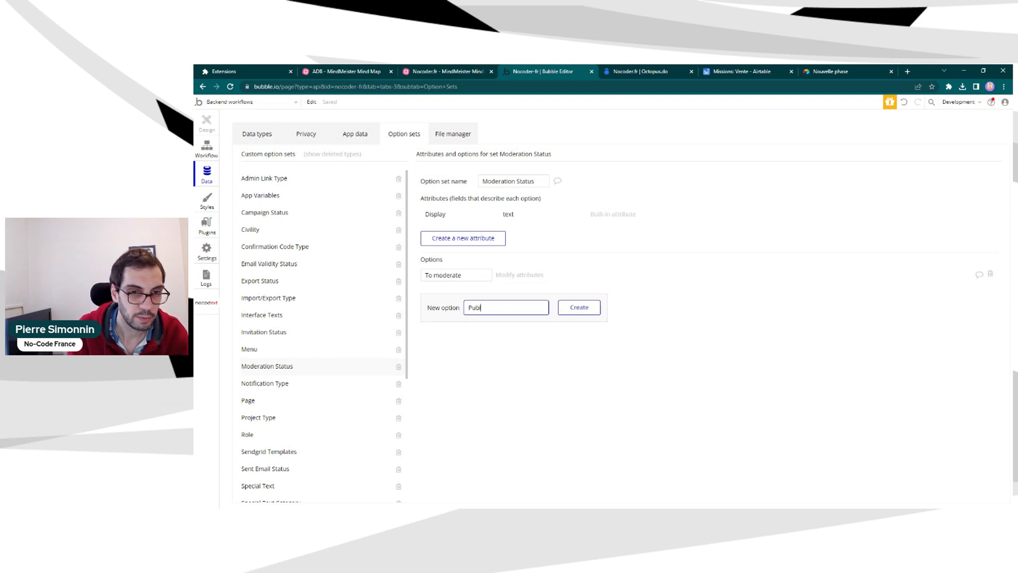
key(Return)
text(Prive)
text(te)
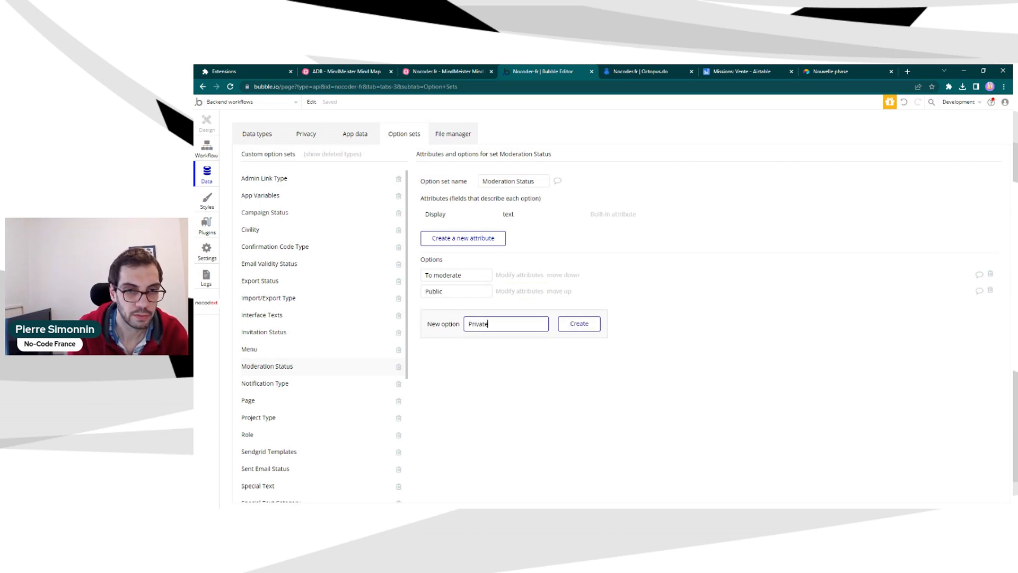
key(Return)
text(Hidden)
key(Return)
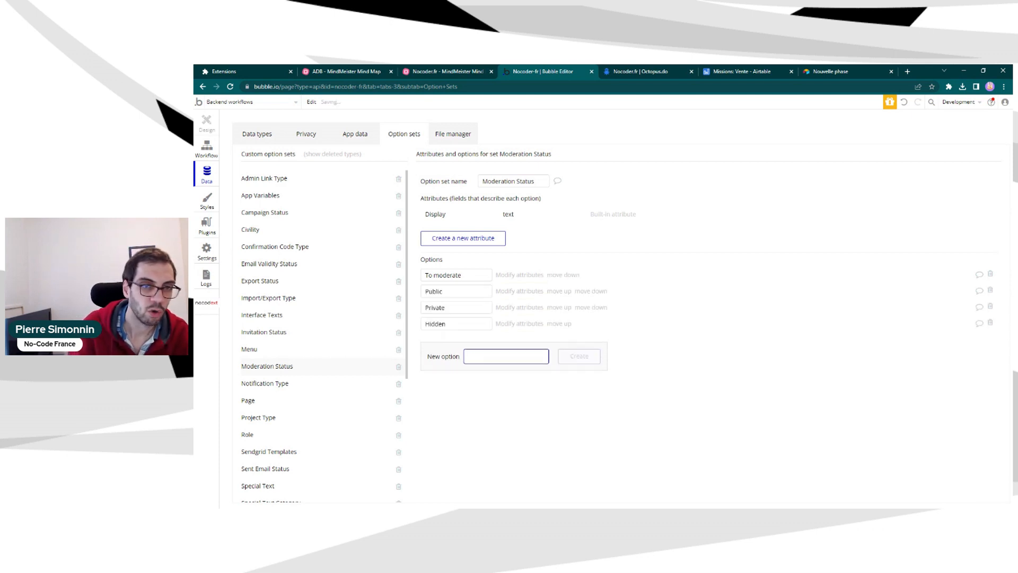
click(793, 291)
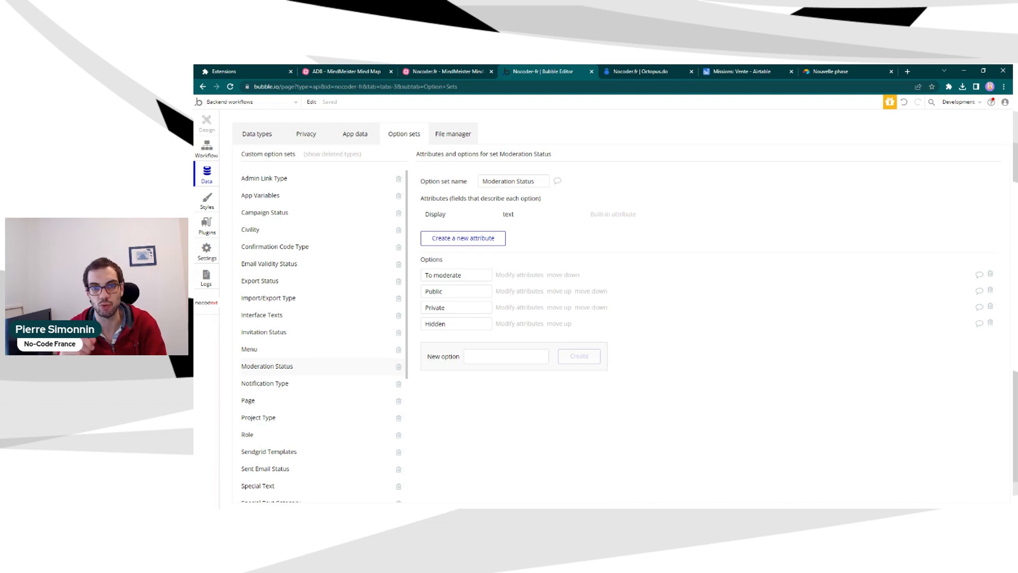
double_click(444, 323)
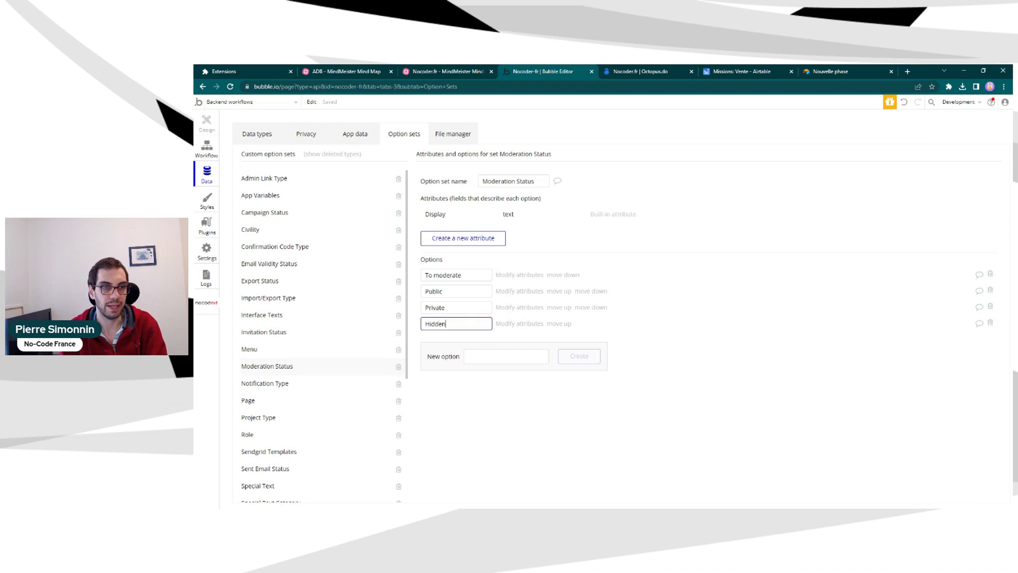
click(508, 256)
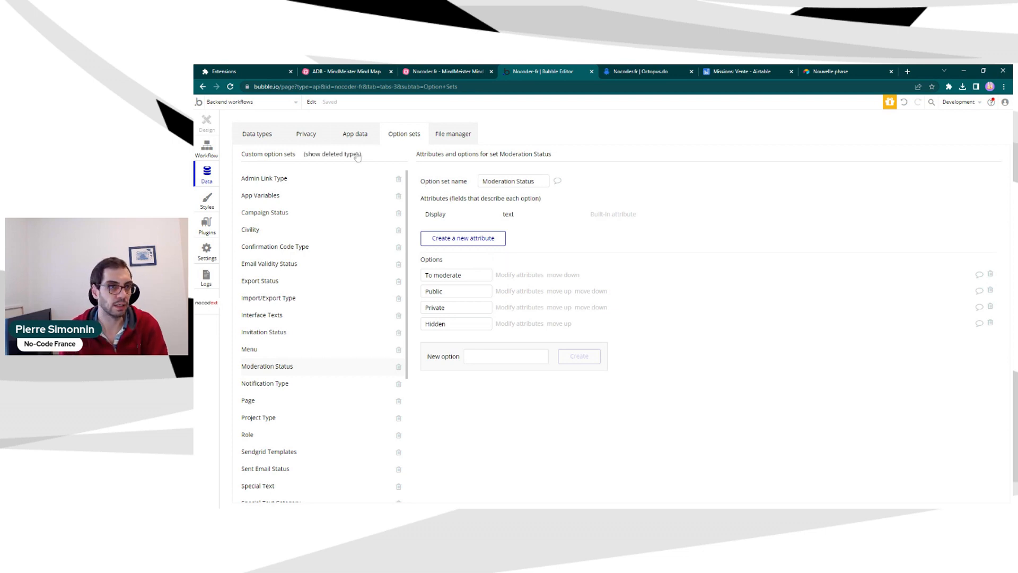
Add a field called Moderation Status to the Metric Type data type, using the Moderation Status option set as its field type
click(263, 133)
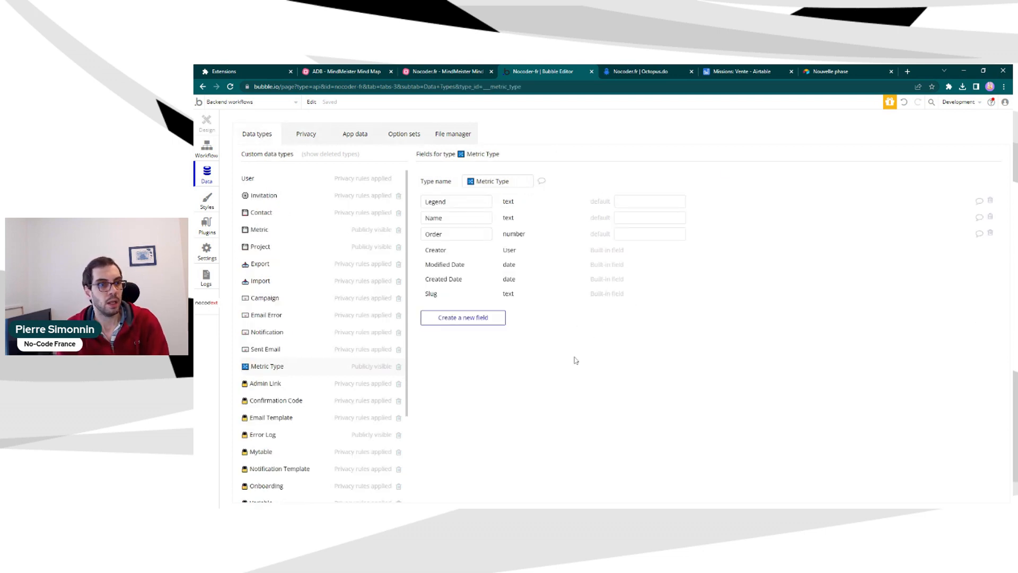
click(487, 319)
text(M)
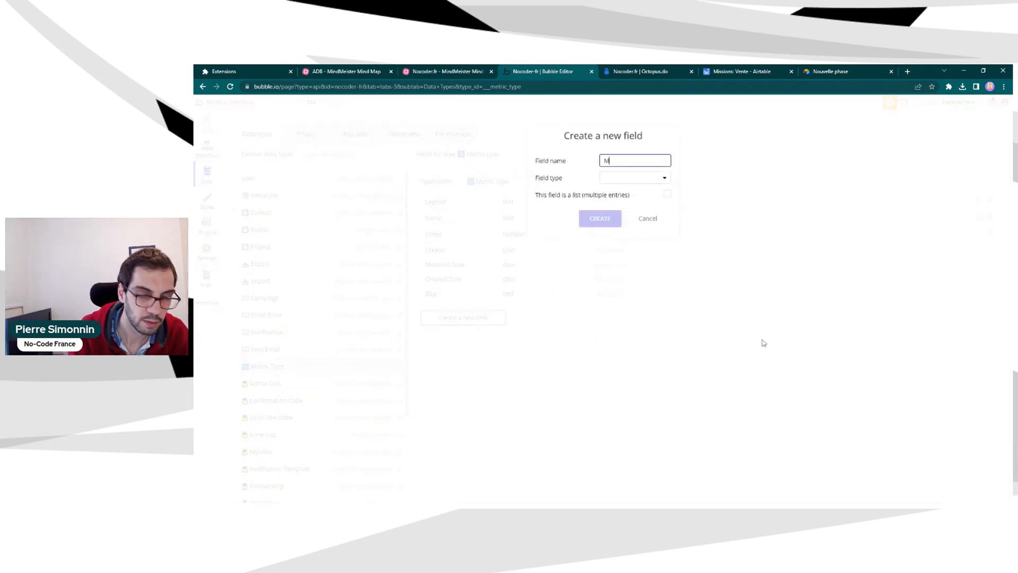
text(oderation Status)
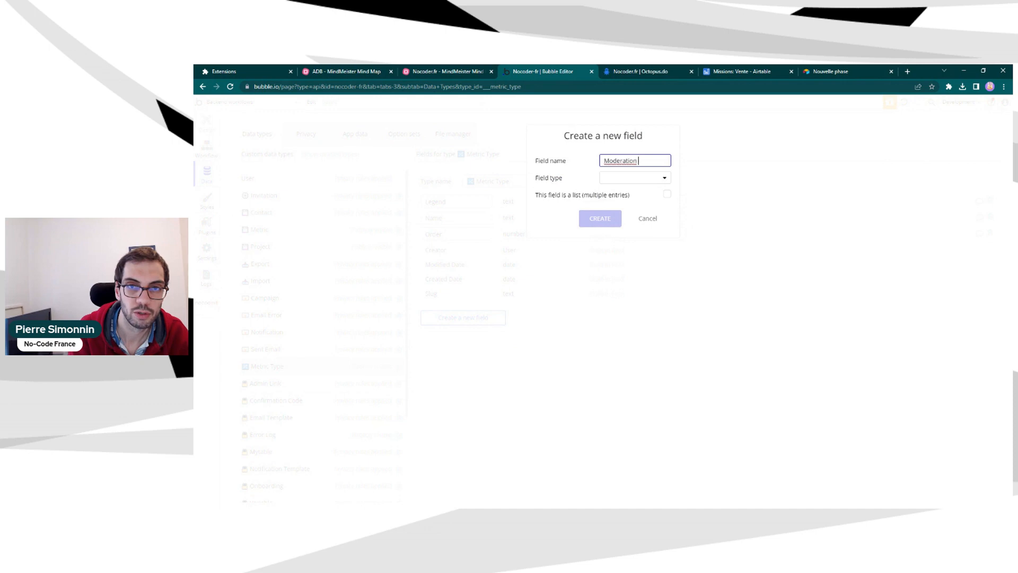
click(656, 177)
text(stat)
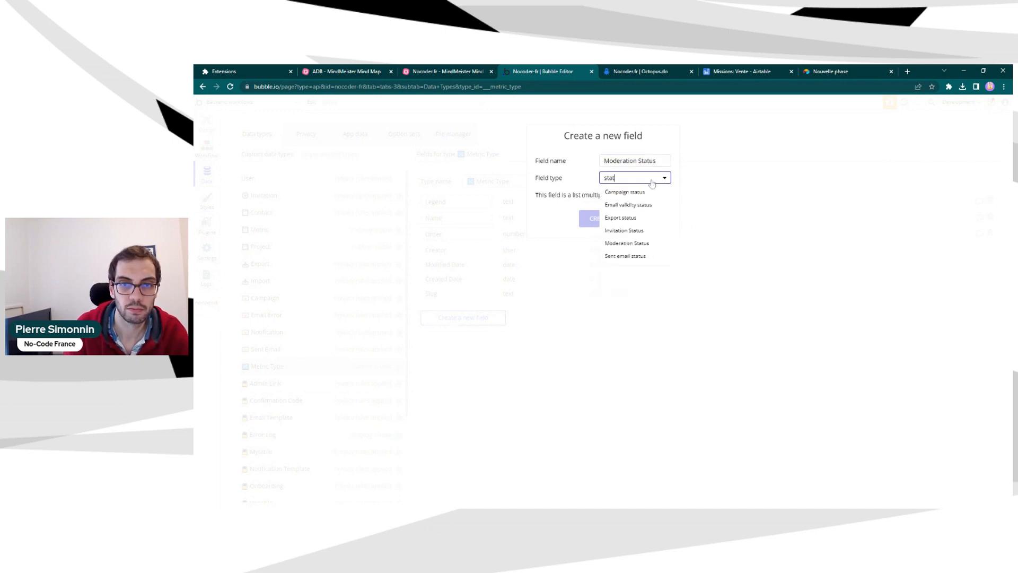
click(636, 243)
click(591, 218)
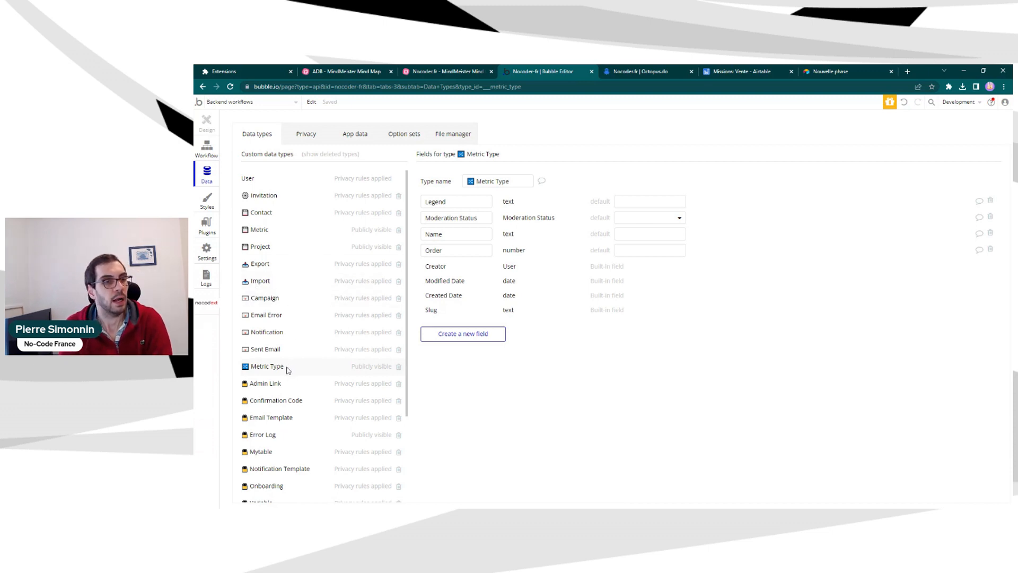
Add a field called Type to the Metric data type, using the Metric Type data type as its field type
scroll(289, 366, down, 3)
scroll(294, 290, up, 3)
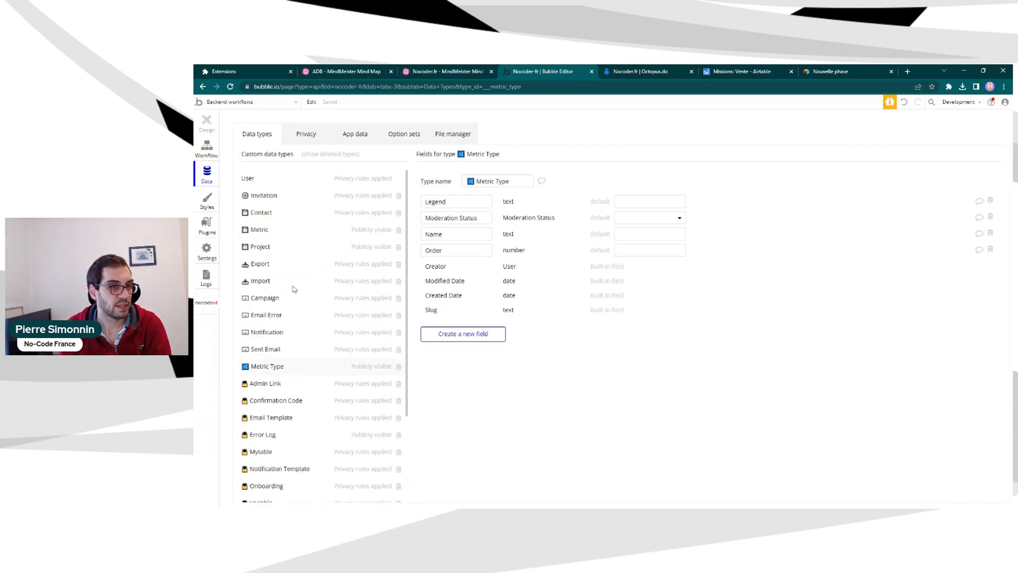
click(282, 230)
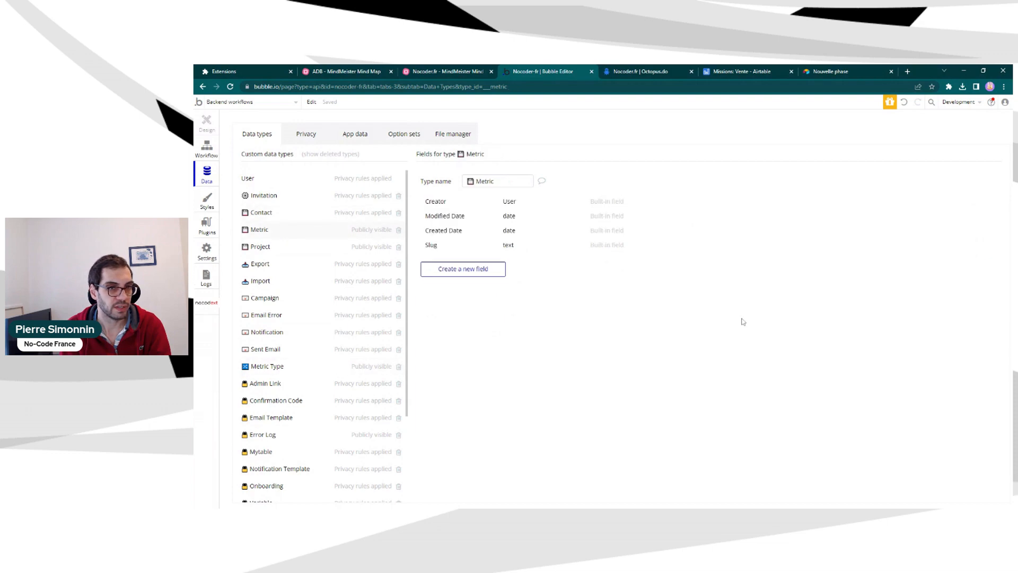
click(473, 268)
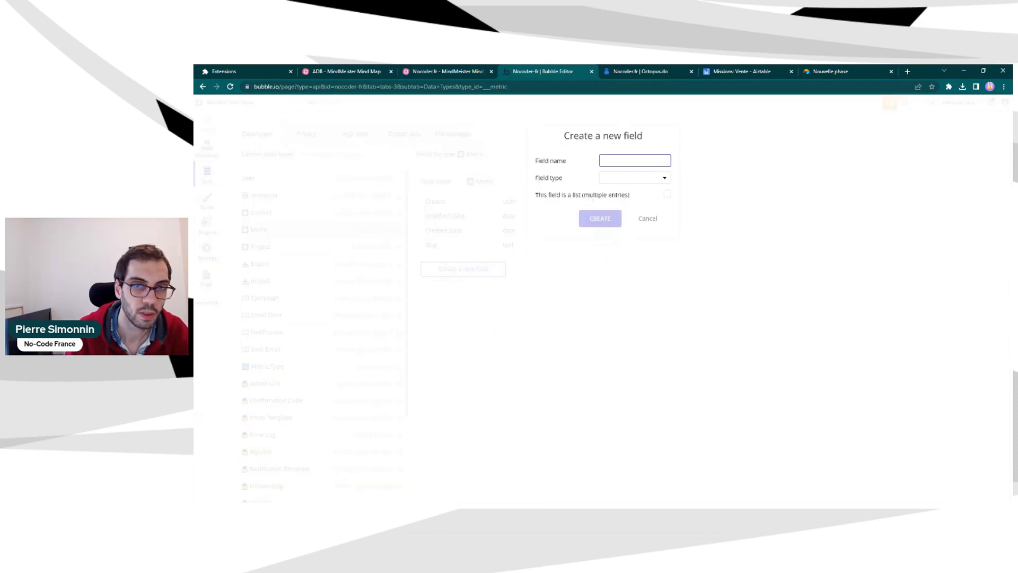
text(Type)
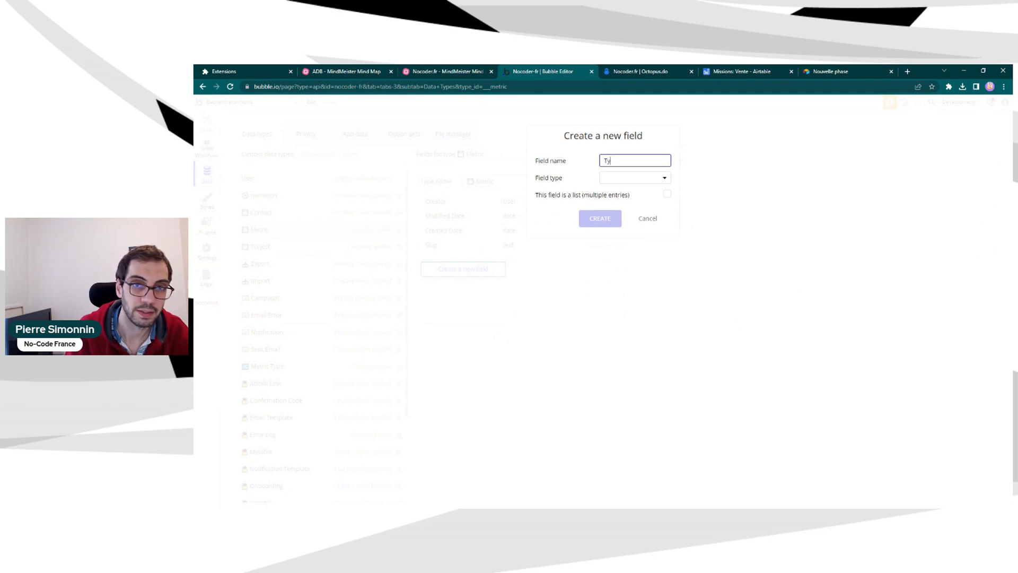
click(652, 178)
text(ty)
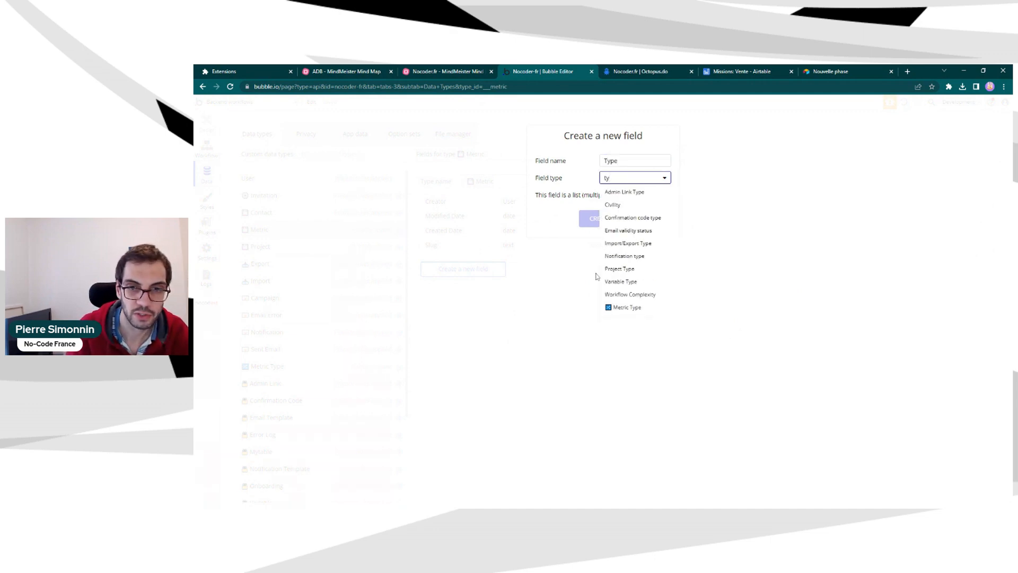
click(631, 306)
click(597, 225)
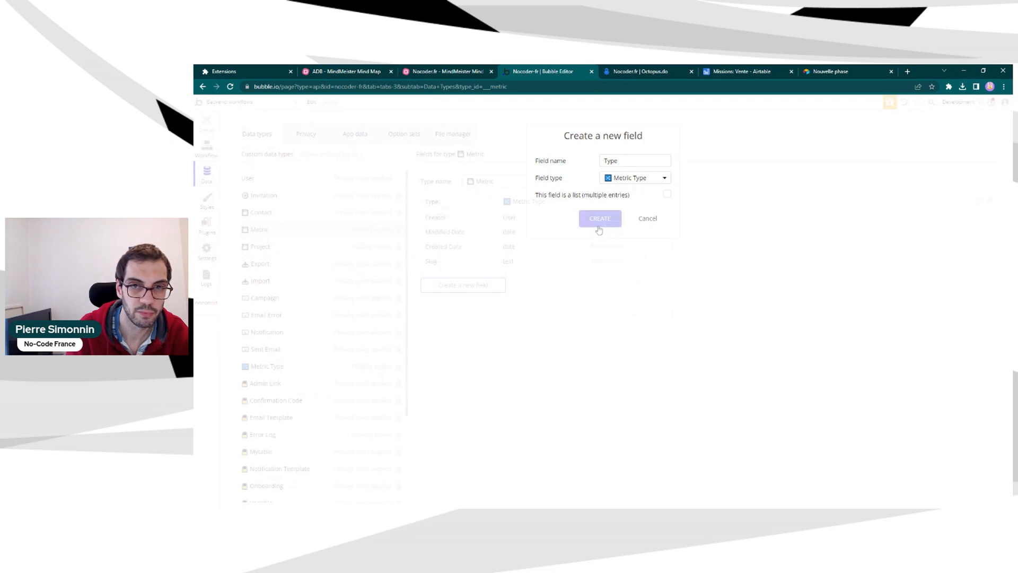
Add a text field called Legend to the Metric data type
click(463, 285)
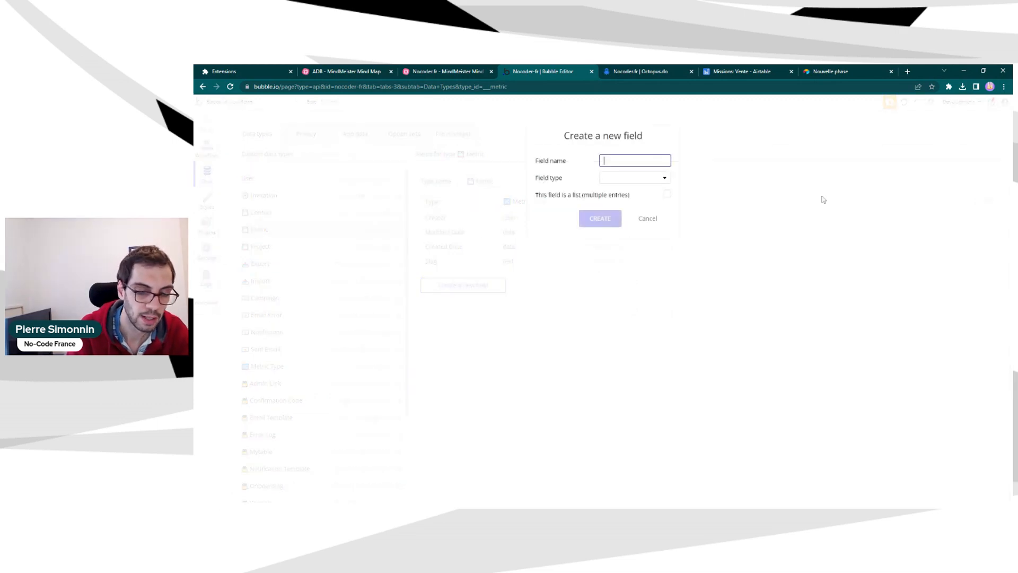
text(Legend)
click(656, 179)
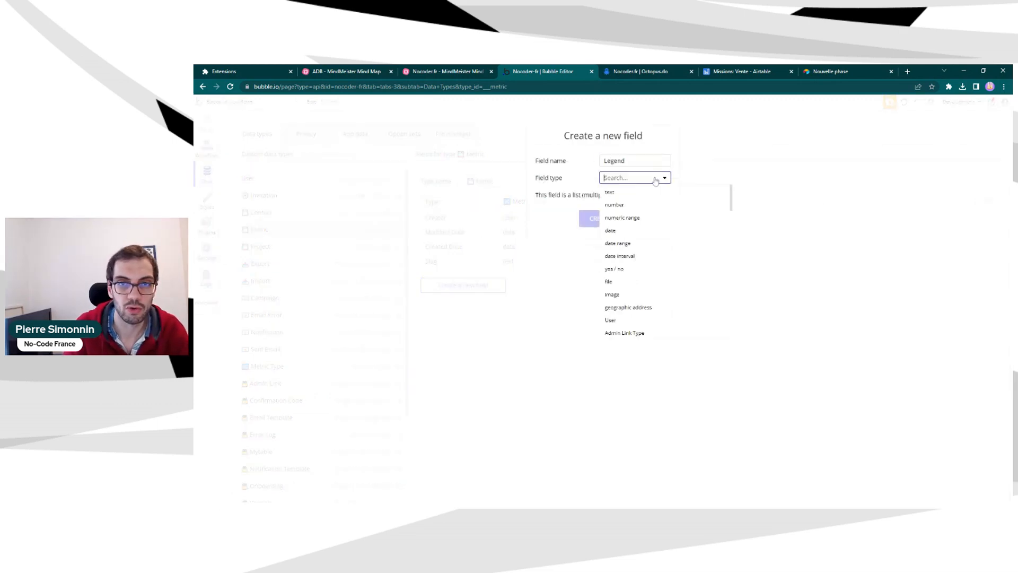
click(644, 192)
click(584, 217)
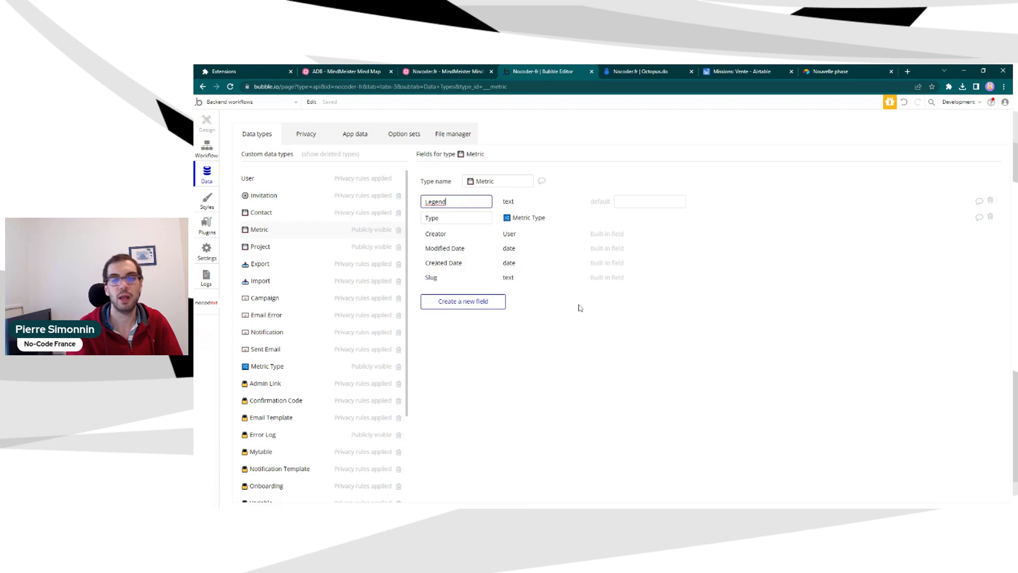
Add a number field called Order to the Metric data type
click(468, 302)
text(Crder)
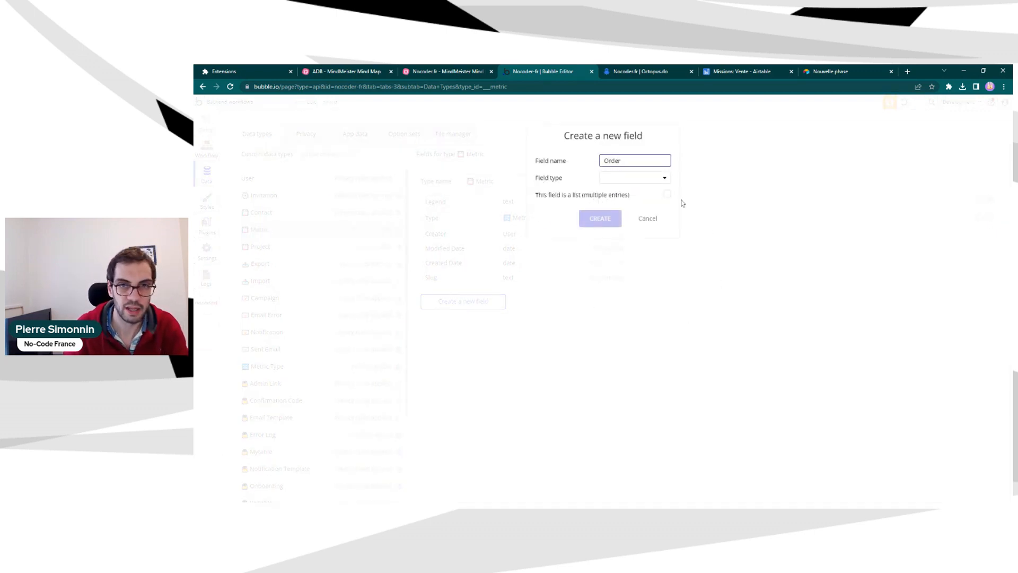
click(664, 178)
click(632, 208)
click(600, 220)
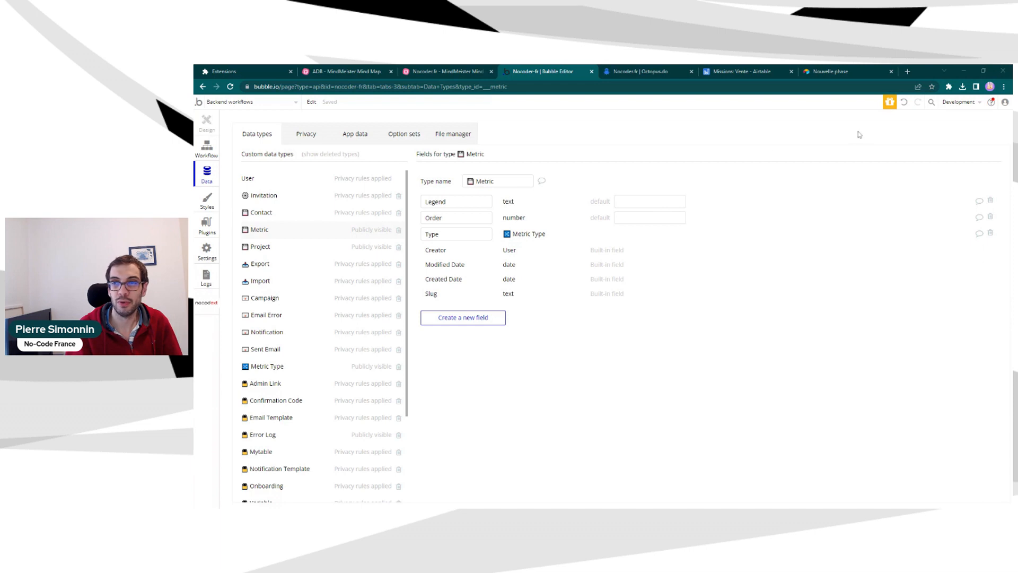
Search the whole app for uses of the Metric data type's Type field with the app search tool
click(931, 101)
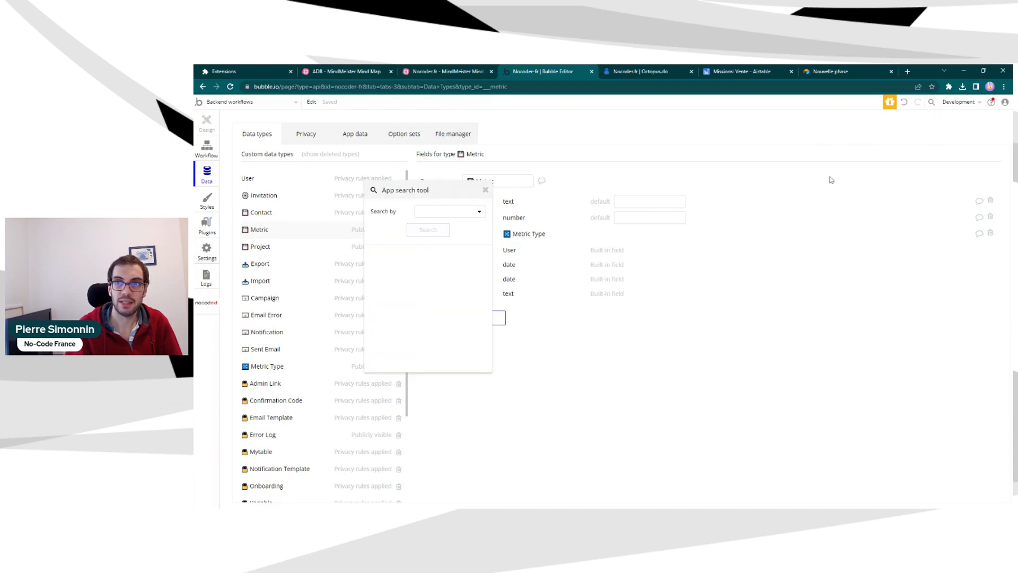
click(424, 211)
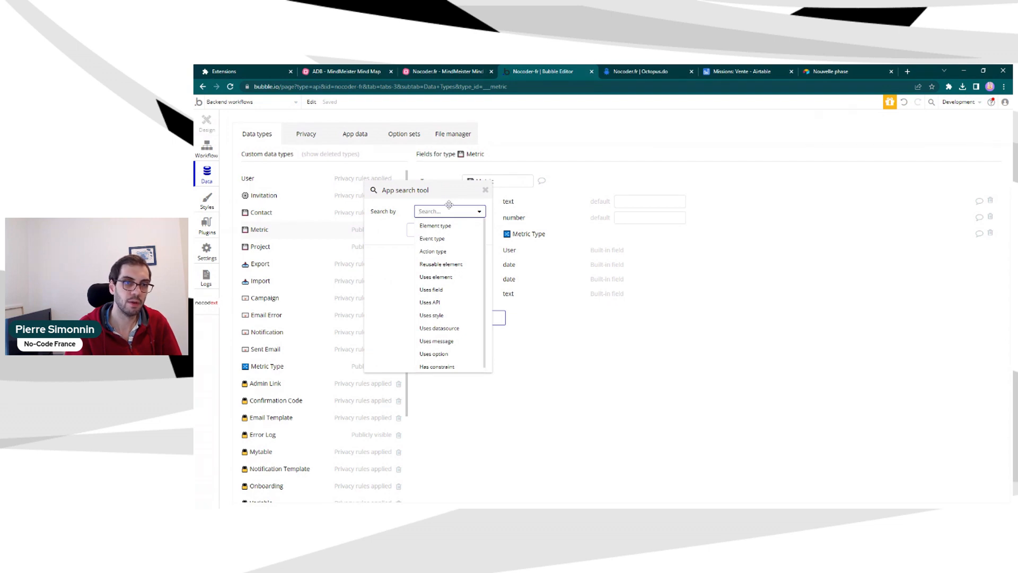
click(429, 290)
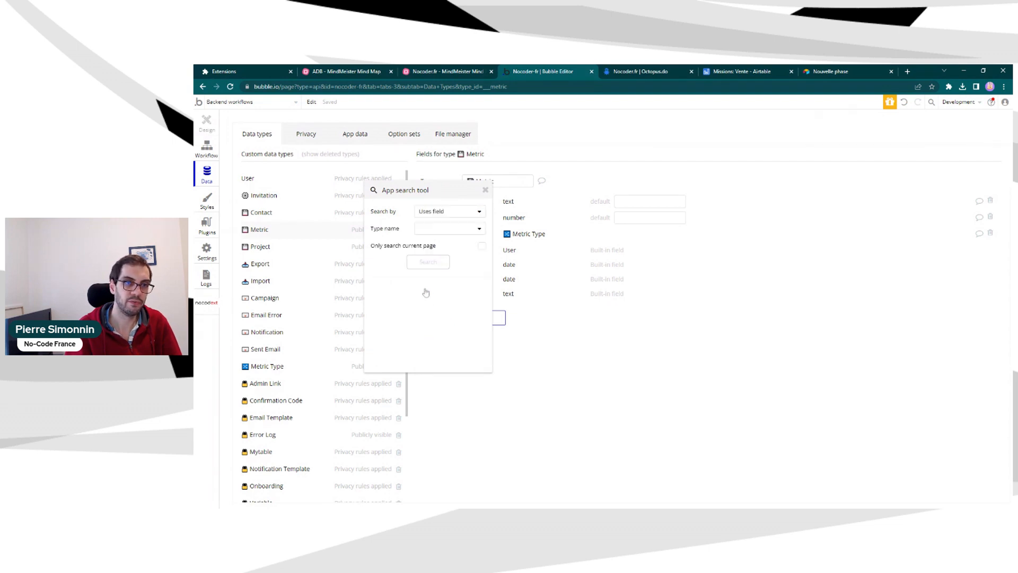
click(439, 232)
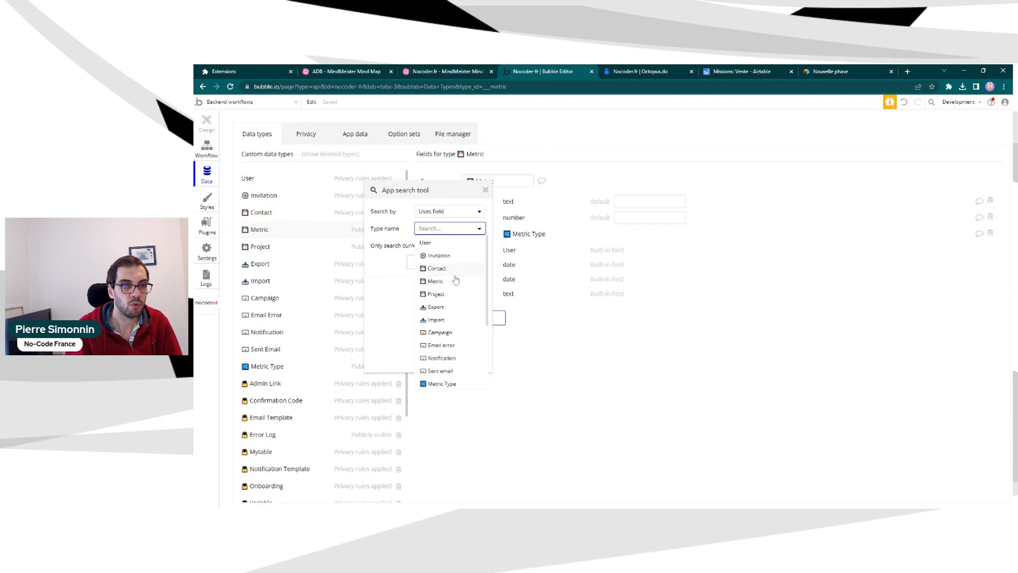
click(454, 282)
click(447, 246)
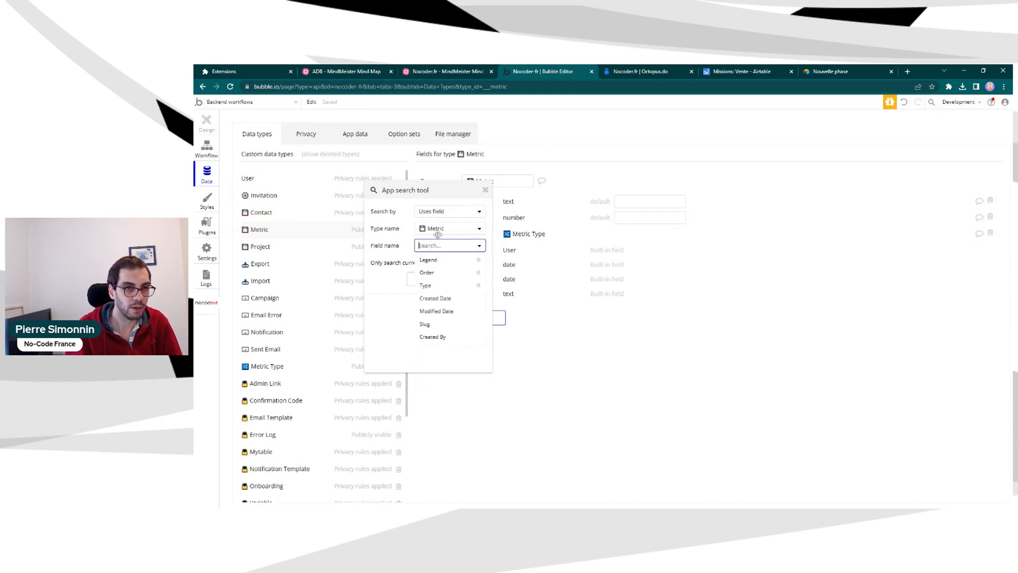
click(434, 285)
click(422, 281)
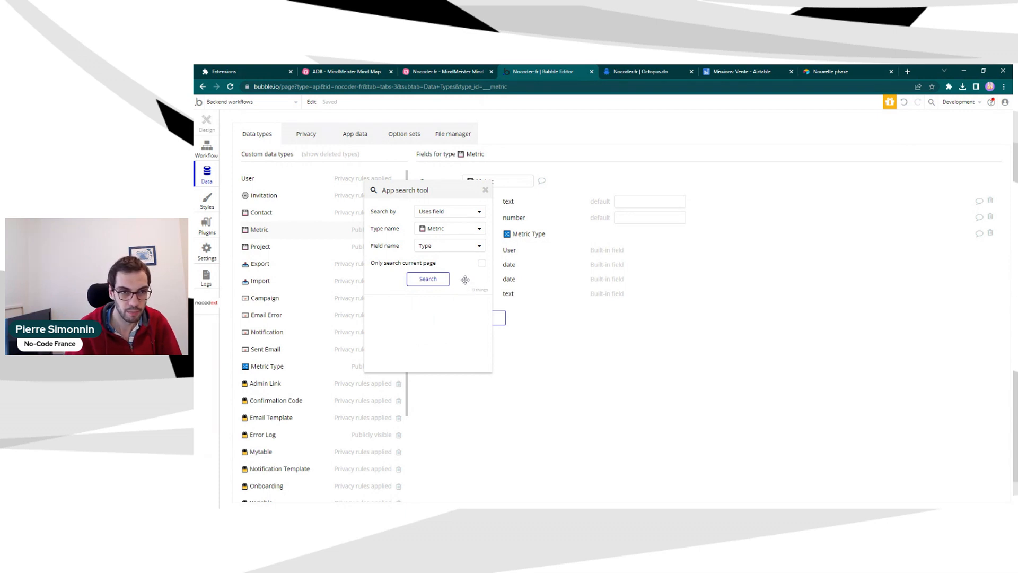
Search the app for uses of the User type's Full Name field, look through the results and close the search tool
click(444, 232)
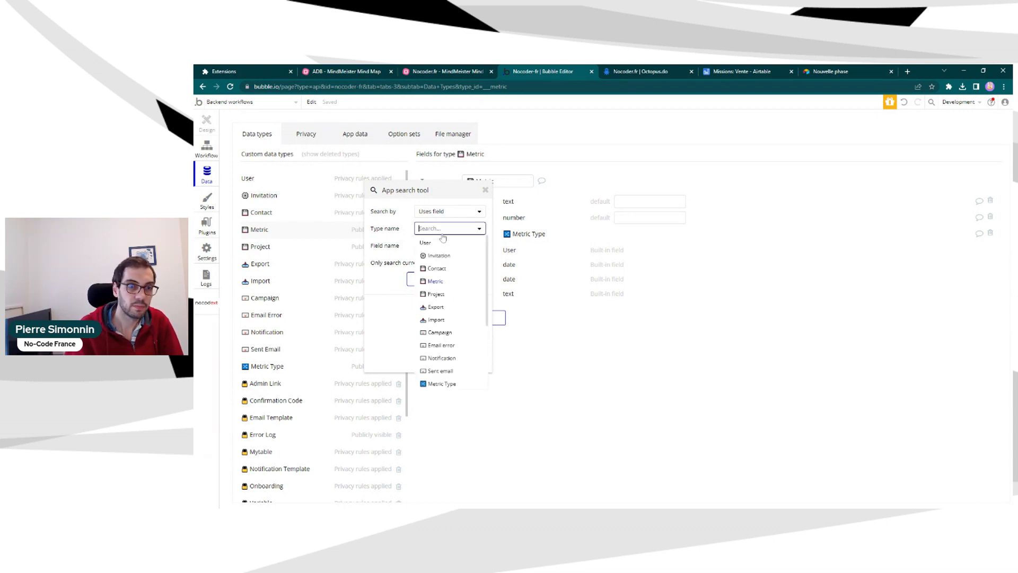
click(443, 242)
click(445, 245)
scroll(465, 288, down, 2)
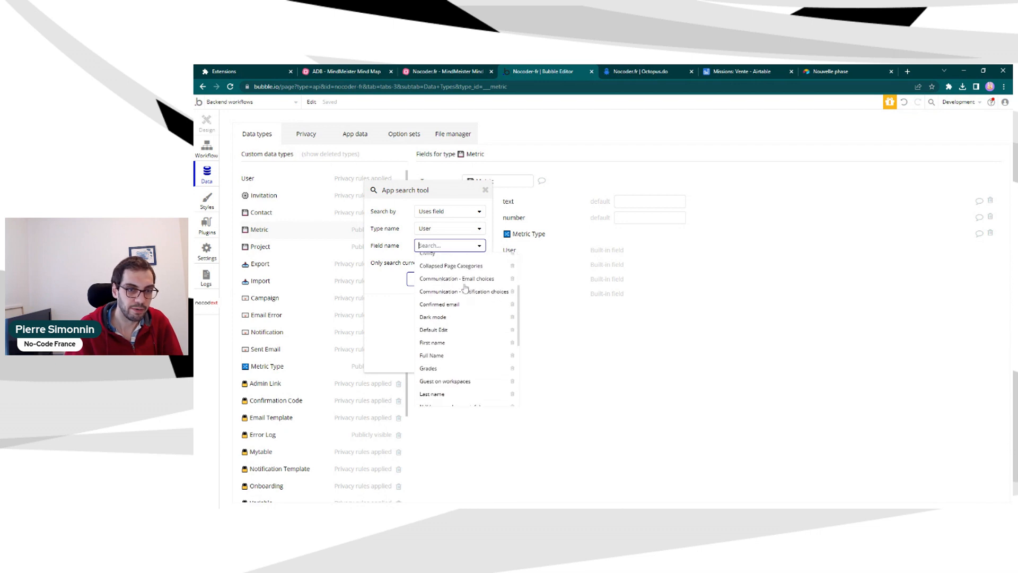
click(444, 354)
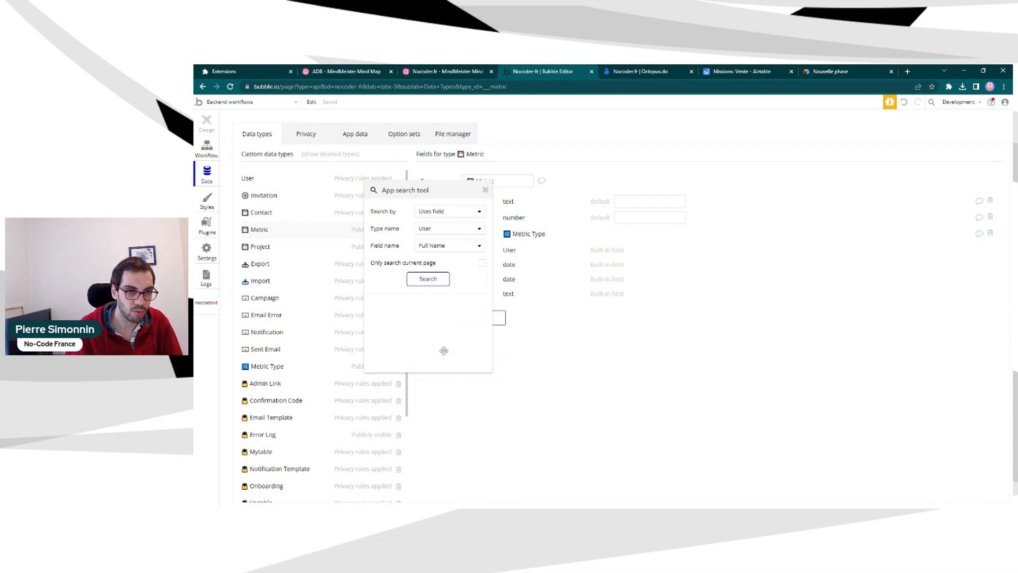
click(429, 285)
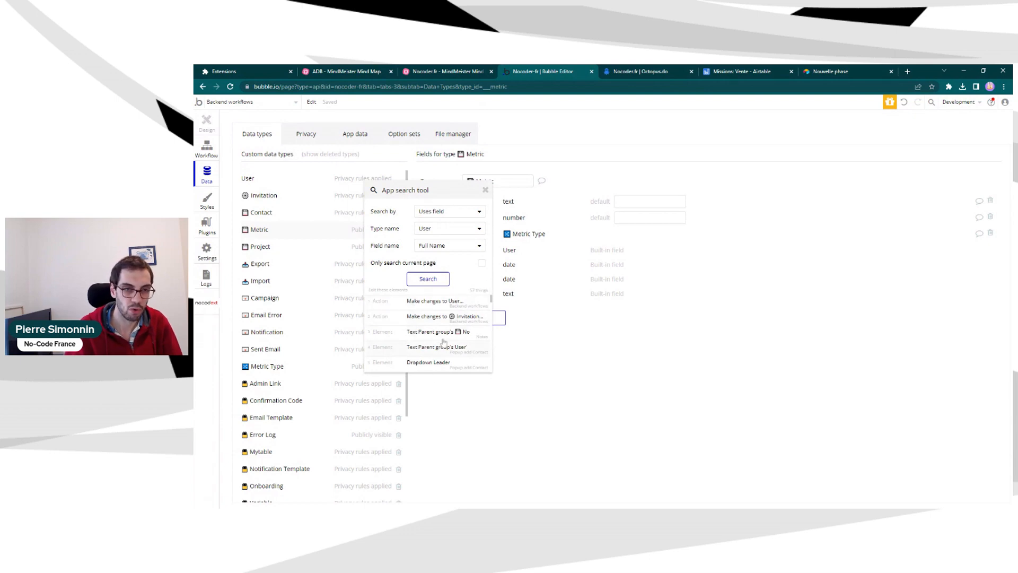
scroll(445, 342, down, 5)
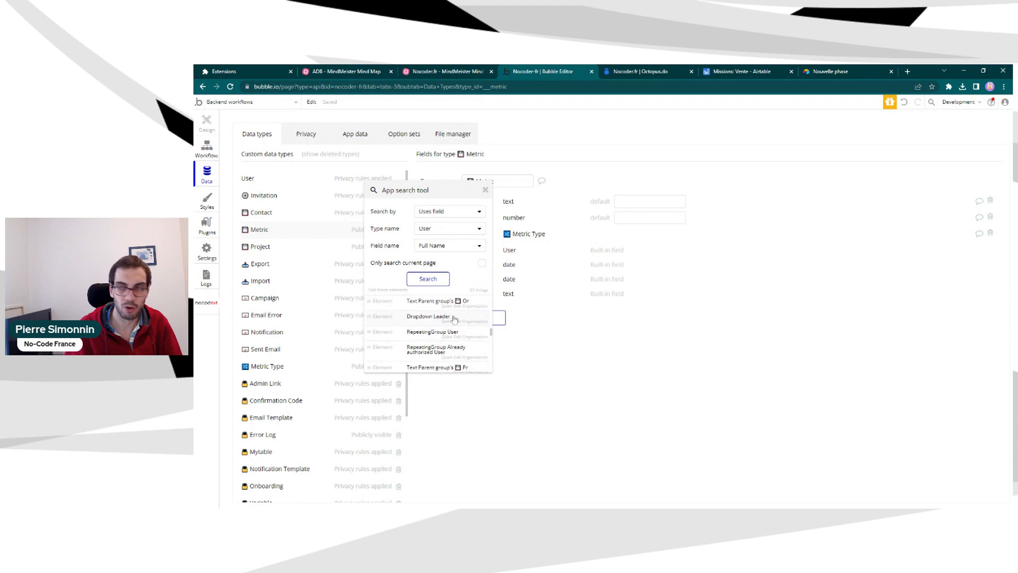
scroll(430, 333, down, 5)
click(485, 190)
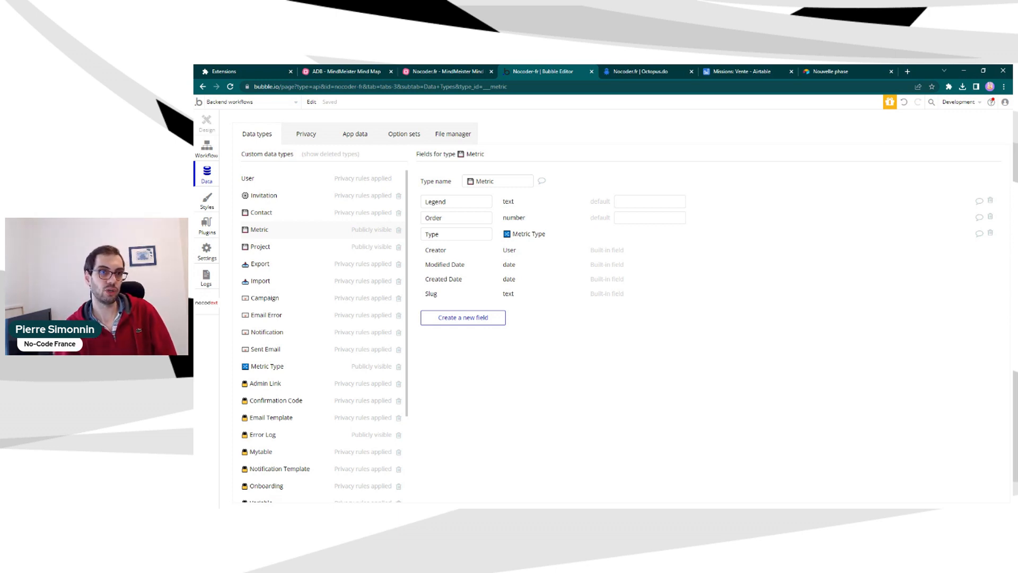
Add a number field called Number to the Metric data type
click(460, 317)
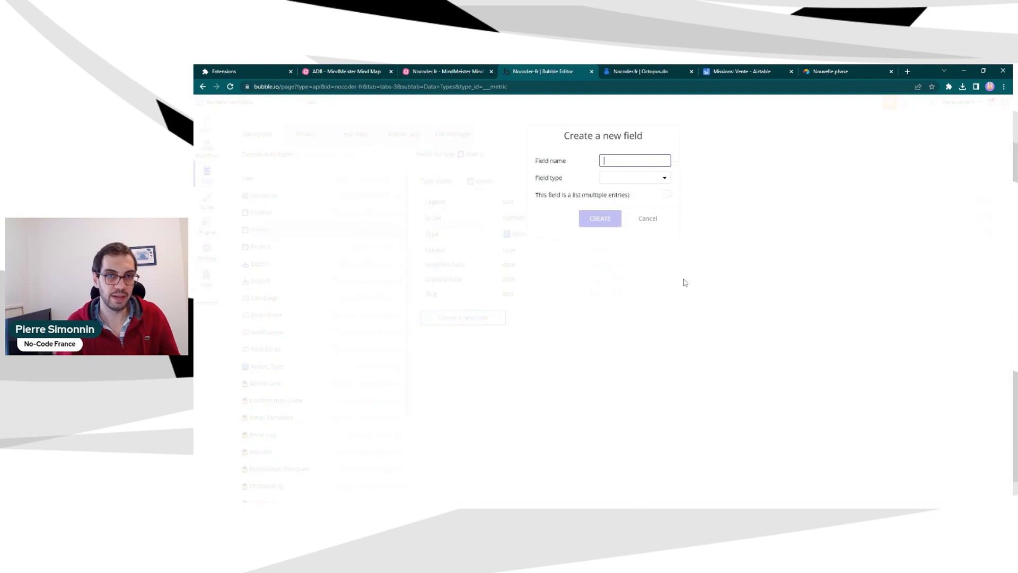
click(624, 180)
click(624, 207)
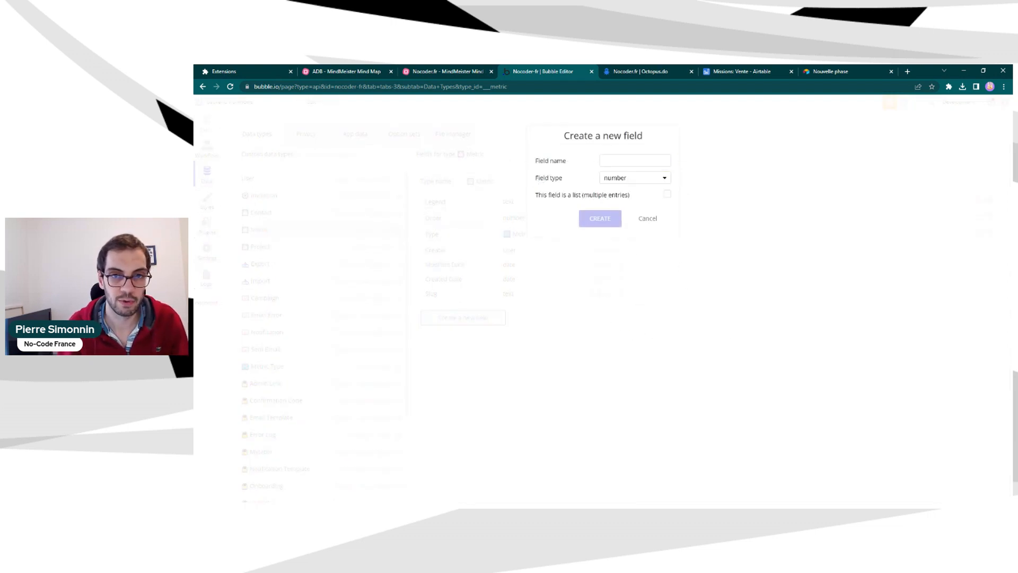
text(Number)
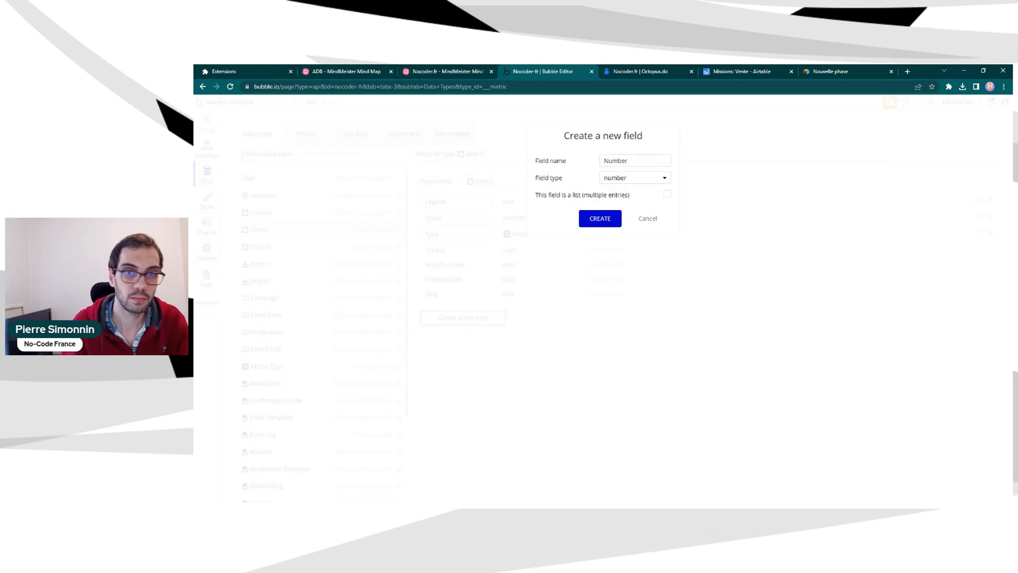
click(608, 218)
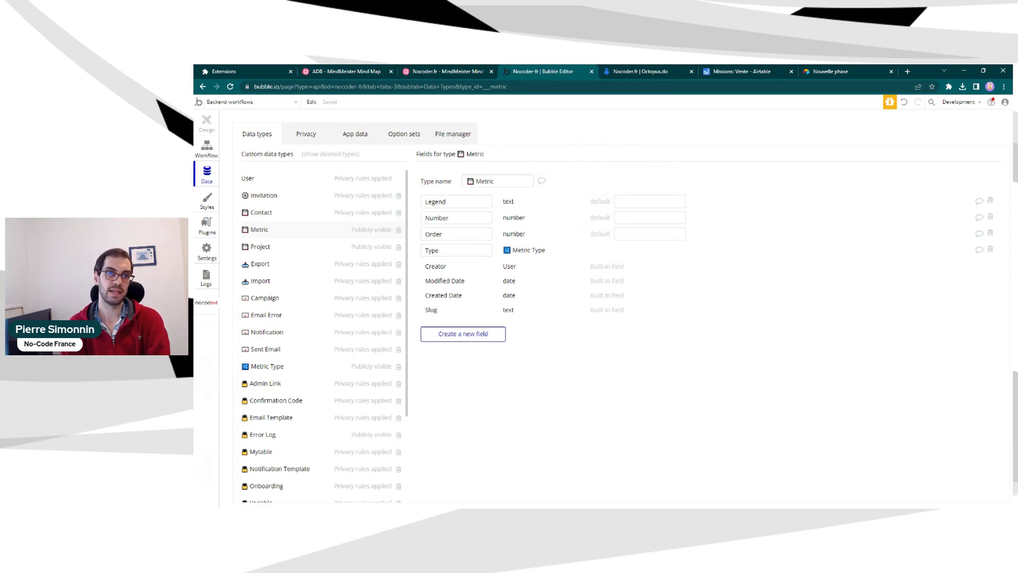
Add a text field called Unit to the Metric data type
click(470, 332)
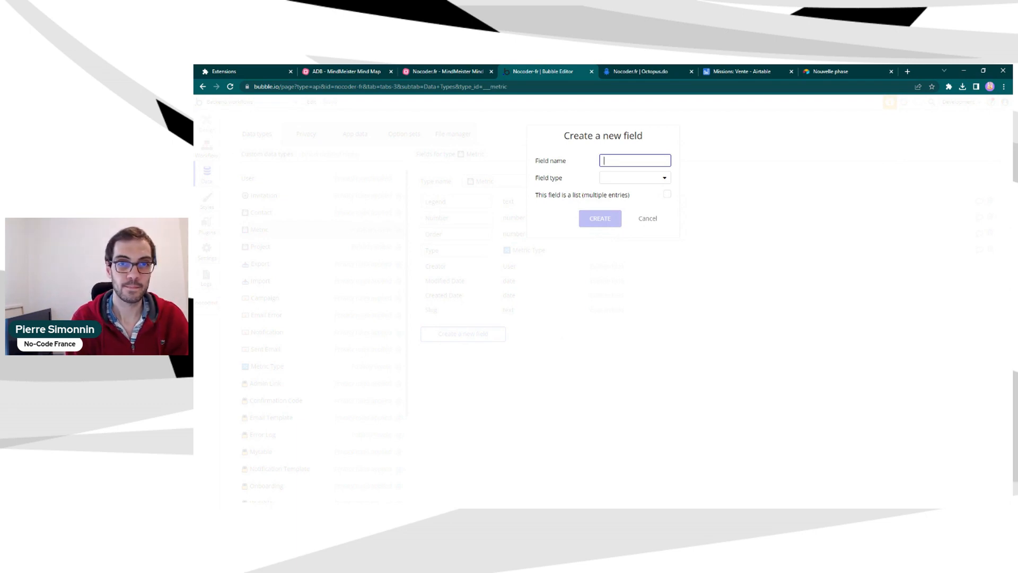
text(Unit)
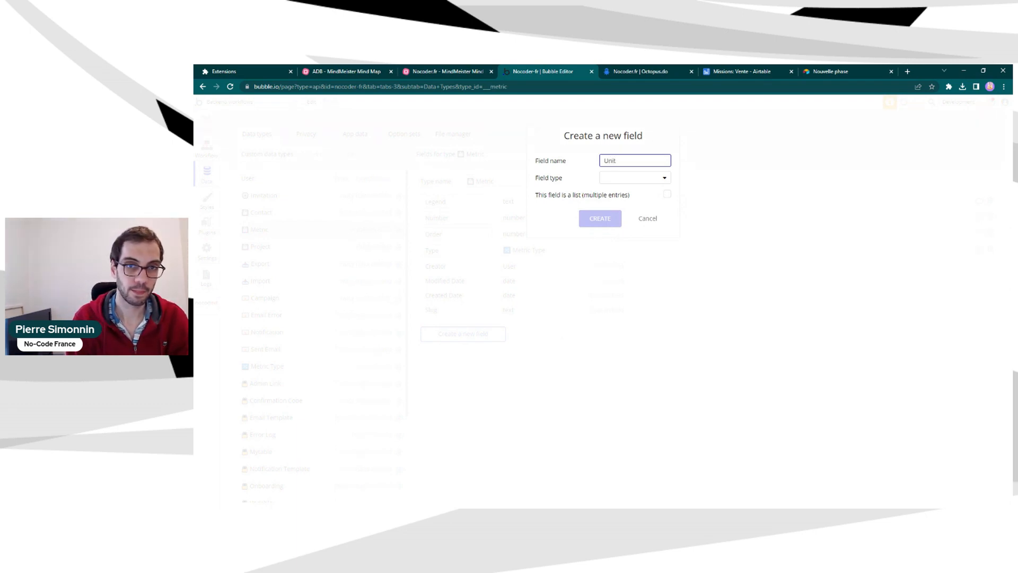
click(644, 180)
click(638, 192)
click(599, 225)
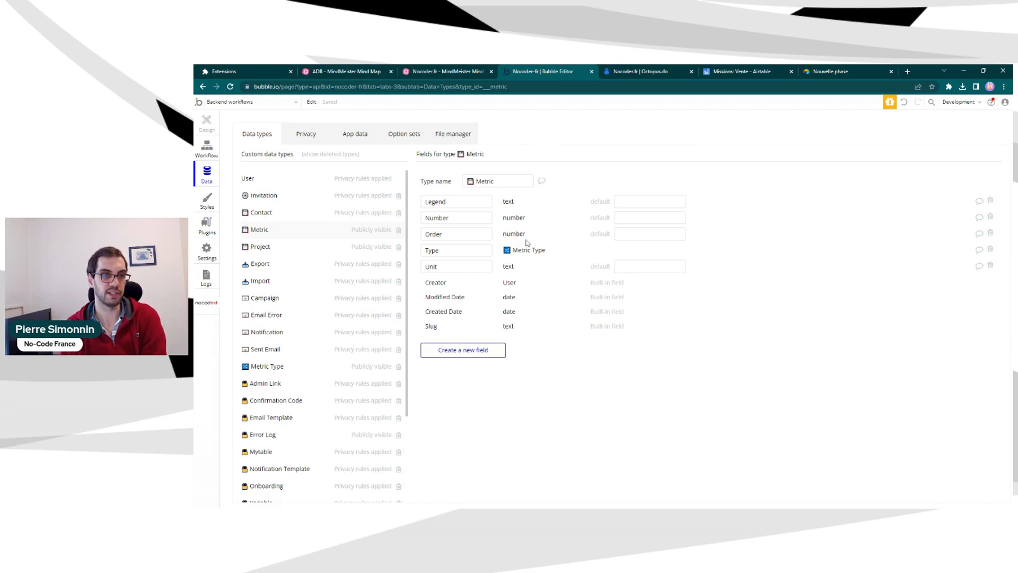
drag(440, 266, 424, 266)
click(539, 271)
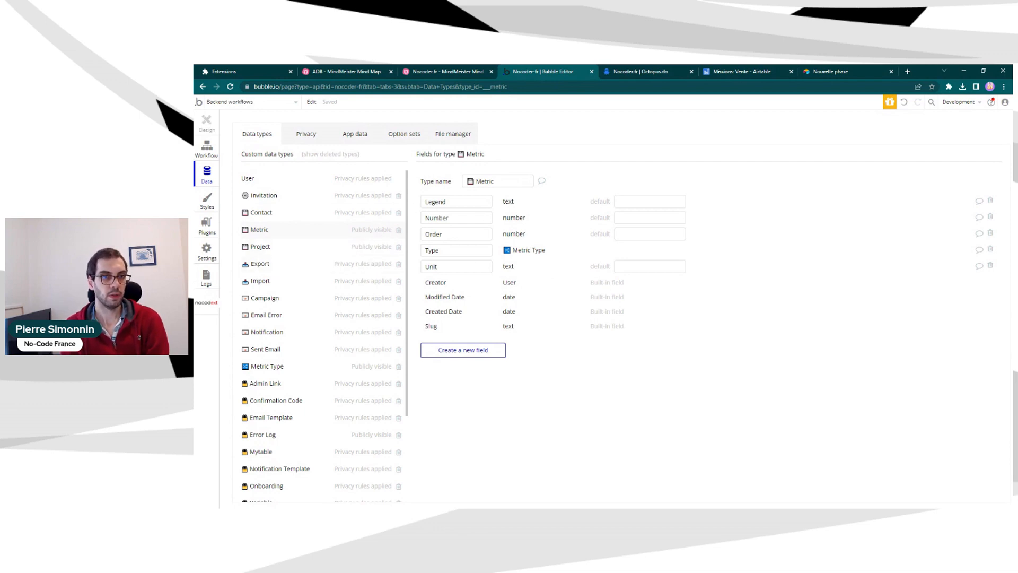
double_click(422, 235)
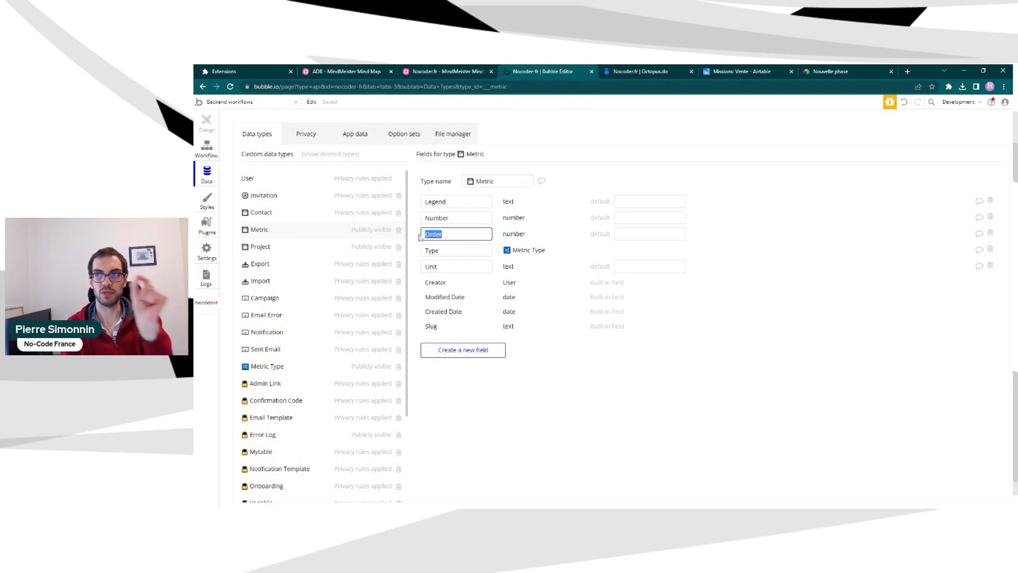
click(448, 217)
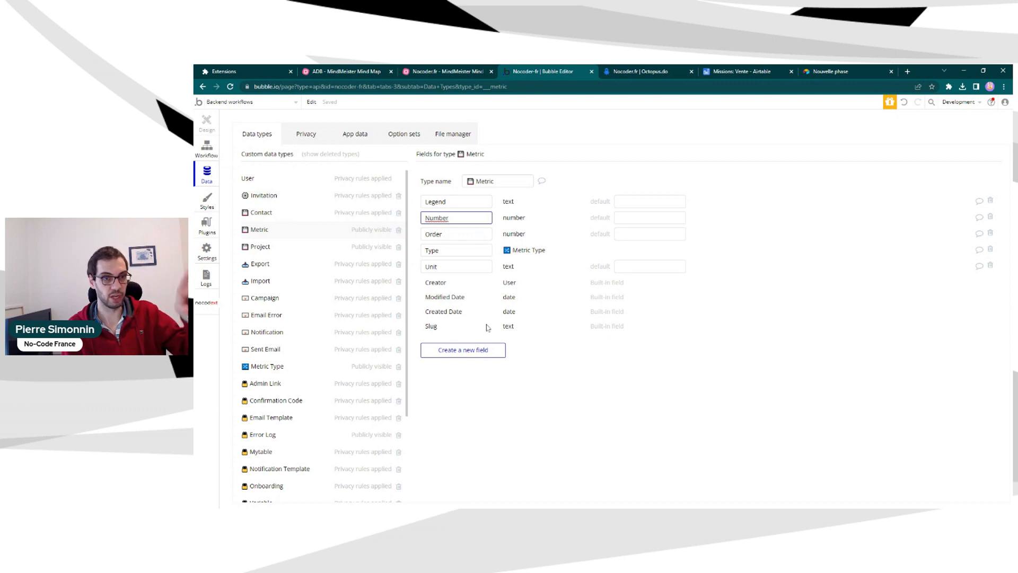
click(473, 269)
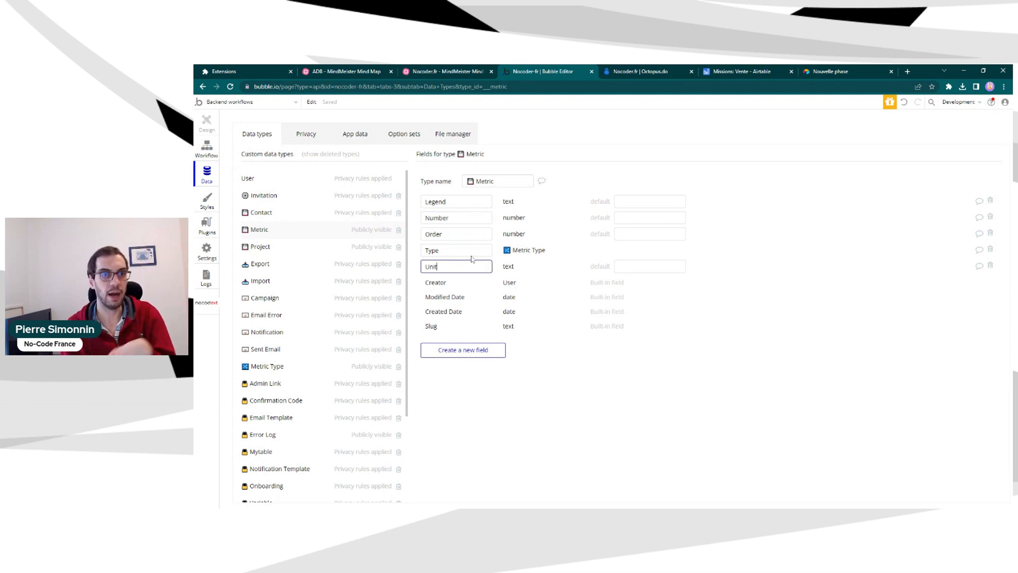
click(473, 202)
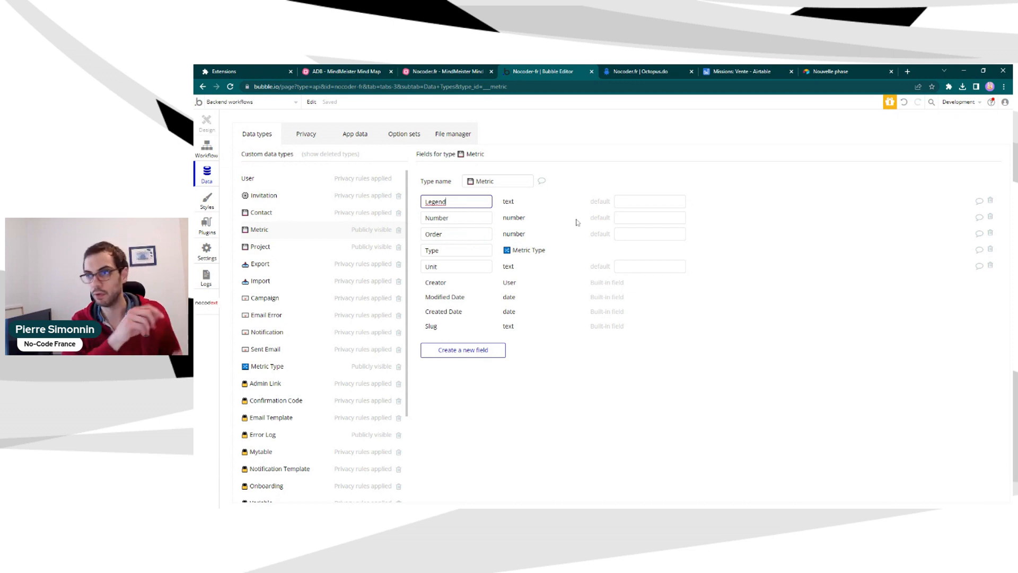
Open the notes of the Metric data type's Legend field to view them, and close them without adding any text
click(533, 222)
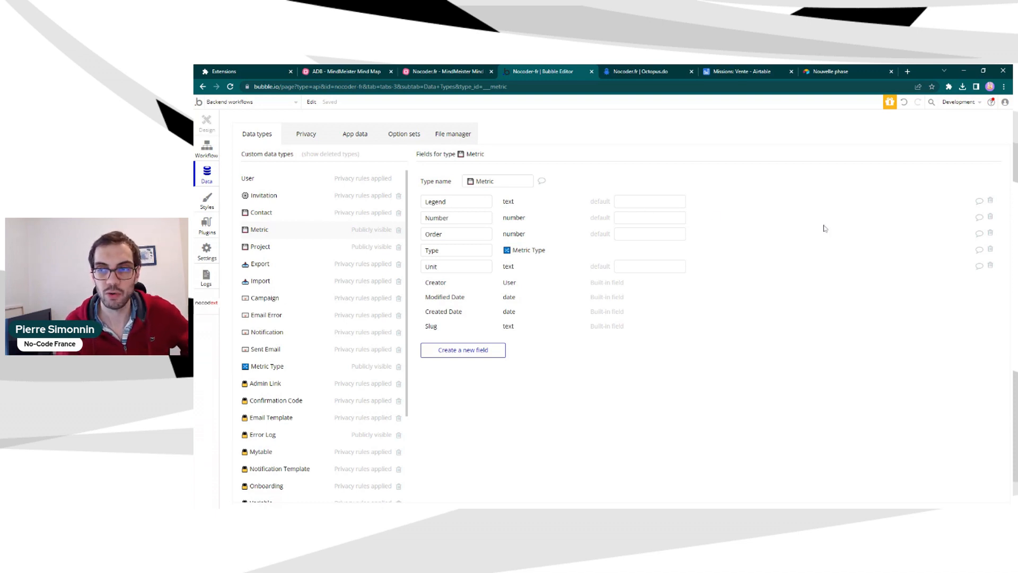
click(977, 202)
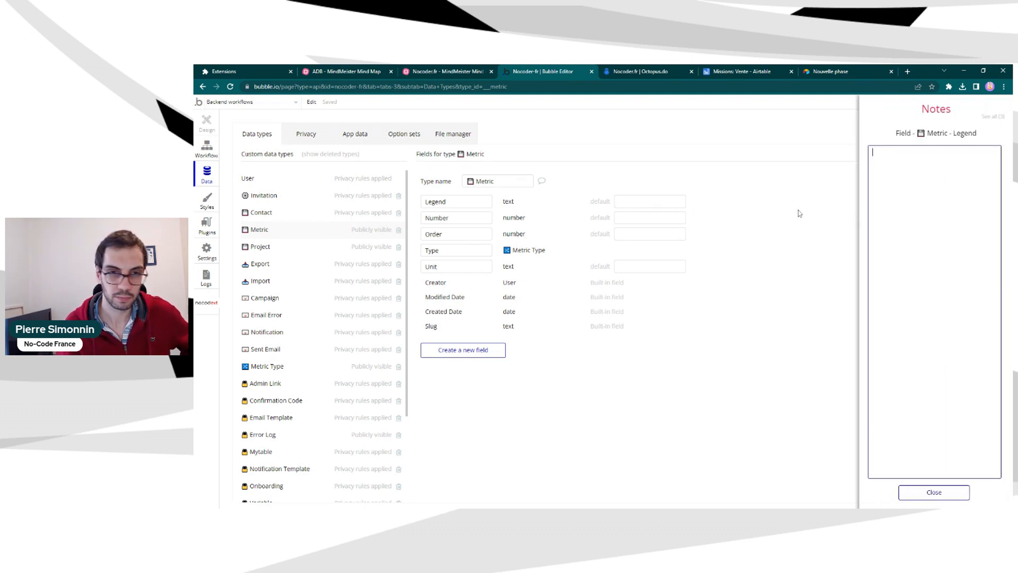
click(936, 491)
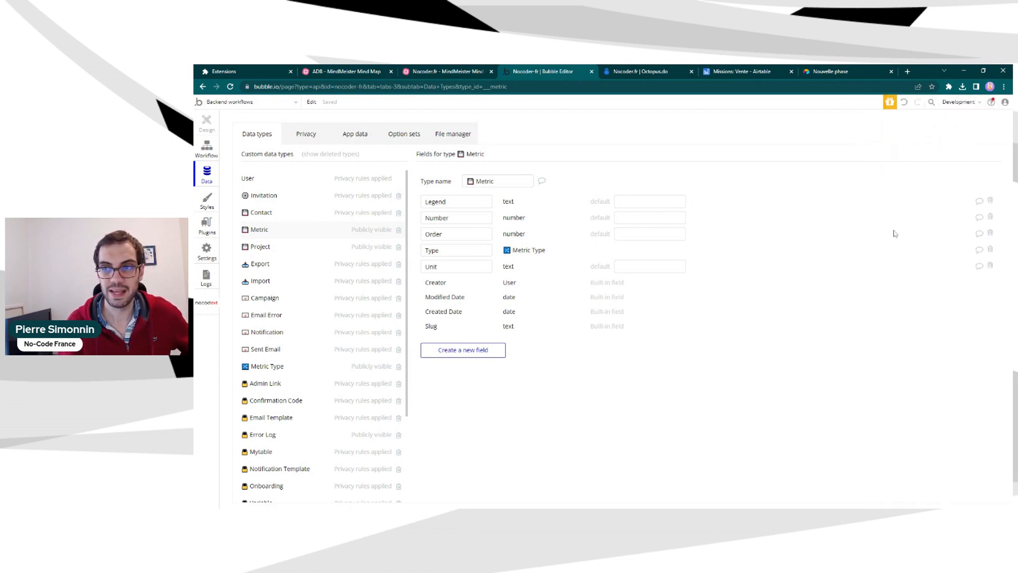
click(979, 202)
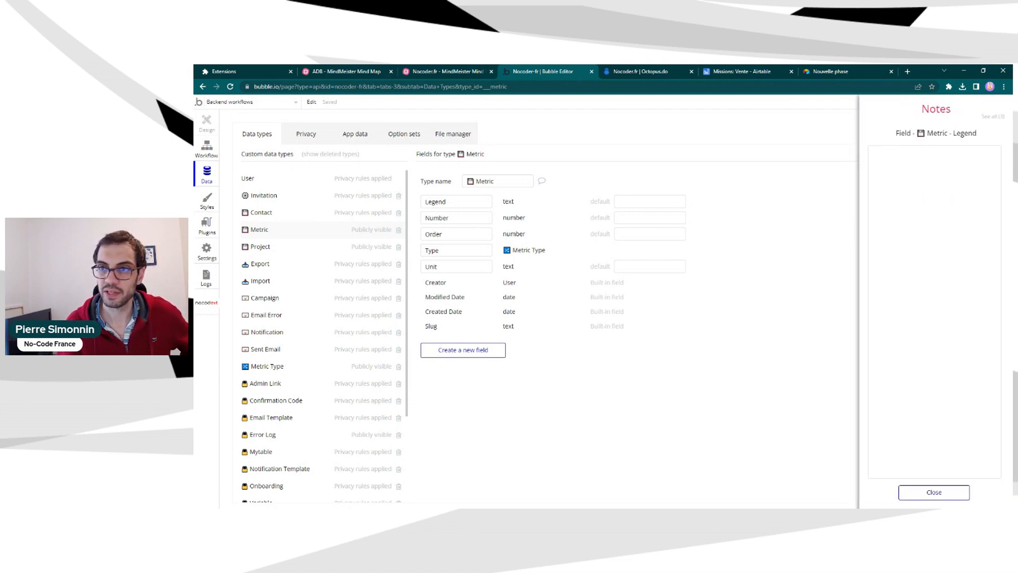
click(933, 492)
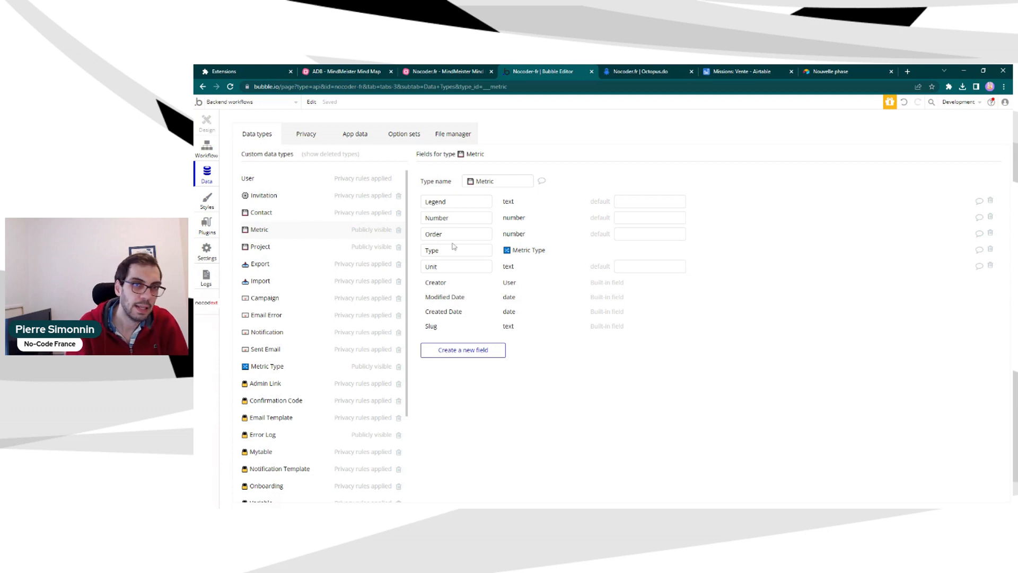
Create a new data type called Block, prefixed with the same icon as the Metric type's name
drag(496, 181, 459, 182)
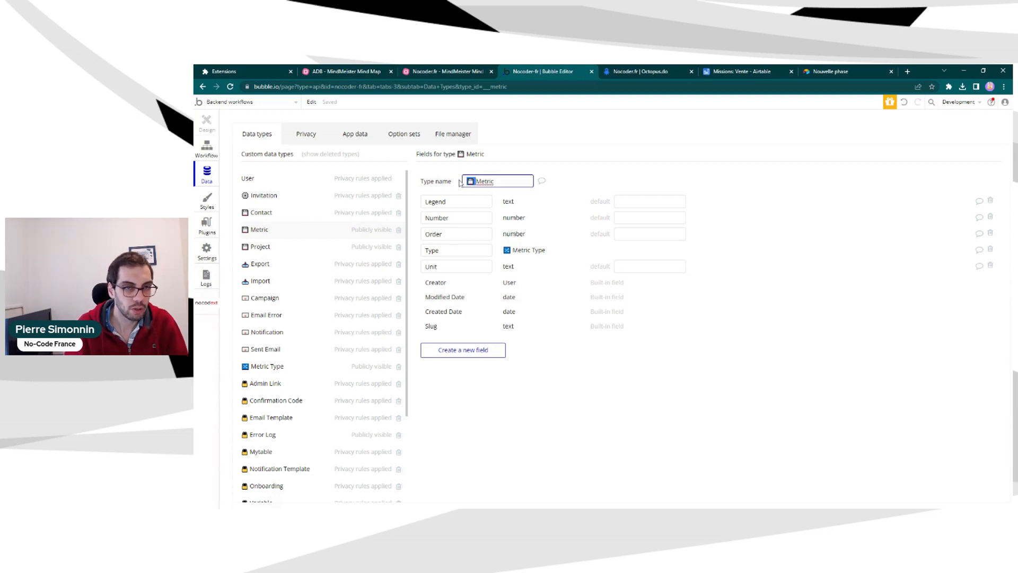
click(583, 190)
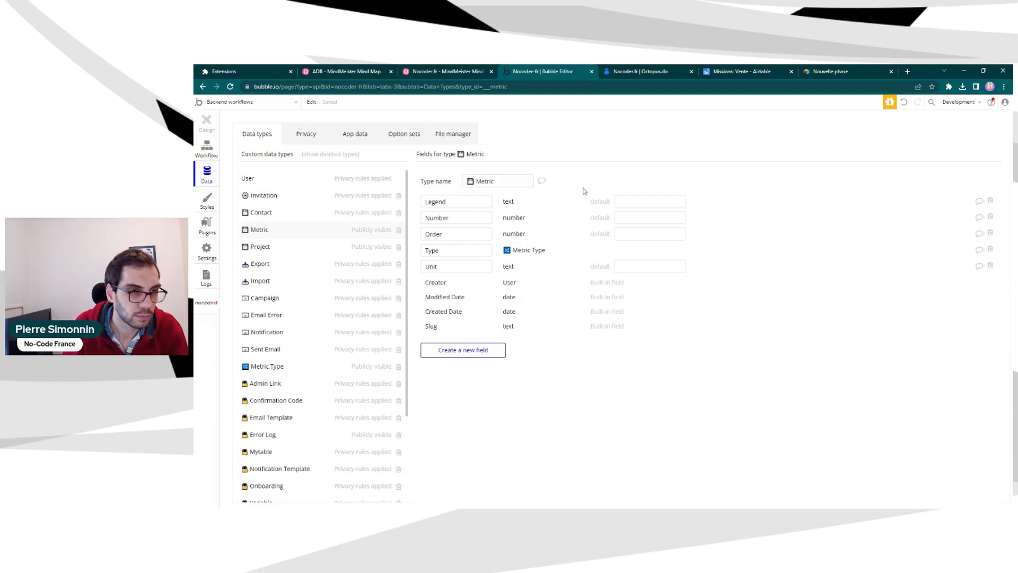
scroll(314, 298, down, 3)
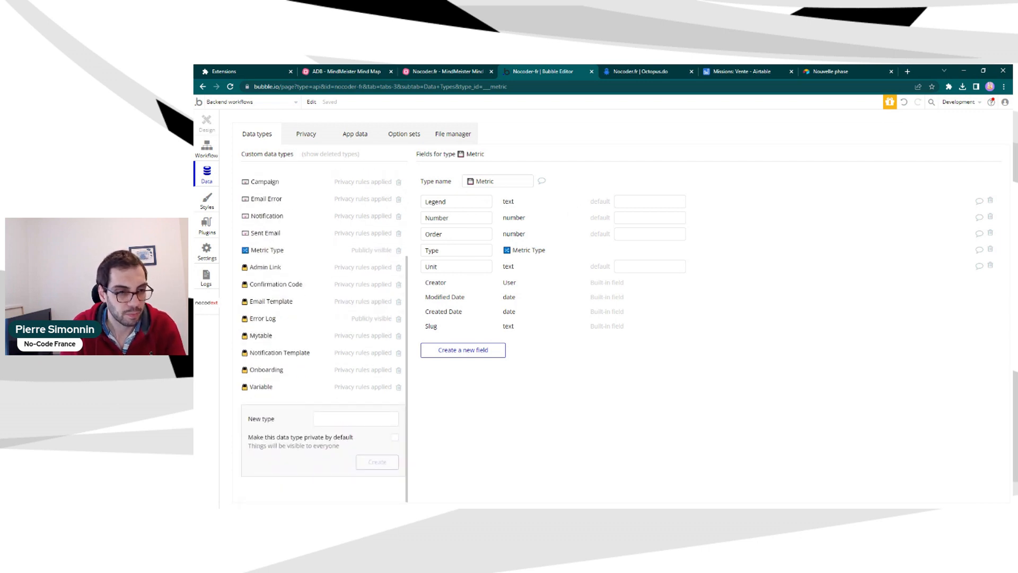
click(355, 419)
text(💾)
text(Block)
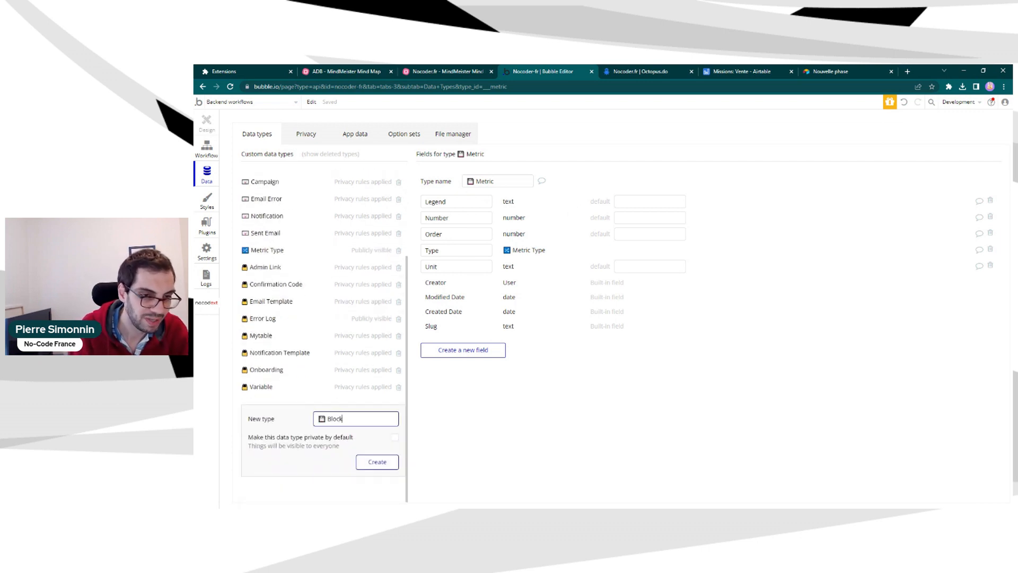
click(377, 462)
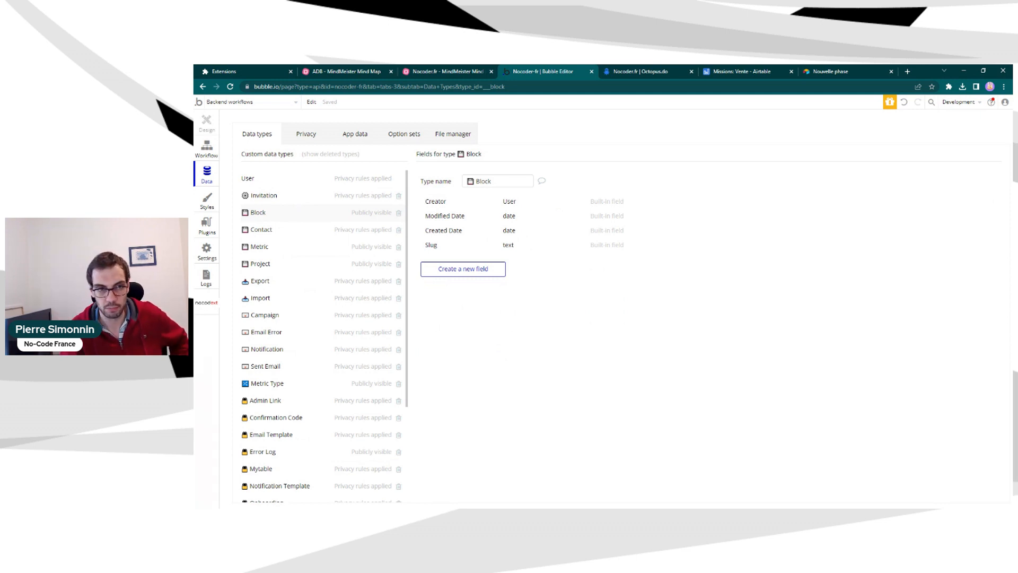
Add a field called Project to the Block data type, using the Project data type as its field type
click(440, 268)
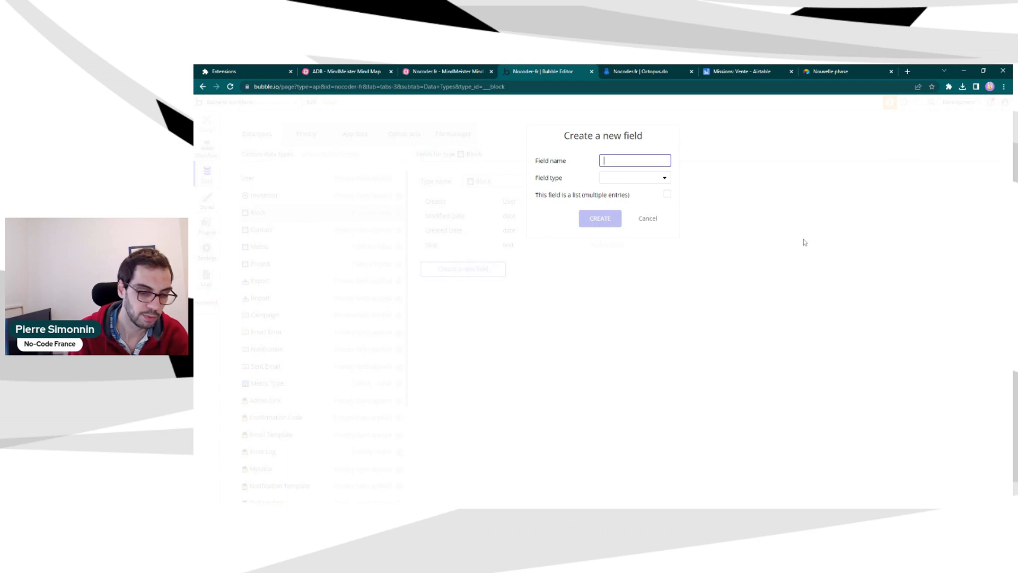
text(Project)
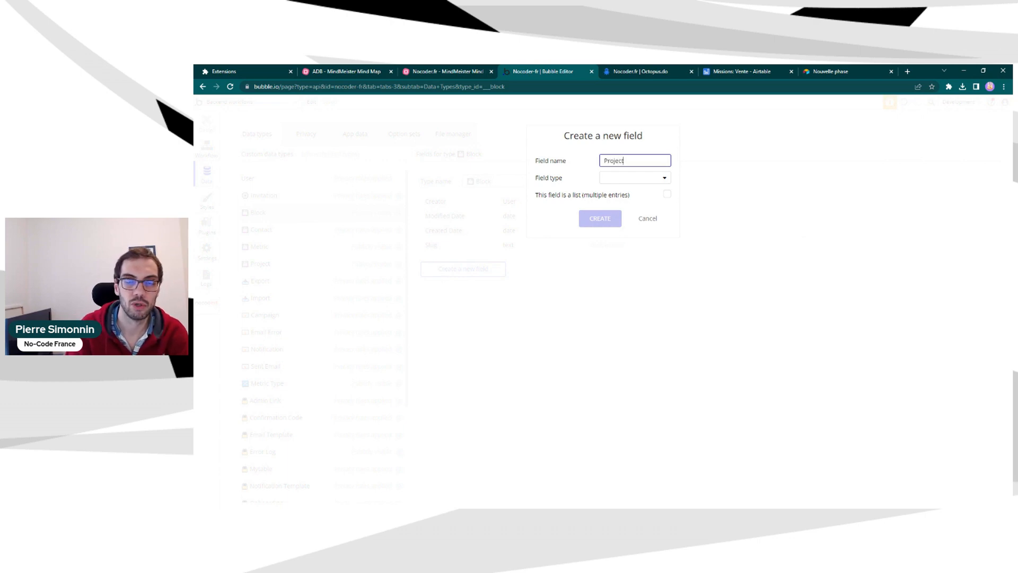
click(615, 181)
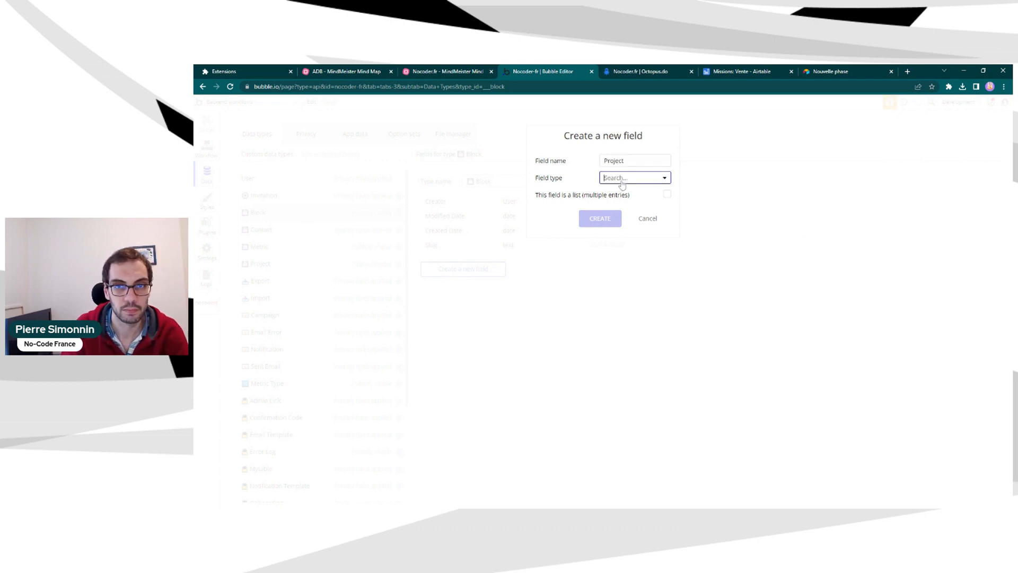
key(ctrl+v)
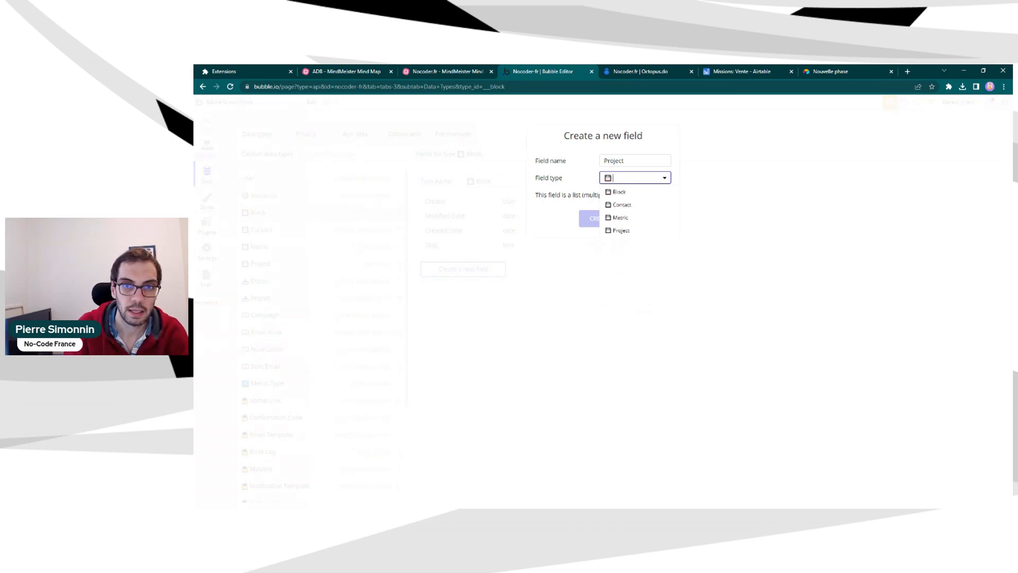
click(623, 231)
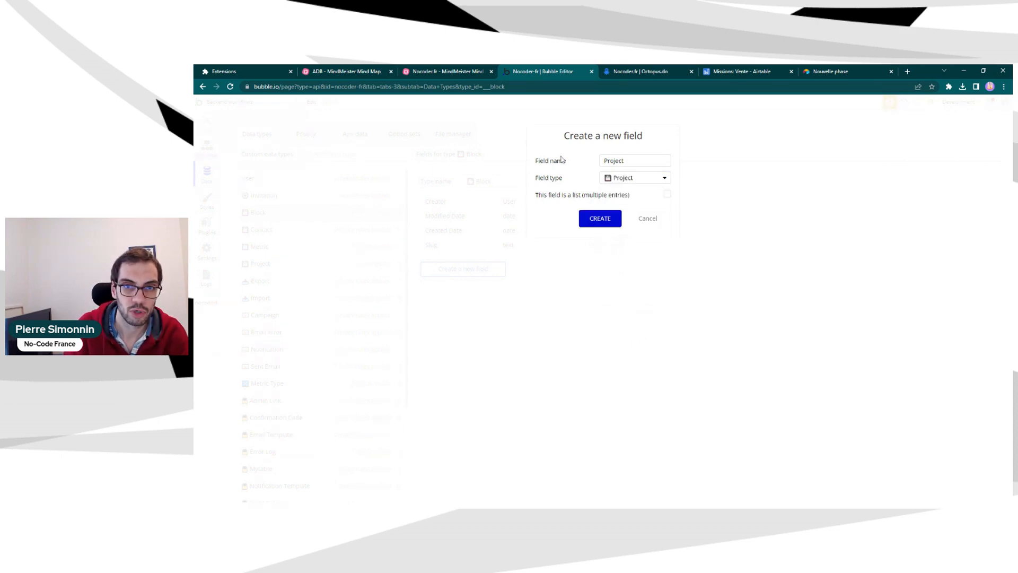
click(597, 218)
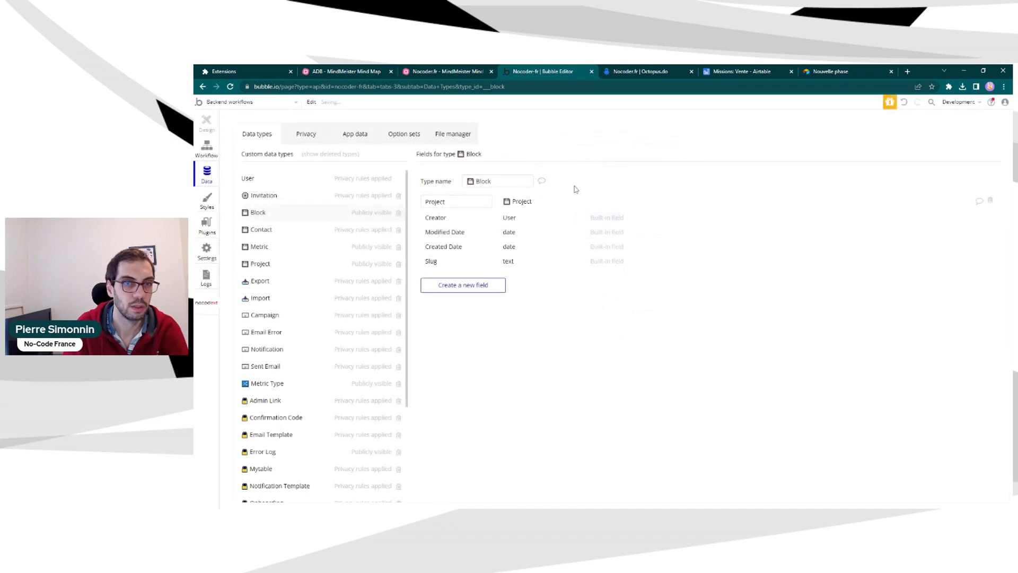
Add a number field called Order to the Block data type
click(468, 285)
text(O)
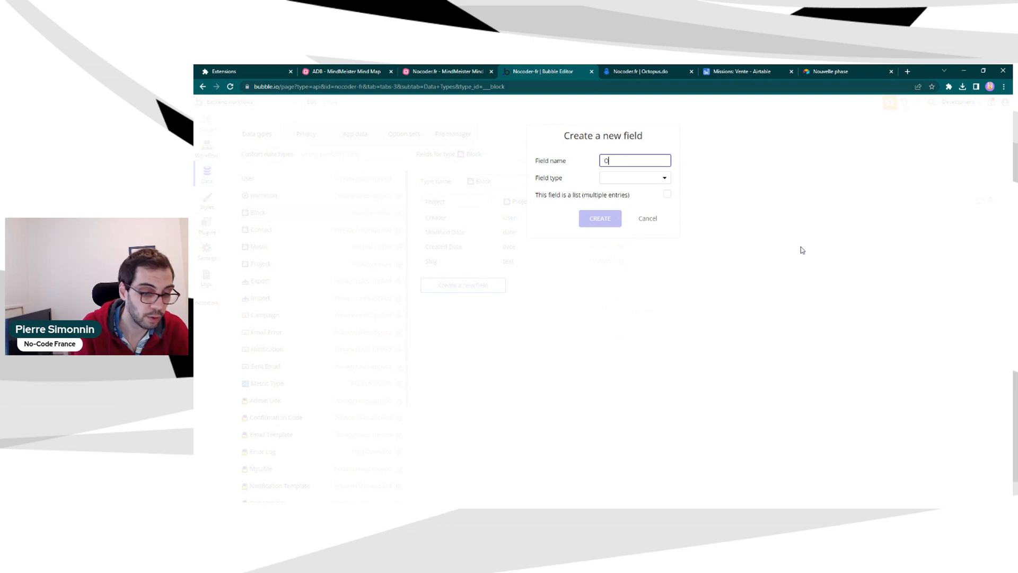
text(rder)
click(621, 178)
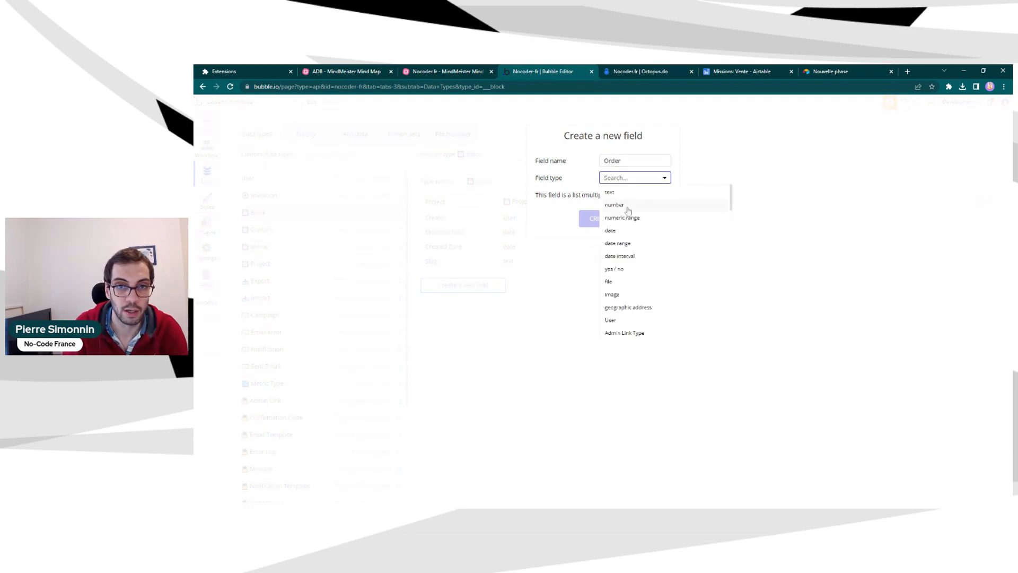
click(625, 207)
click(586, 218)
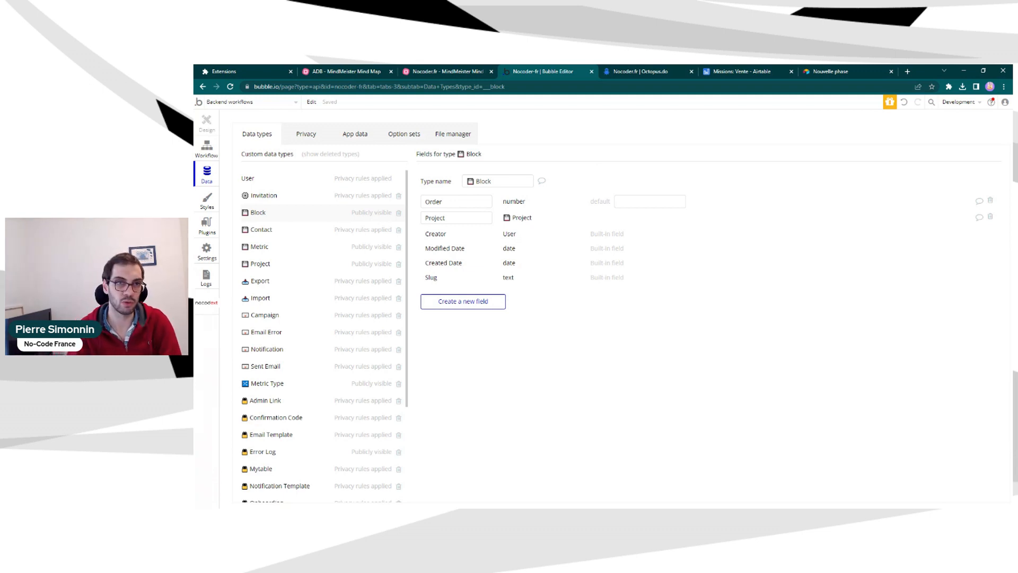
Create a new option set called Block Type
click(408, 137)
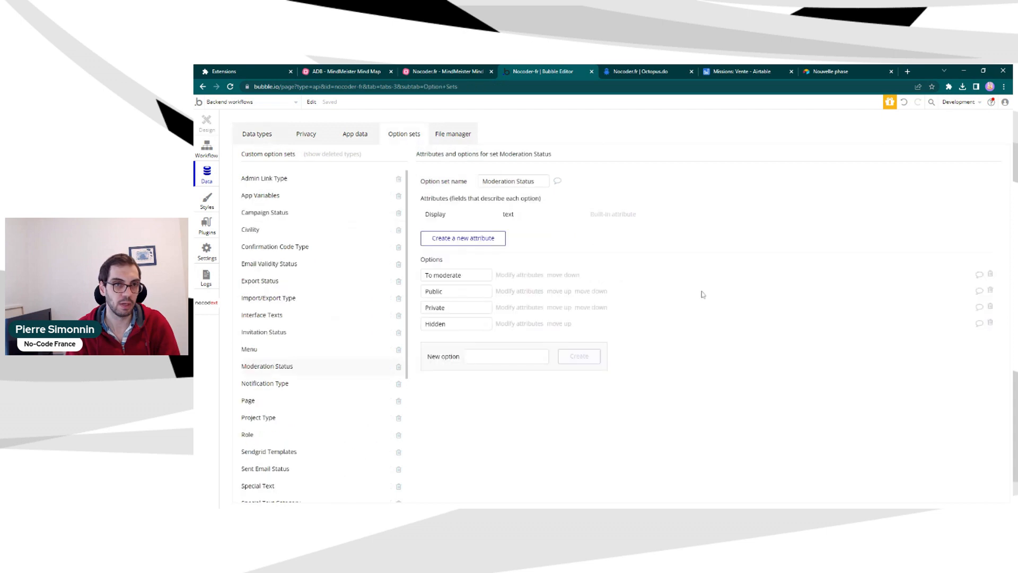
scroll(302, 318, down, 4)
click(321, 441)
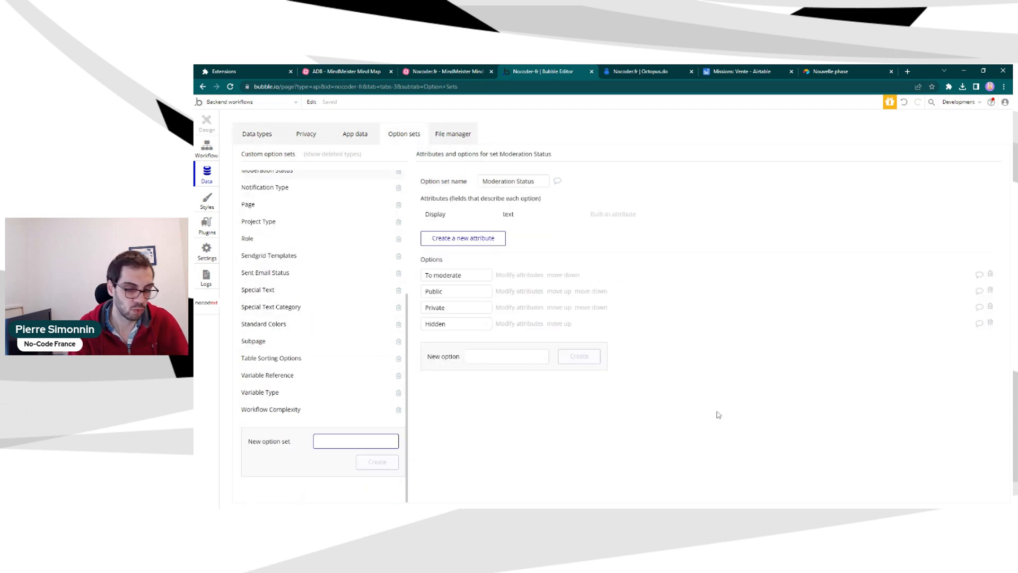
text(Blo)
text(ck)
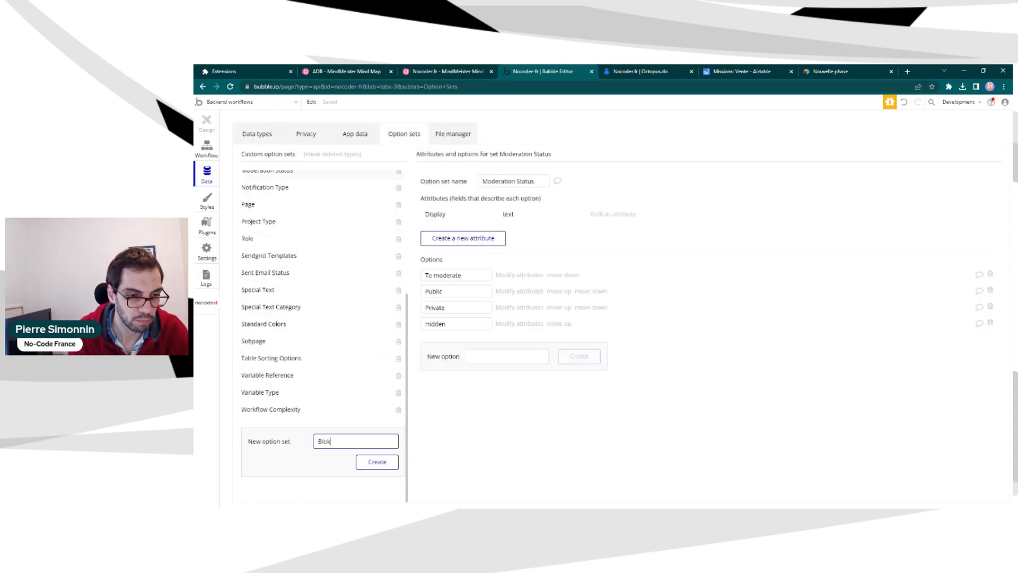
text( Tup)
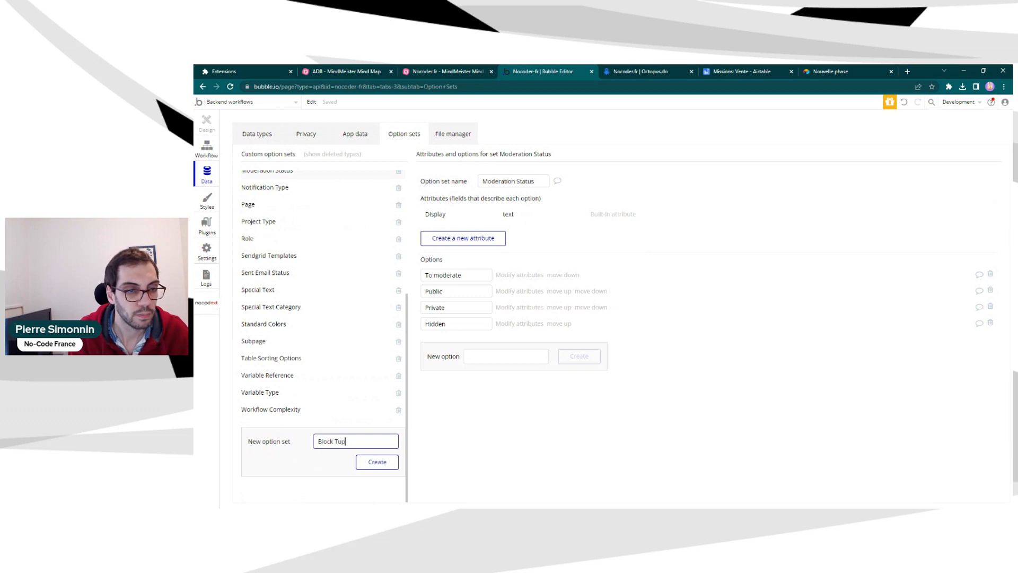
key(BackSpace)
key(BackSpace)
text(y)
key(Return)
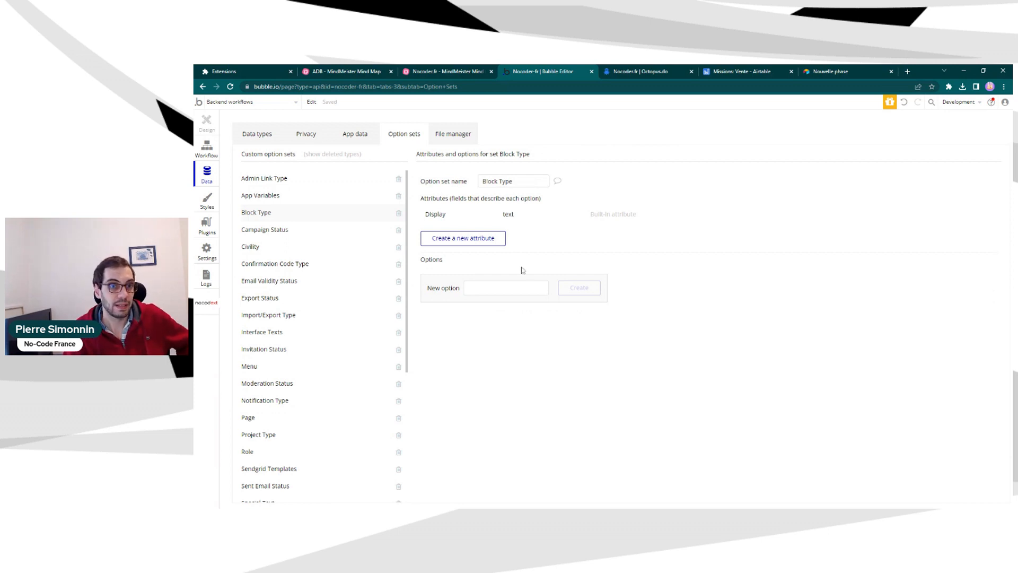
Add an attribute called Color, of type Standard colors, to the Moderation Status option set
scroll(307, 318, down, 4)
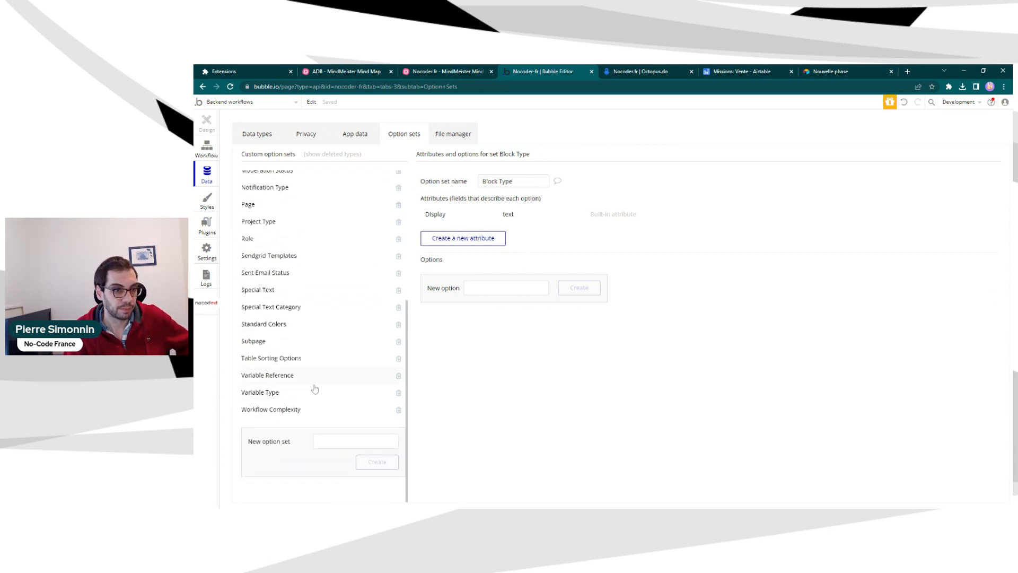
scroll(336, 286, up, 3)
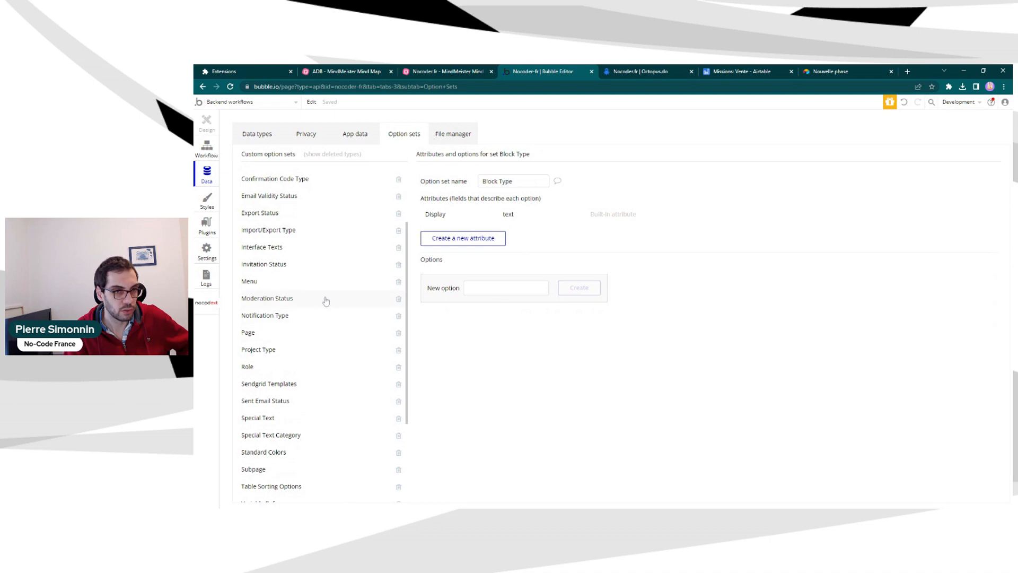
click(326, 299)
click(492, 237)
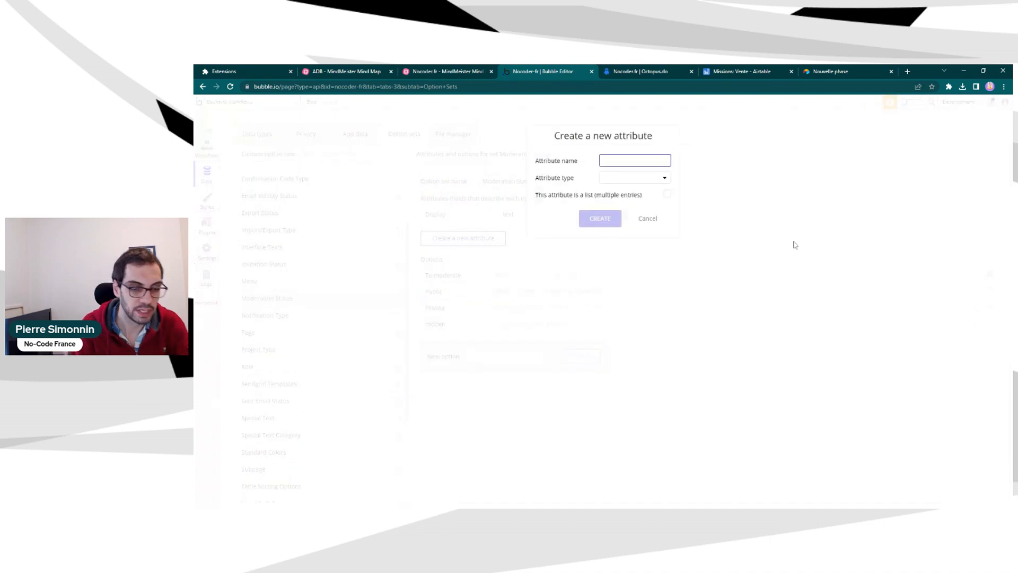
text(Color)
click(634, 177)
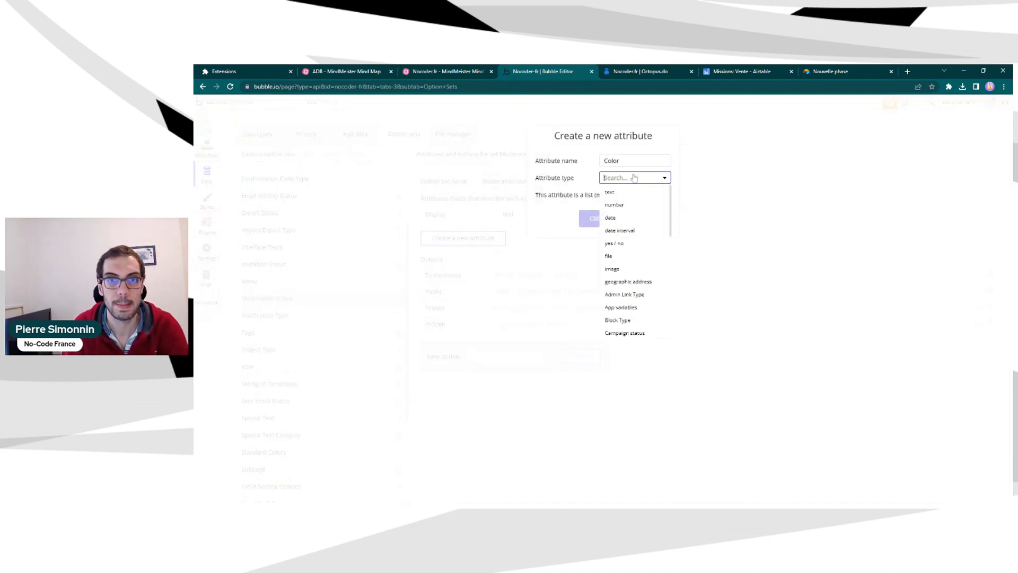
text(col)
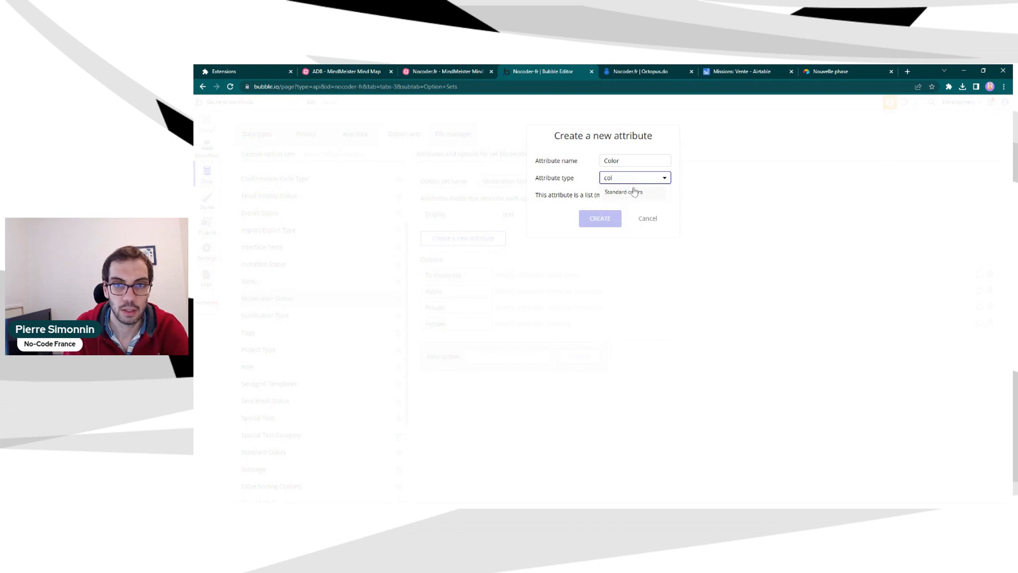
click(633, 193)
click(600, 219)
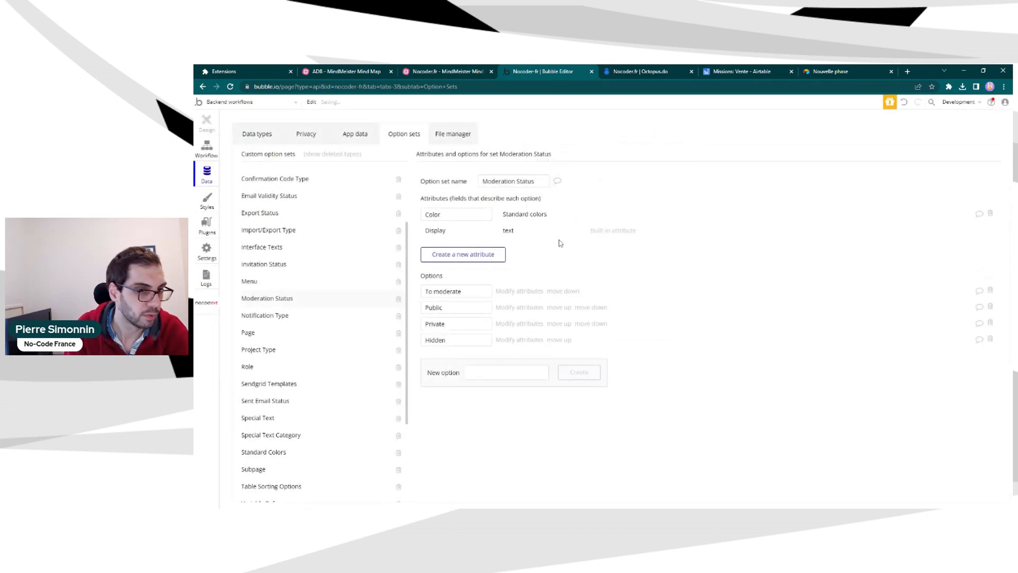
Examine the Standard Colors option set's Dark color and Light color attributes and its options
scroll(339, 307, down, 3)
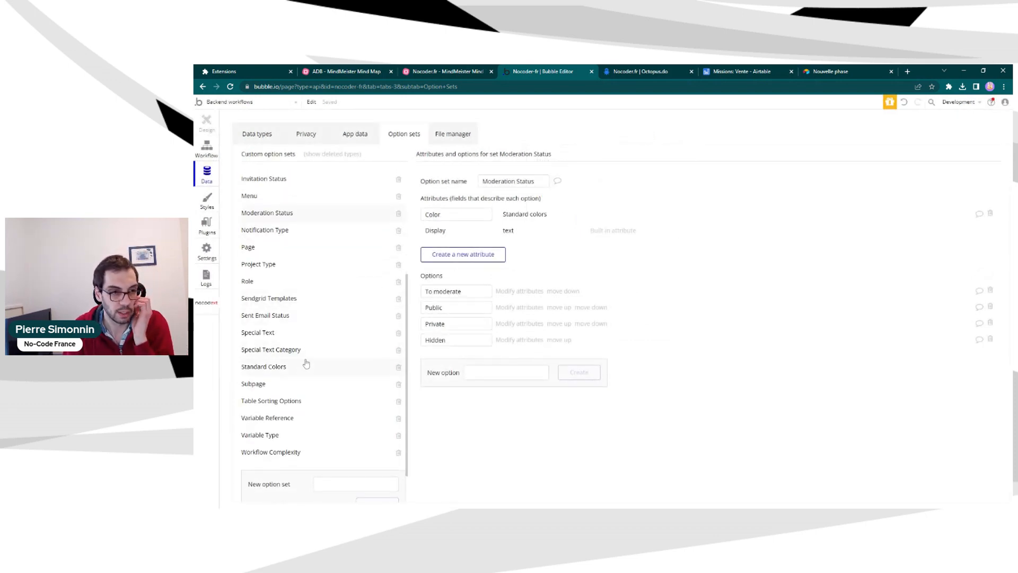
click(306, 364)
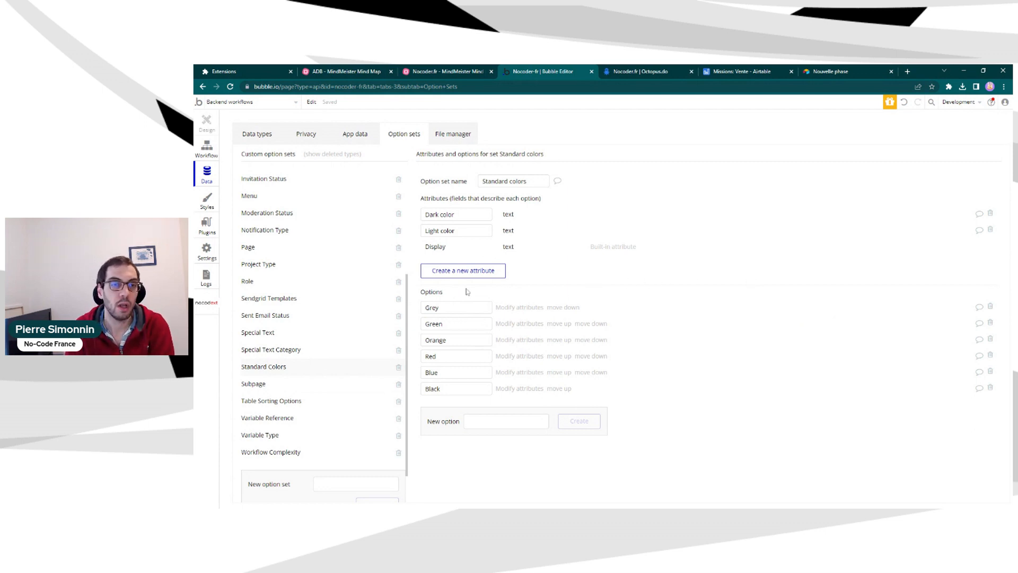
drag(464, 215, 421, 236)
click(461, 231)
click(576, 227)
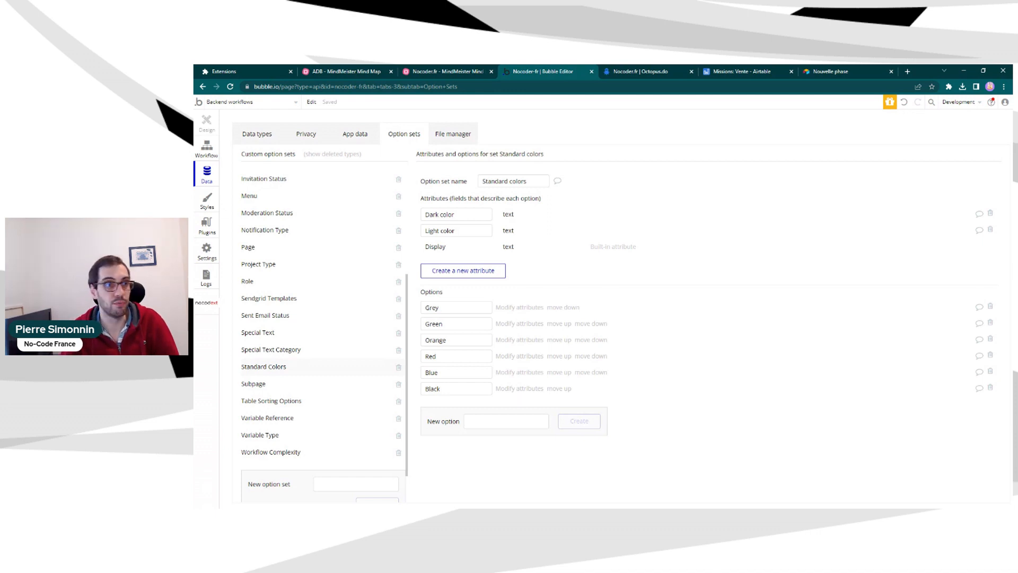
Examine the app's color variables in the style variables, from the default colors to the custom background and border colors
click(207, 200)
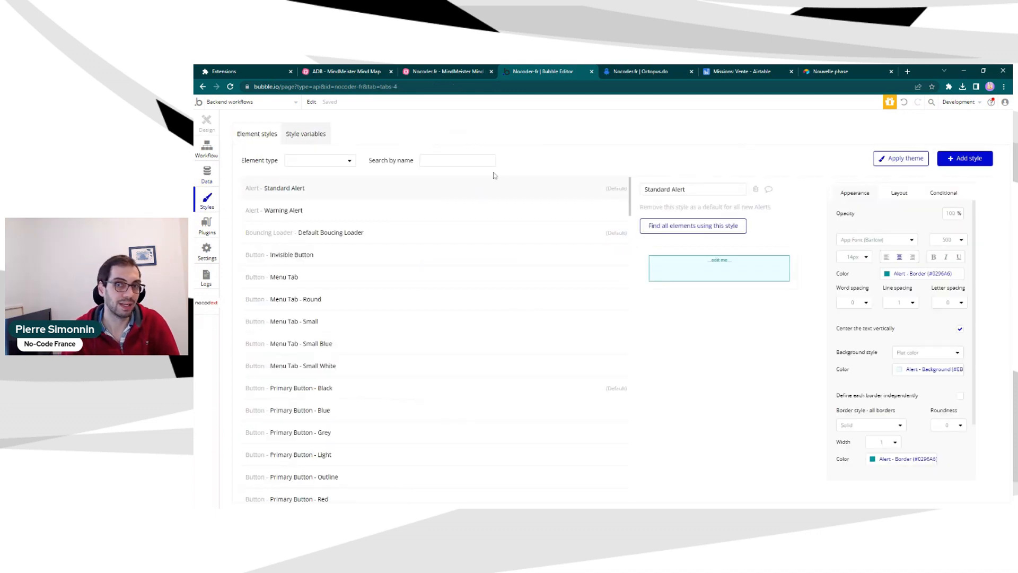
click(313, 135)
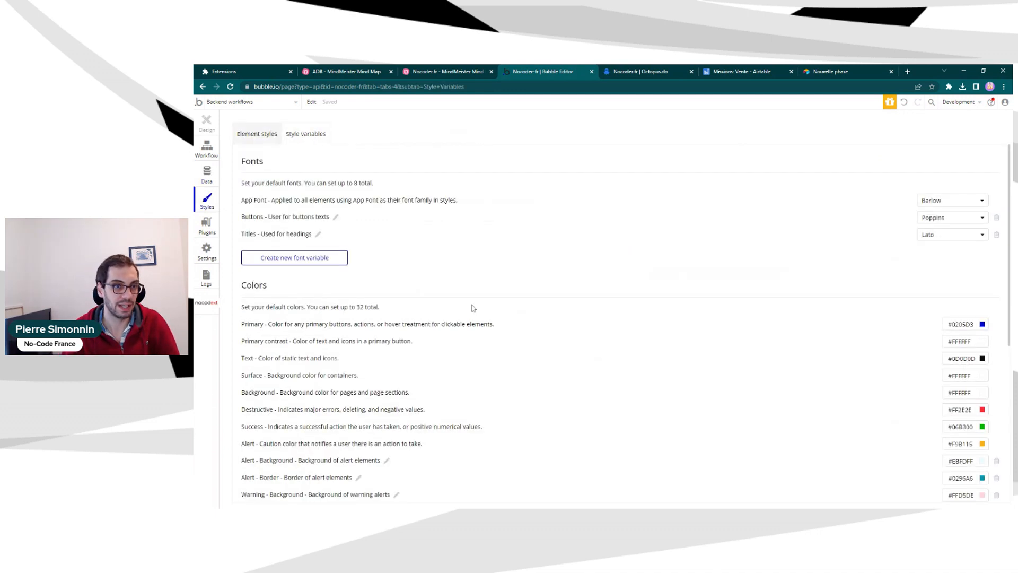
scroll(595, 281, down, 4)
scroll(583, 281, up, 2)
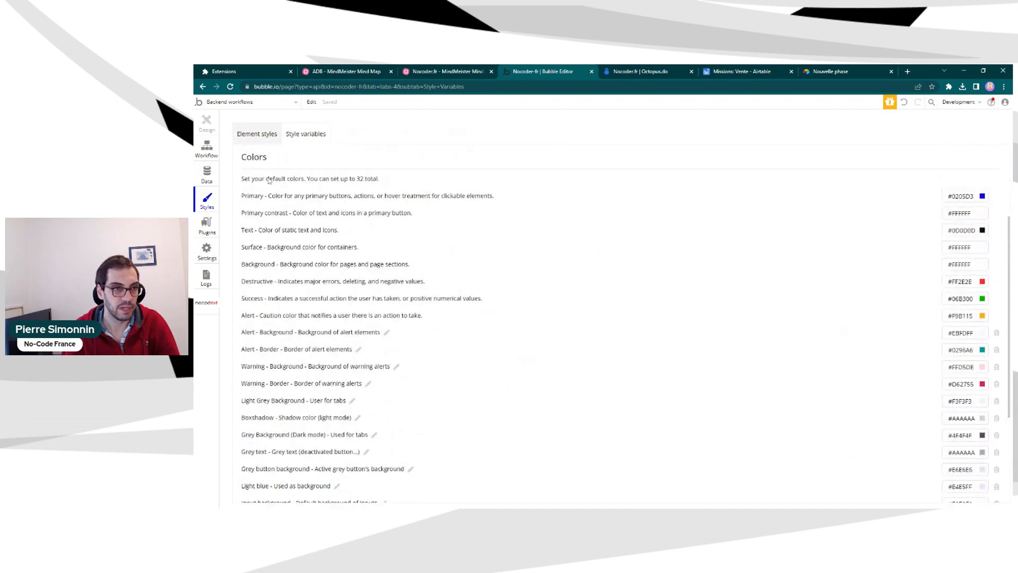
scroll(608, 254, down, 3)
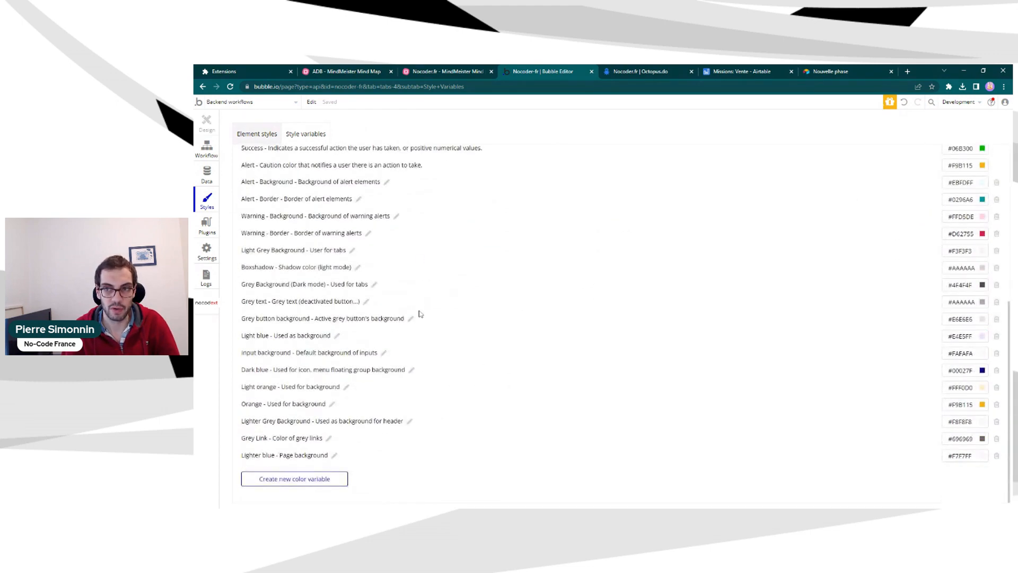
scroll(455, 300, up, 2)
scroll(455, 300, up, 3)
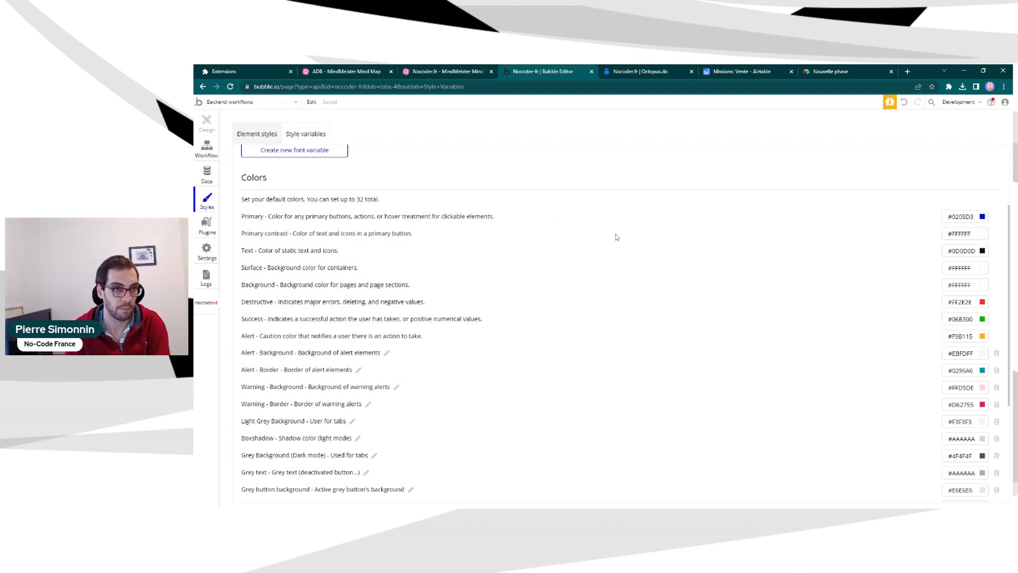
scroll(610, 225, down, 4)
scroll(627, 244, up, 6)
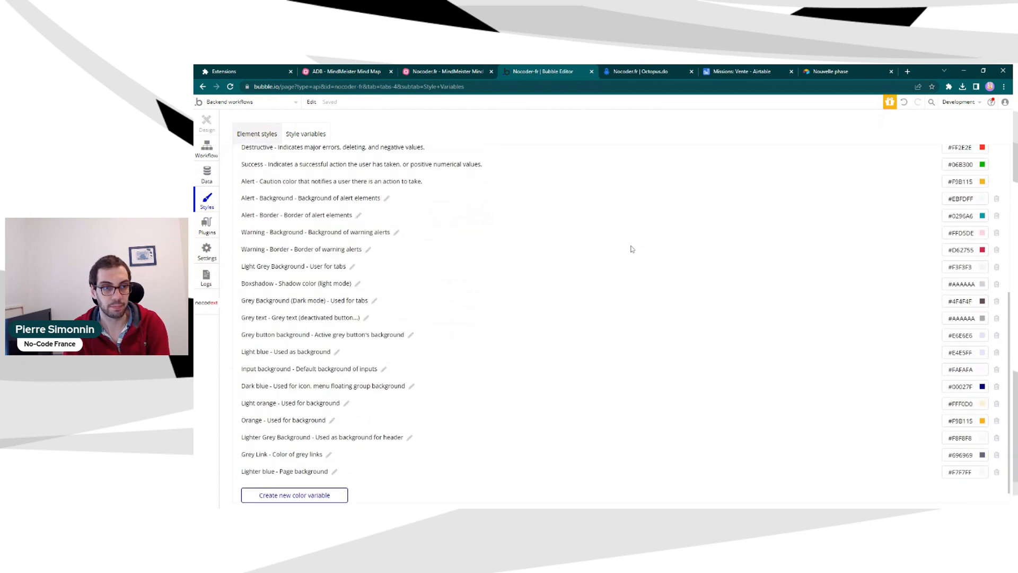
scroll(627, 243, down, 3)
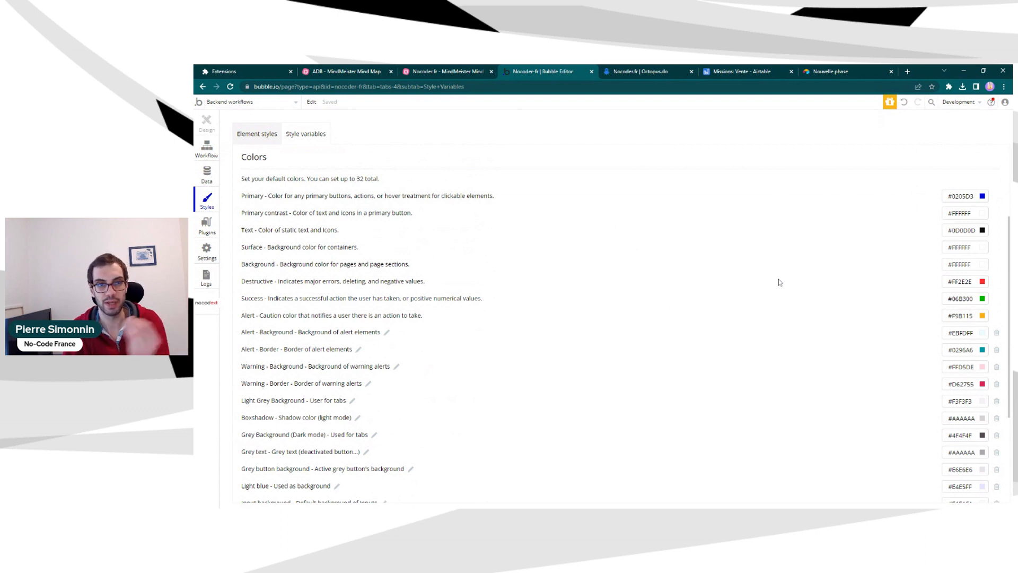
Set the Color attribute of the To moderate option in the Moderation Status option set to Orange
click(207, 172)
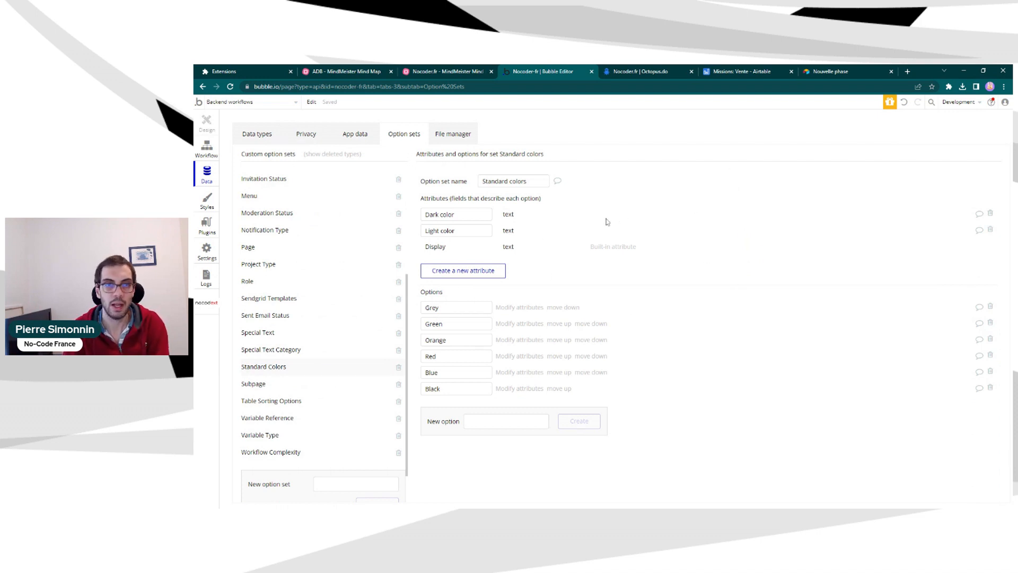
click(303, 215)
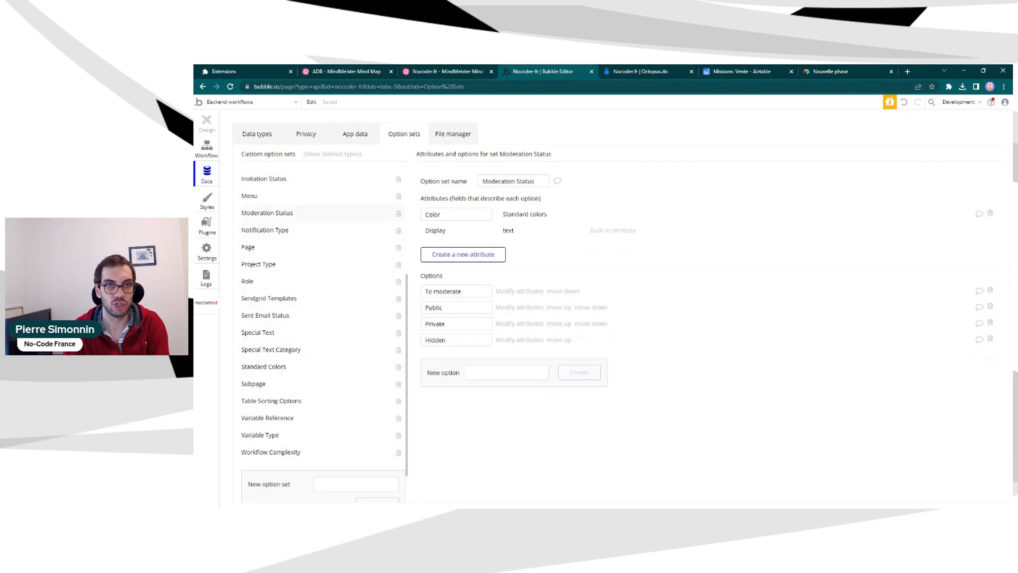
click(515, 290)
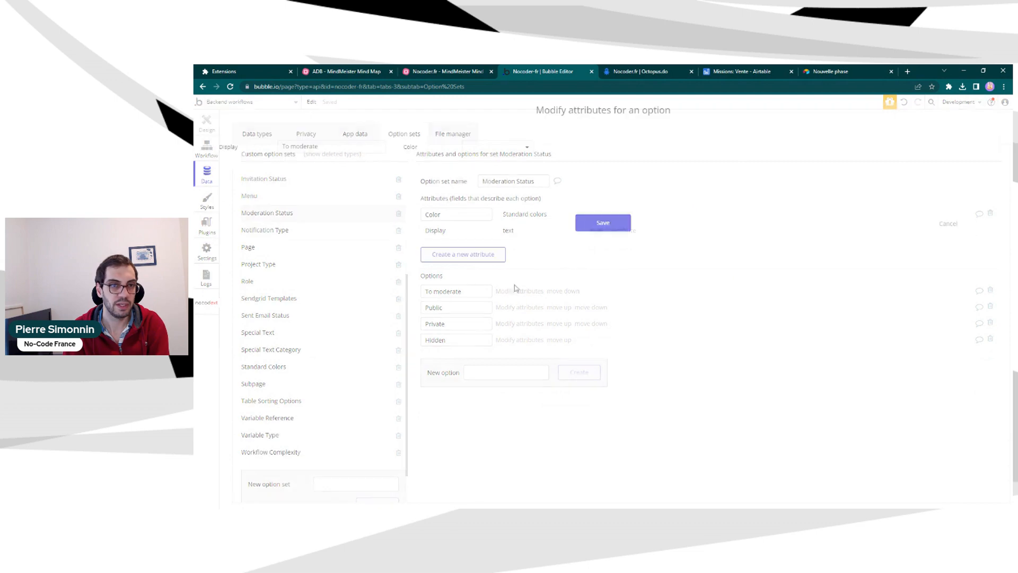
click(496, 147)
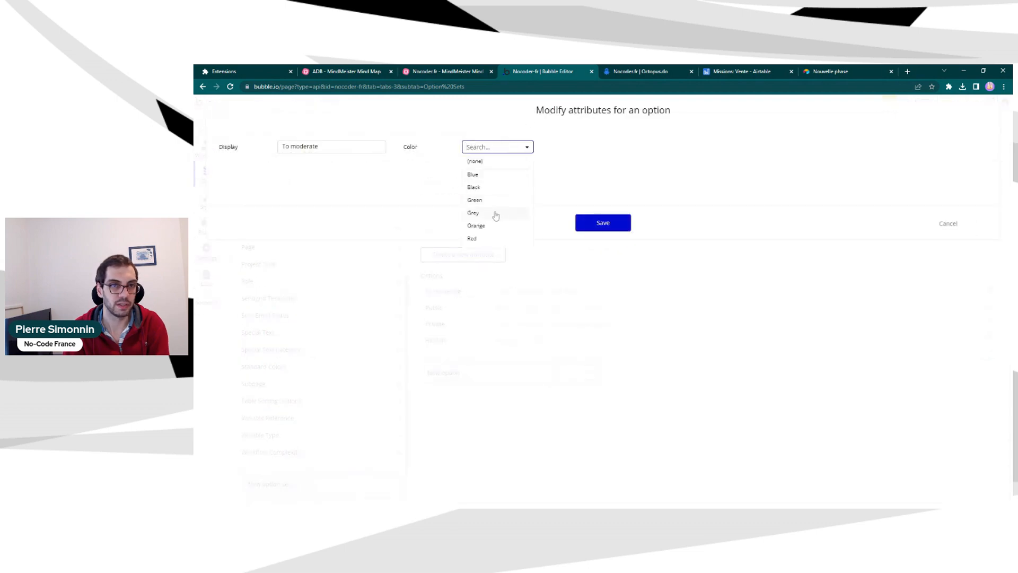
click(493, 227)
click(610, 222)
Set the Color attribute of the Public moderation status option to Grey
click(515, 307)
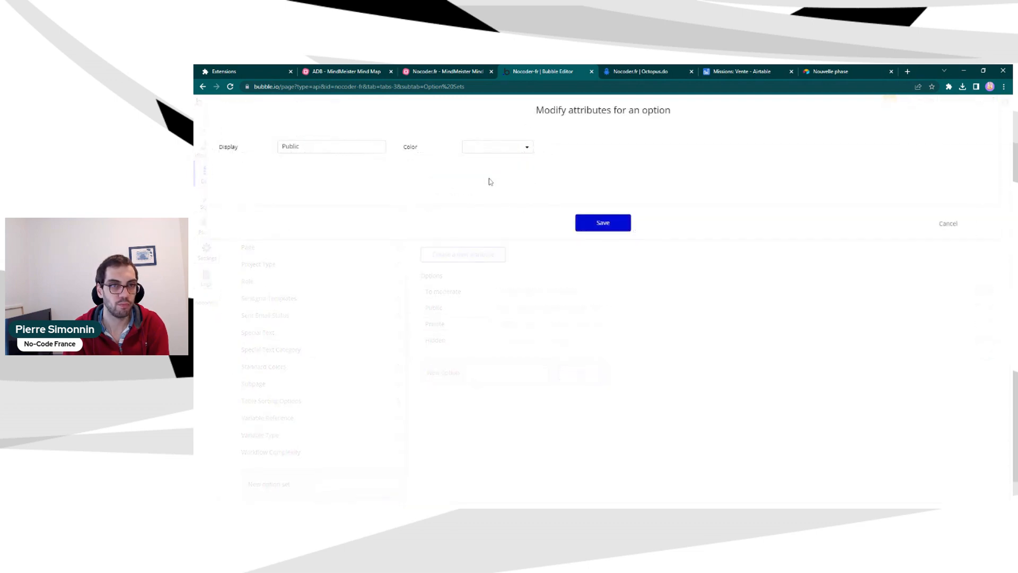
click(501, 150)
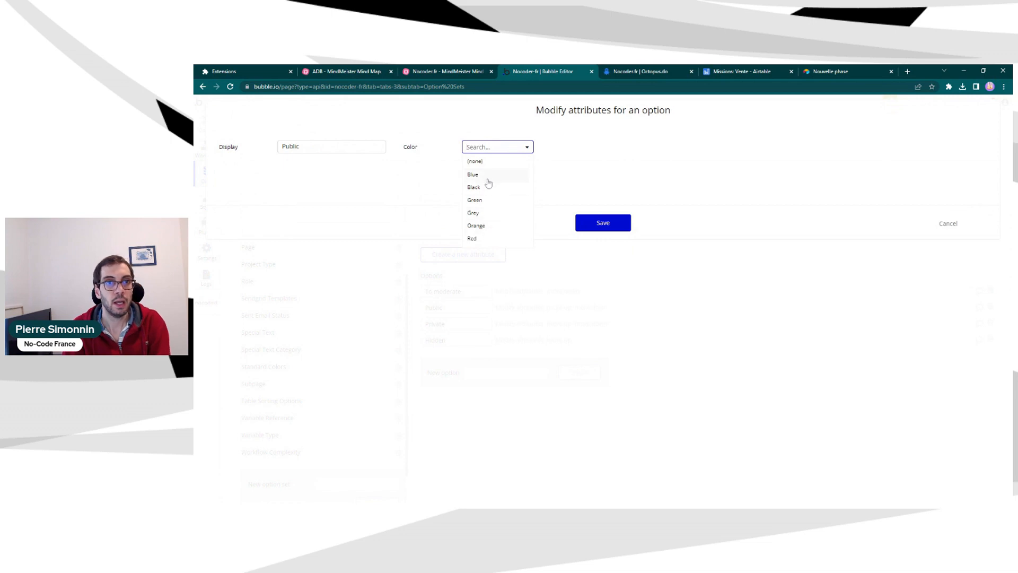
click(488, 212)
click(614, 223)
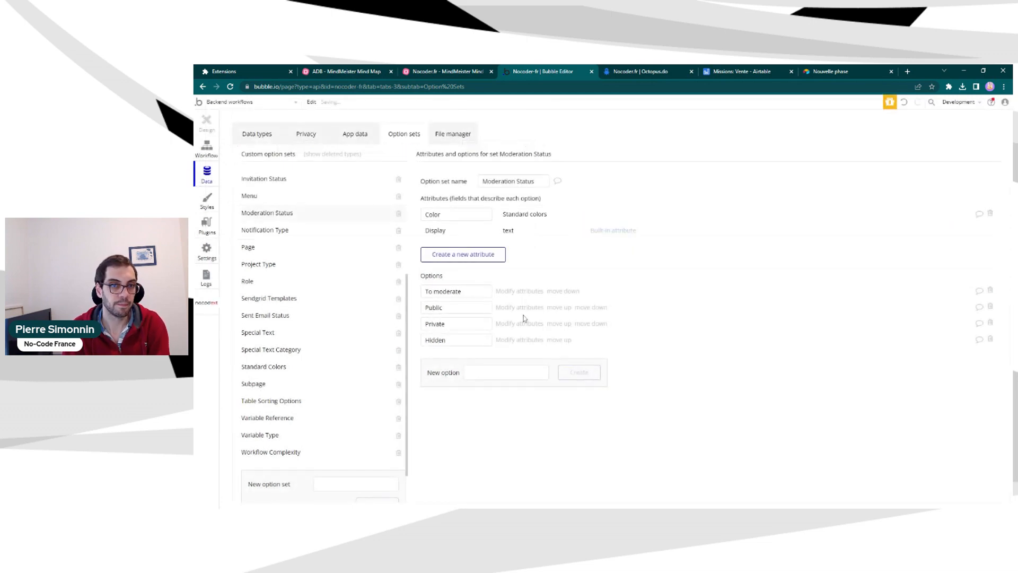
Set the Color attribute of the Private moderation status option to Blue
click(523, 320)
click(486, 150)
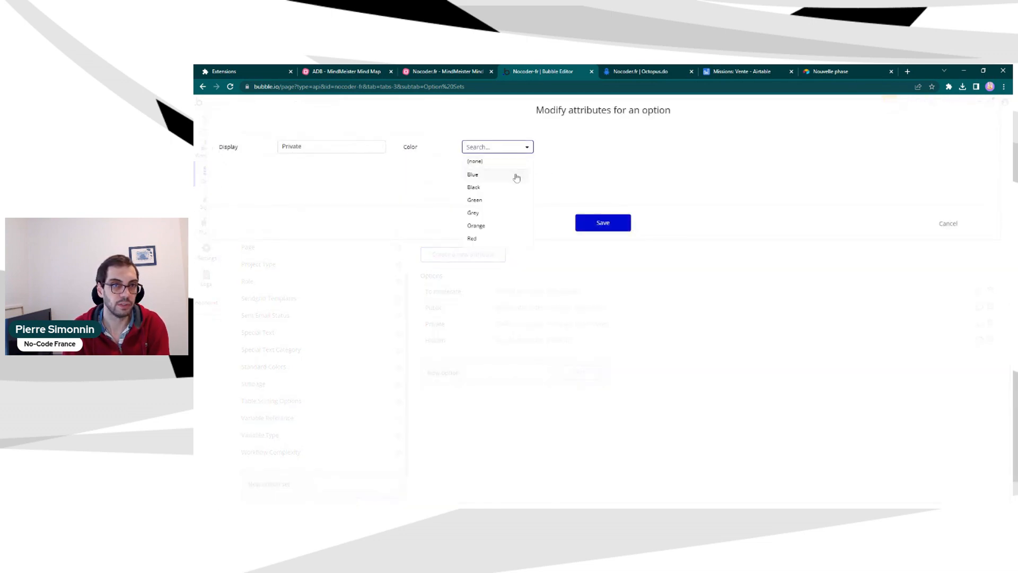
click(517, 176)
click(611, 223)
Set the Color attribute of the Hidden moderation status option to Grey
click(509, 341)
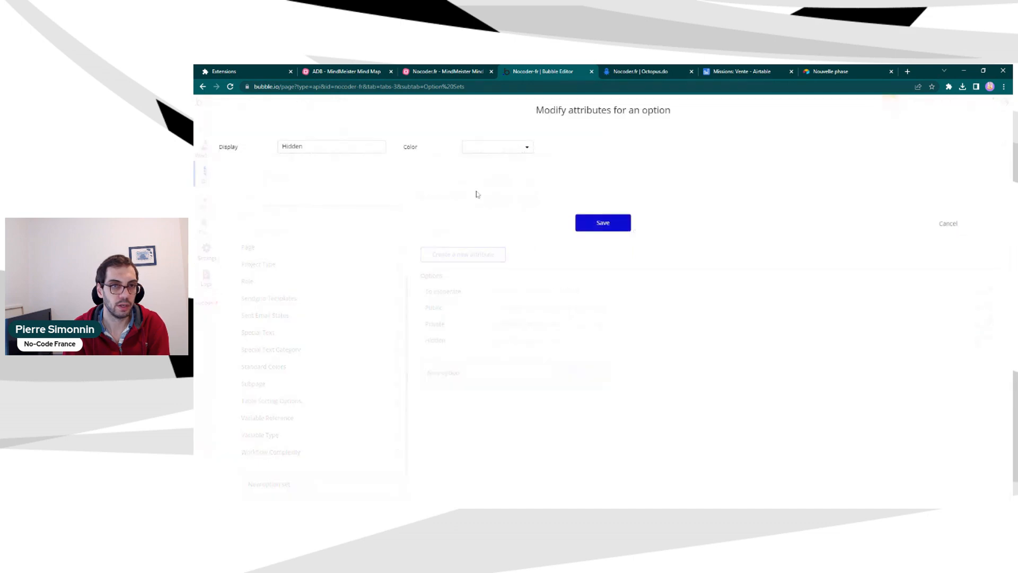
click(495, 152)
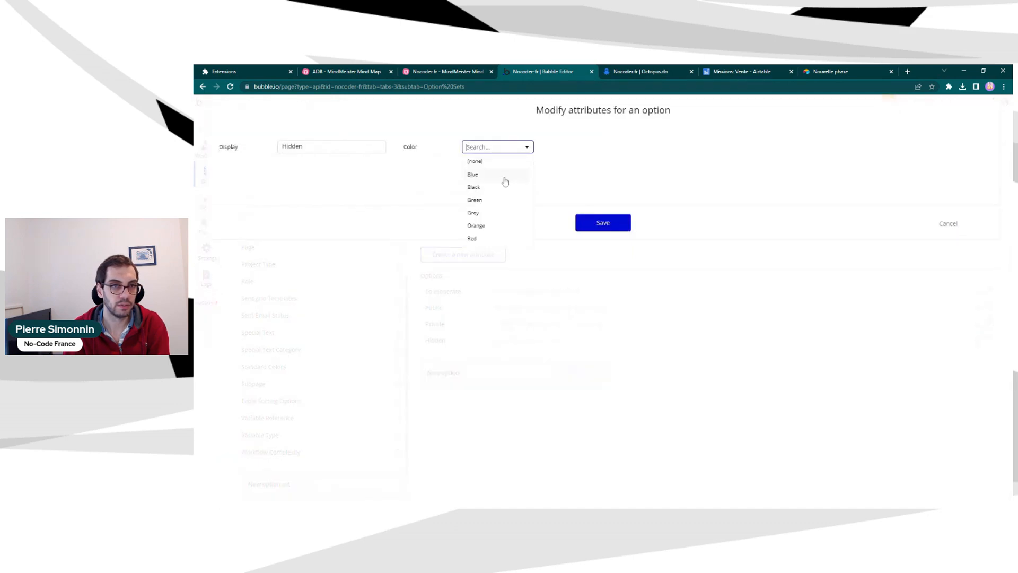
click(495, 213)
click(602, 225)
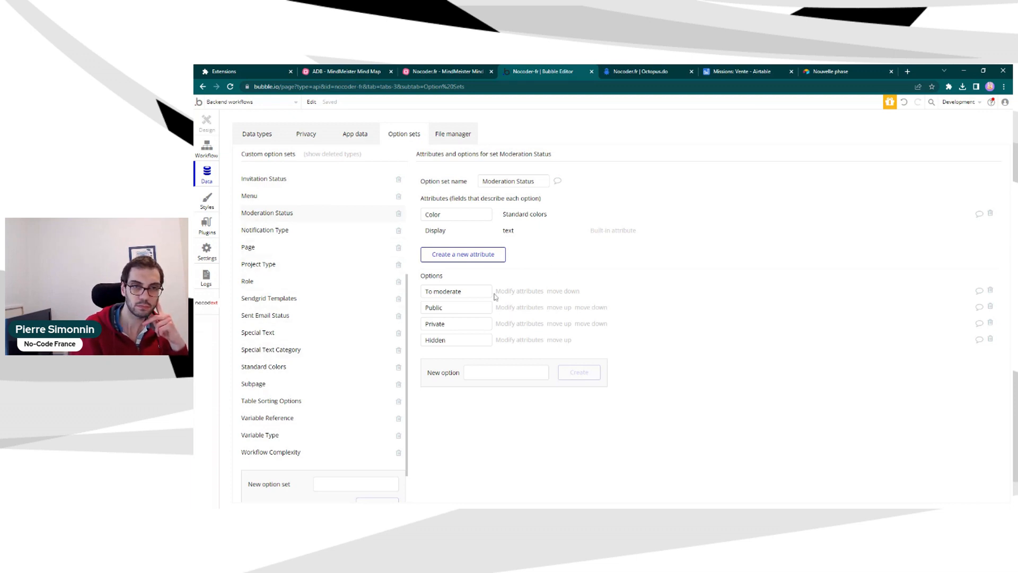
drag(491, 291, 425, 291)
click(564, 269)
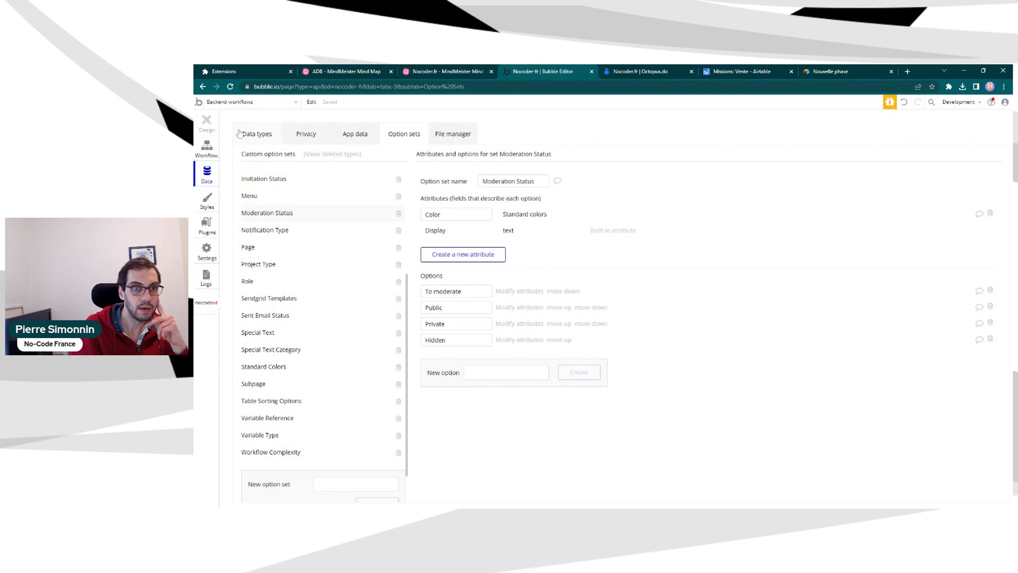
click(254, 137)
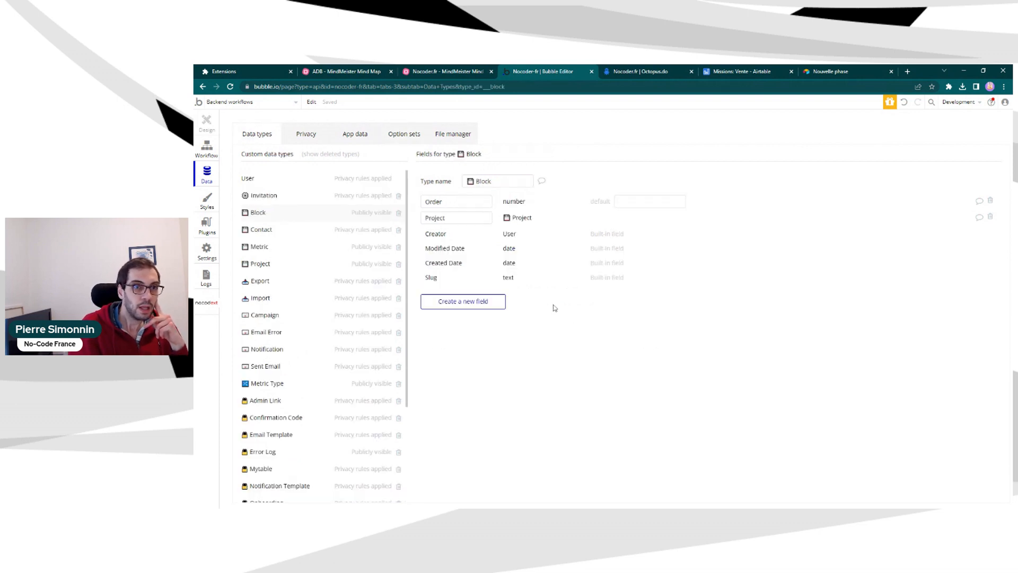
click(411, 133)
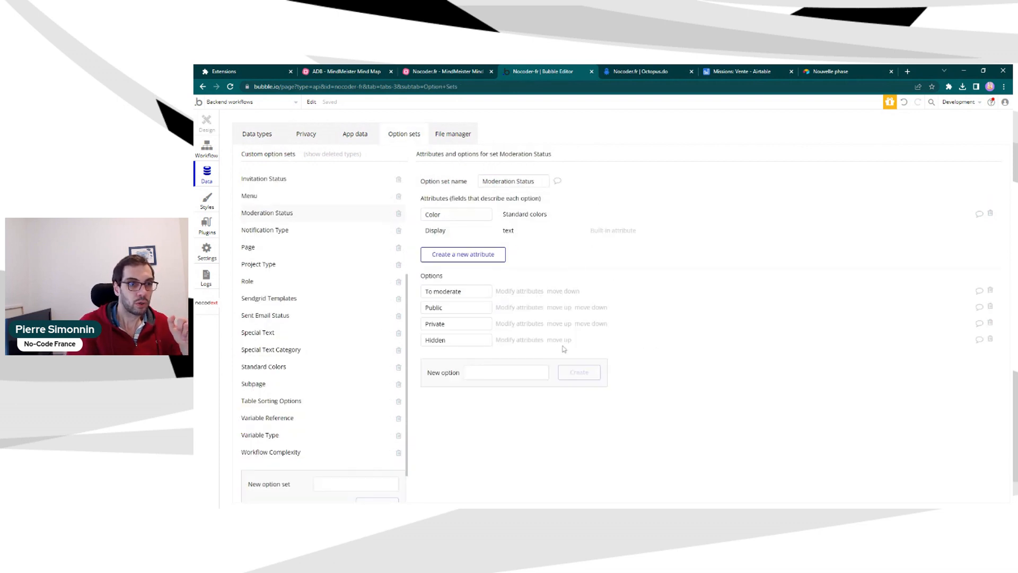
Add an attribute called Image, of type image, to the Block Type option set
click(294, 214)
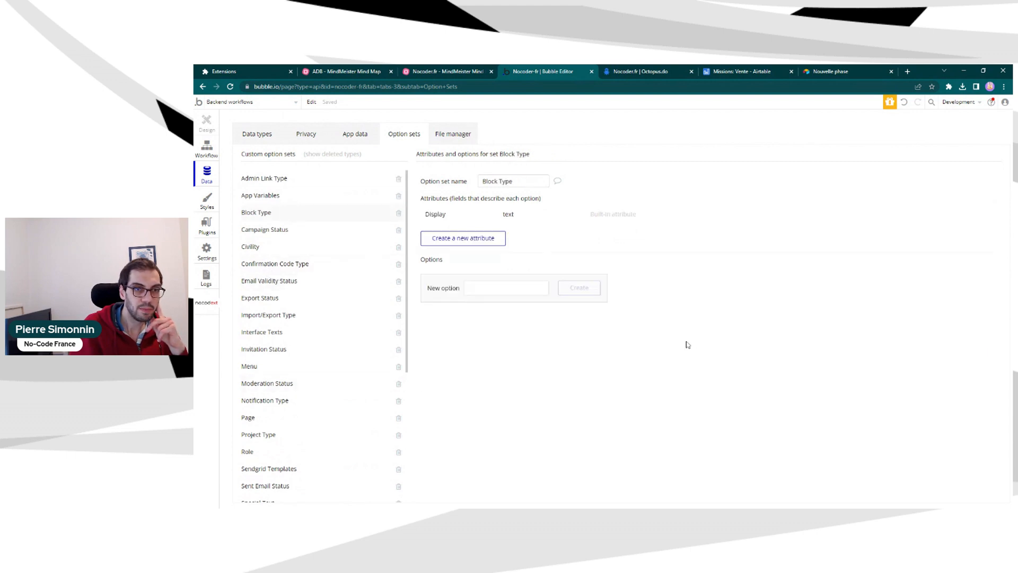
click(461, 241)
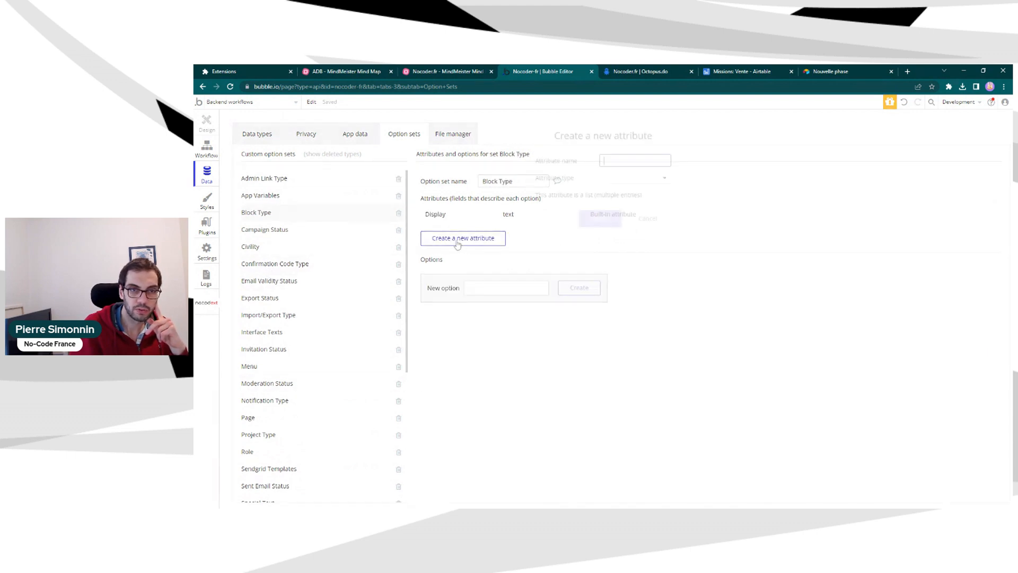
click(655, 220)
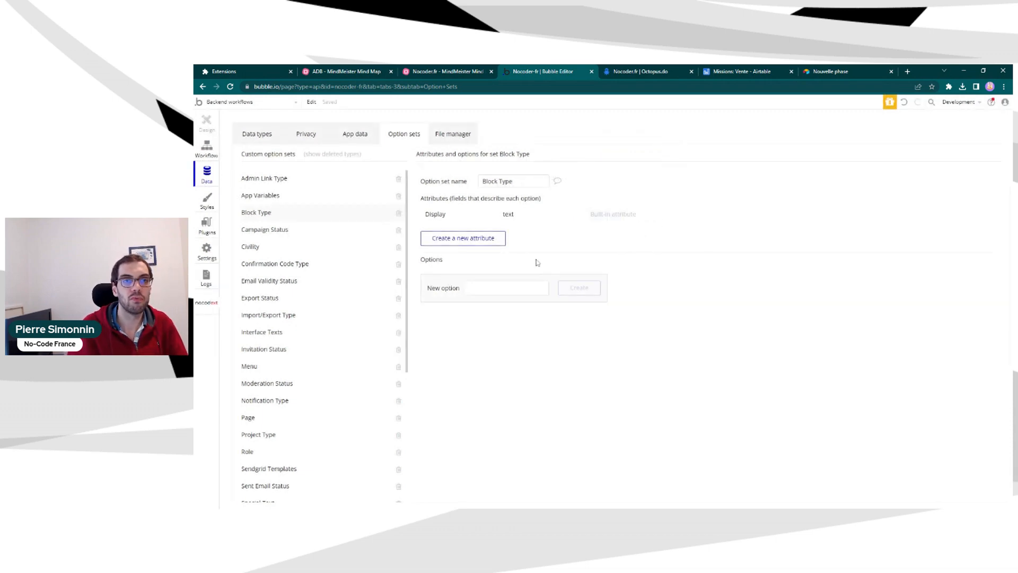
click(490, 243)
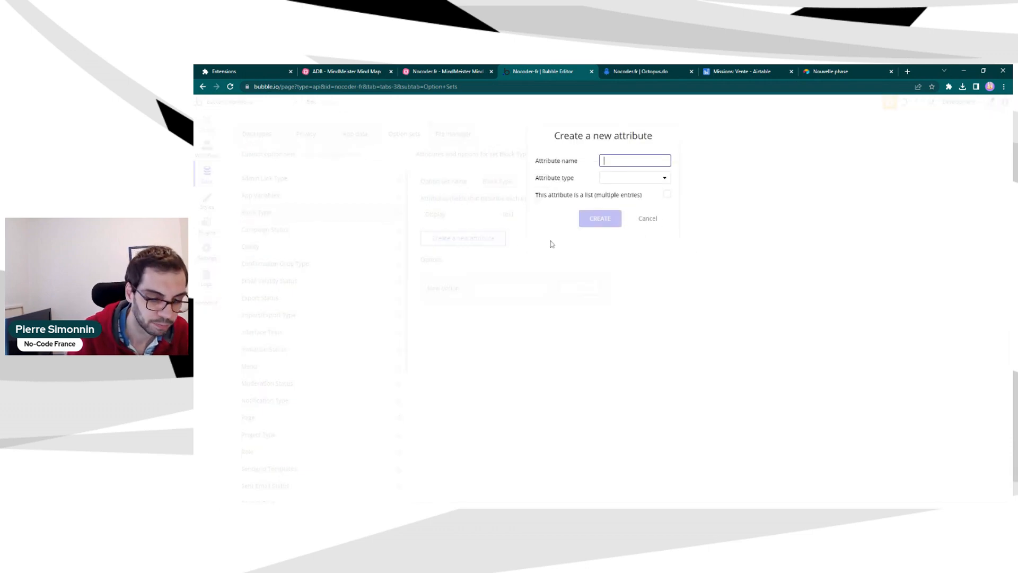
text(Image)
click(626, 179)
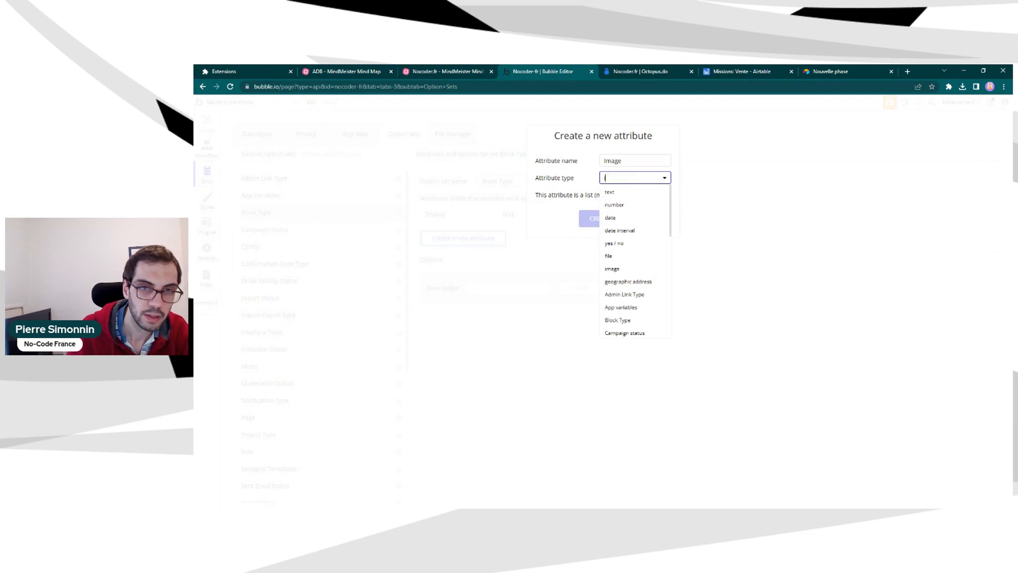
text(ima)
click(615, 192)
click(598, 218)
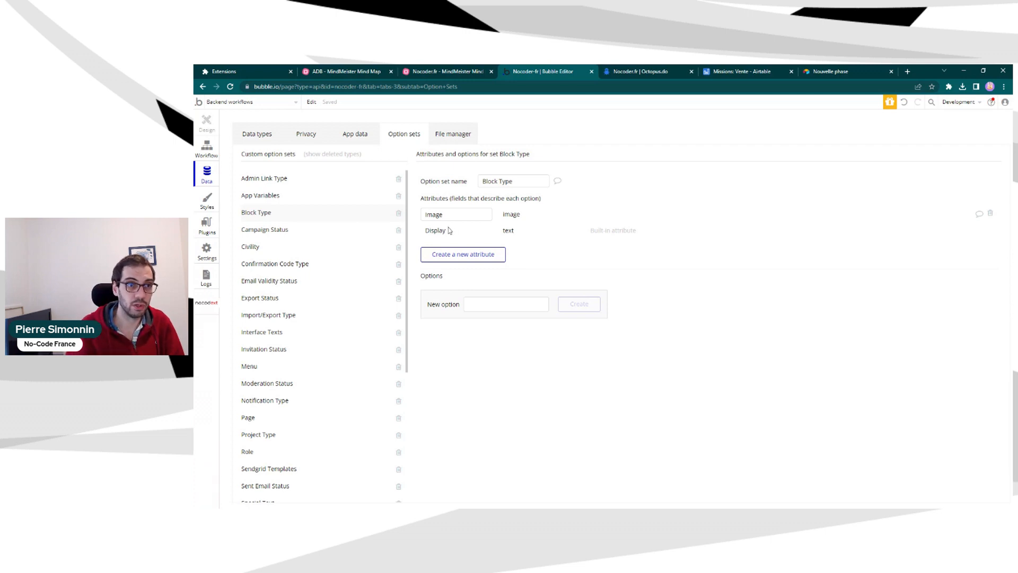
Add a text attribute called Description to the Block Type option set
click(470, 254)
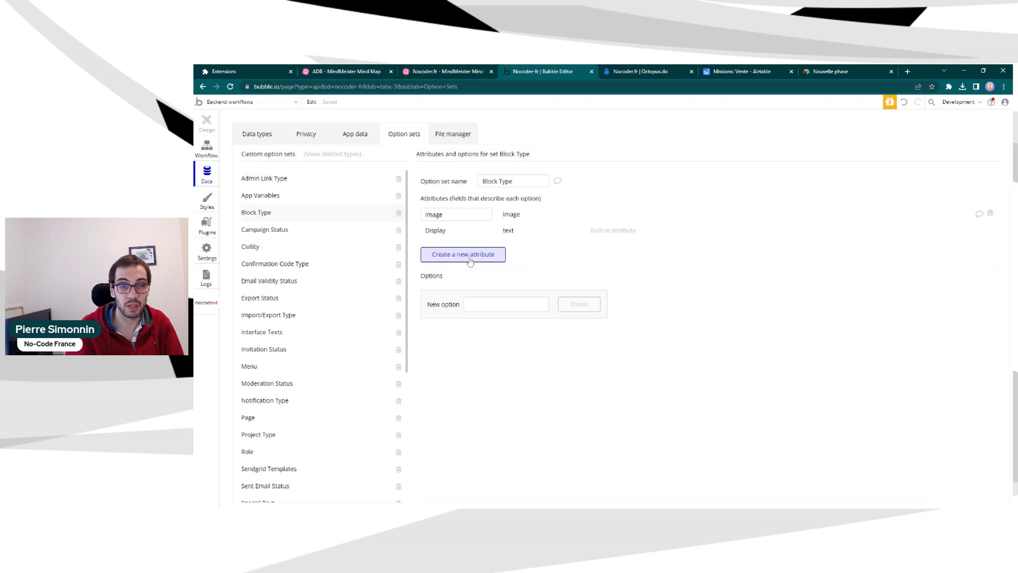
text(Description)
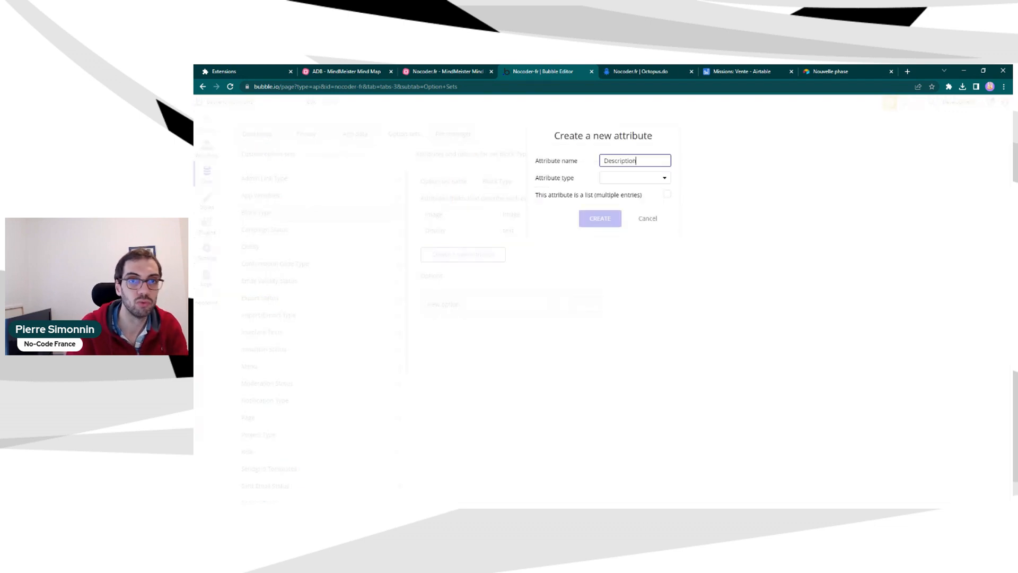
click(637, 178)
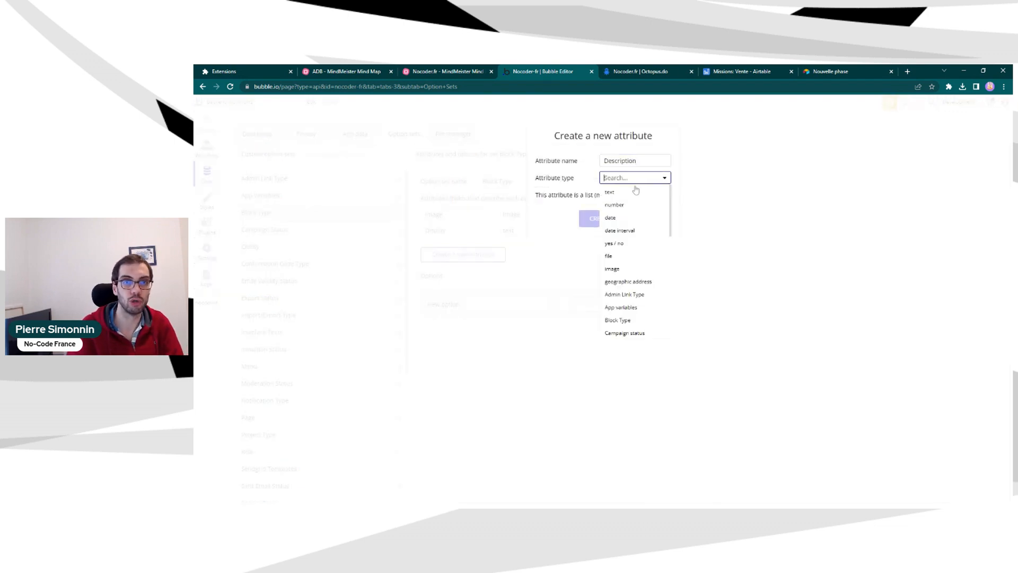
click(633, 192)
click(600, 220)
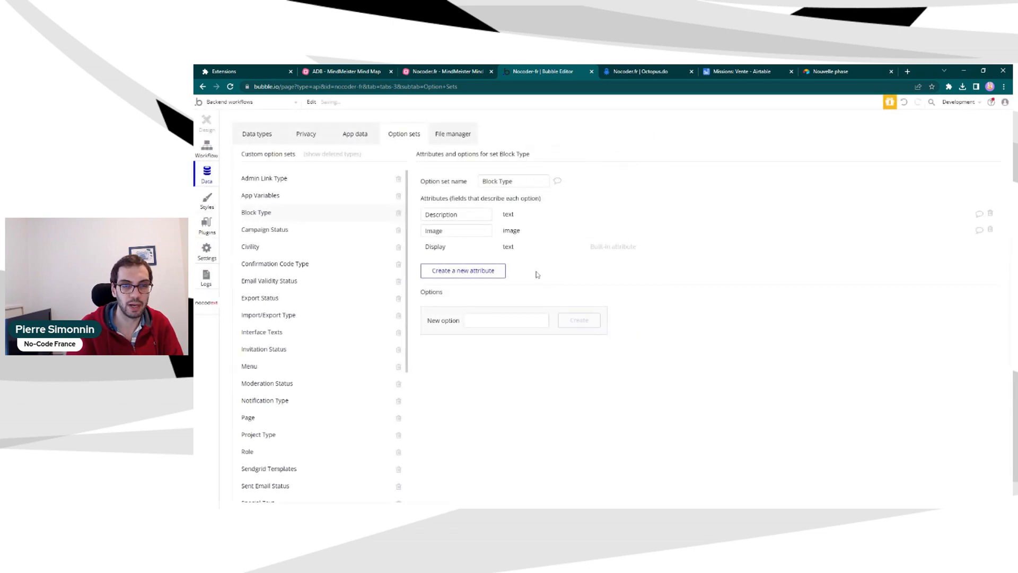
Add the options Texte, Carousel and Image + Text to the Block Type option set
text(Texte)
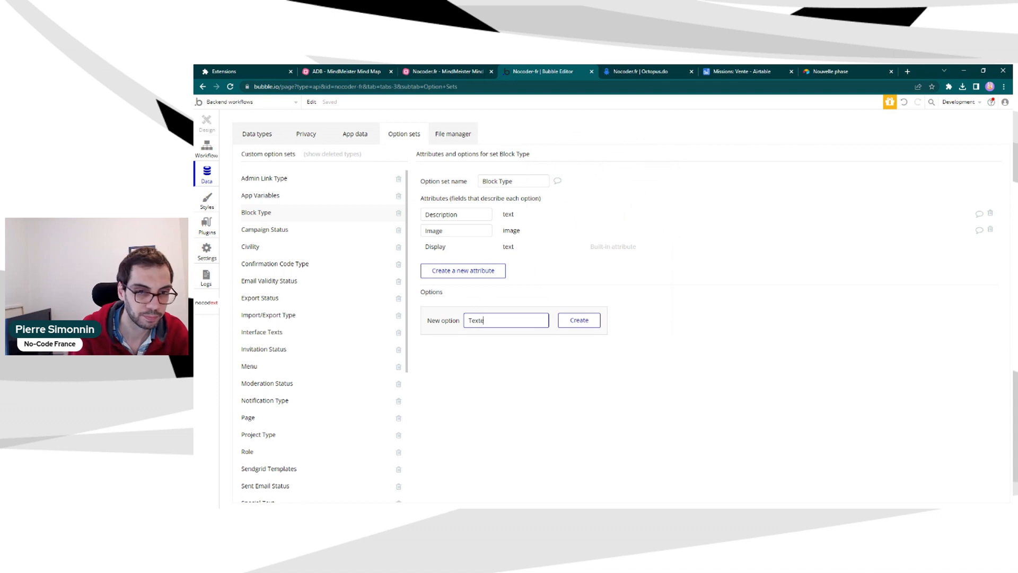
key(Return)
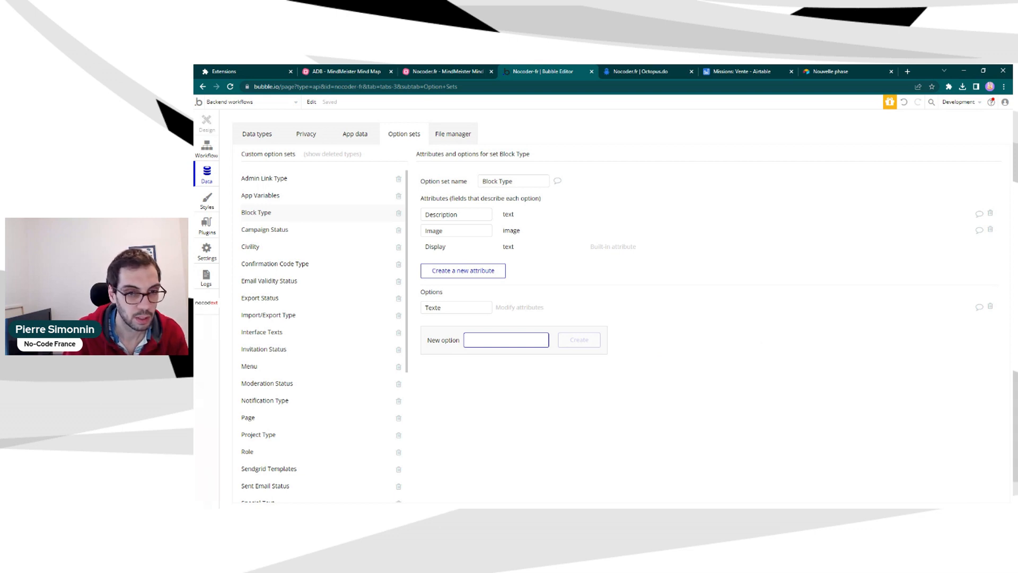
text(Carousel)
key(Return)
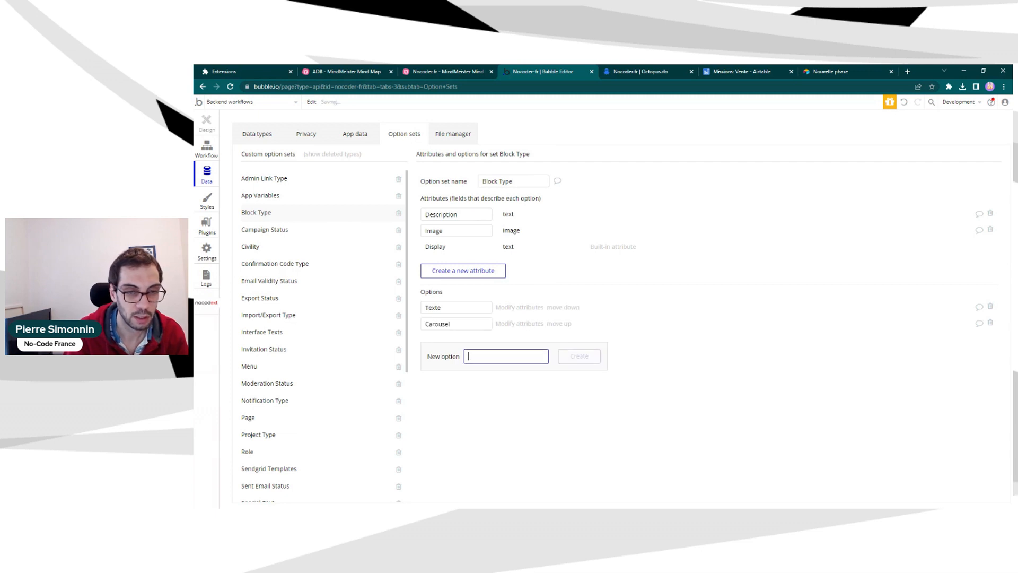
text(Imag)
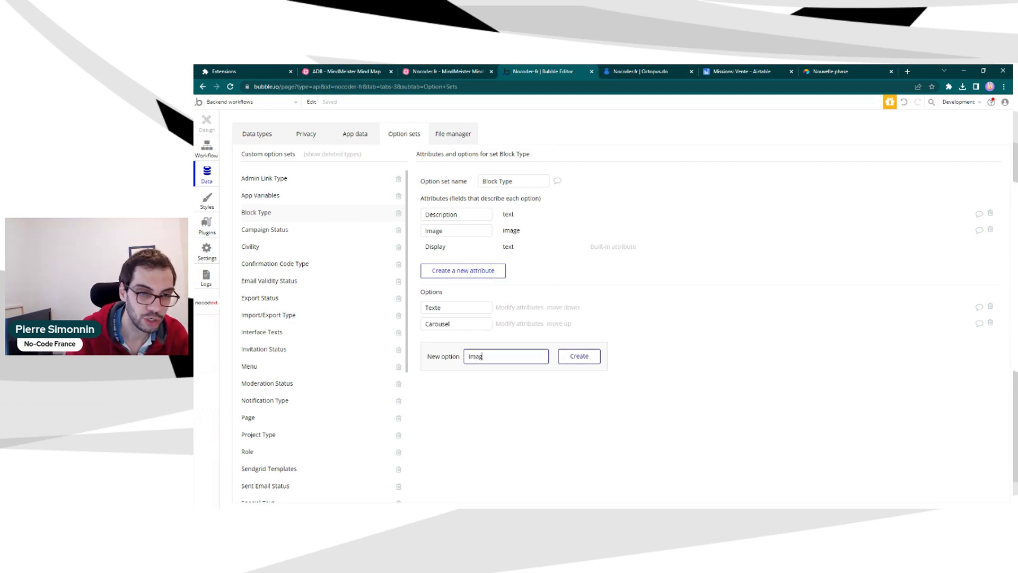
text(e + Text)
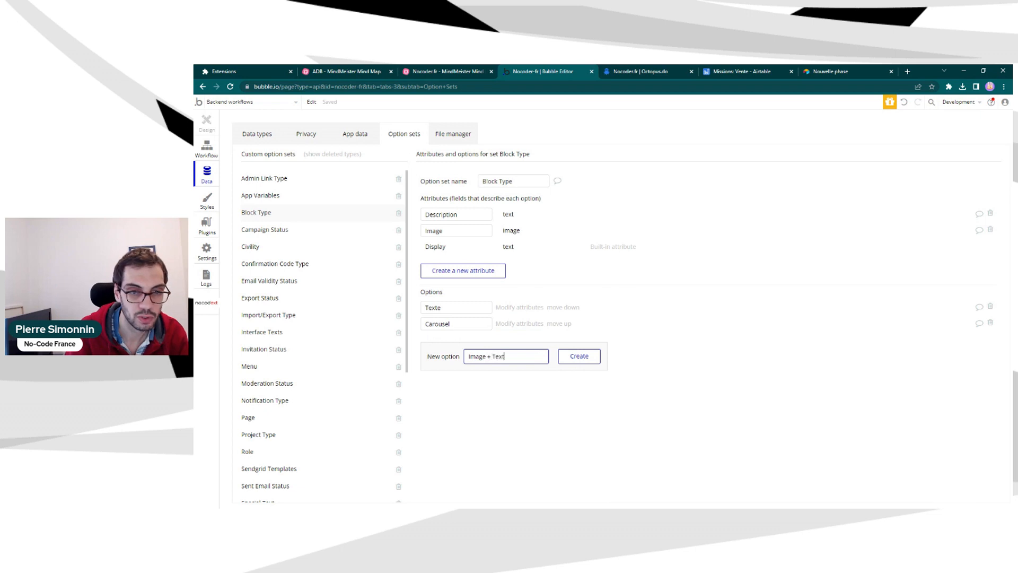
key(Return)
click(625, 371)
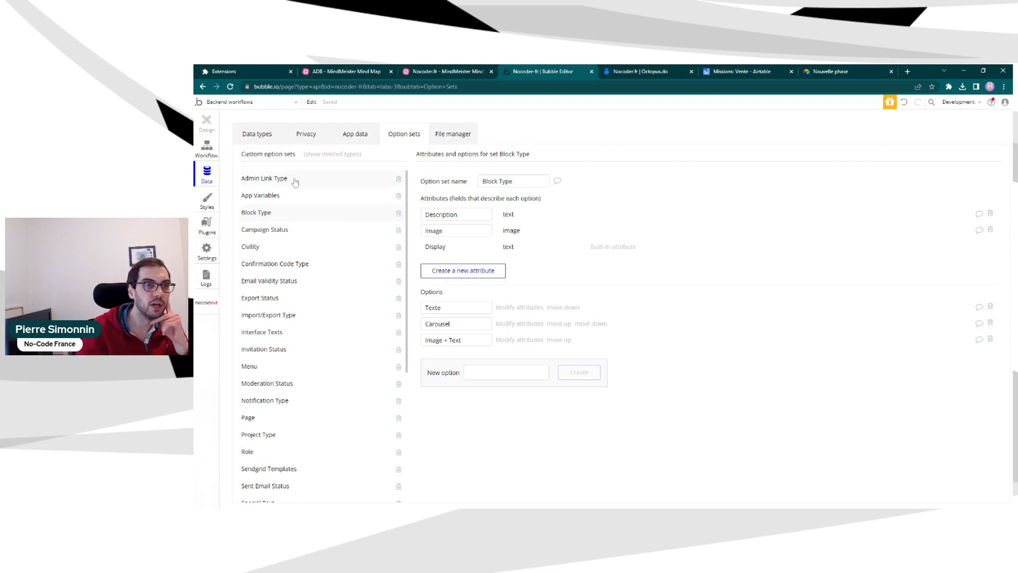
Add a field called Type, of type Block Type, to the Block data type
click(269, 142)
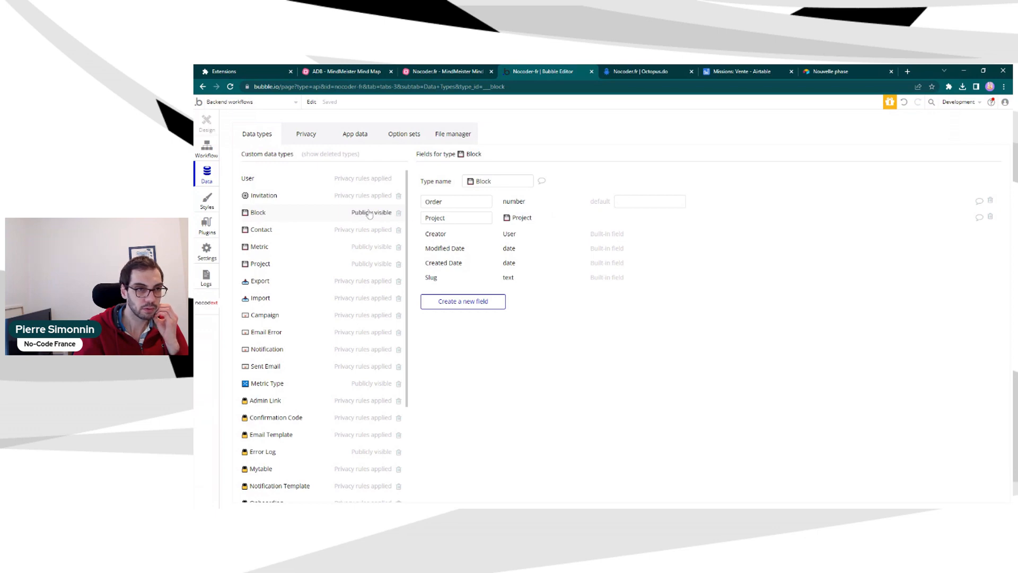
click(446, 297)
text(Type)
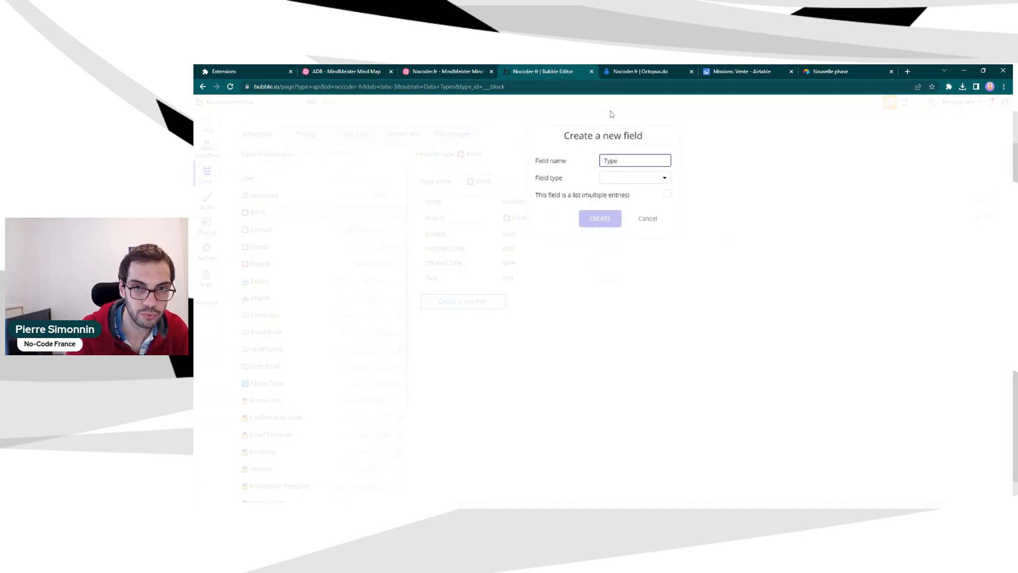
click(618, 179)
text(block)
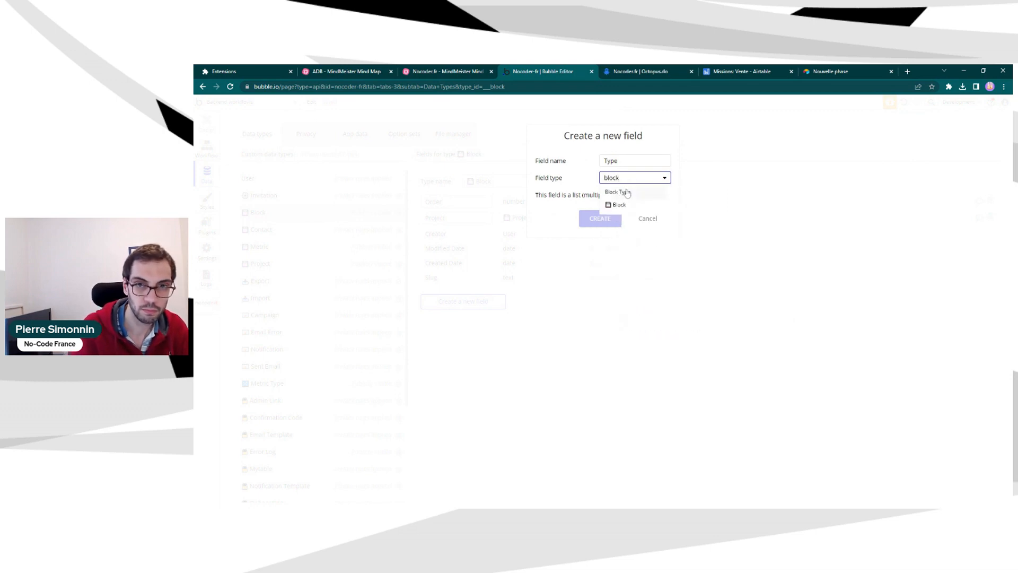
click(618, 192)
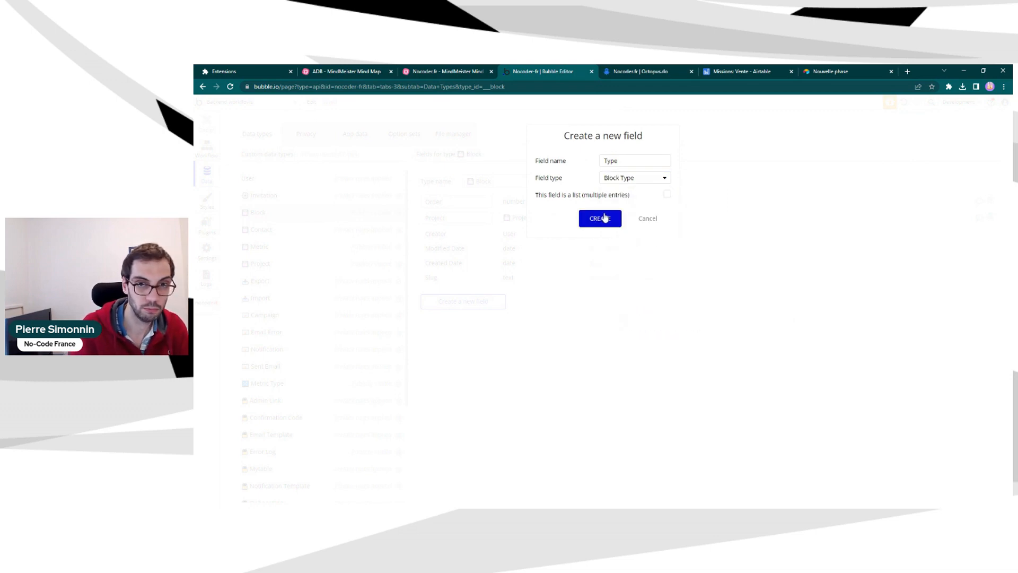
click(599, 219)
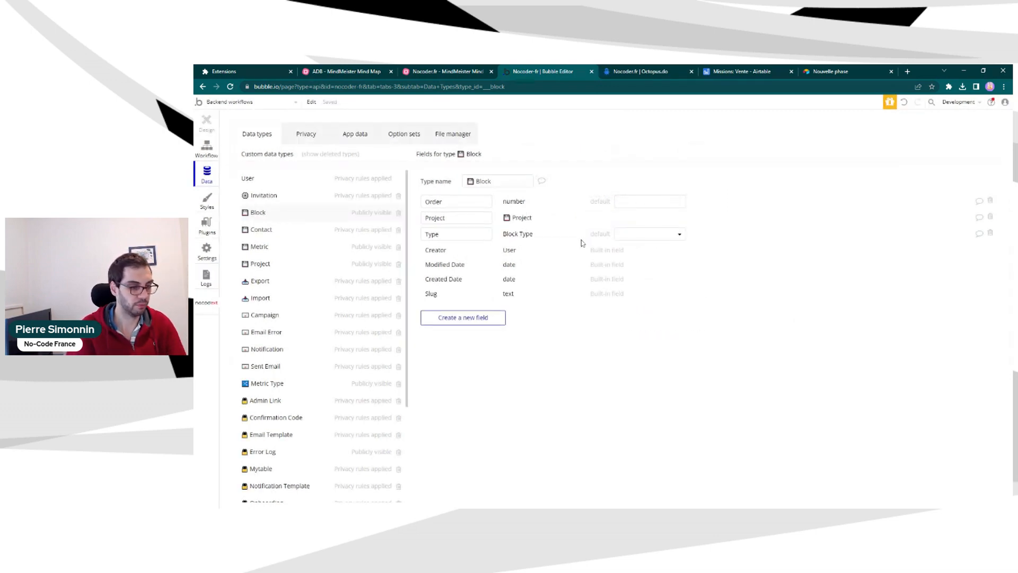
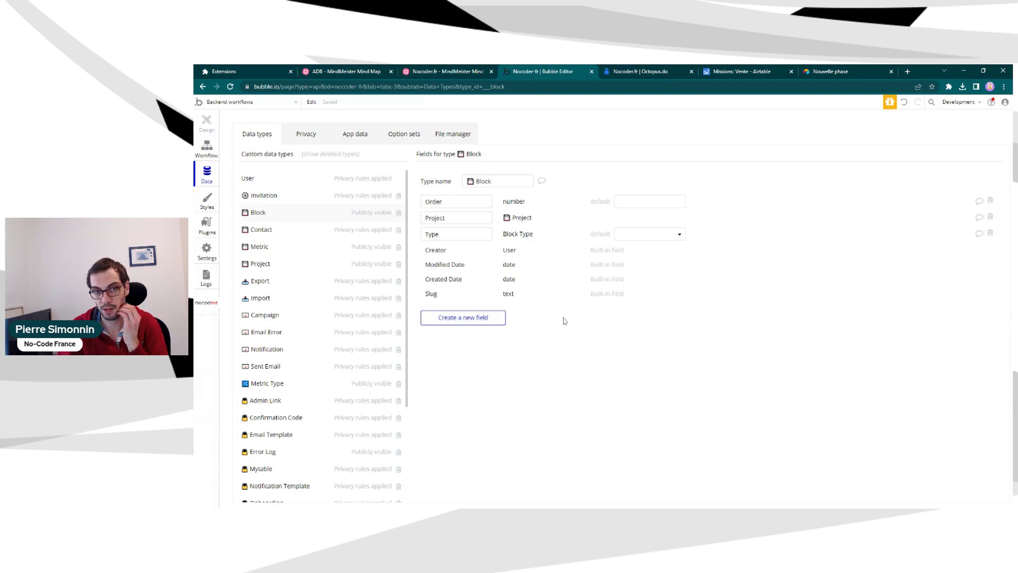
Add a text field called Text to the Block data type
click(496, 317)
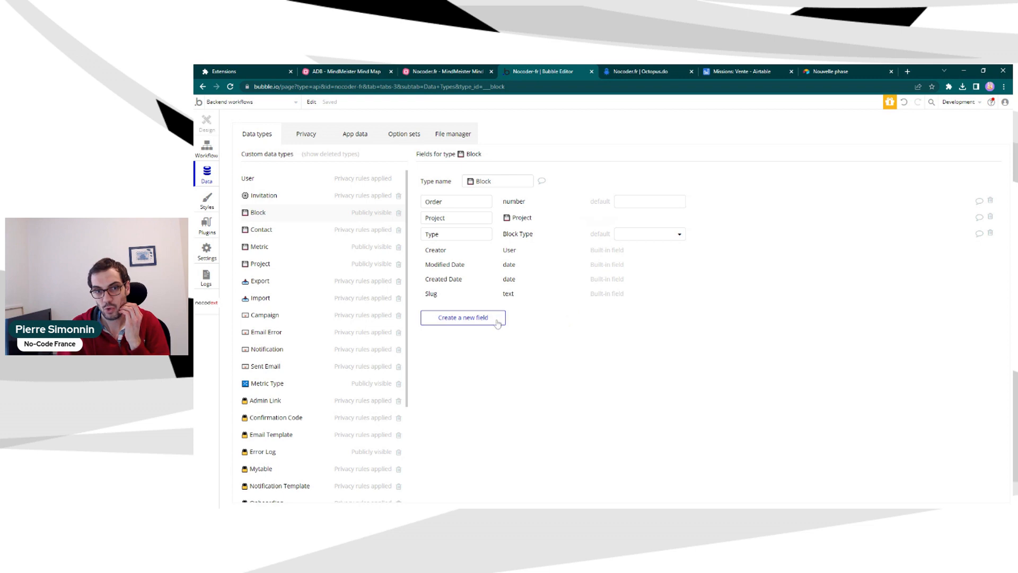
text(Text)
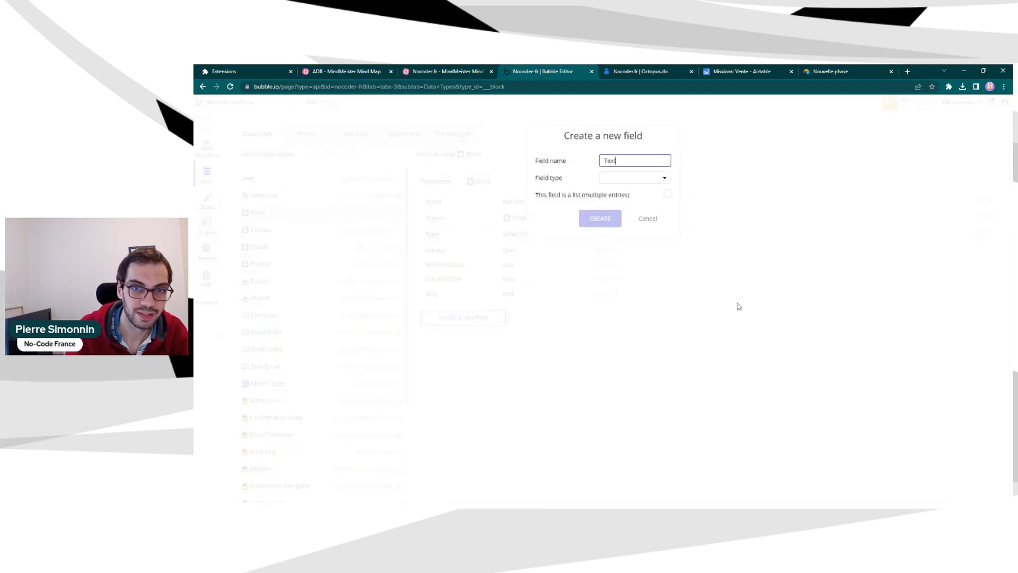
key(Tab)
click(636, 194)
click(613, 220)
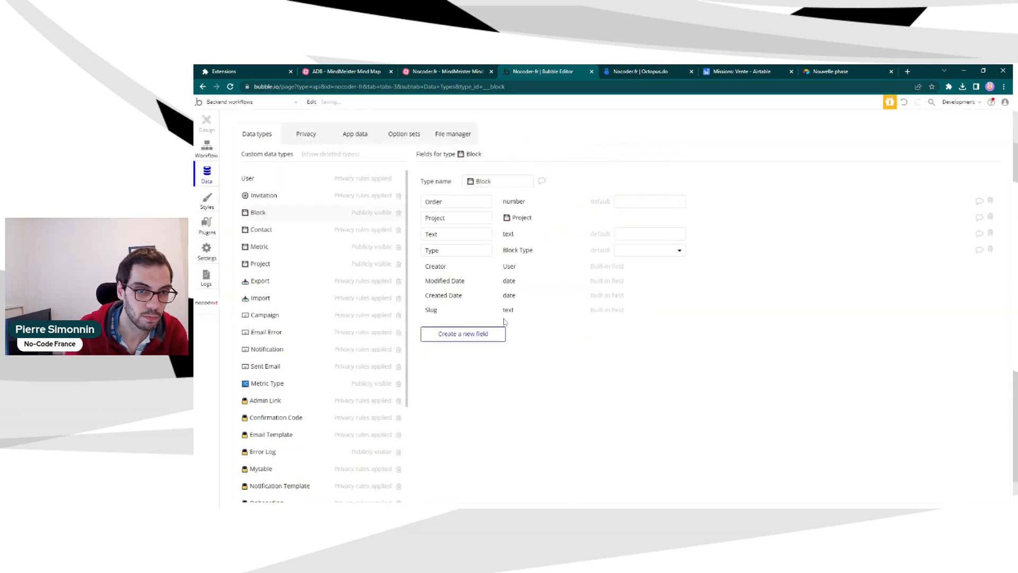
Add a single-entry field called Images, of type image, to the Block data type
click(462, 334)
text(Images)
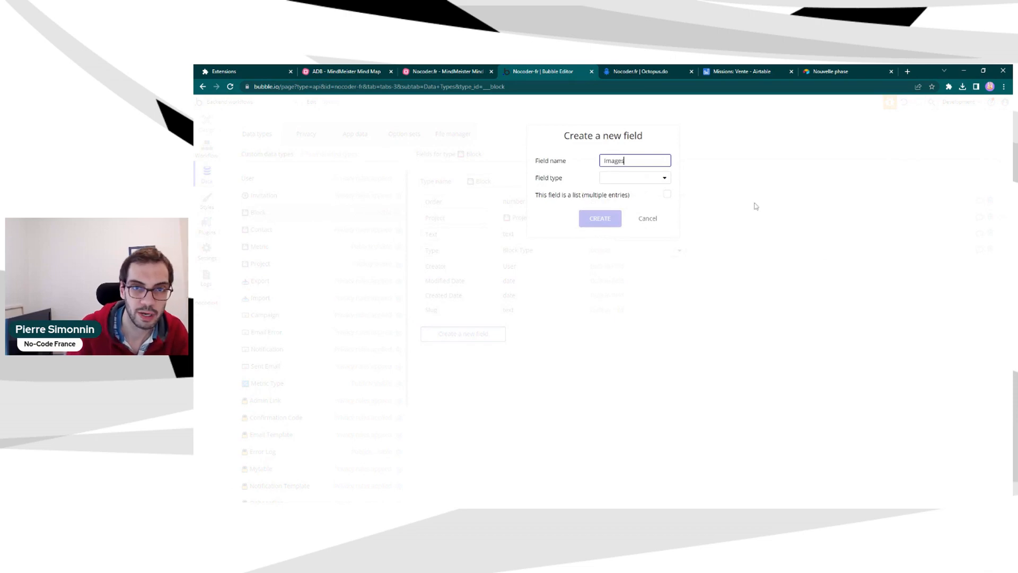
click(615, 180)
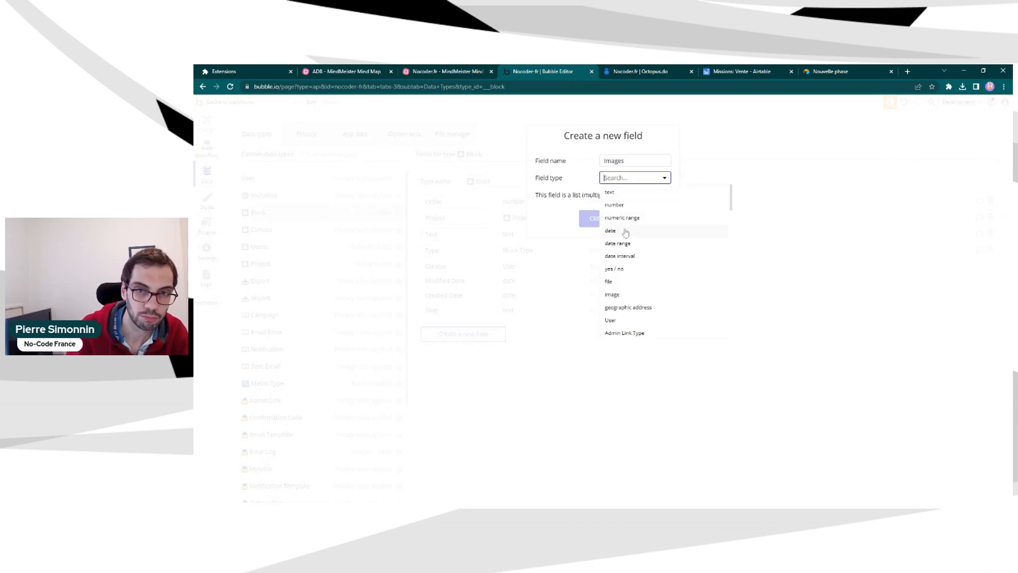
click(657, 297)
click(601, 218)
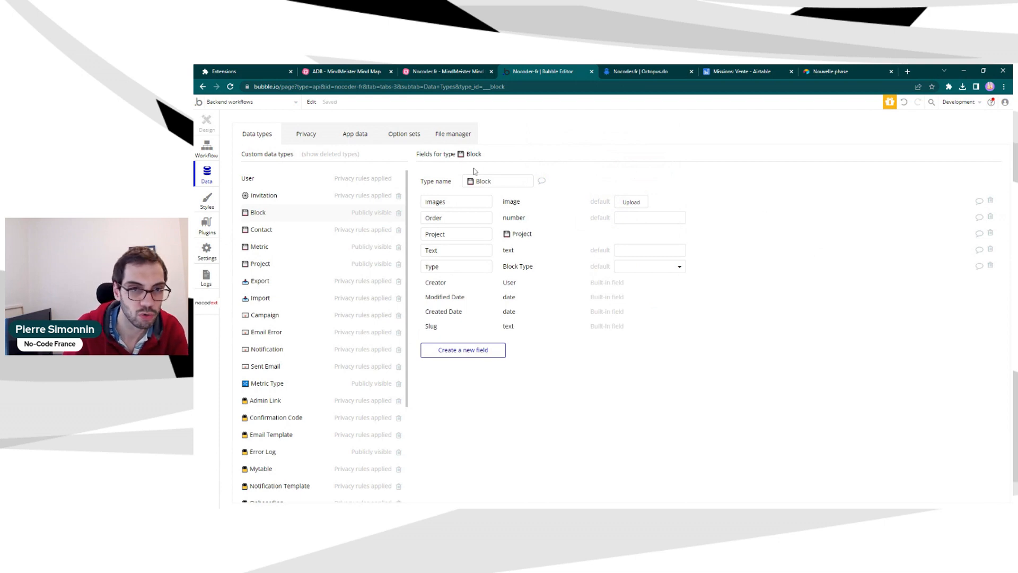
Delete the single-entry Images field from the Block data type
double_click(470, 200)
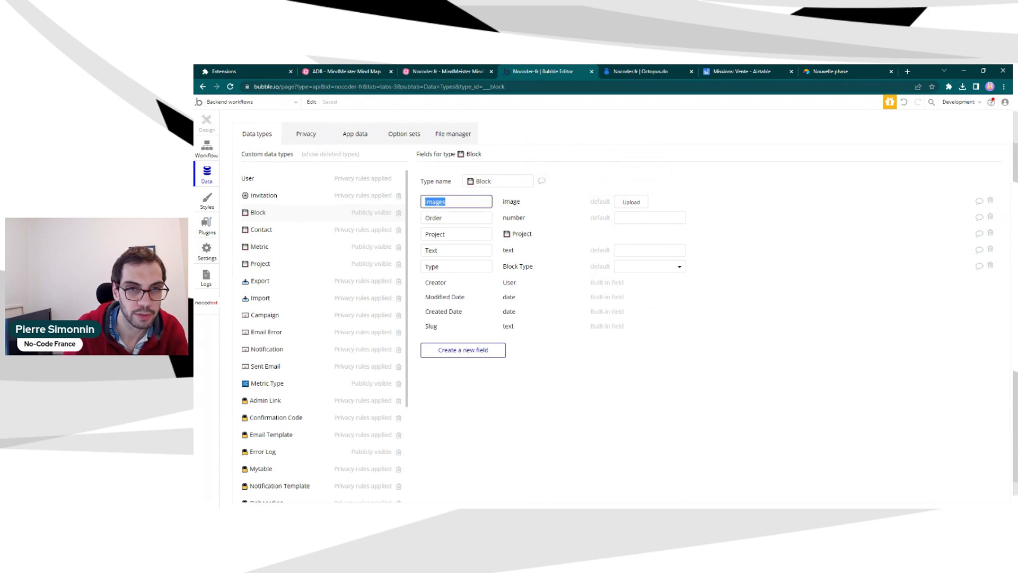
click(989, 201)
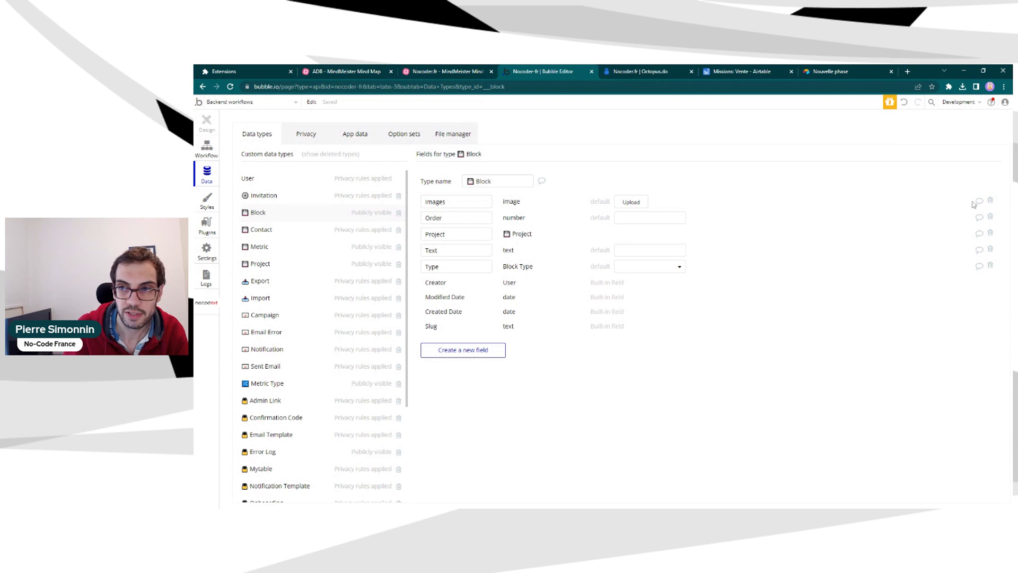
click(990, 201)
Add a field called Images to the Block data type as a list of images
click(463, 334)
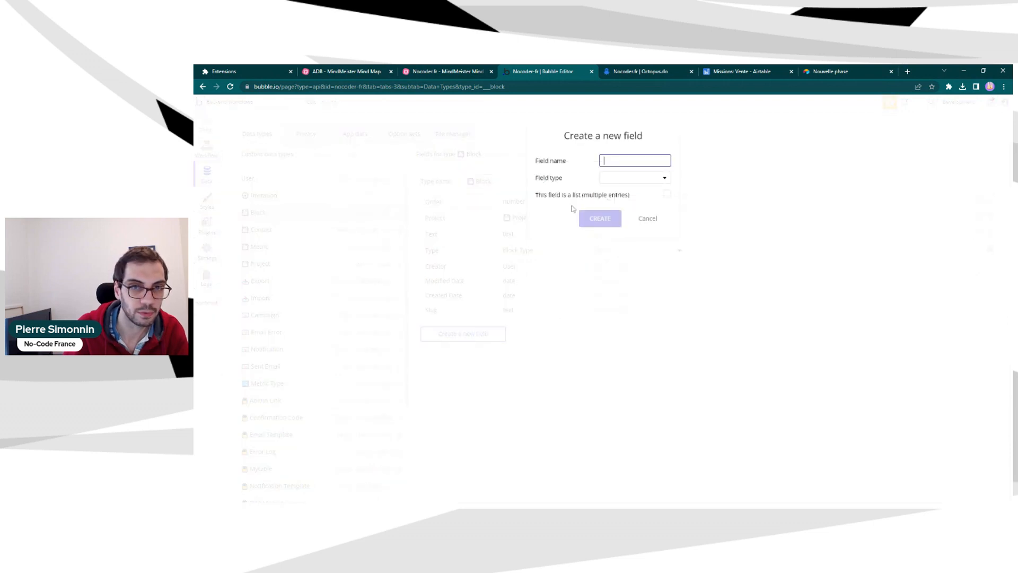
text(Images)
click(631, 177)
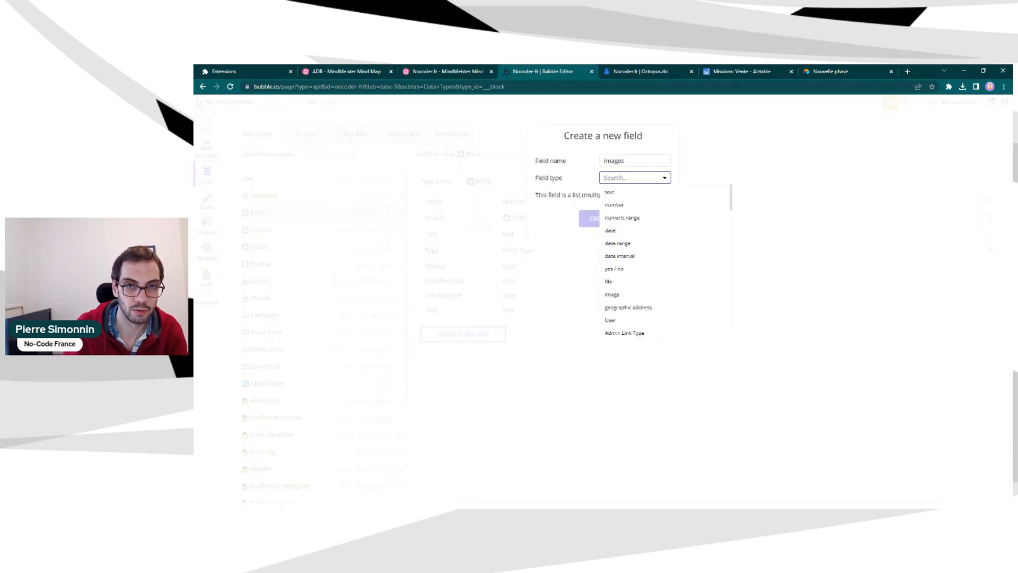
click(615, 295)
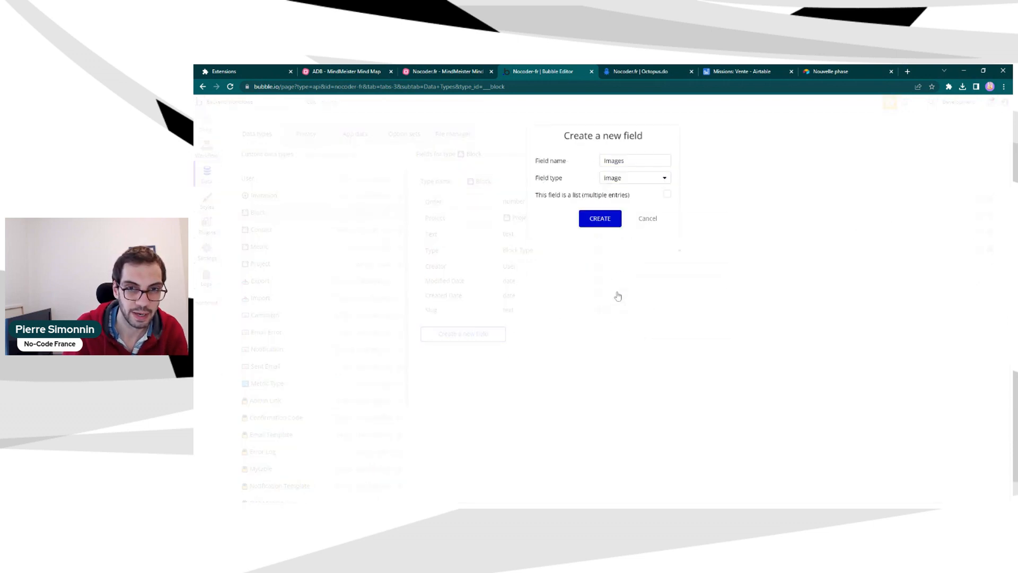
click(598, 220)
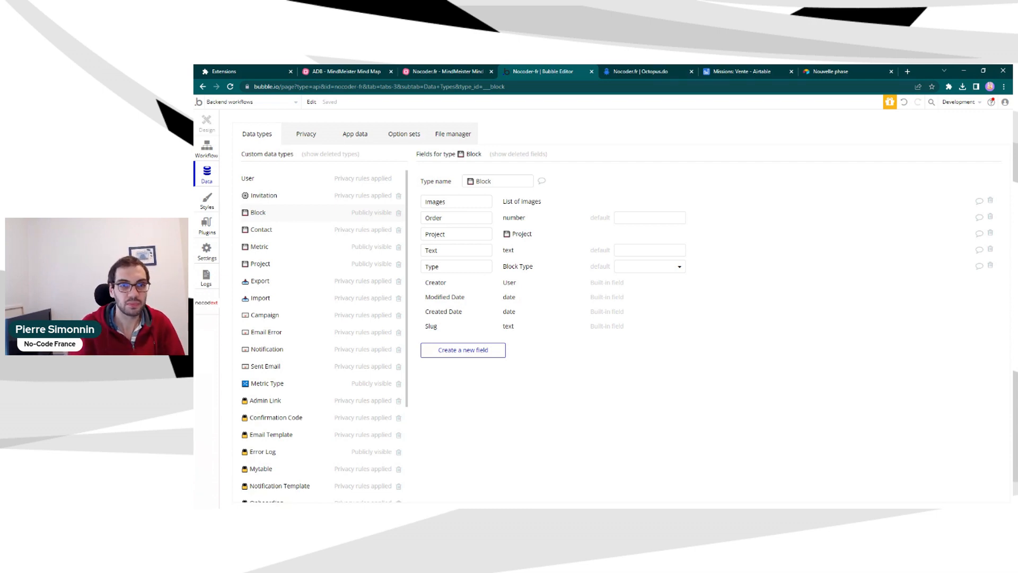
Add a text field called Url to the Block data type
click(470, 352)
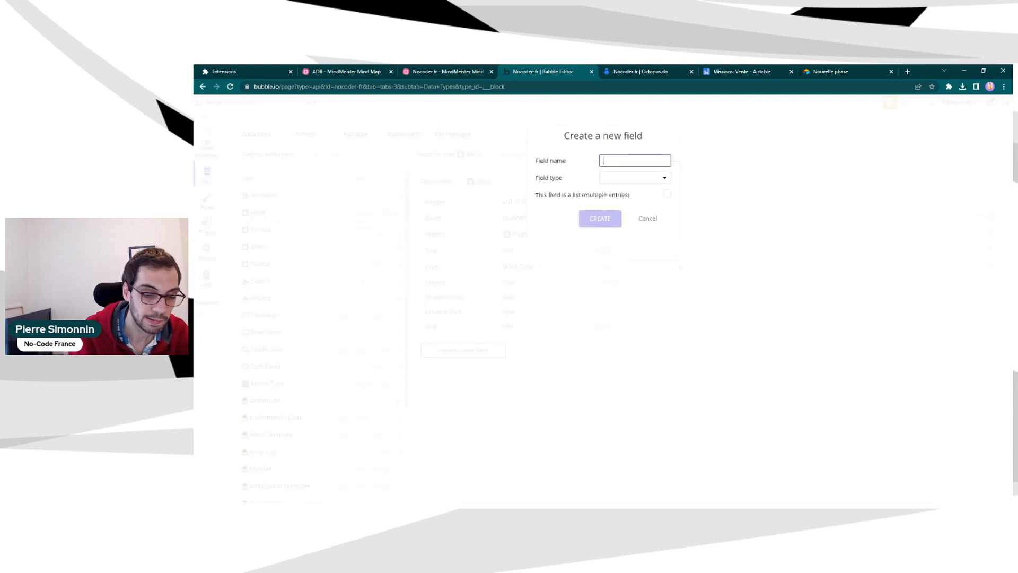
text(Link)
key(ctrl+a)
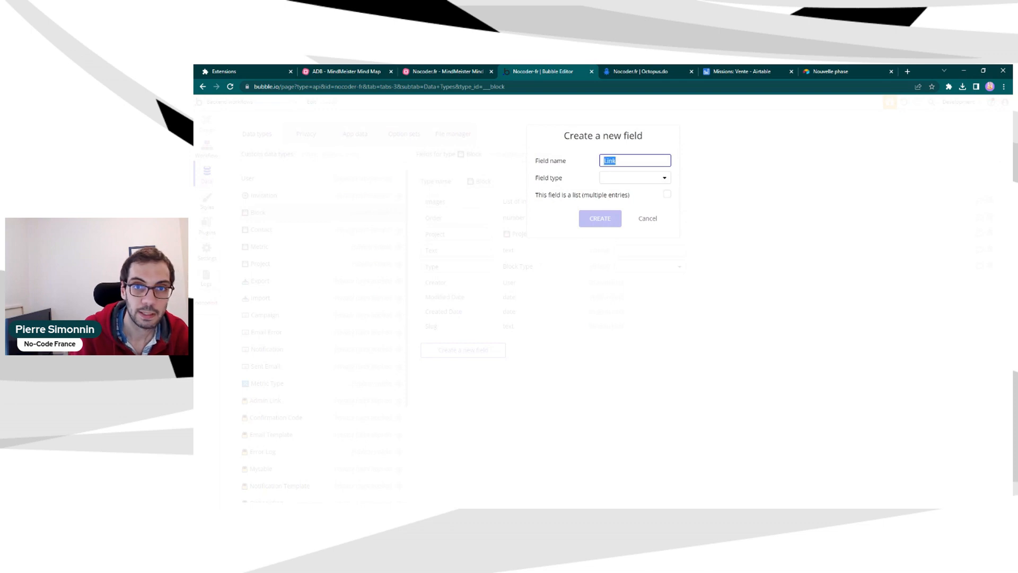
text(Url)
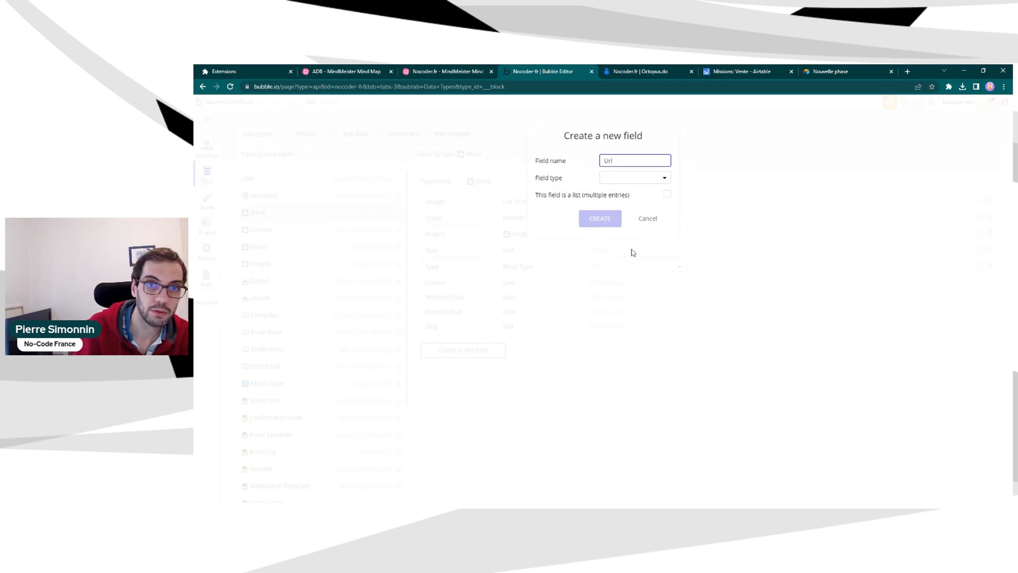
click(636, 178)
click(633, 192)
click(602, 219)
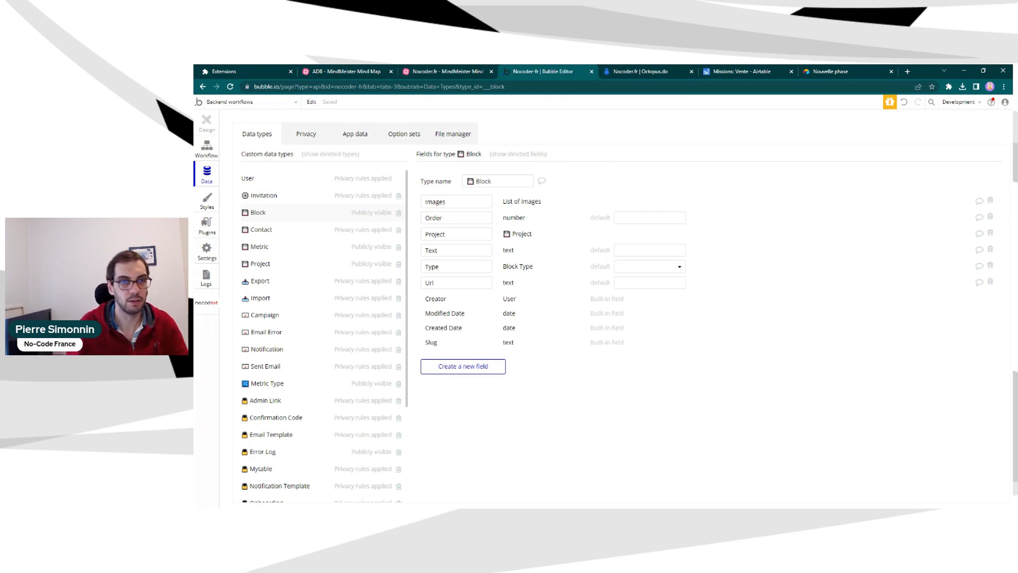
Restore the deleted single-entry Images field of the Block data type and delete the Images field that holds a list
click(990, 201)
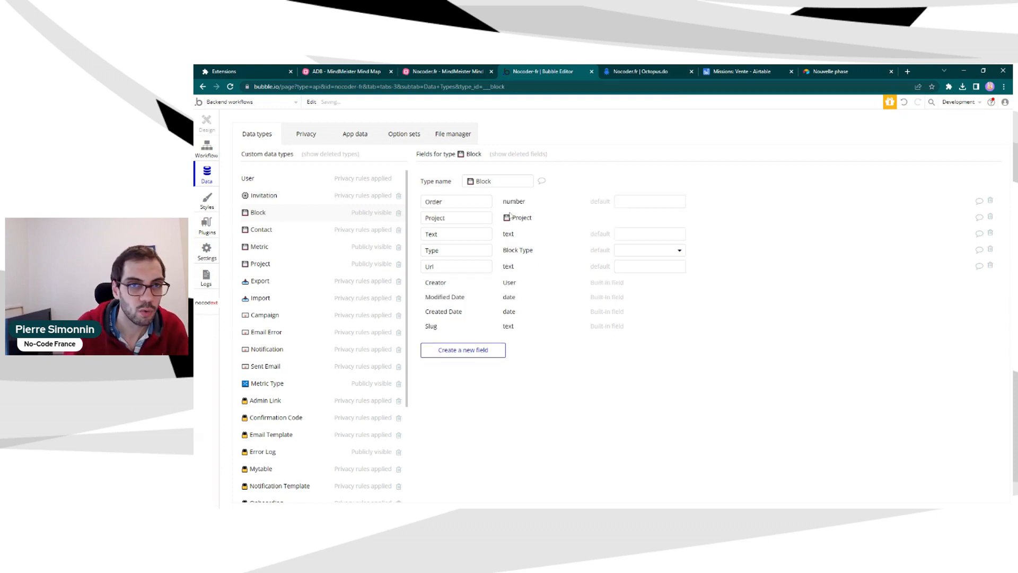
click(518, 153)
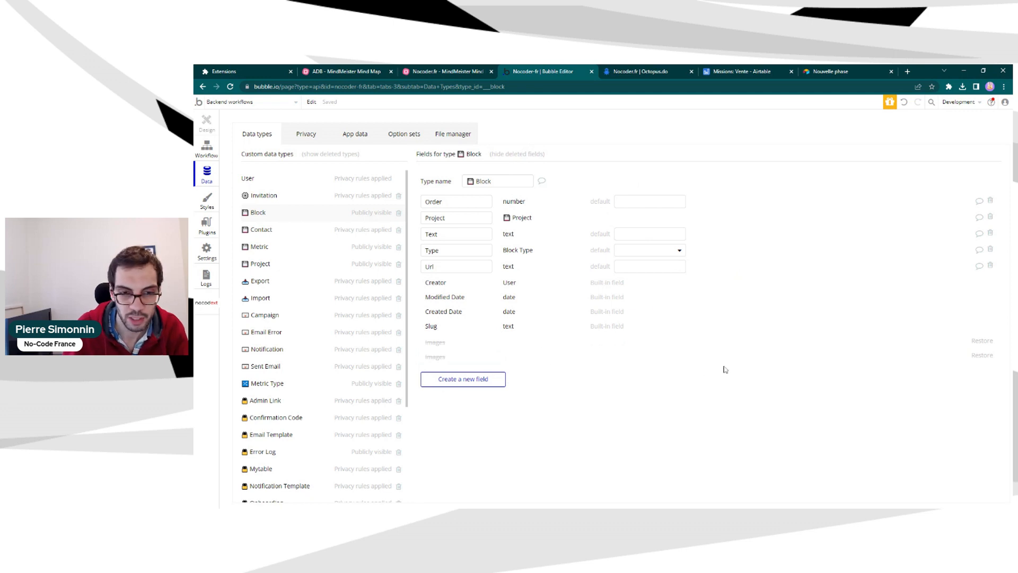
click(980, 355)
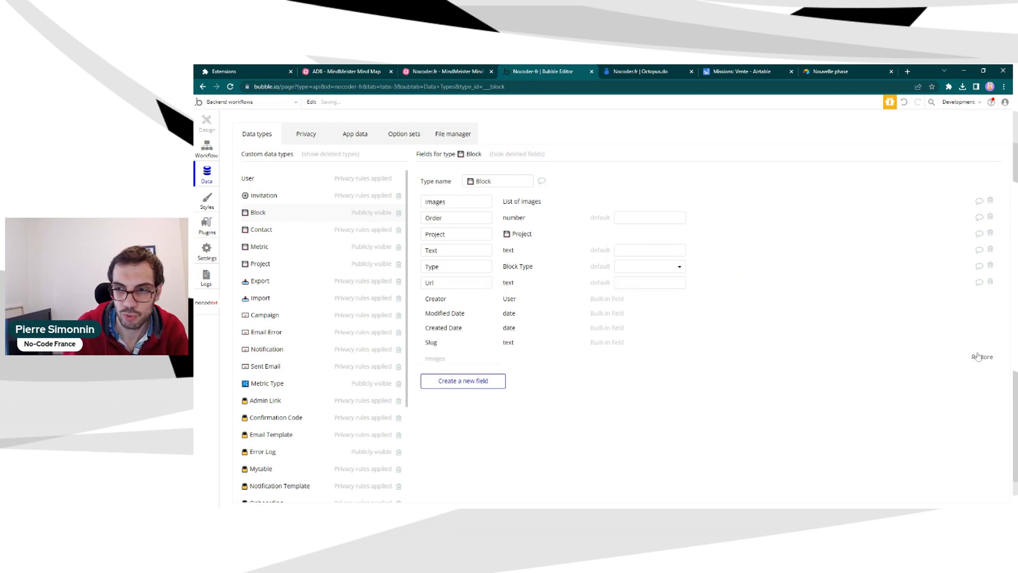
click(981, 356)
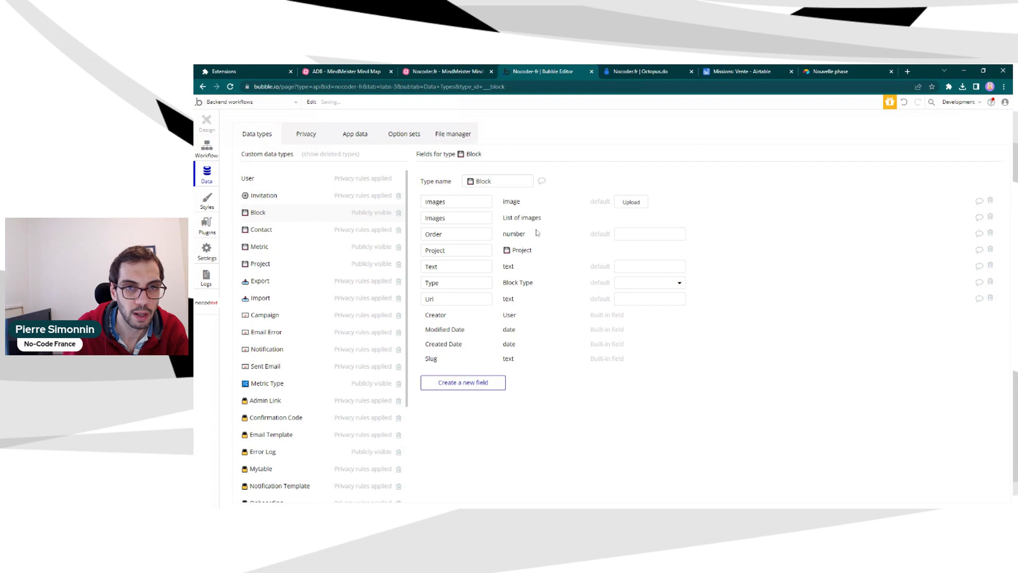
click(989, 217)
Rename the Block data type's Images field to Image
click(447, 201)
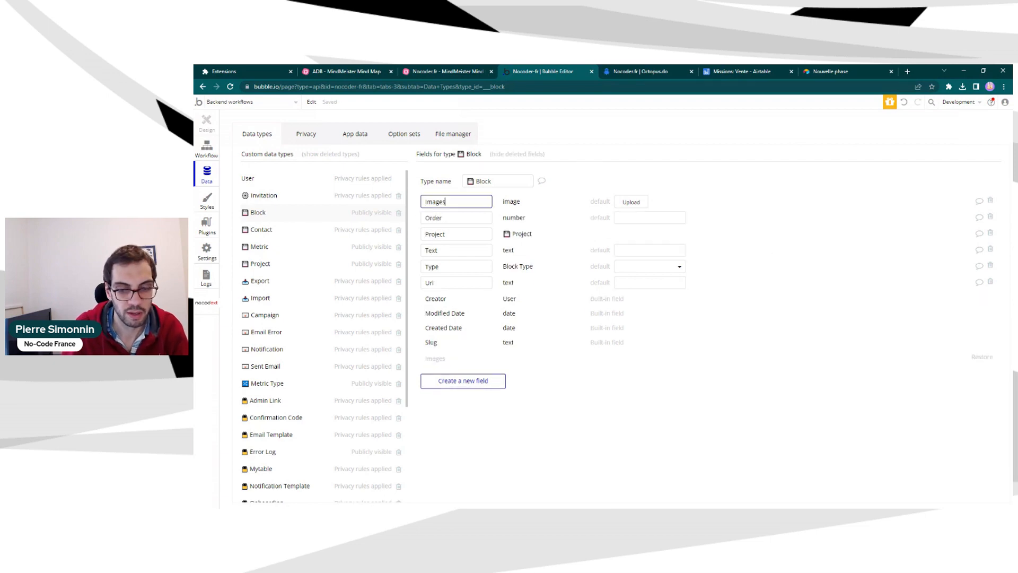
key(BackSpace)
click(540, 201)
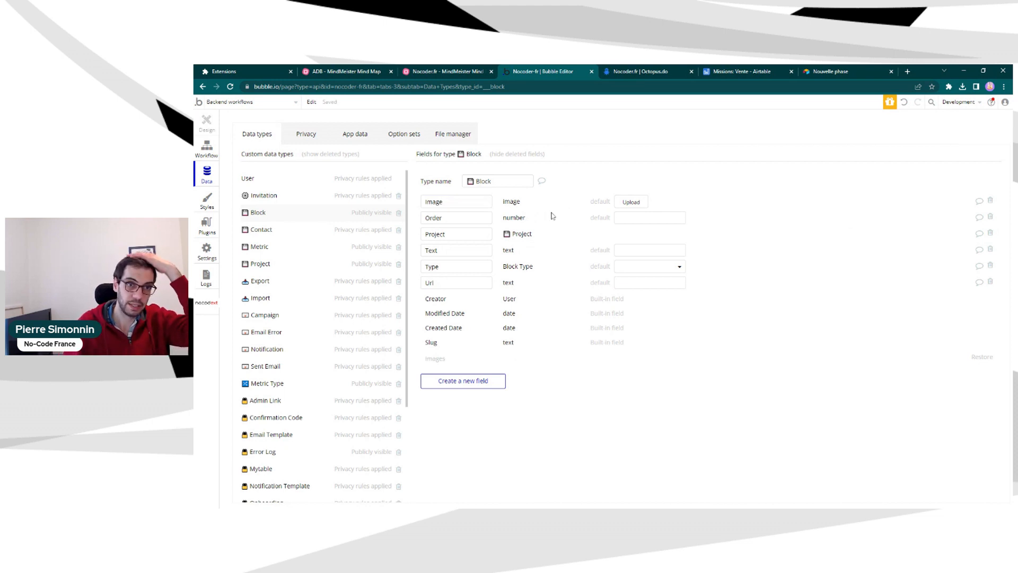
Add a single-entry field called Parent Block to the Block data type, with Block as its field type
click(454, 380)
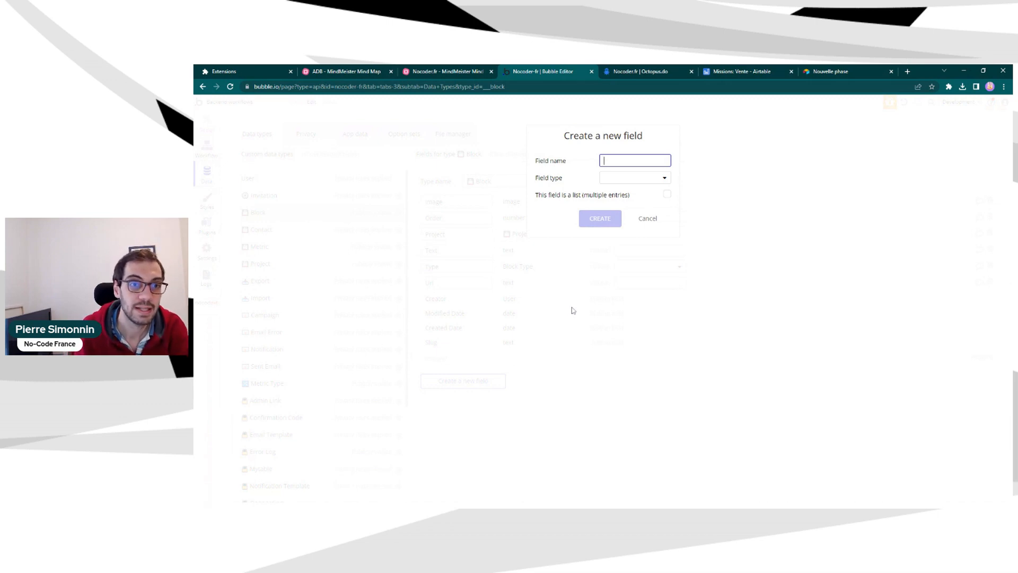
text(Parent)
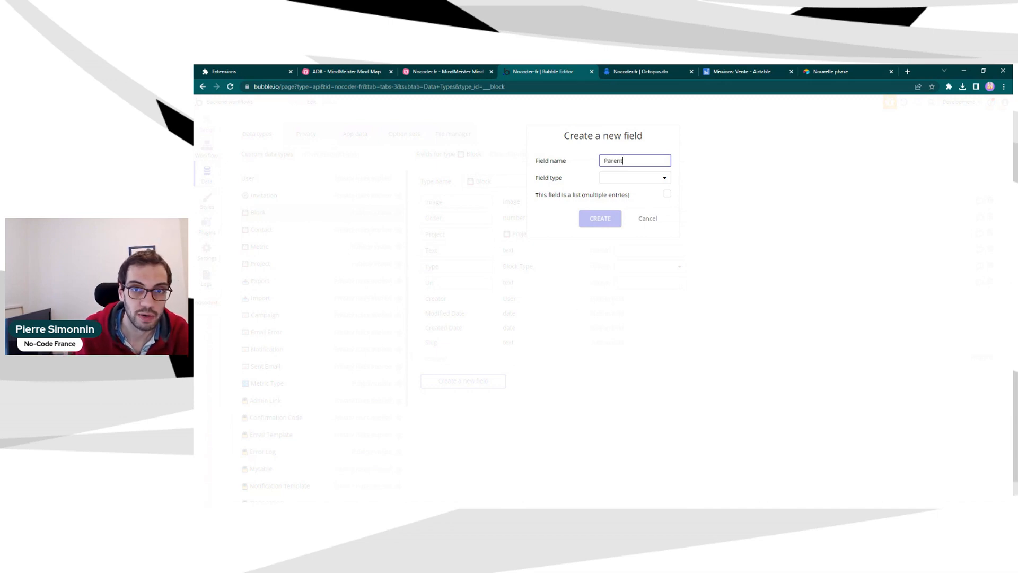
text( Block)
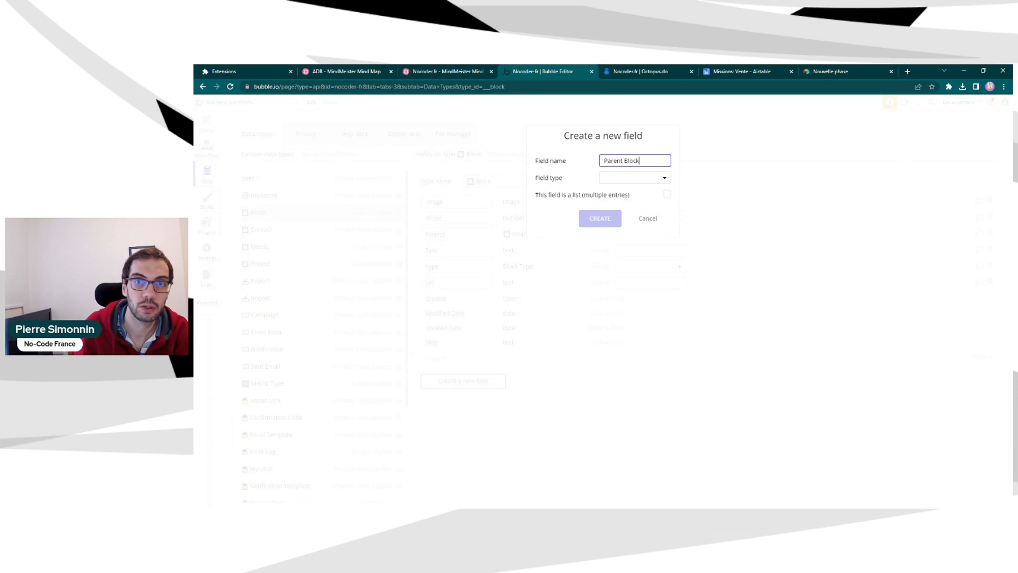
click(613, 180)
text(block)
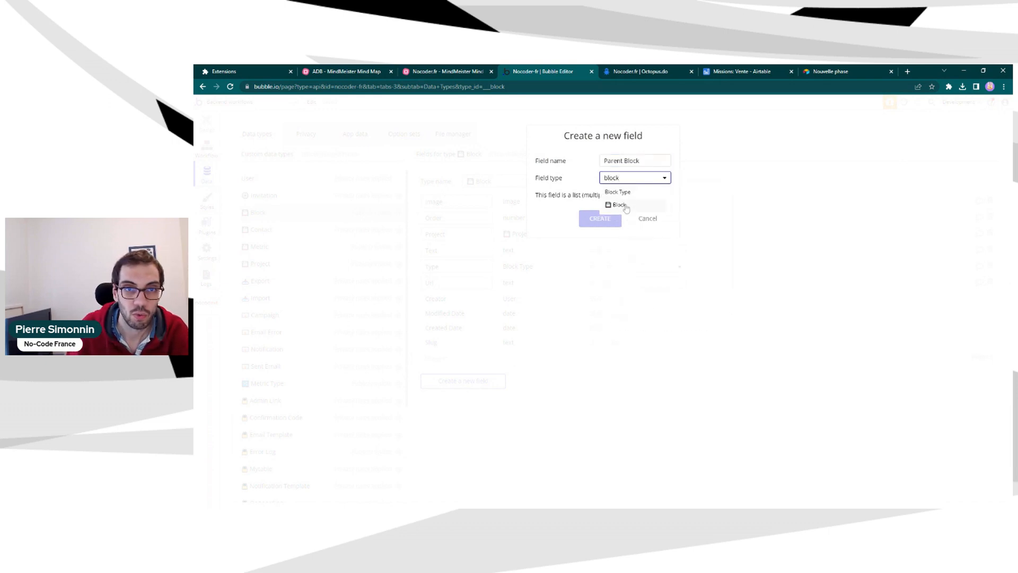
click(625, 207)
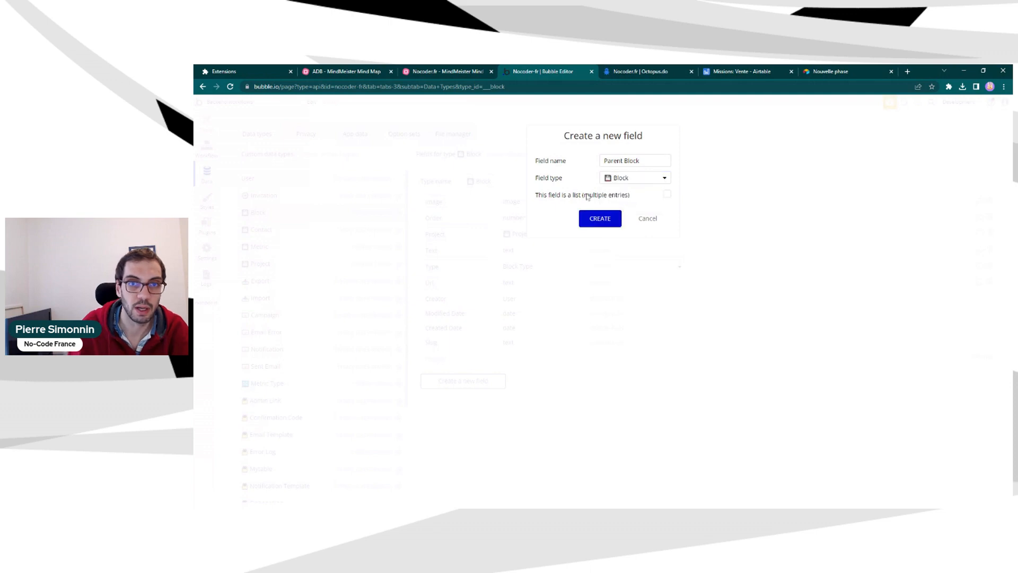
click(592, 215)
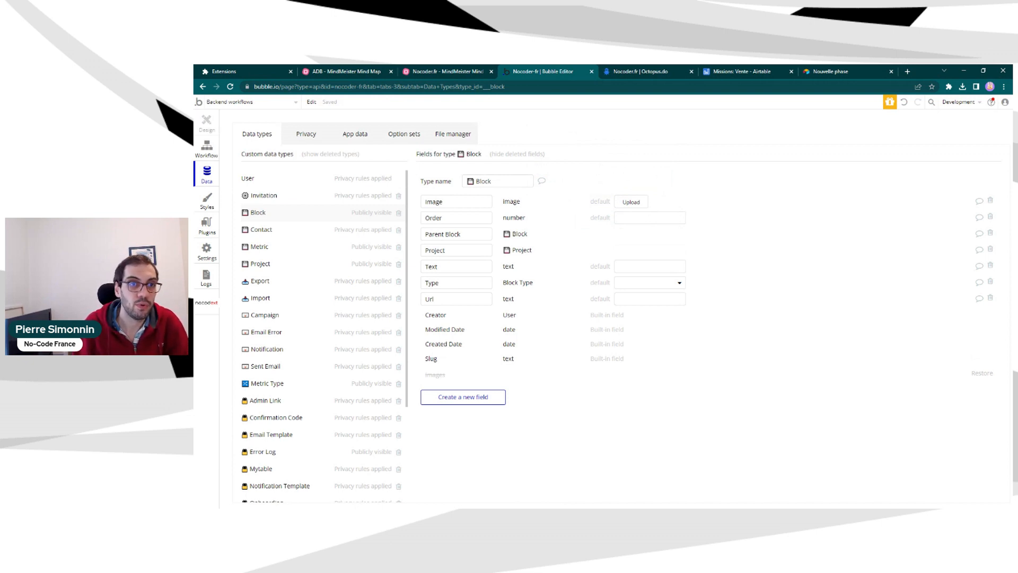
Add a field called Children Blocks to the Block data type as a list of Blocks
click(477, 397)
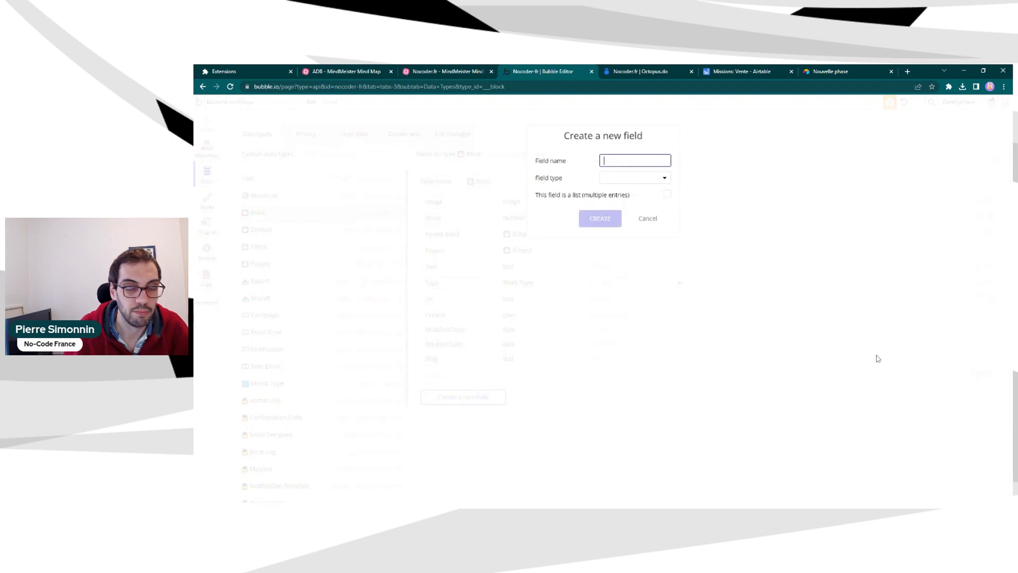
text(Child)
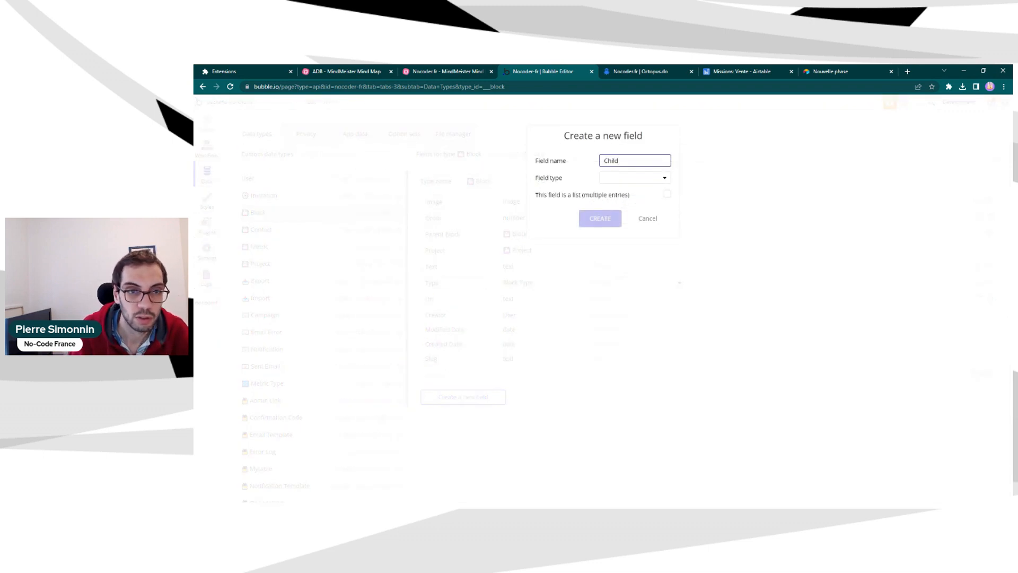
text(ren Blocks)
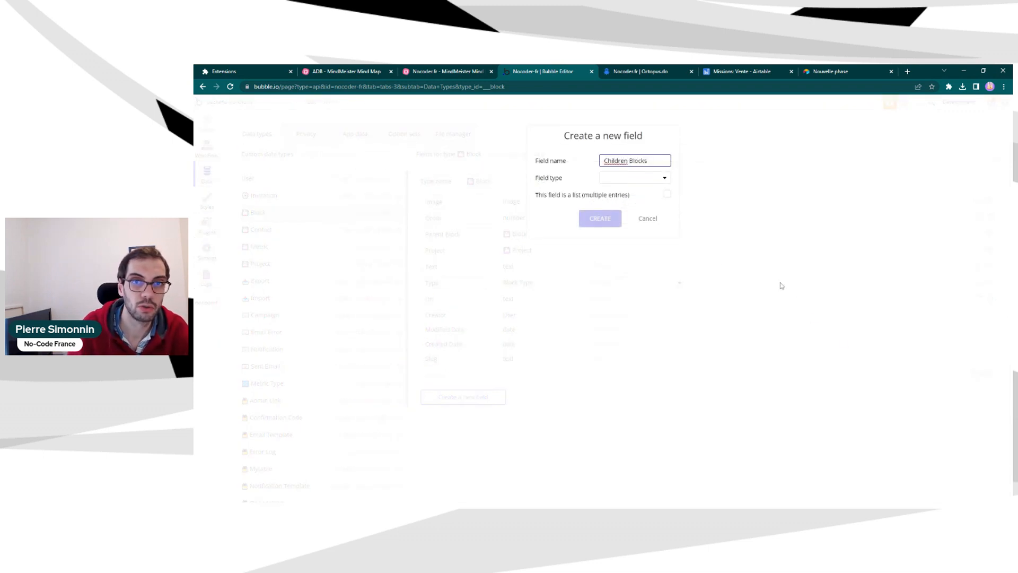
click(641, 180)
text(block)
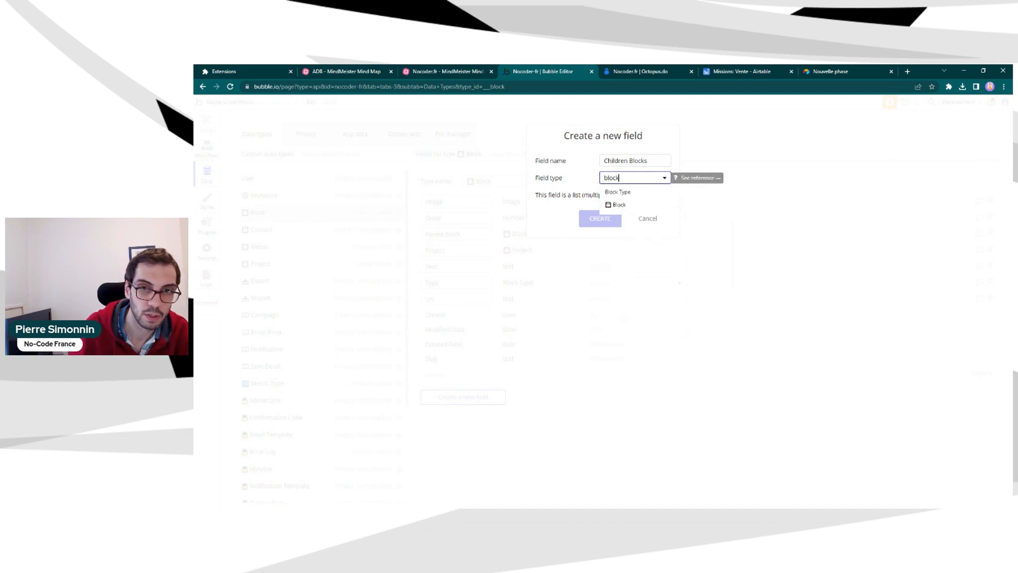
click(636, 207)
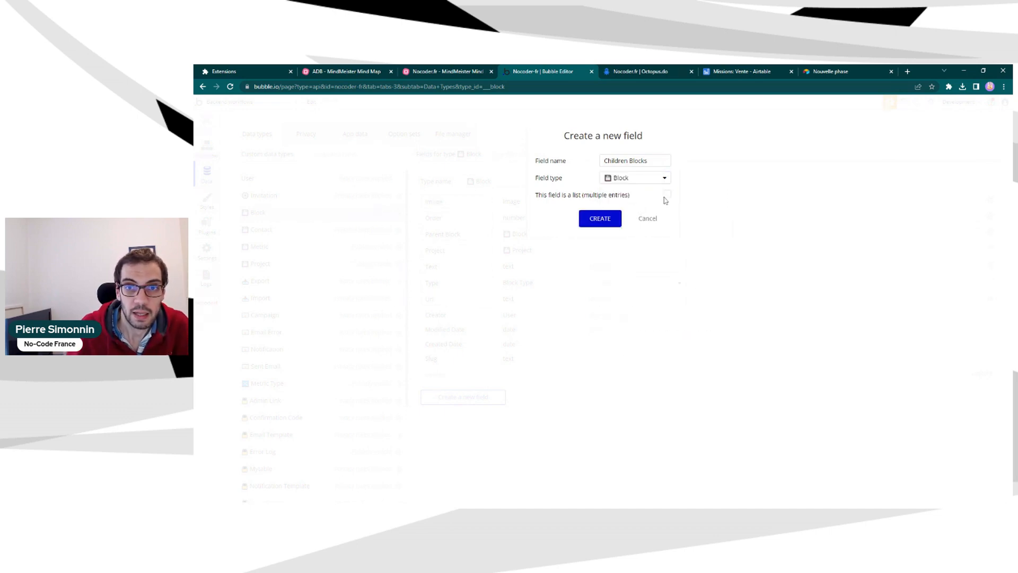
click(667, 195)
click(594, 221)
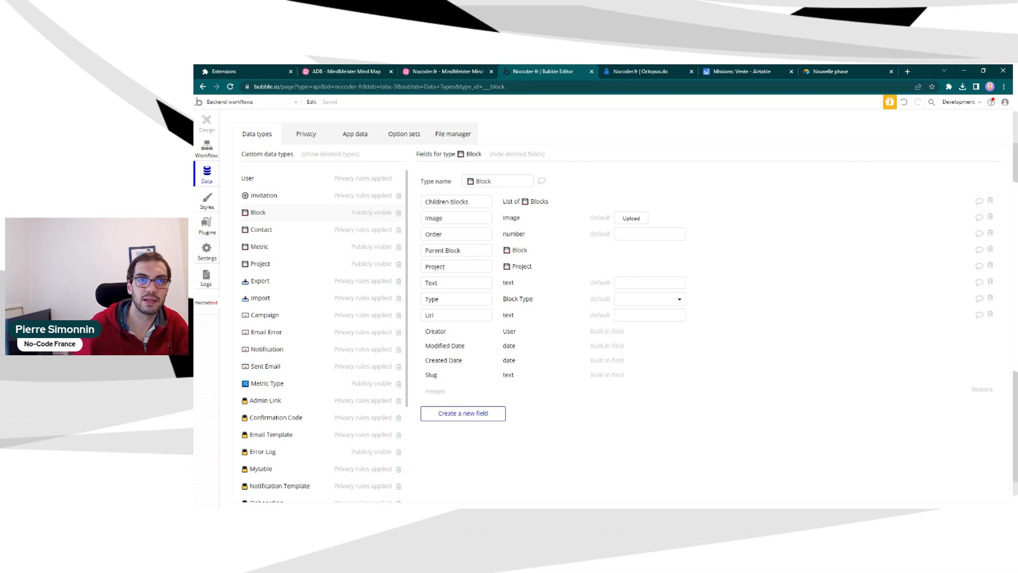
Create a new option set called Visibility Status
click(401, 130)
scroll(334, 357, down, 5)
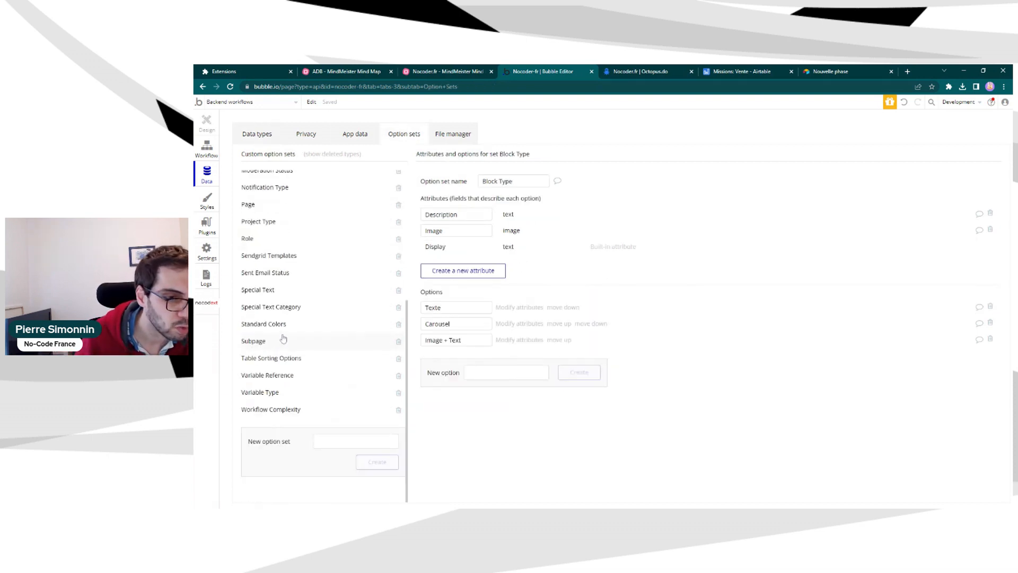
click(317, 439)
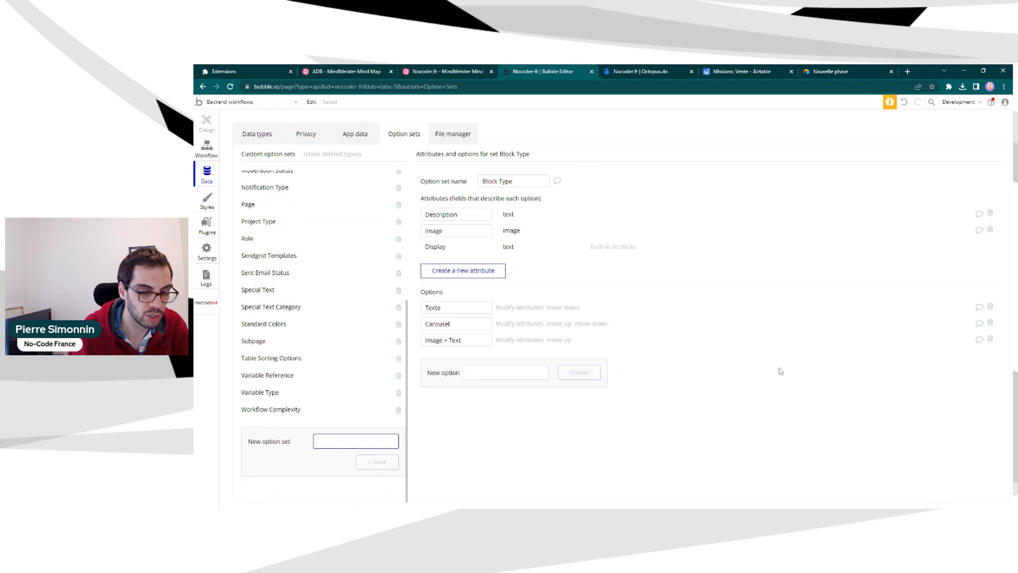
text(Visi)
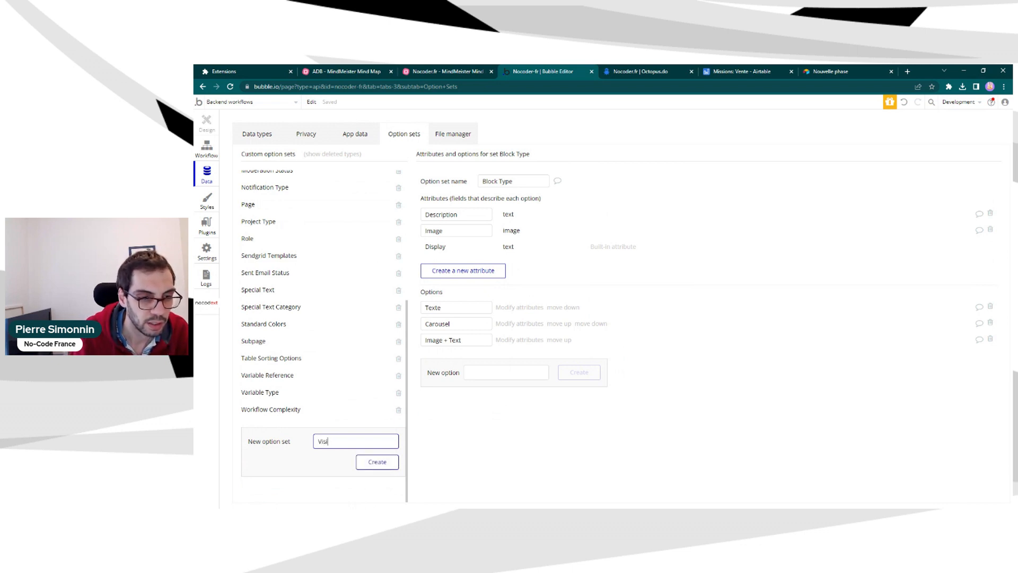
text(bility S)
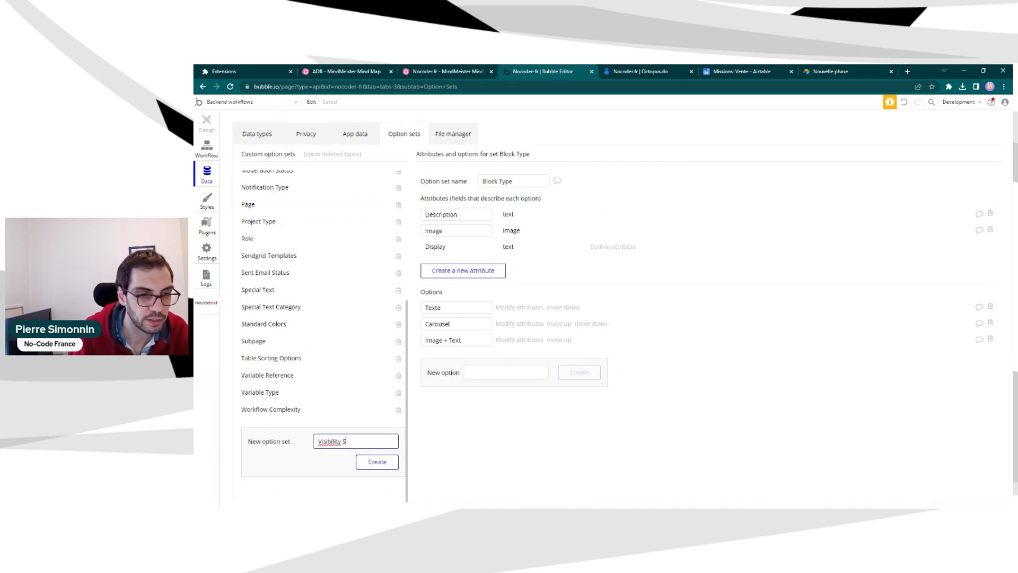
text(tatus)
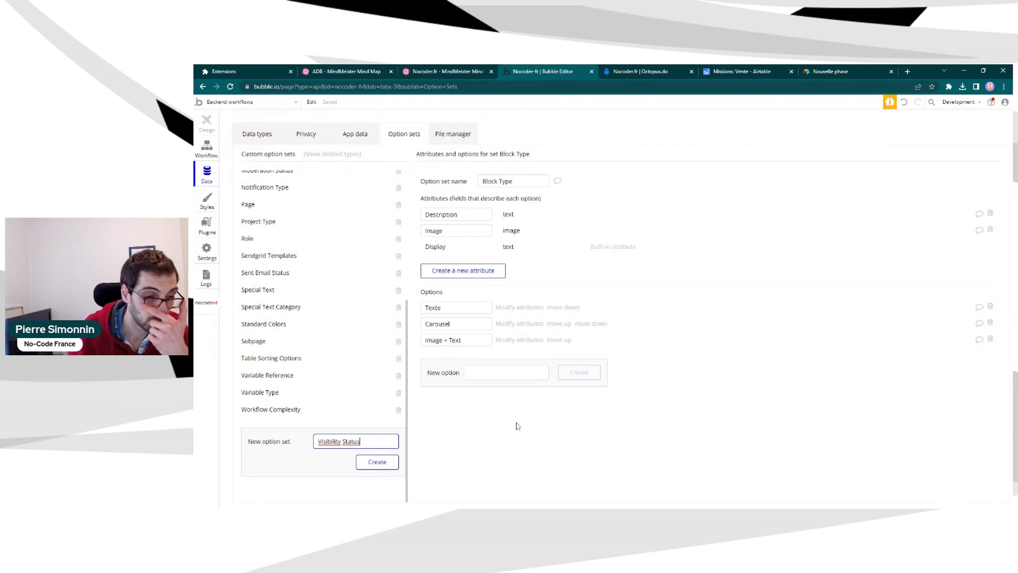
click(384, 464)
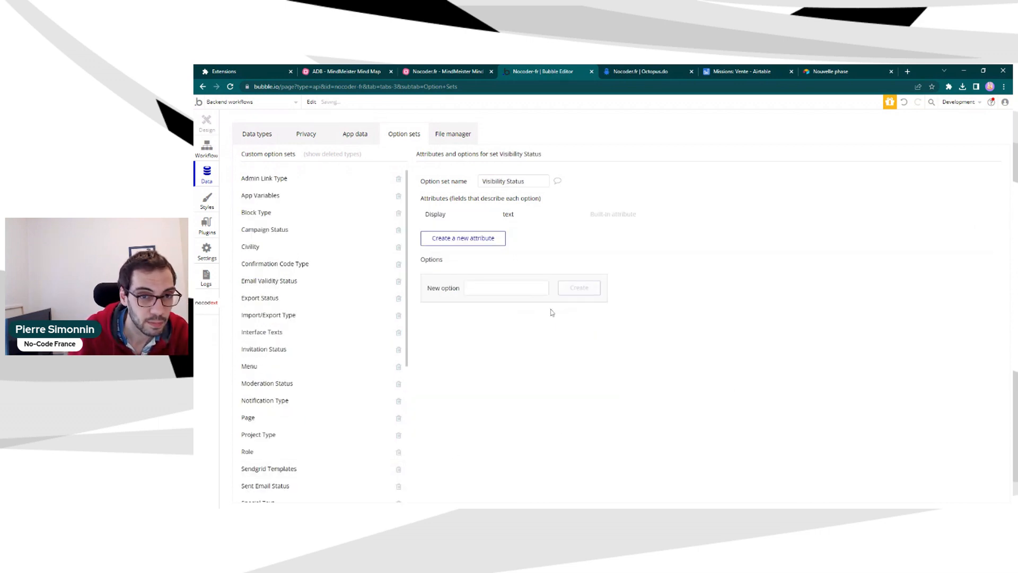
click(466, 237)
text(Public)
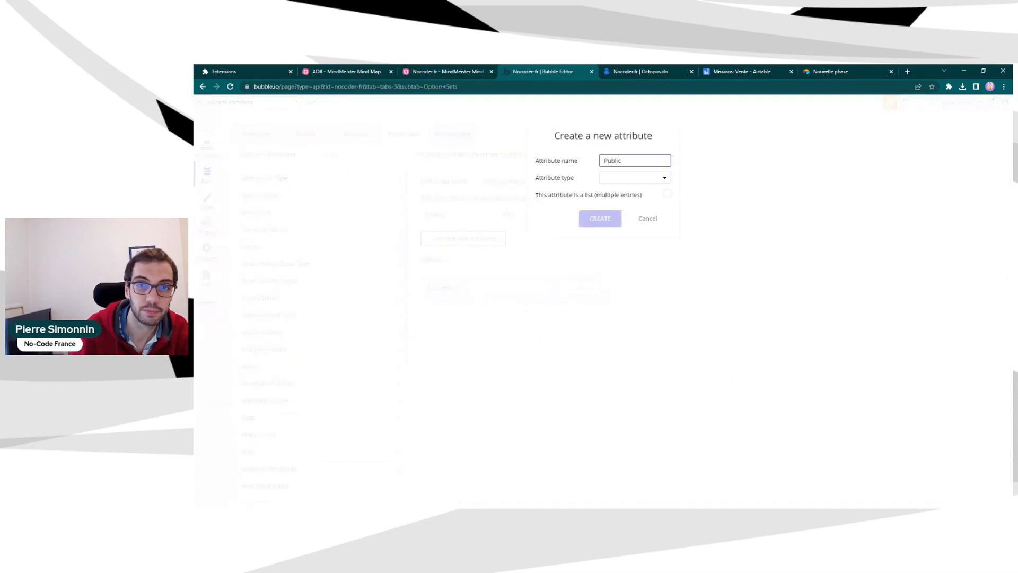
click(647, 219)
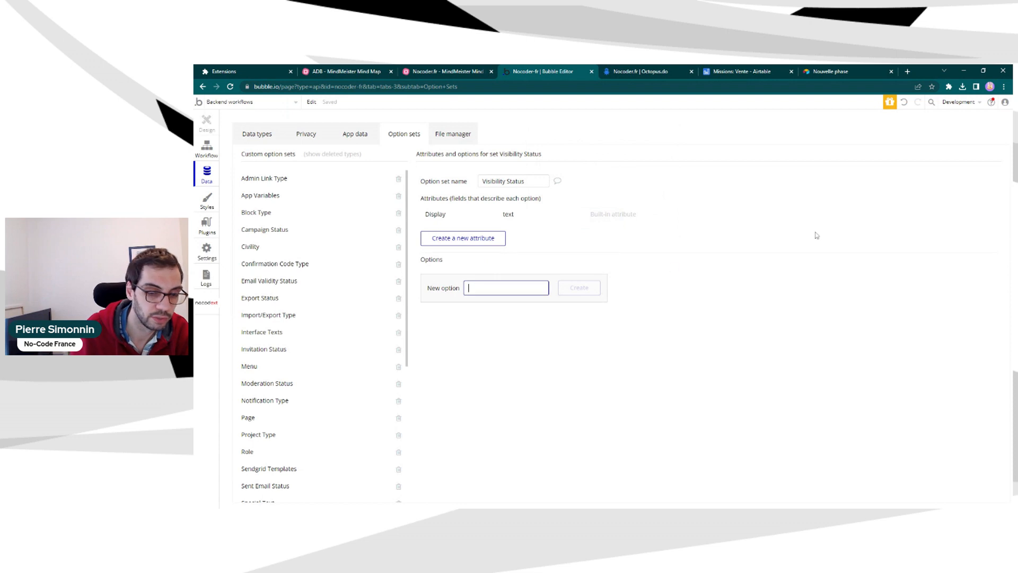
Add the options Public, Private and Password-protected to the Visibility Status option set
text(Public)
key(Return)
text(Priv)
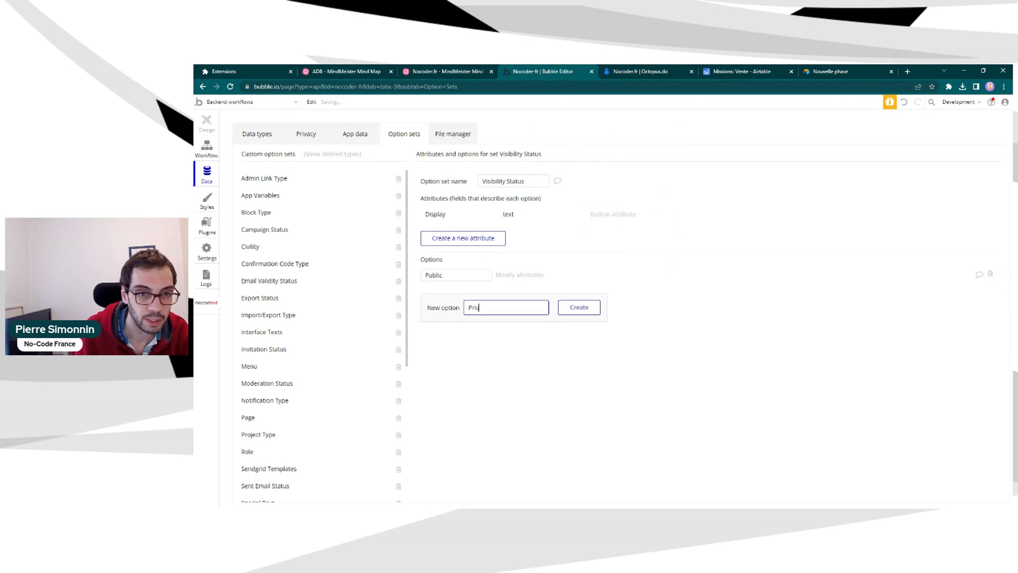
text(ate)
key(Return)
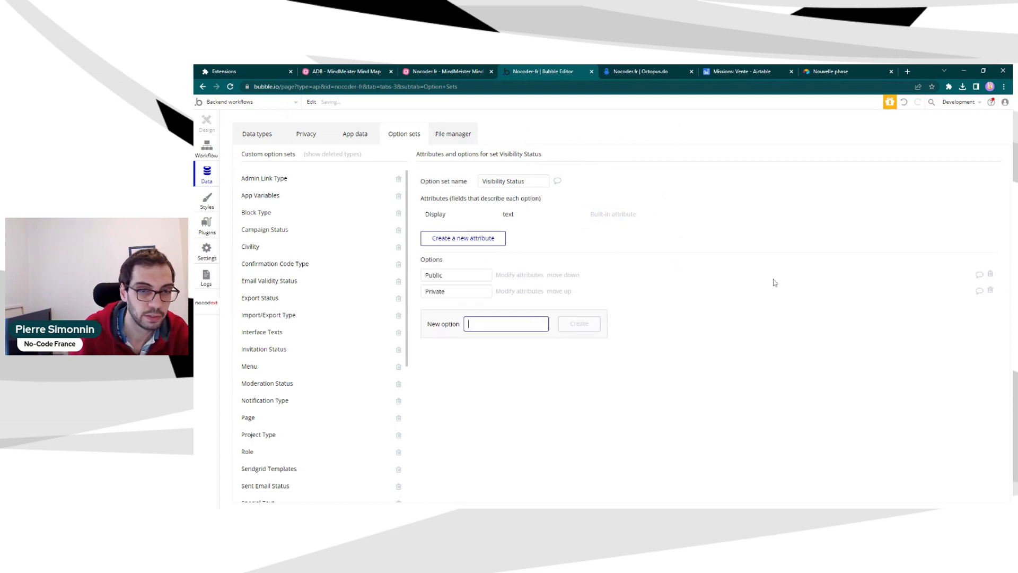
text(P)
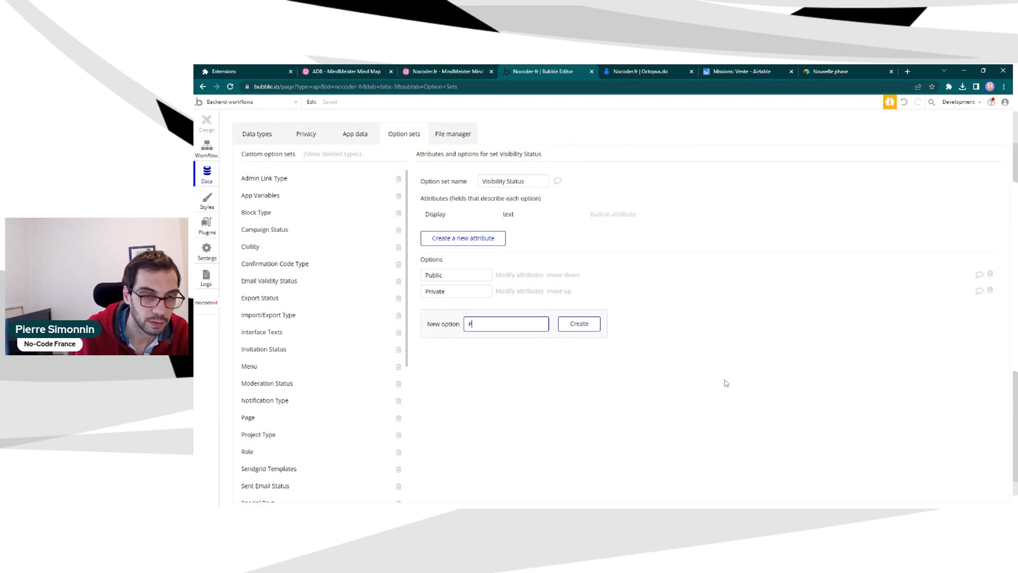
text(assword-protected)
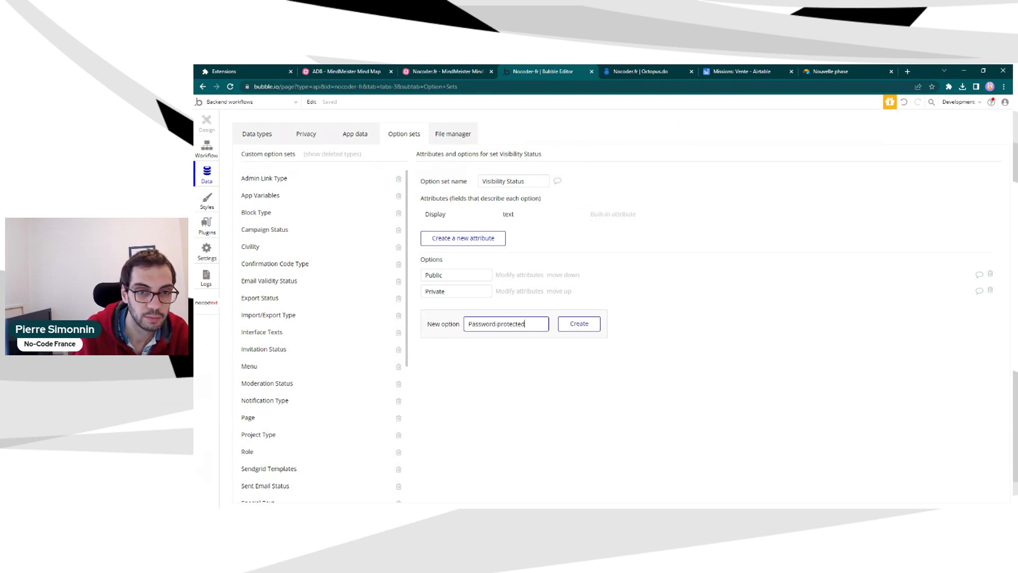
key(Return)
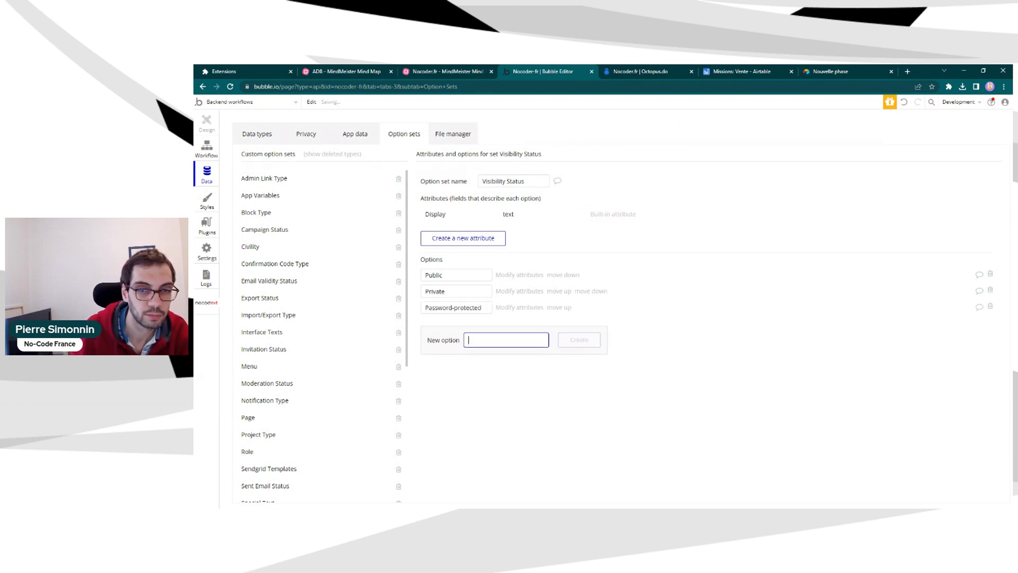
click(617, 344)
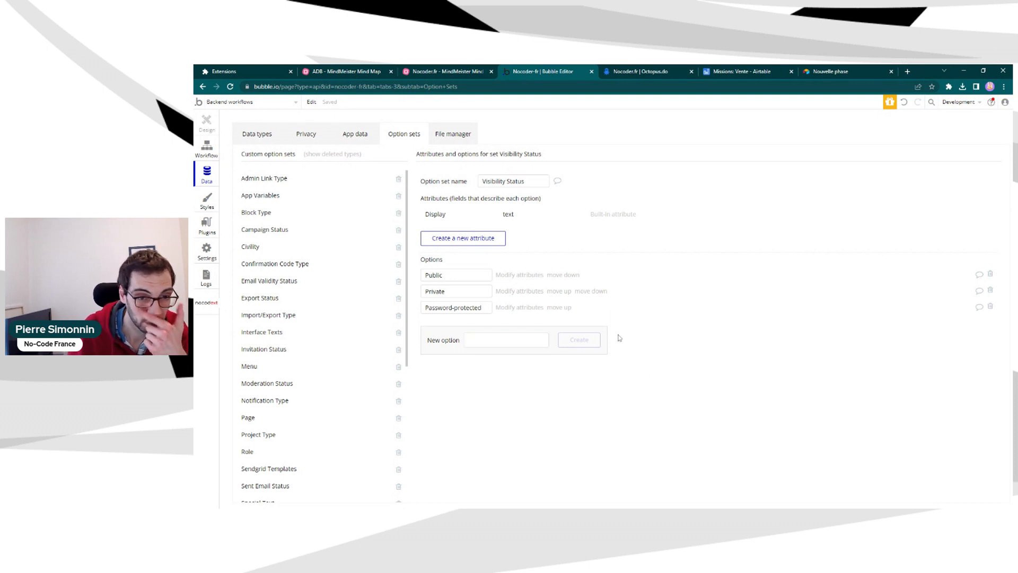
Add an attribute called Color of type Standard colors to the Visibility Status option set
click(519, 275)
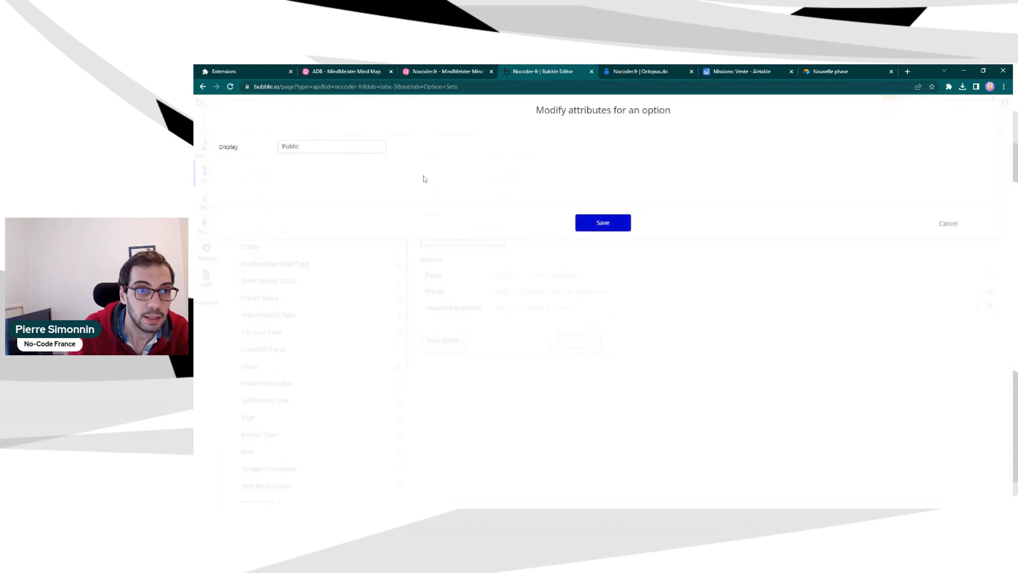
click(947, 223)
click(488, 238)
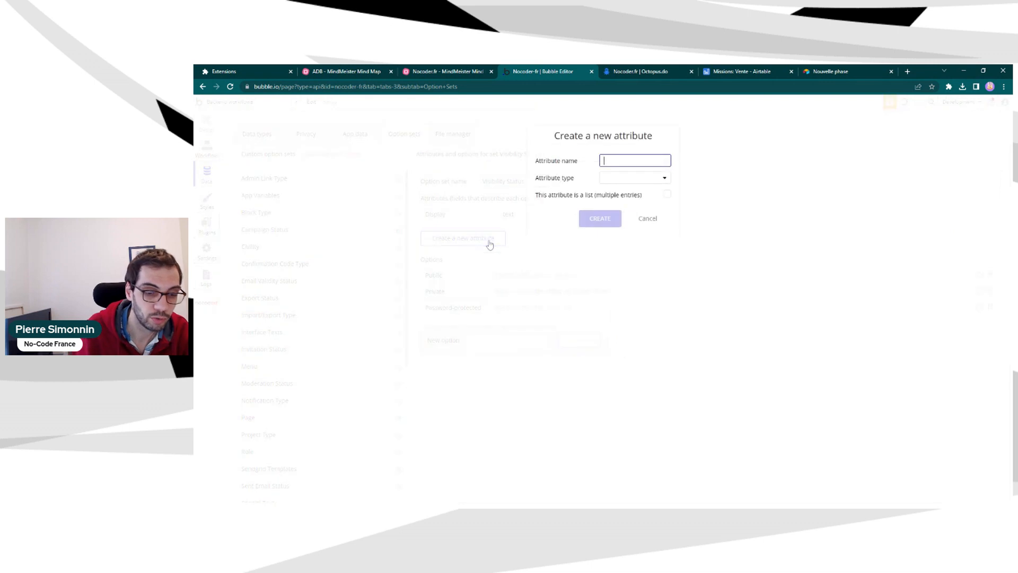
text(Color)
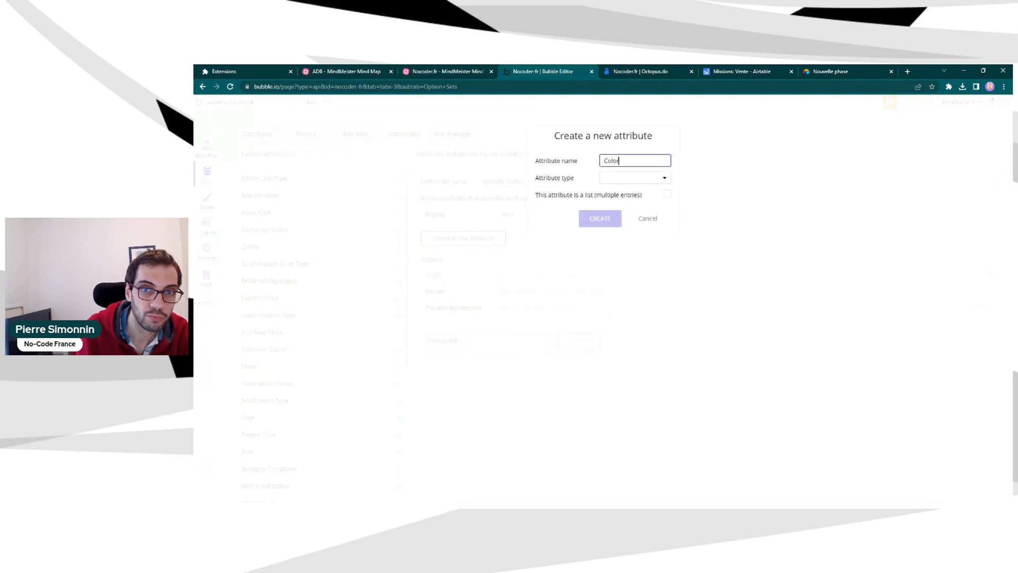
click(621, 182)
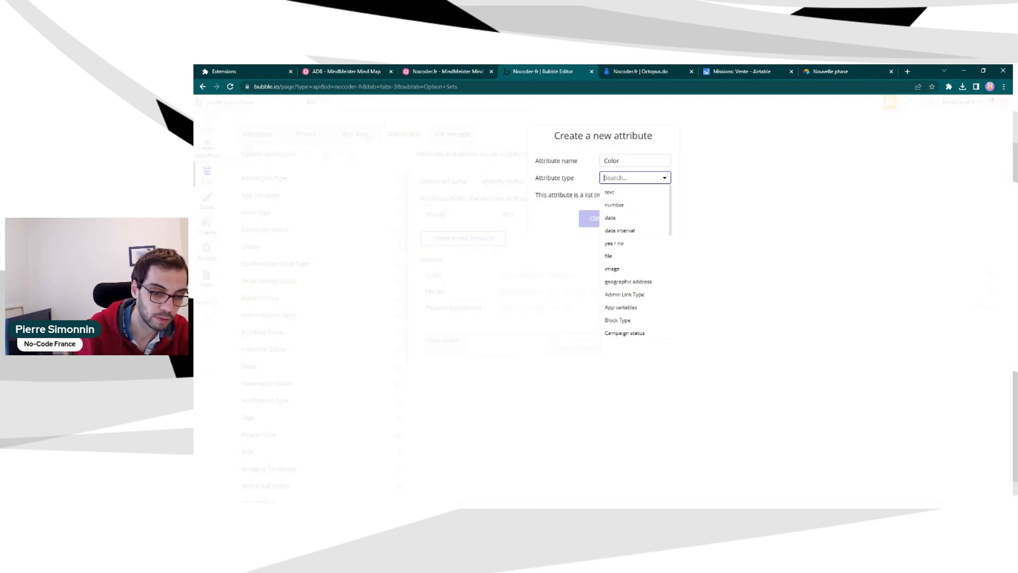
click(625, 282)
click(598, 222)
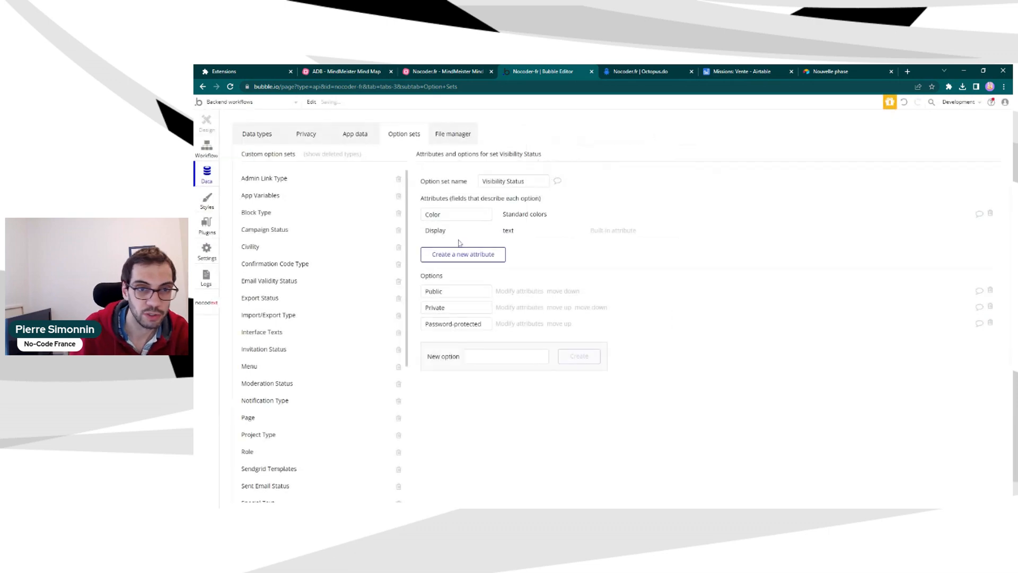
Set the Color attribute of the Public visibility option to Green and save it
click(515, 292)
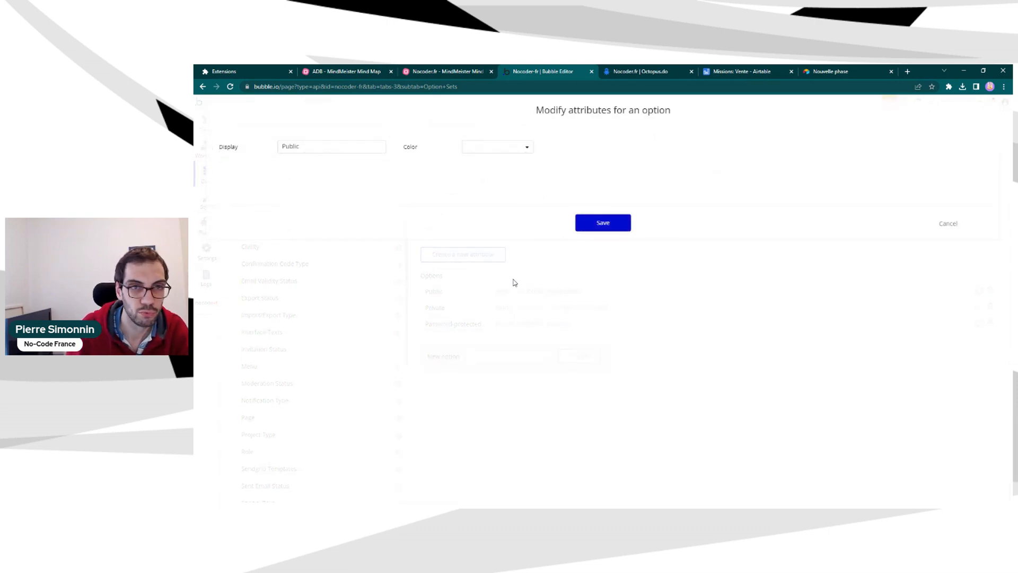
click(485, 147)
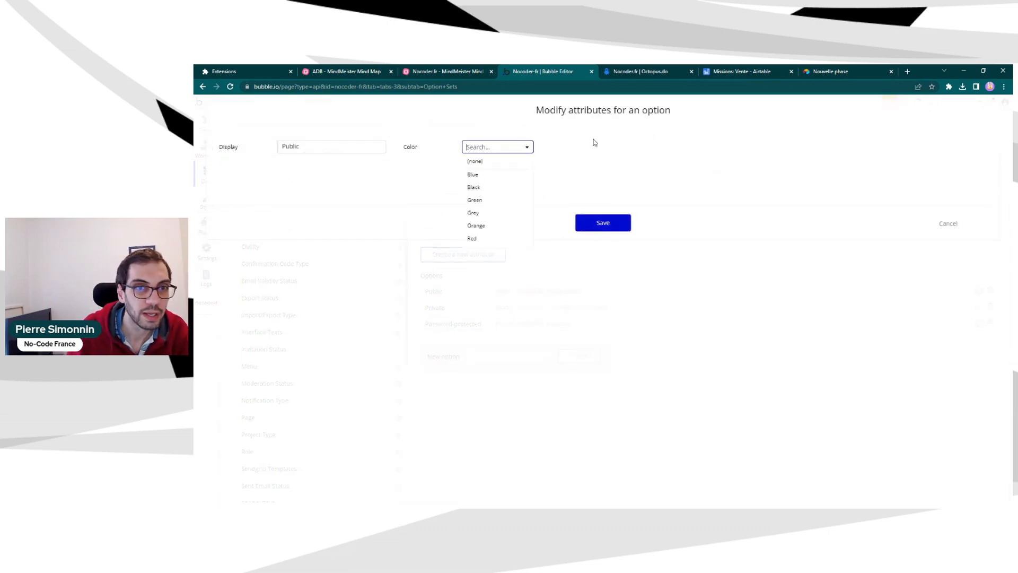
click(477, 200)
click(612, 227)
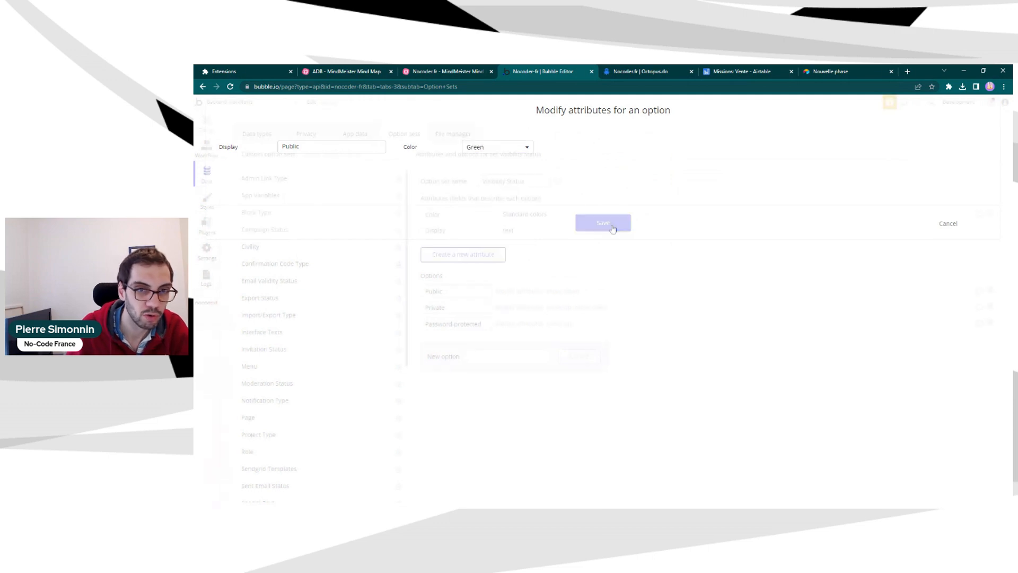
Set the Color attribute of the Private visibility option to Blue and save it
click(504, 307)
click(501, 147)
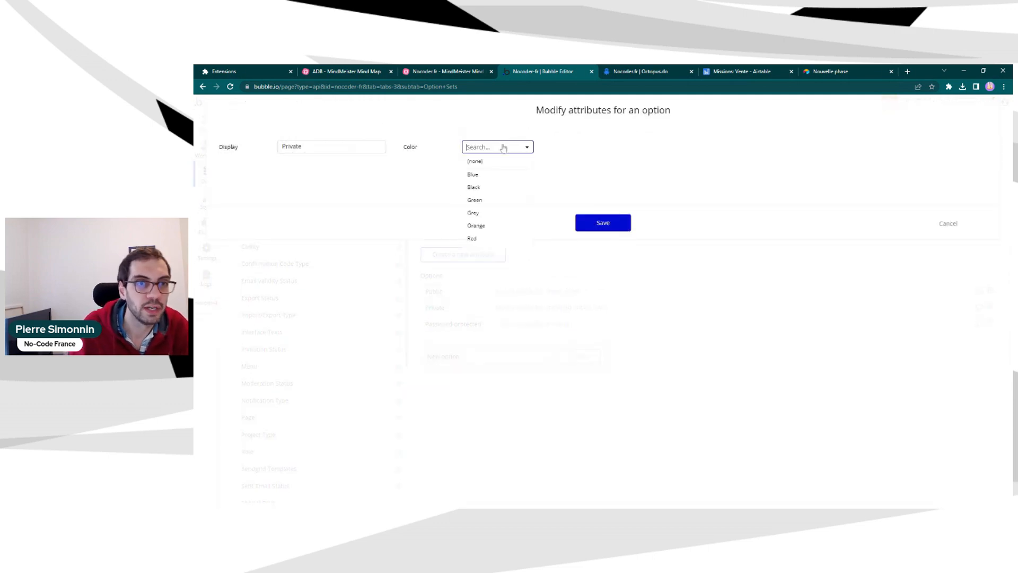
click(489, 175)
click(589, 222)
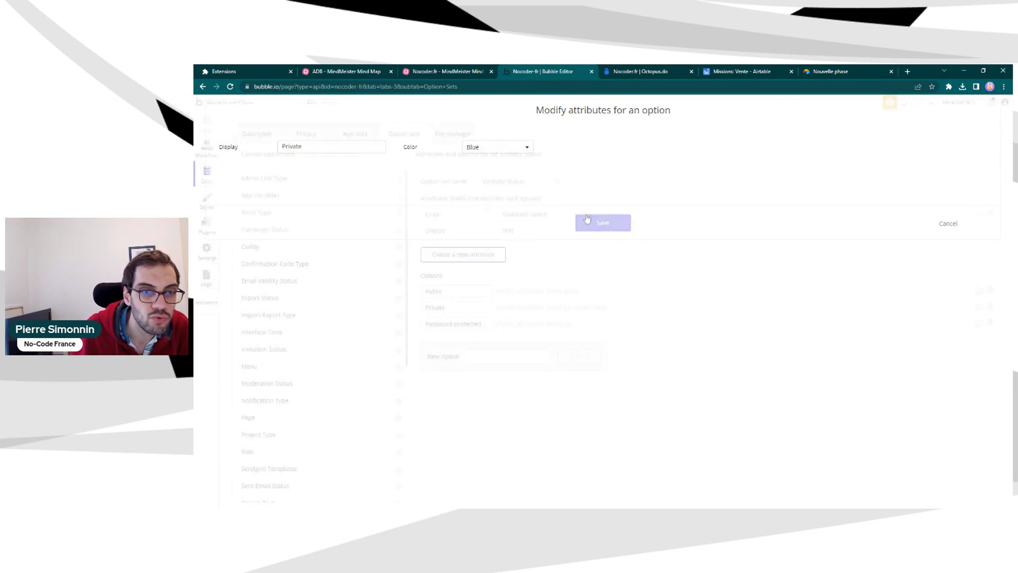
Set the Color attribute of the Password-protected visibility option to Orange and save it
click(517, 324)
click(477, 147)
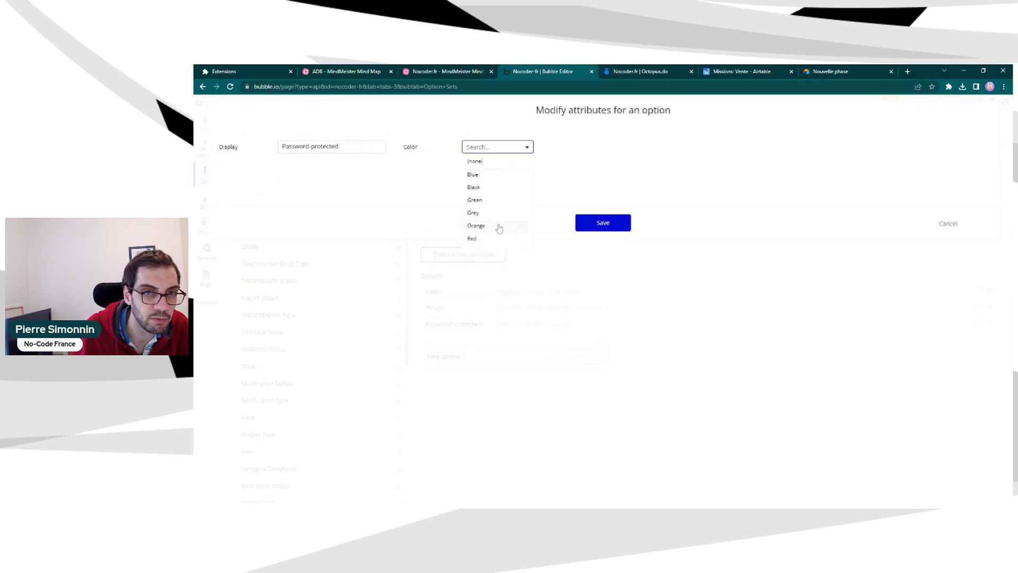
click(499, 227)
click(587, 225)
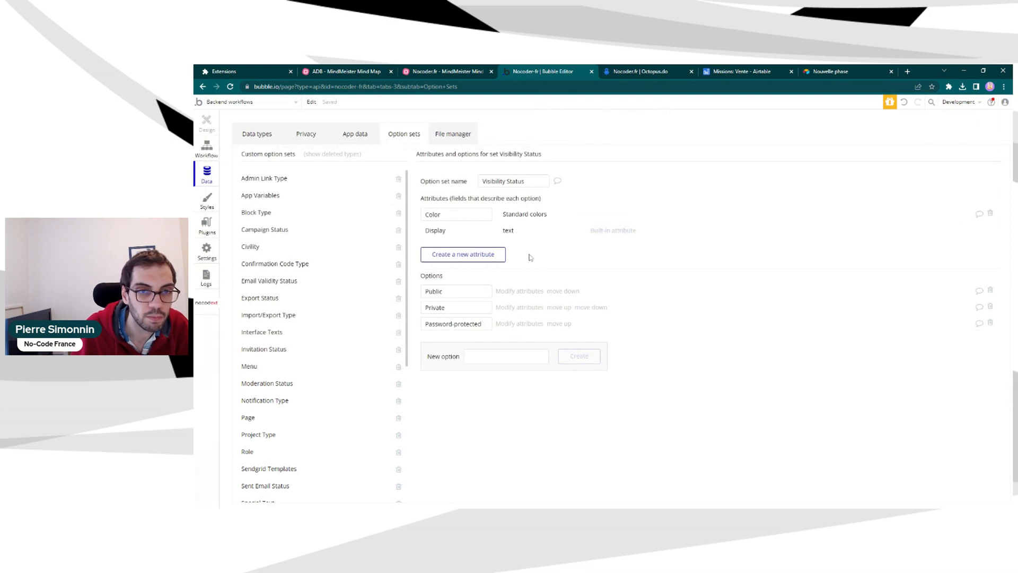
Review the attributes and options of the Standard colors option set, then open the fields of the Project data type
scroll(339, 325, down, 3)
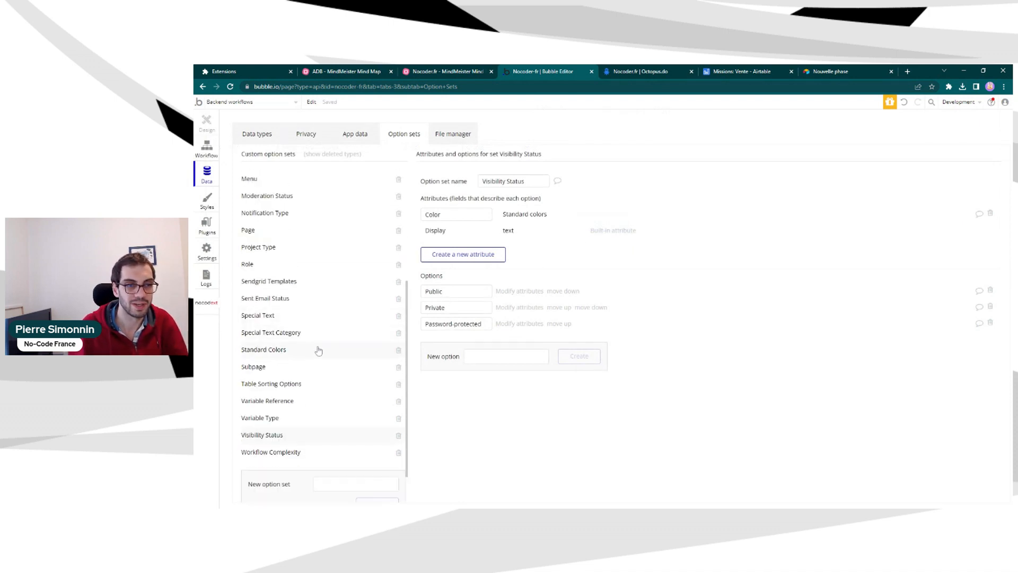
click(297, 353)
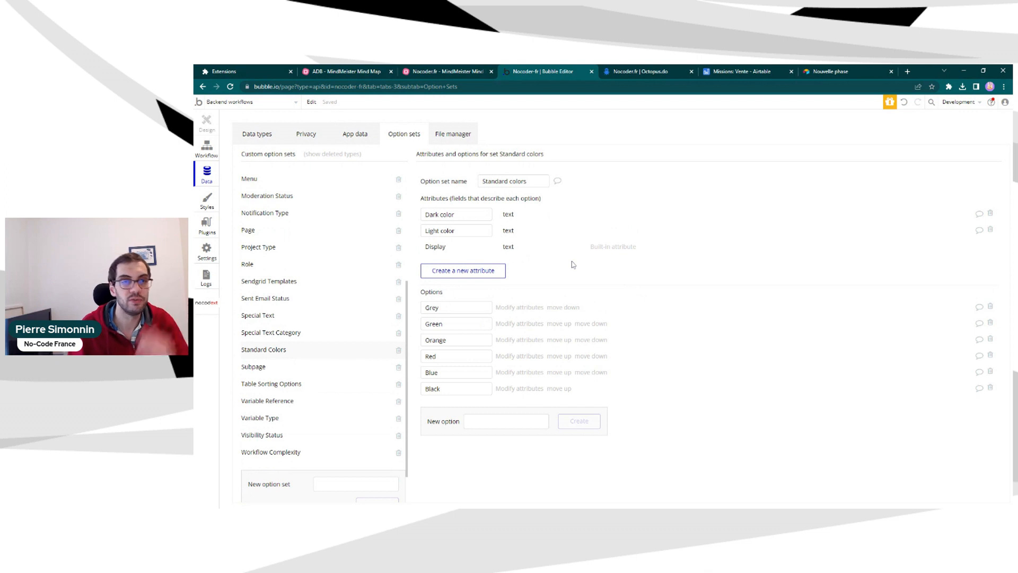
click(263, 132)
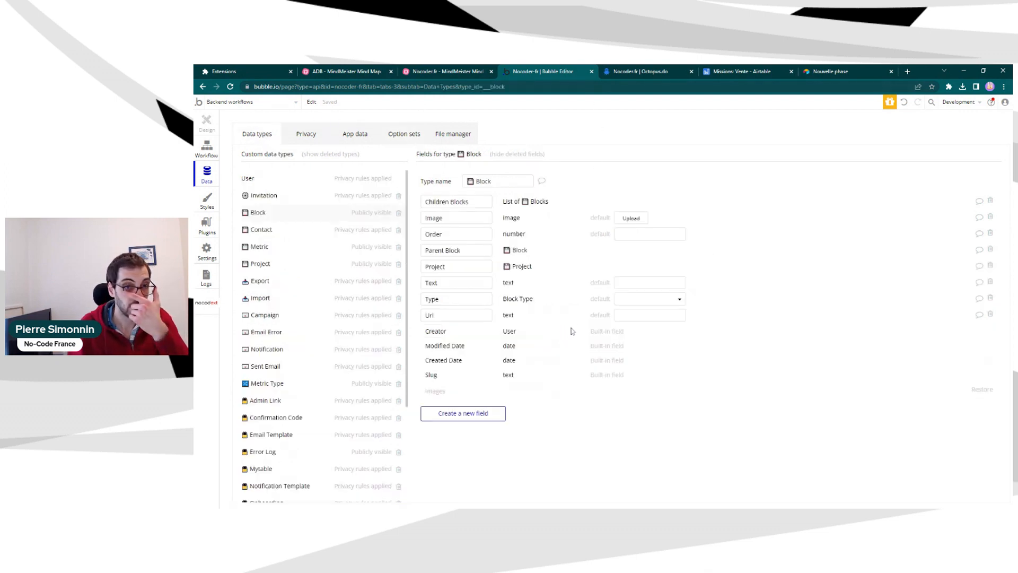
click(306, 264)
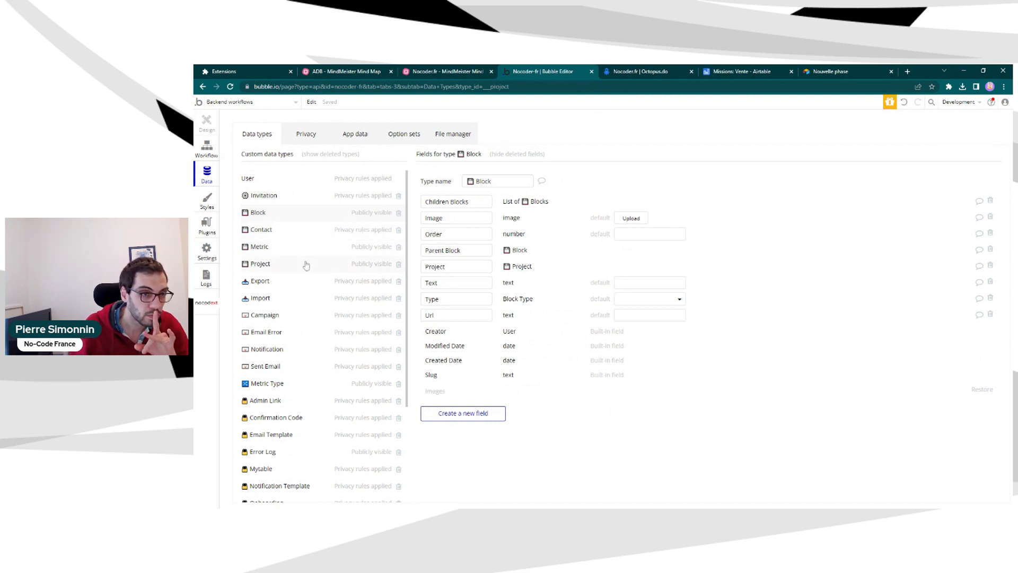
click(463, 334)
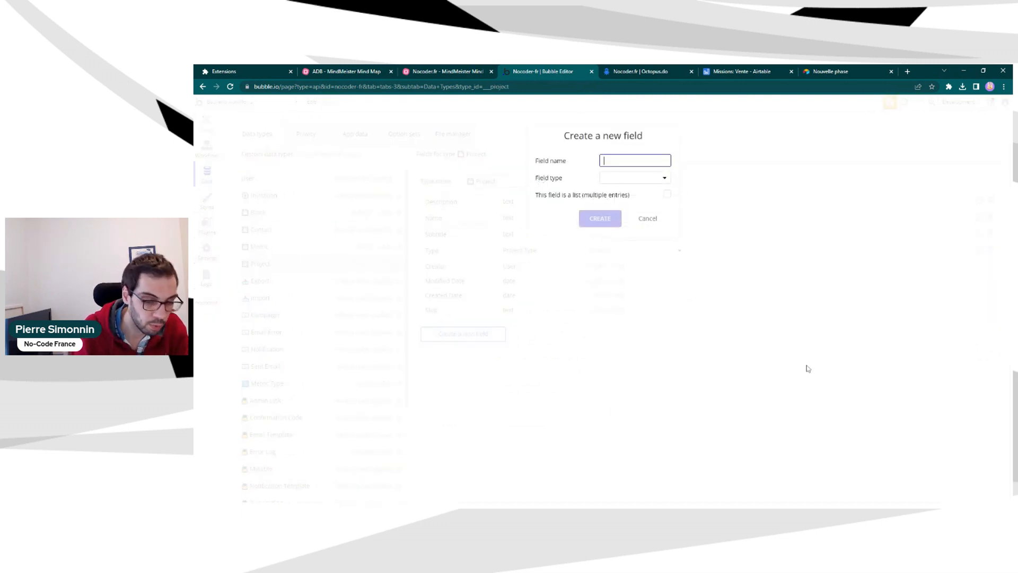
text(Pro)
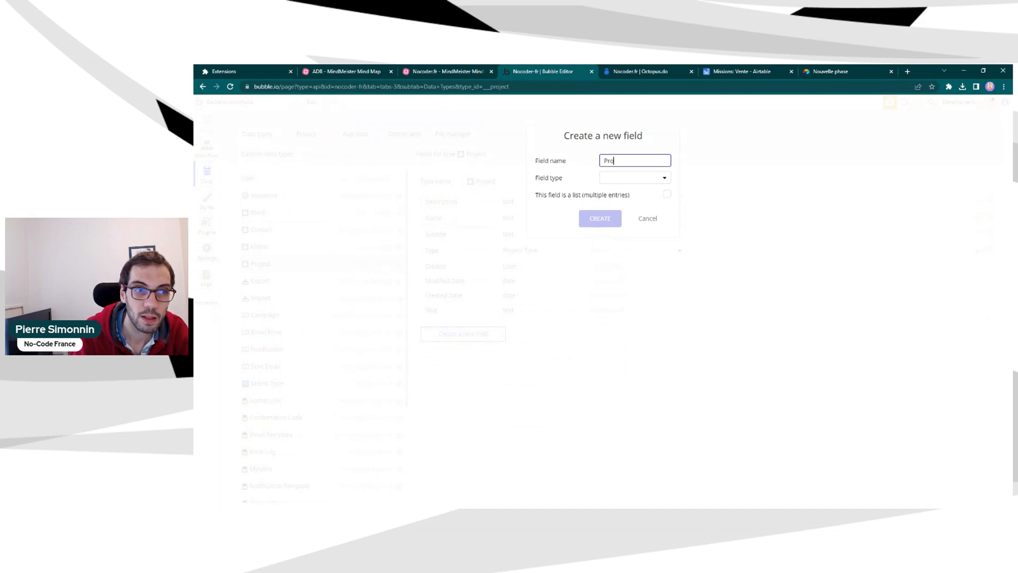
key(Escape)
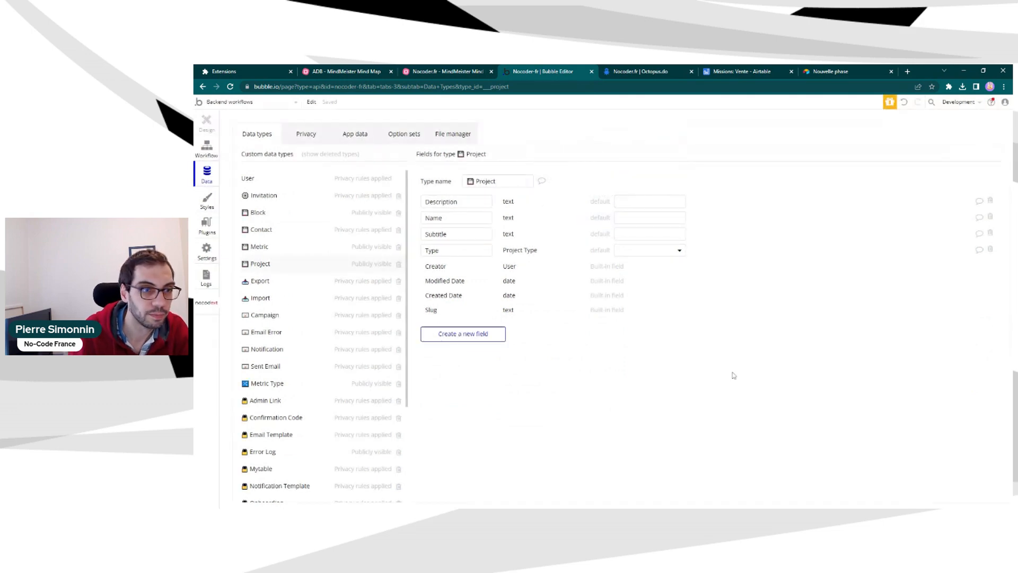
Create a field named Visibility Status of type Visibility Status on the Project data type
click(452, 334)
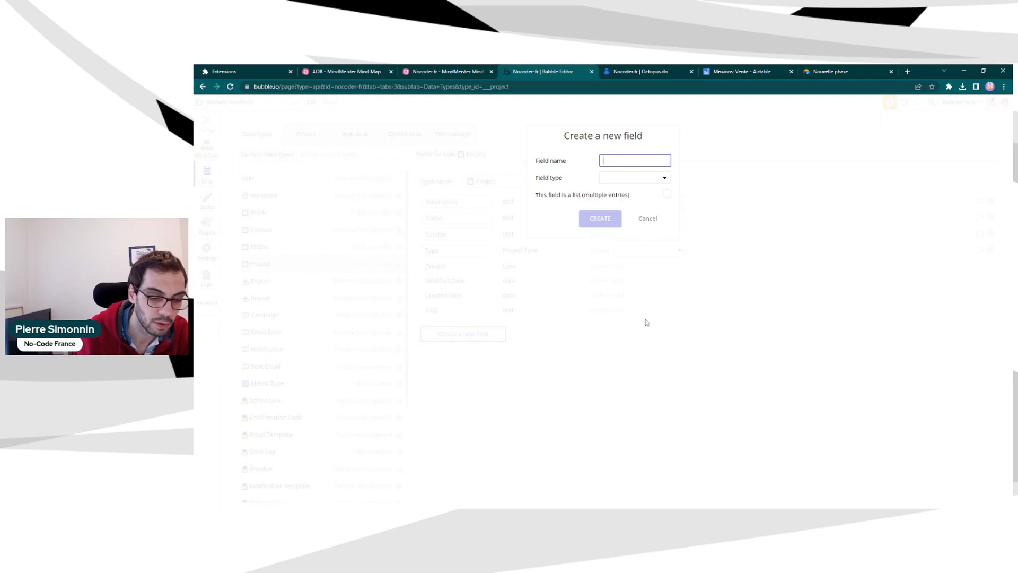
text(Visibi)
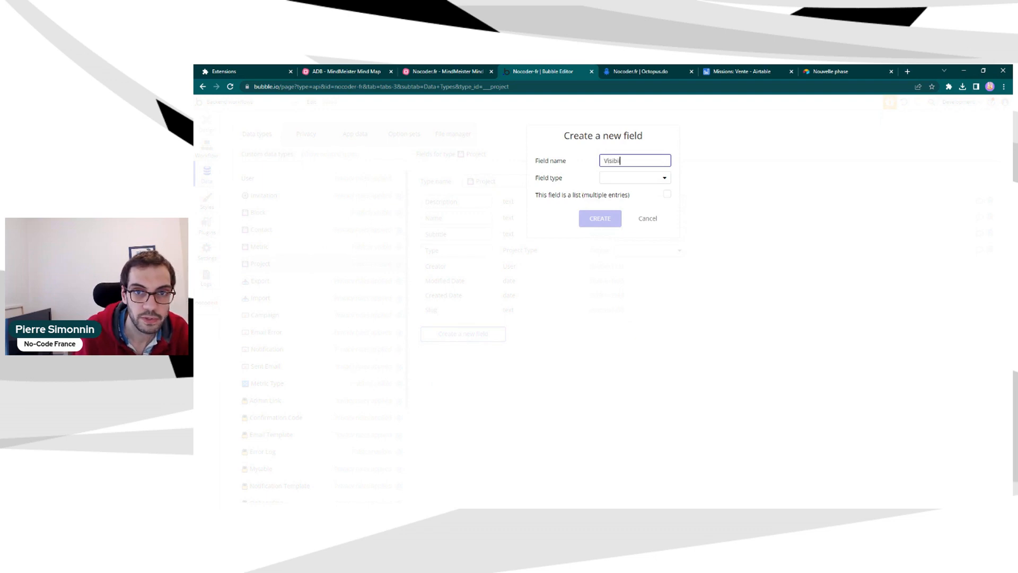
text(lity Status)
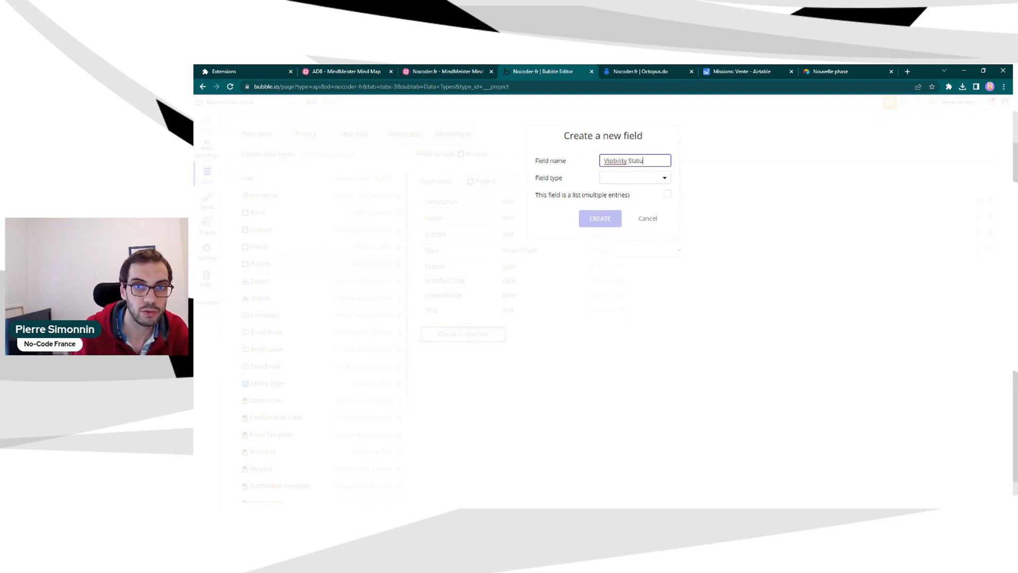
click(640, 181)
text(stat)
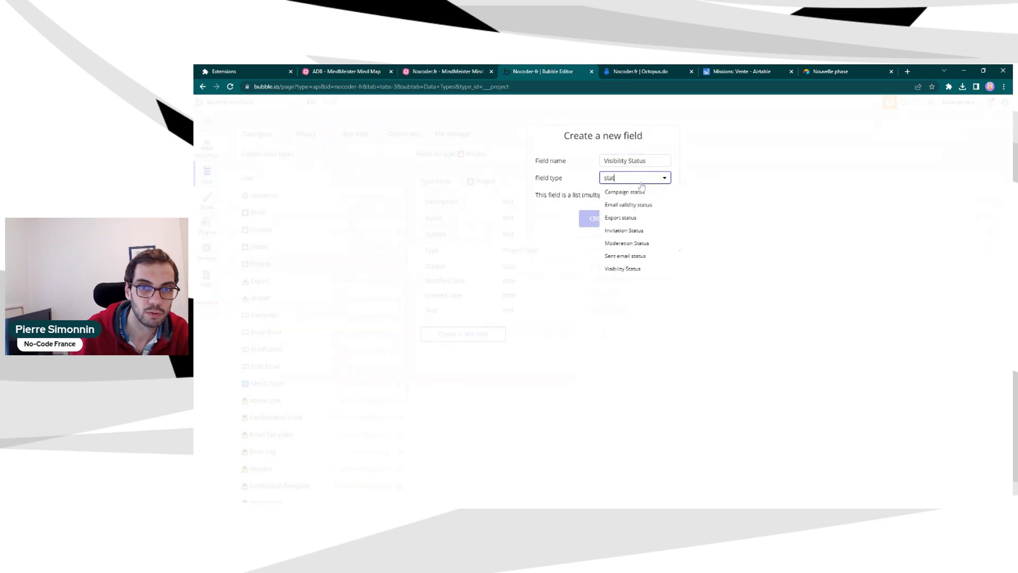
click(626, 269)
click(606, 222)
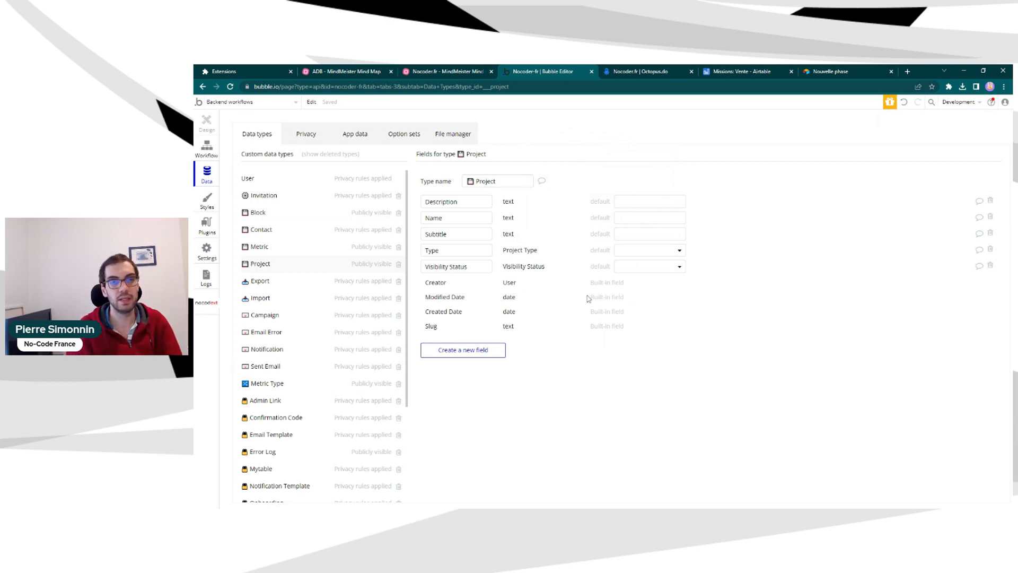
Define a new privacy rule named Public for the Project data type
click(306, 134)
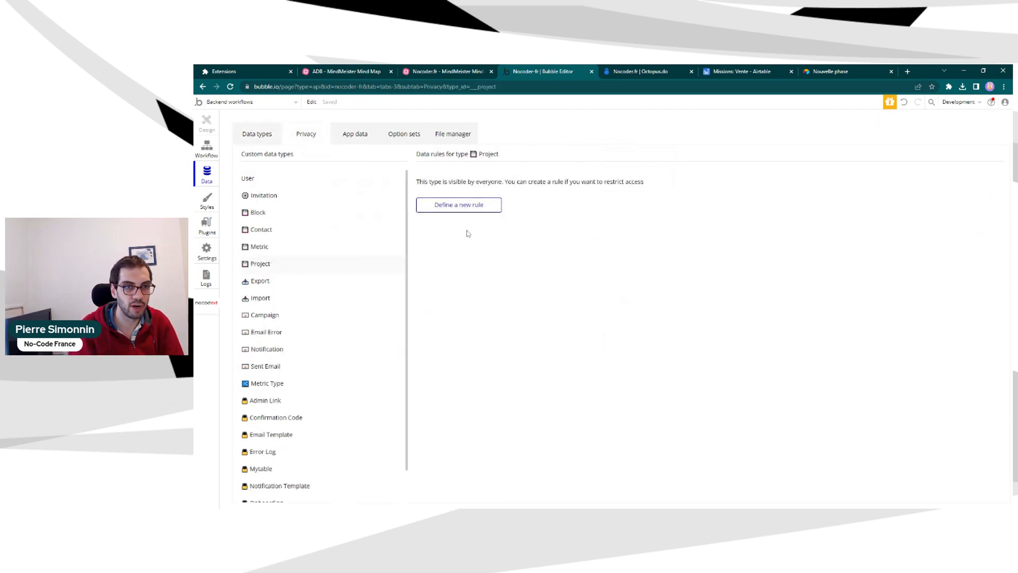
click(460, 206)
text(Public)
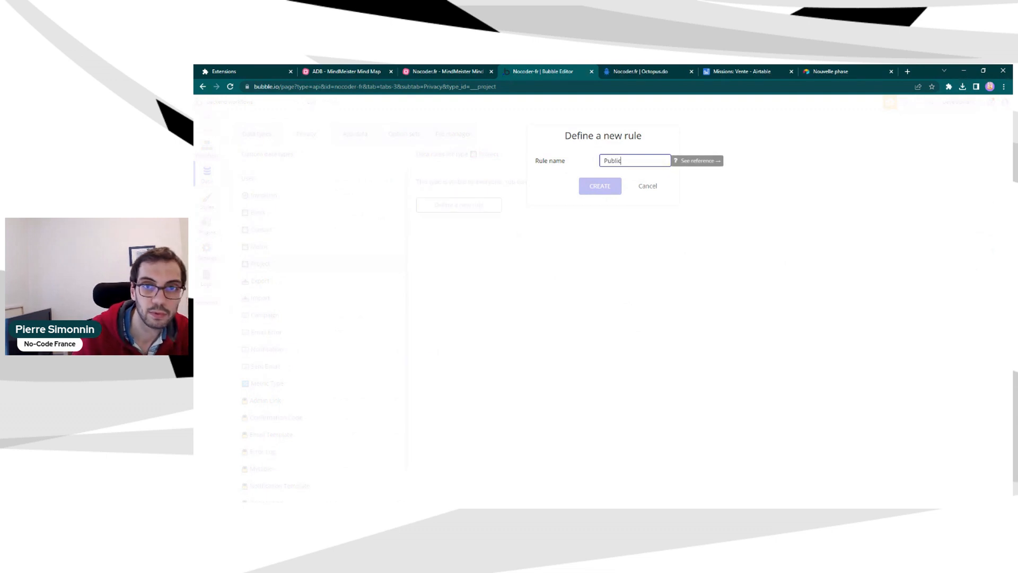
click(661, 147)
click(599, 185)
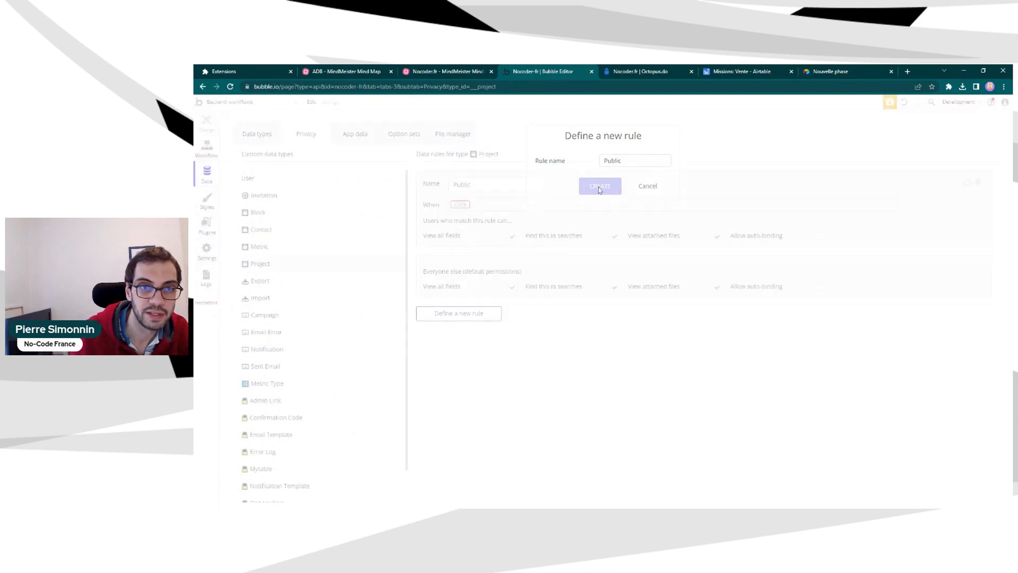
Set the condition of the Public rule to "This Project's Visibility Status is Public"
click(456, 205)
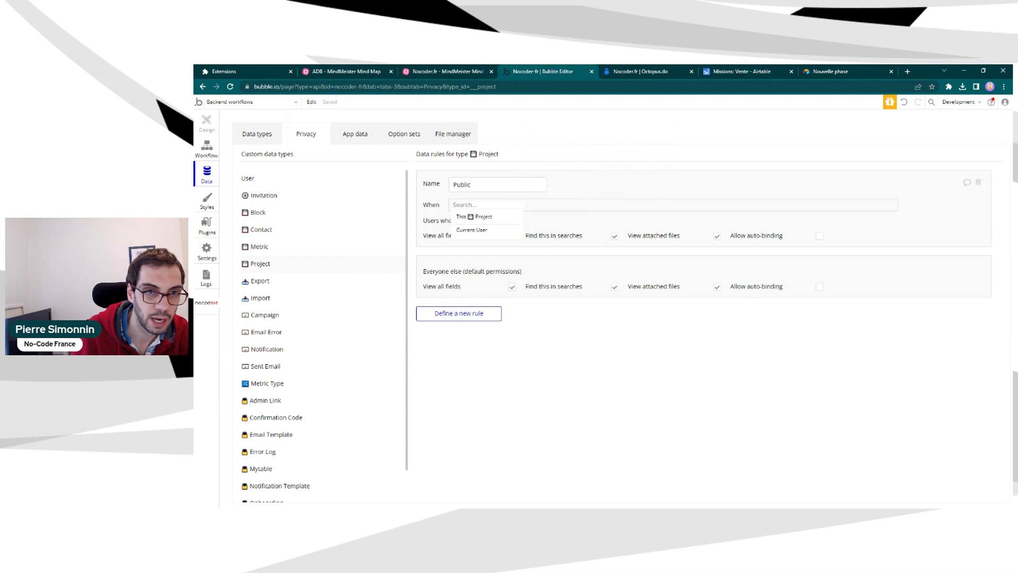
click(477, 232)
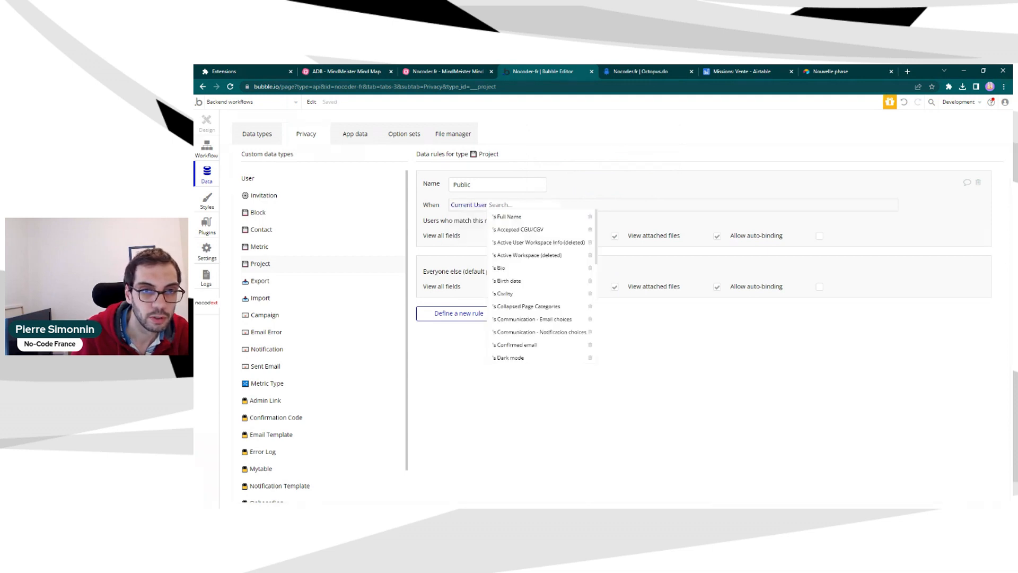
click(474, 204)
click(470, 222)
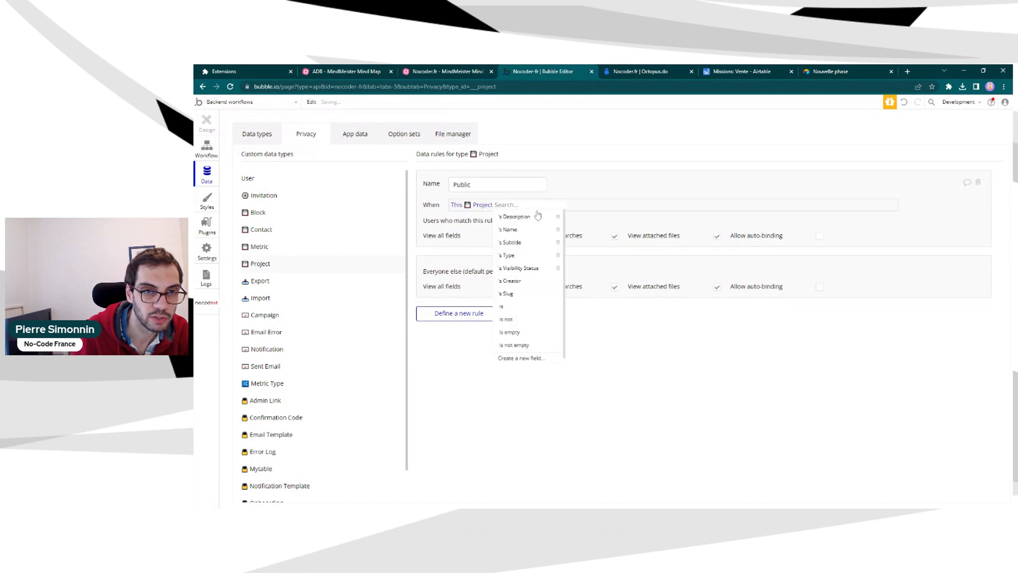
click(522, 268)
click(580, 217)
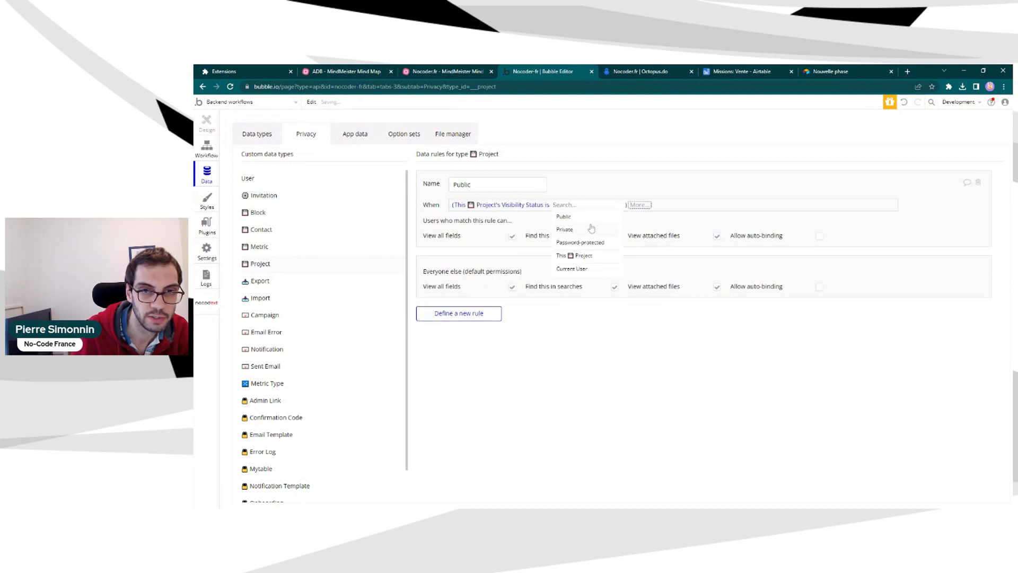
click(586, 217)
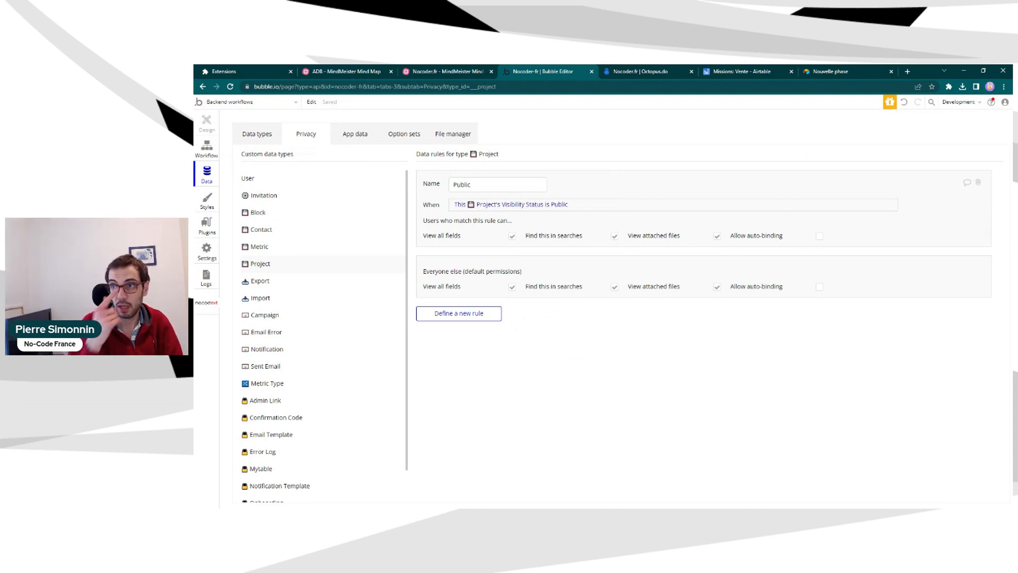
Define a second privacy rule named Creator for the Project data type
click(433, 316)
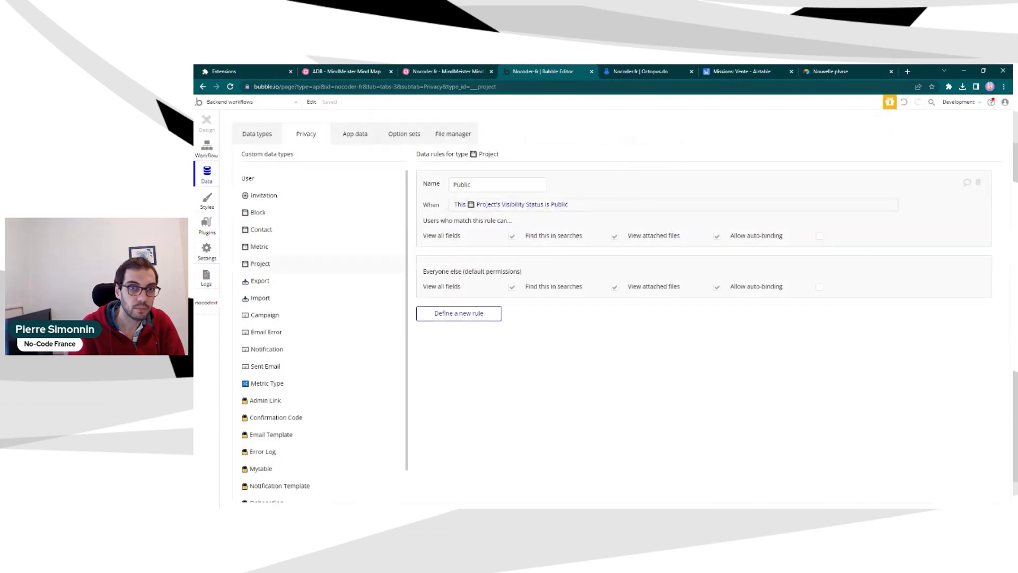
click(458, 313)
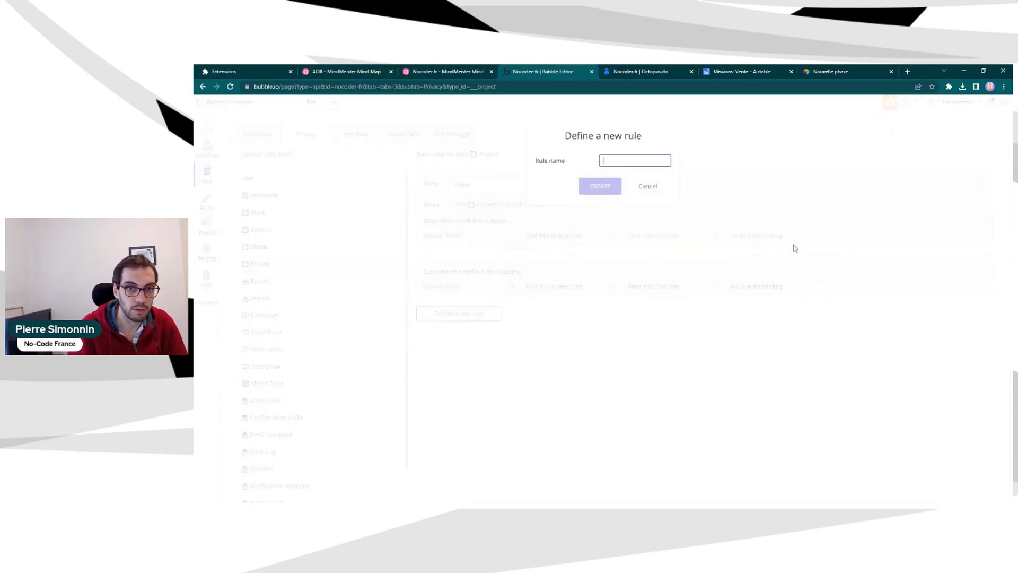
text(Creator)
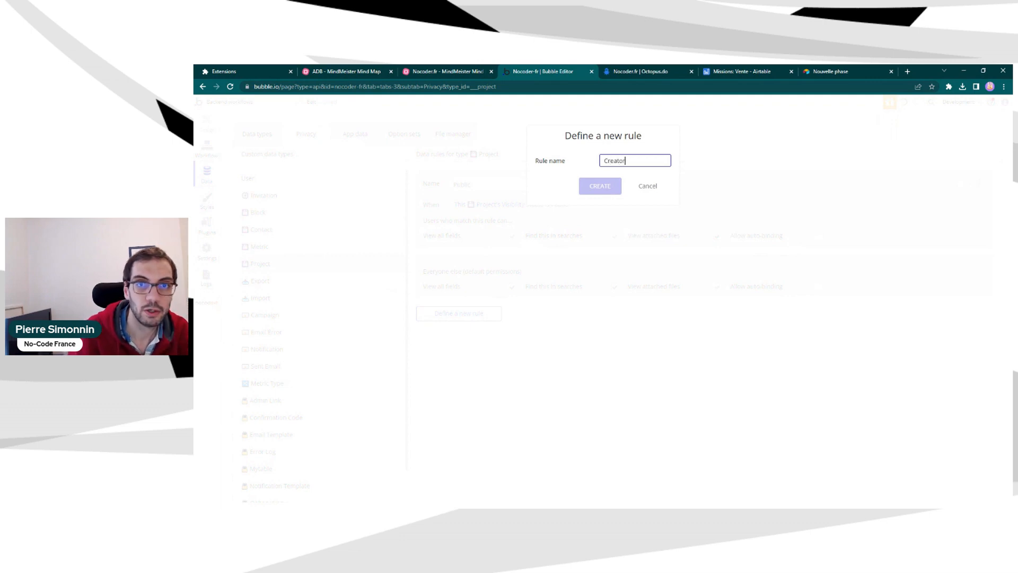
click(599, 186)
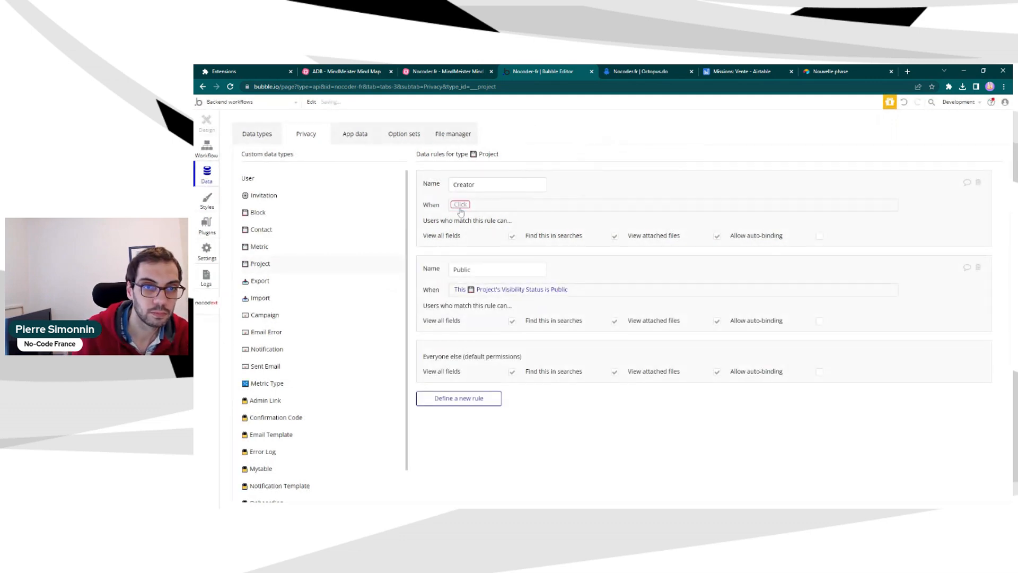
Set the condition of the Creator rule to "This Project's Creator is Current User"
click(475, 218)
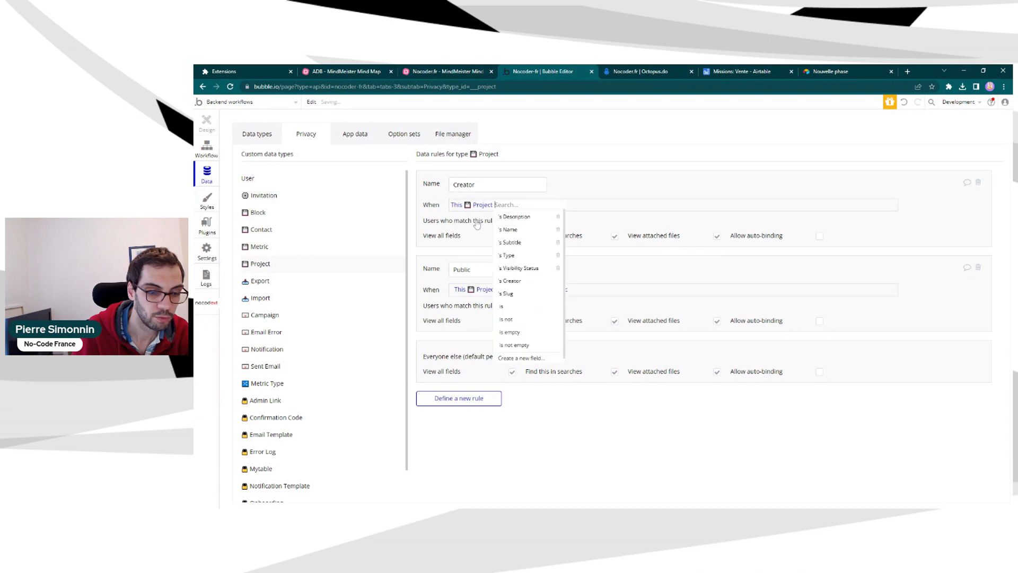
text(cr)
click(509, 229)
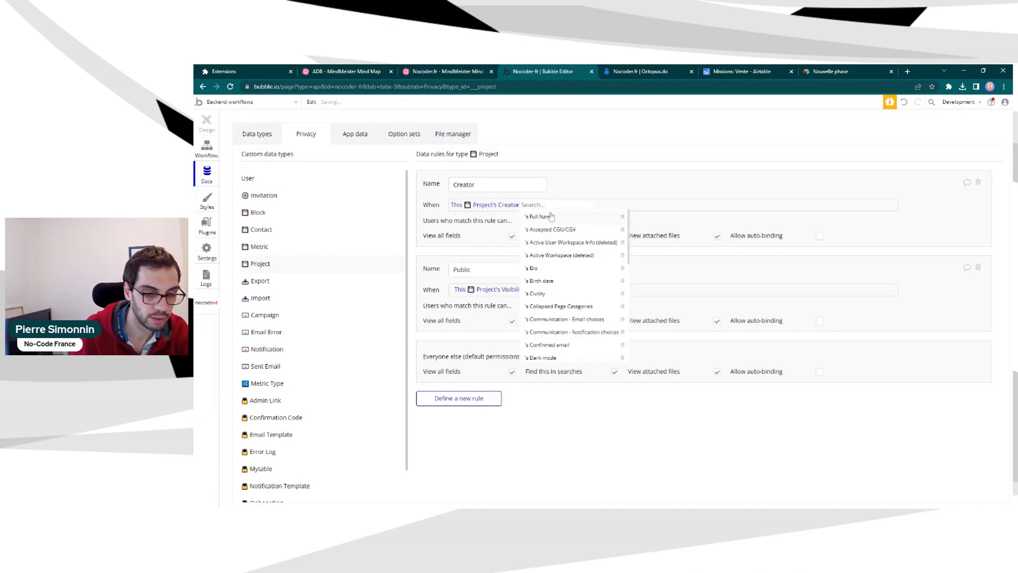
text(is)
click(541, 218)
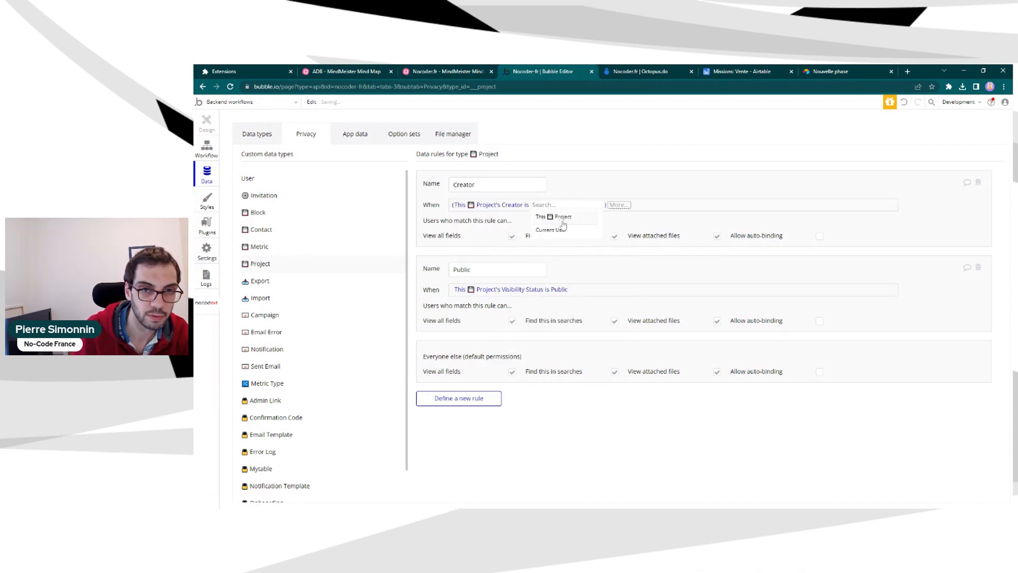
click(560, 230)
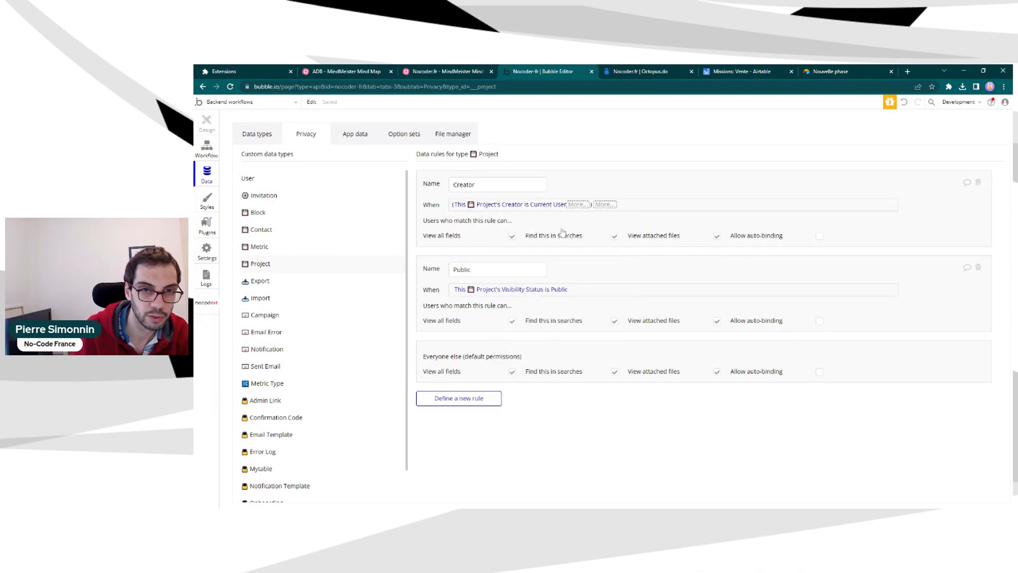
Allow auto-binding in the Creator rule for the Description, Name, Subtitle and Visibility Status fields
click(819, 236)
click(512, 258)
click(608, 259)
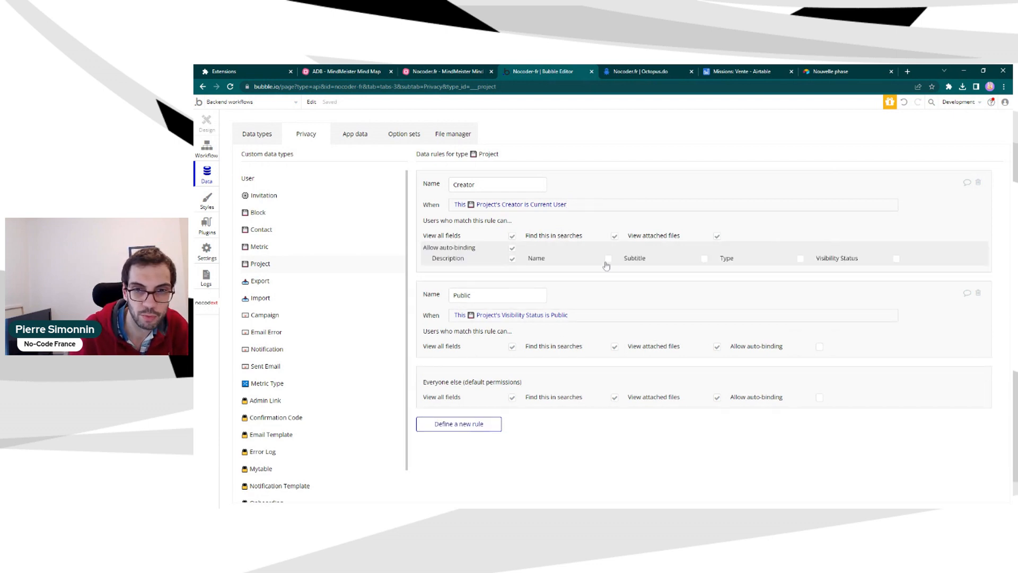
click(704, 259)
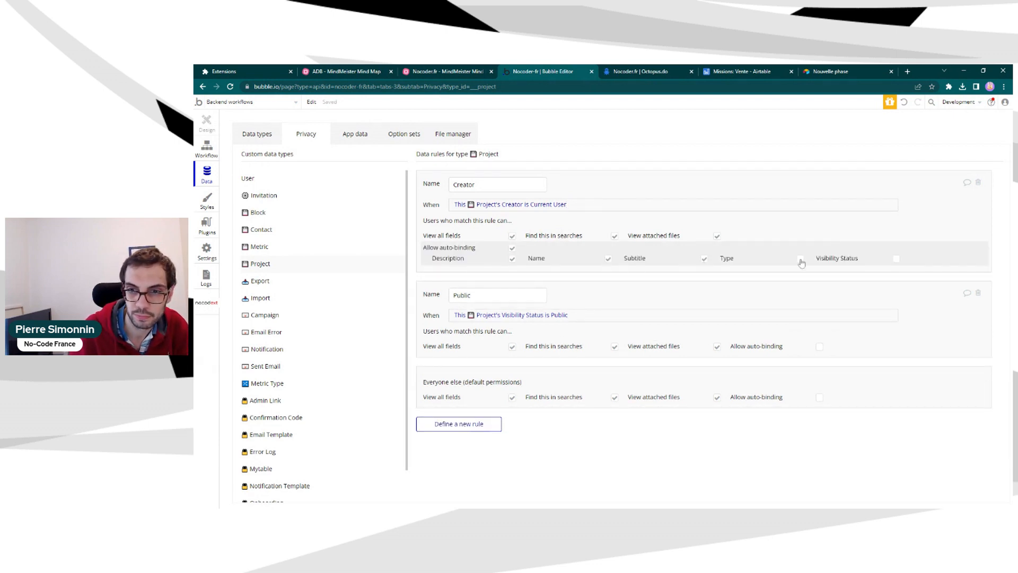
click(896, 259)
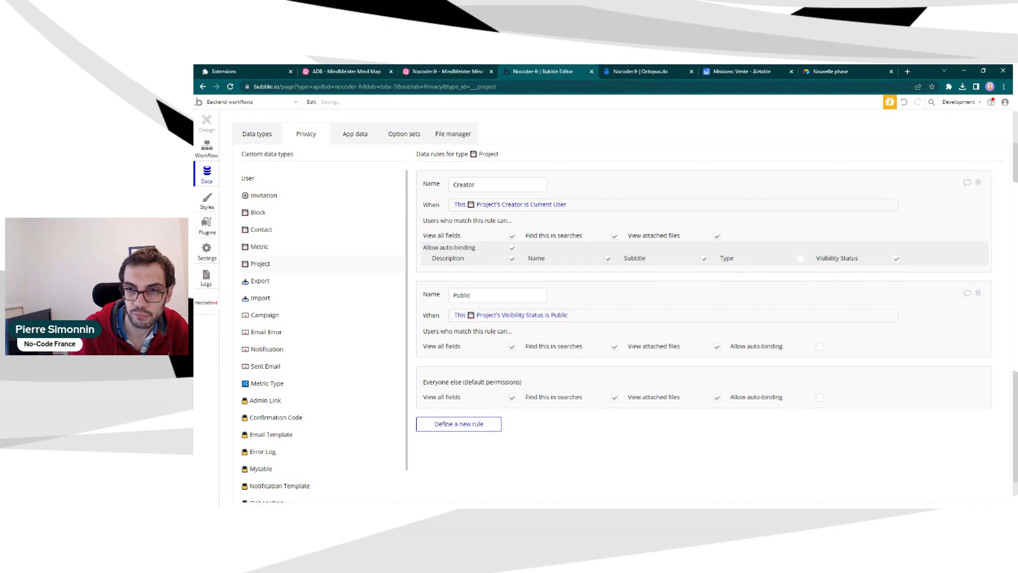
Allow auto-binding for the Type field in the Creator rule of the Project data type
click(803, 259)
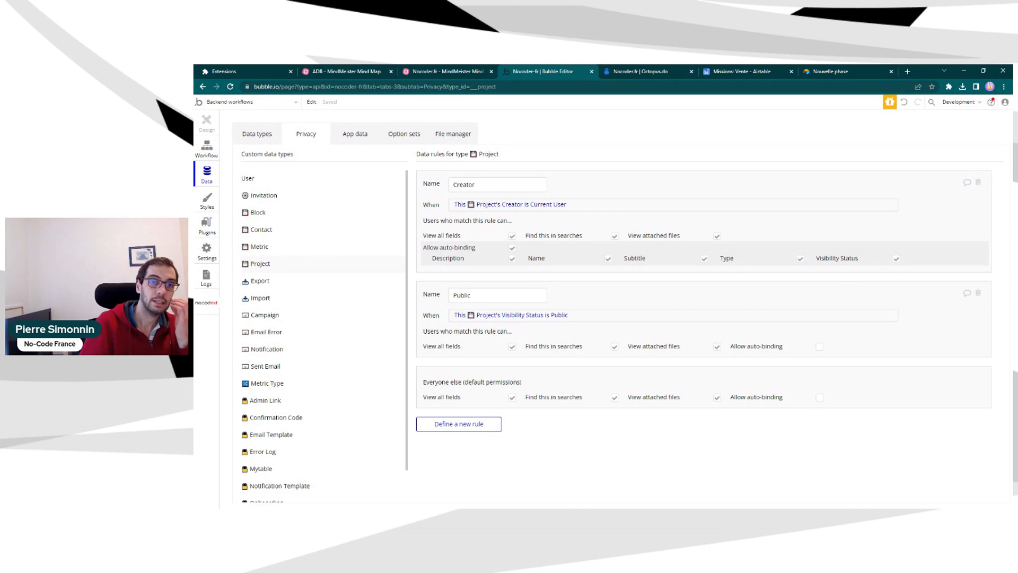
Define a privacy rule named Password-protected for the Project data type
click(466, 427)
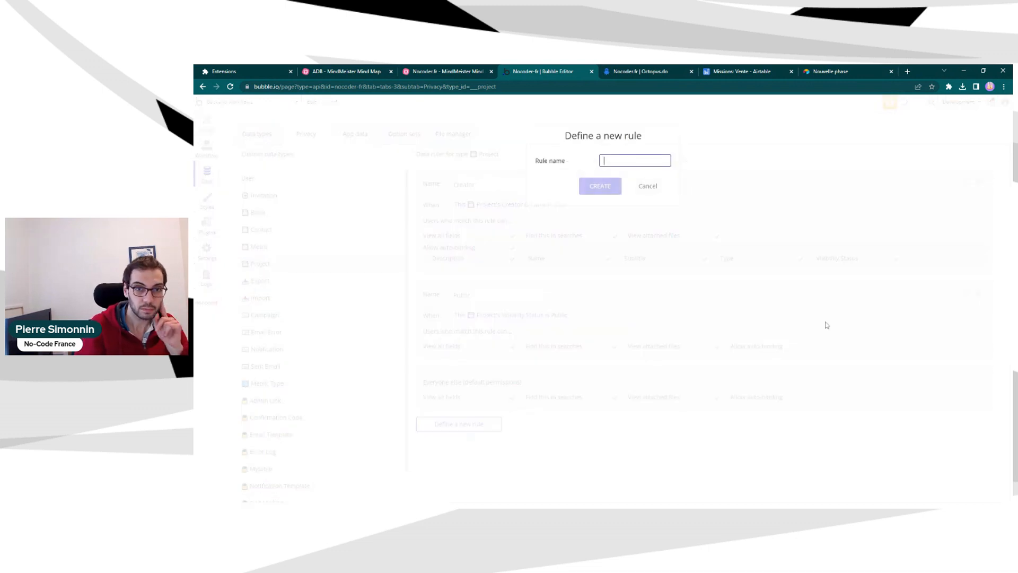
text(Passowrd)
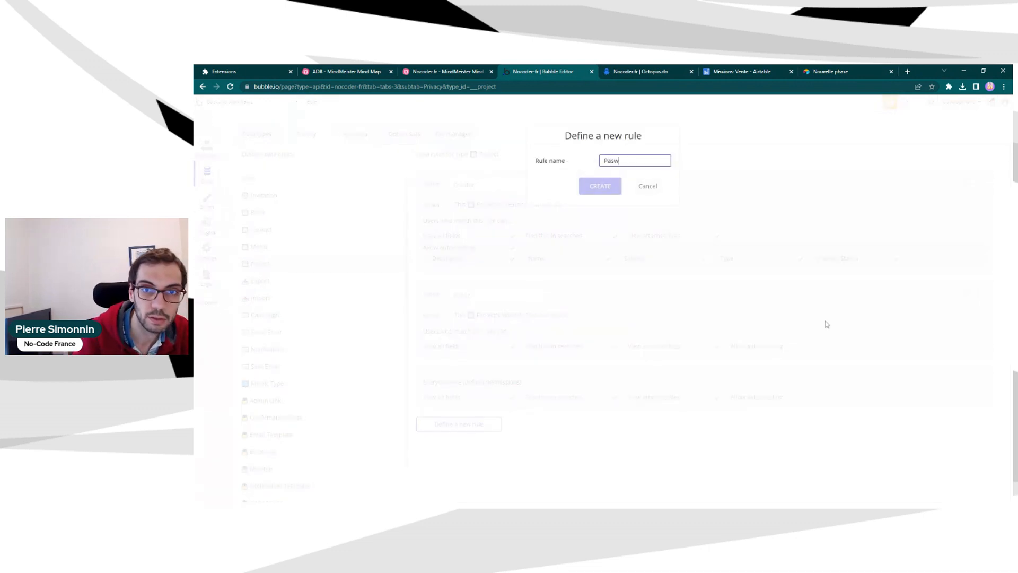
key(BackSpace)
key(BackSpace)
key(BackSpace)
text(rd-)
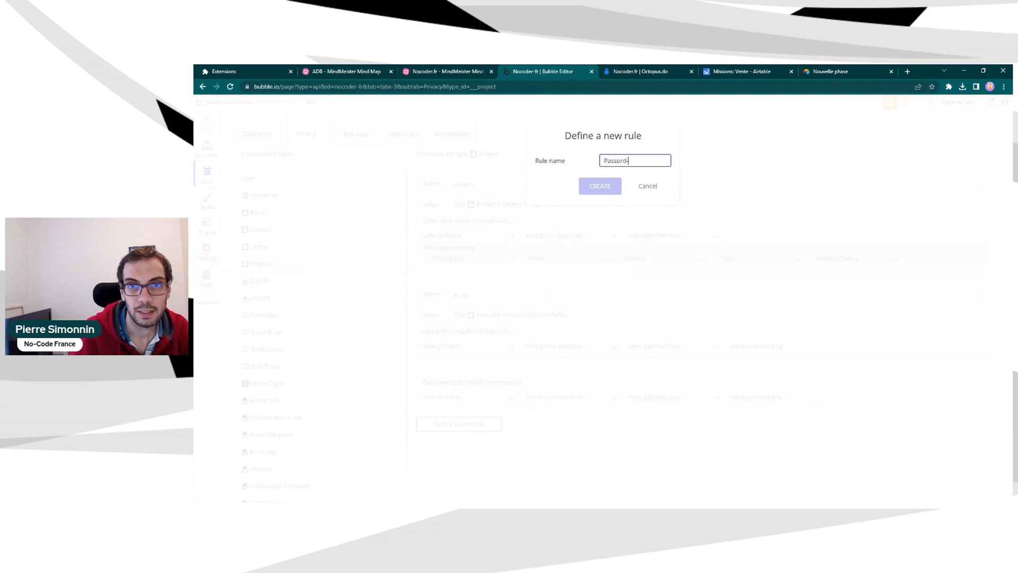
text(prof)
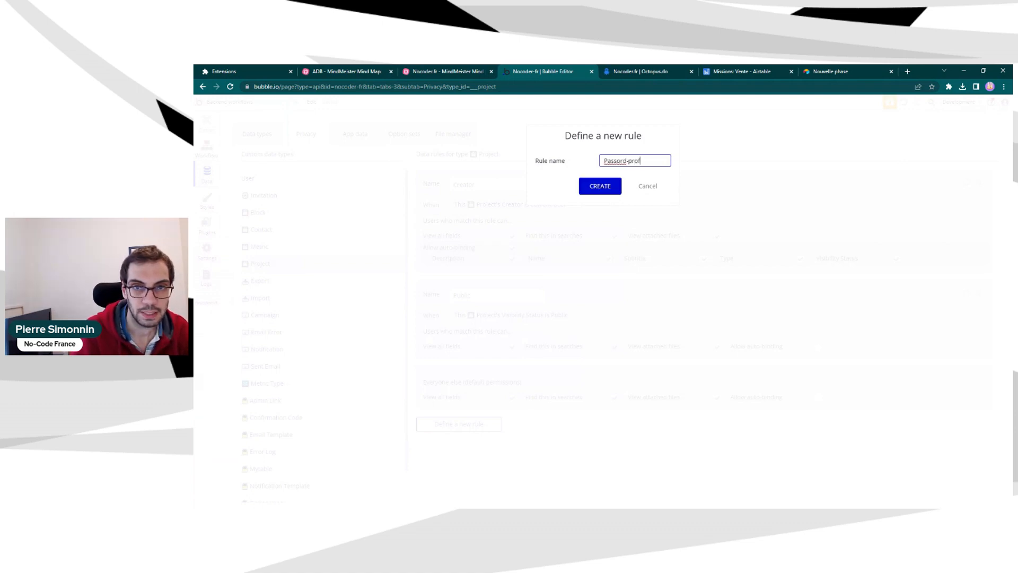
key(BackSpace)
text(tected)
key(Return)
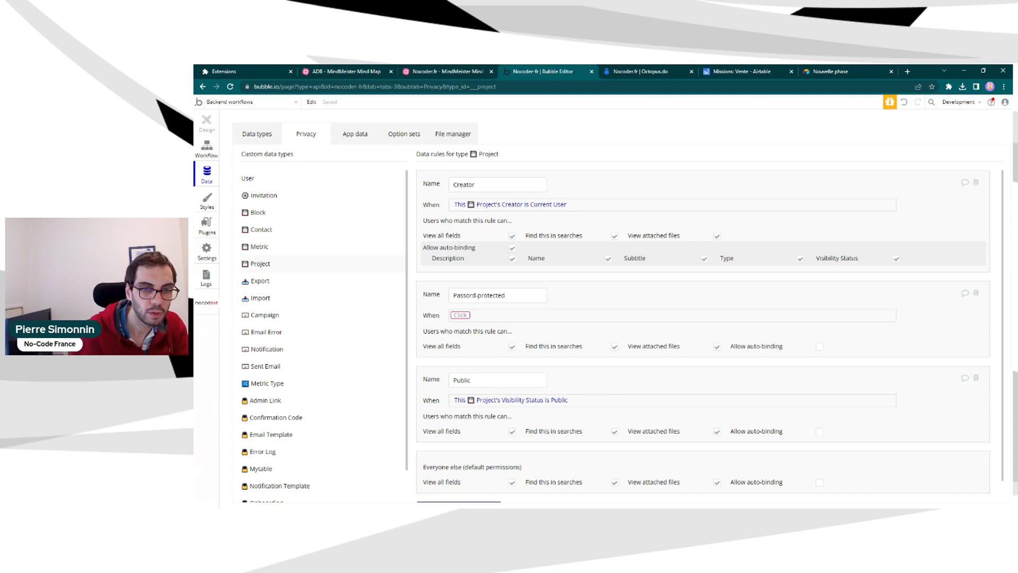
click(466, 295)
text(w)
key(Return)
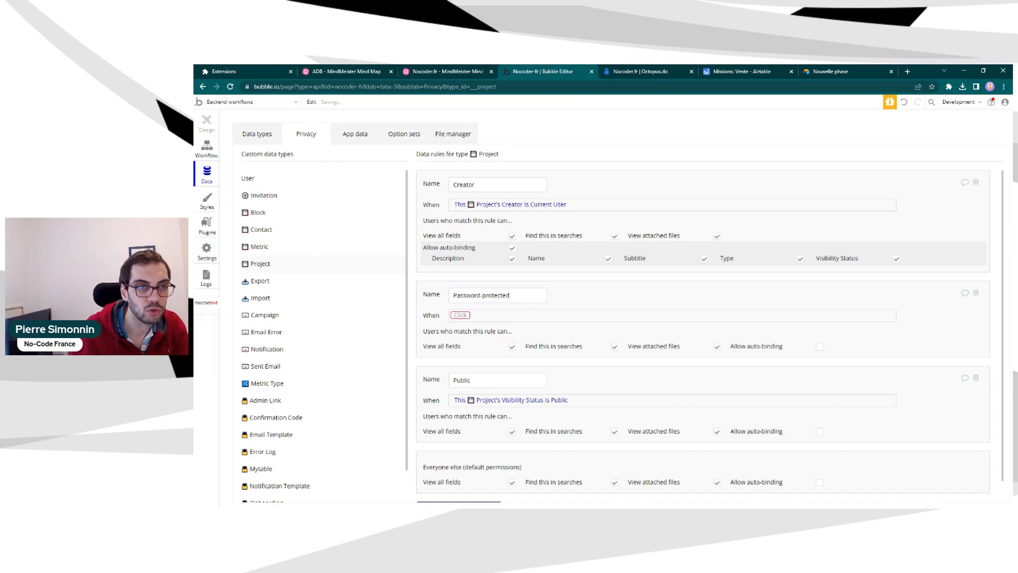
Delete the Grades, Active User Workspace and Active Workspace fields from the User data type
click(264, 141)
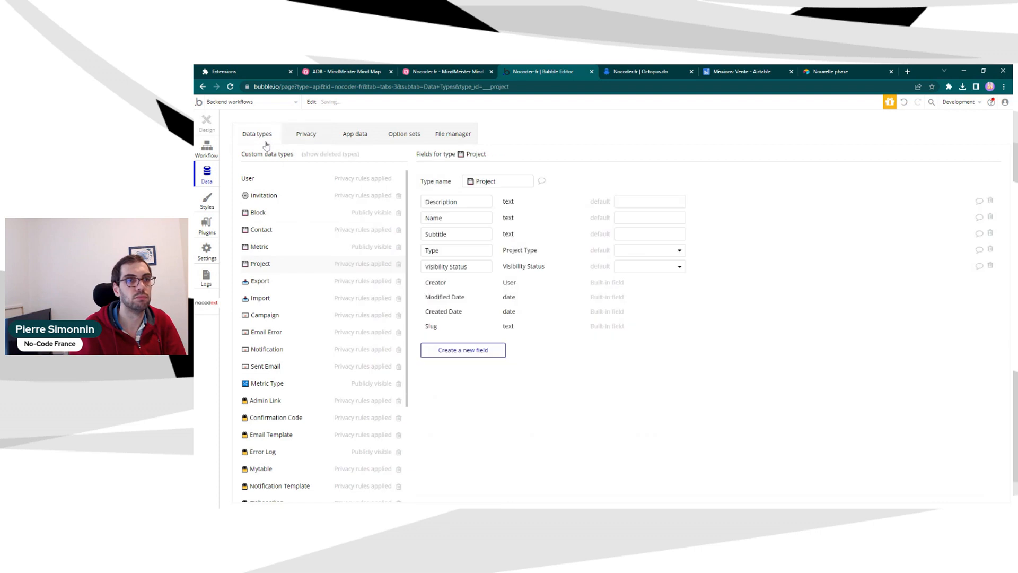
click(293, 181)
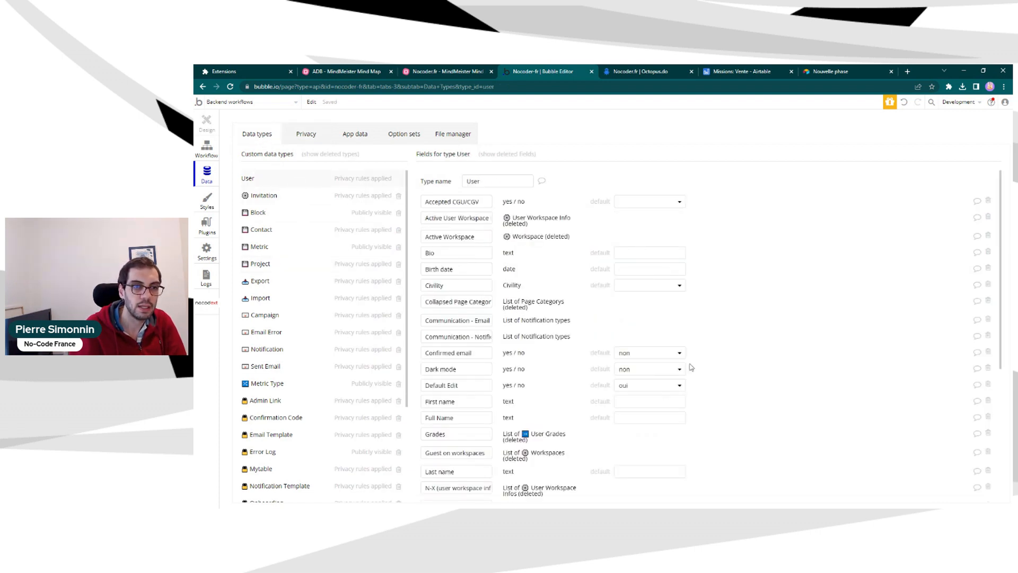
scroll(689, 365, down, 5)
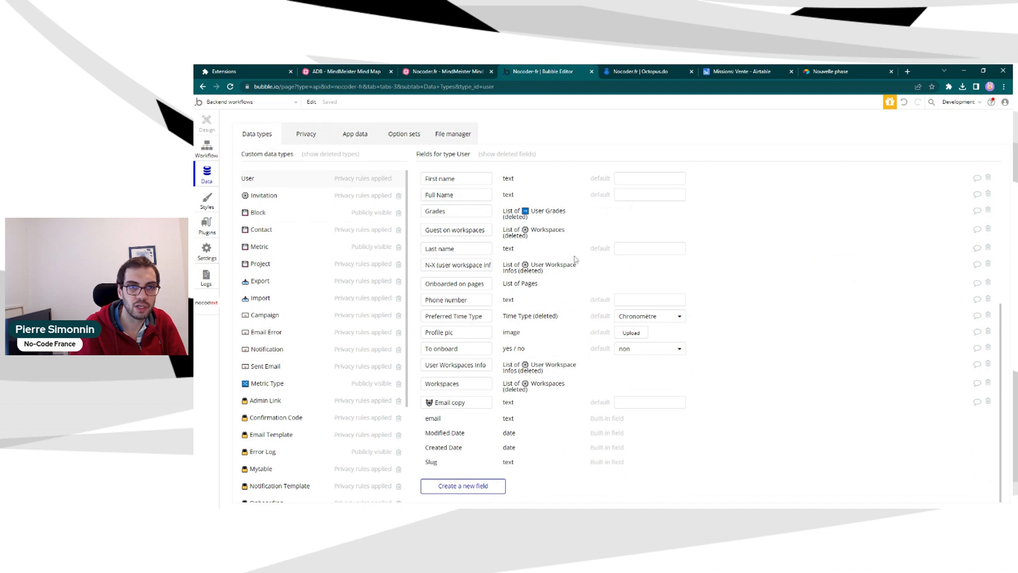
click(988, 210)
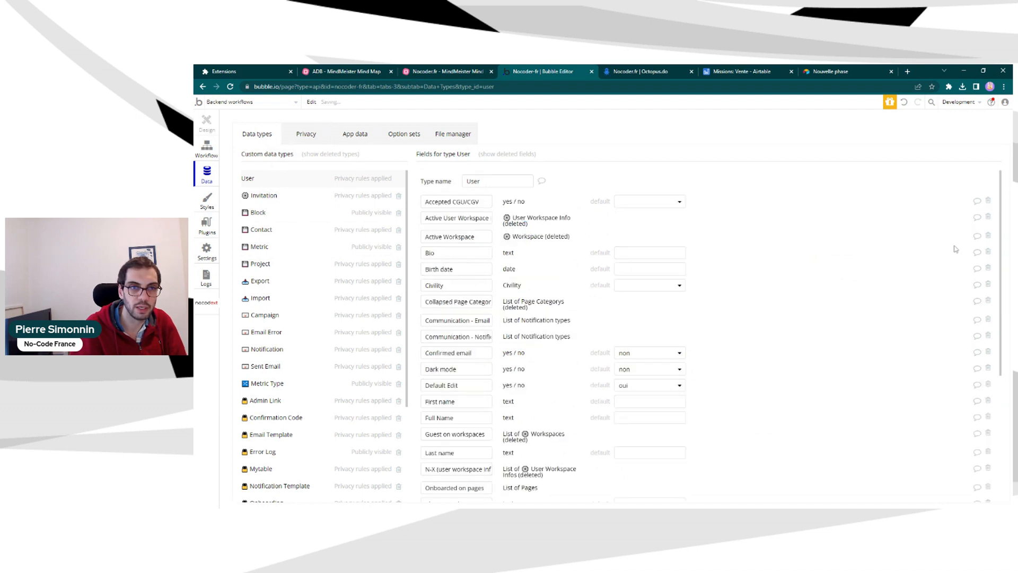
click(988, 217)
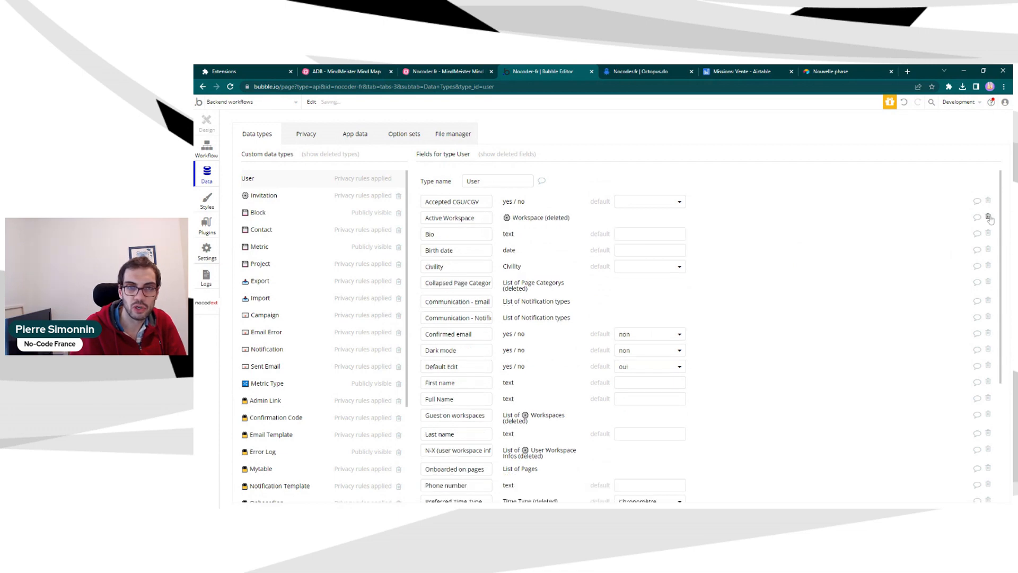
click(988, 217)
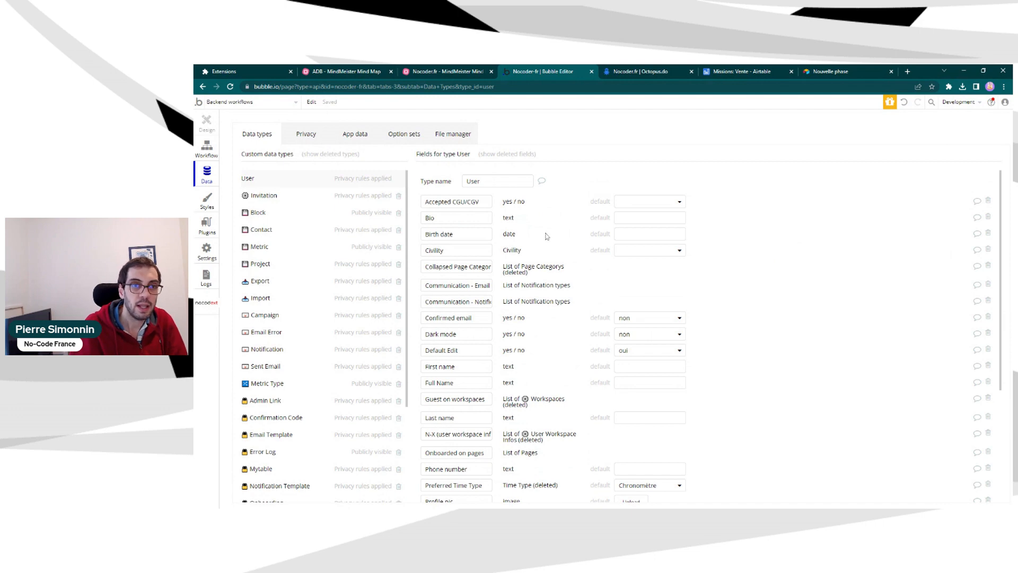
Review the remaining User fields and the fields of the Notification and Campaign data types
scroll(546, 234, down, 2)
scroll(567, 232, down, 5)
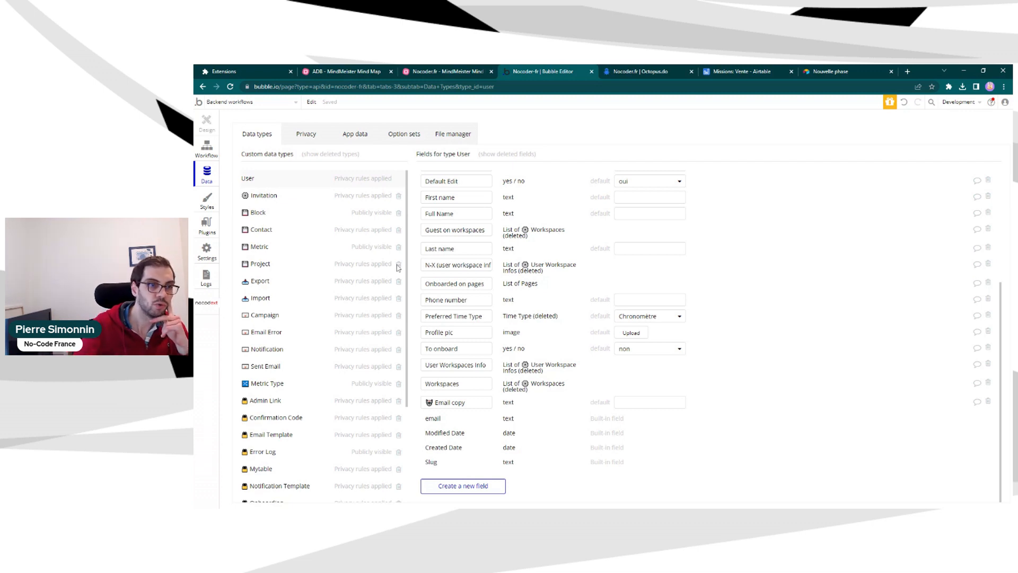
click(288, 349)
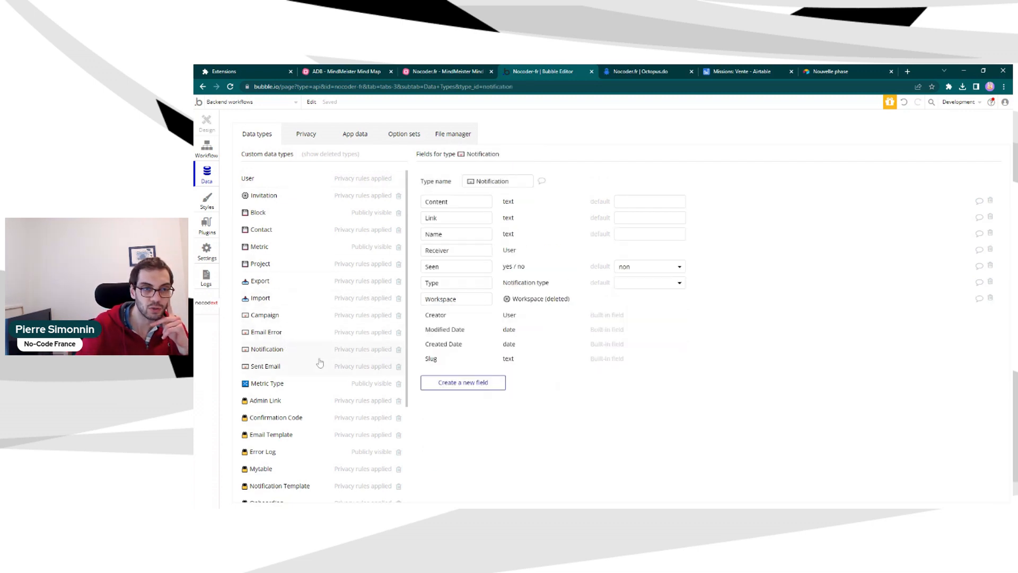
click(302, 316)
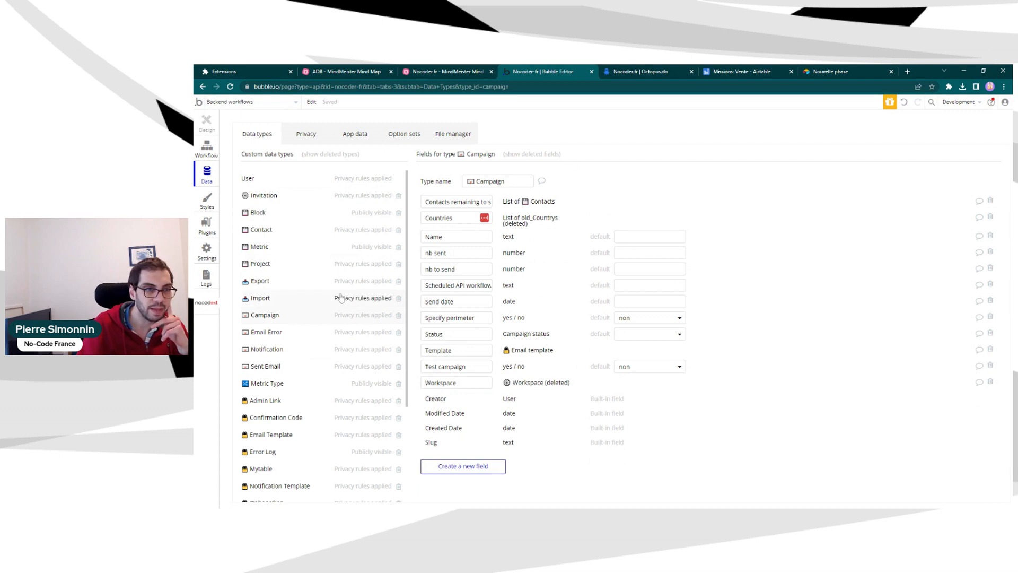
scroll(300, 292, down, 1)
scroll(300, 292, up, 1)
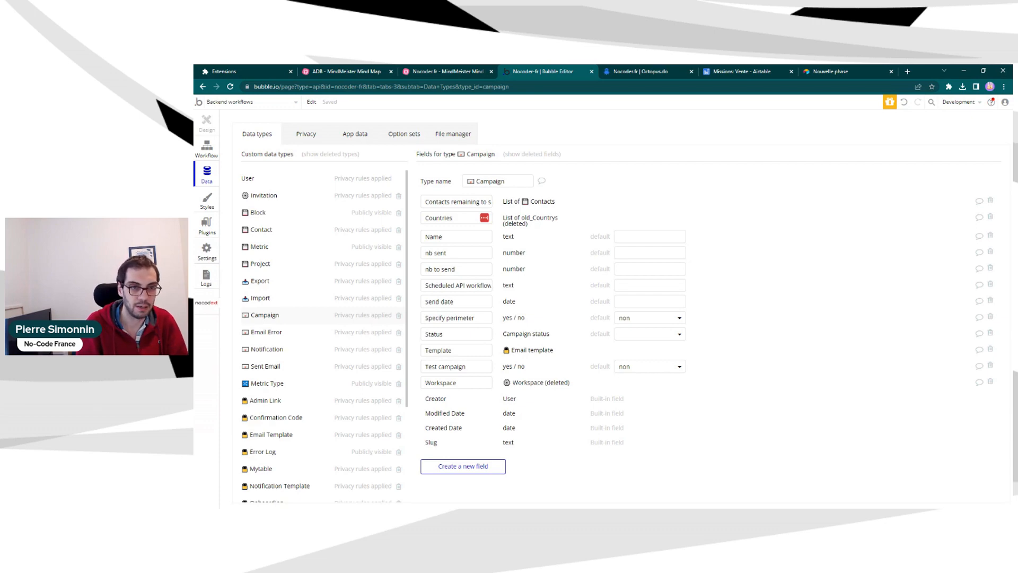
Delete the User Workspaces Info and Workspaces fields from the User data type
click(282, 183)
scroll(558, 348, down, 5)
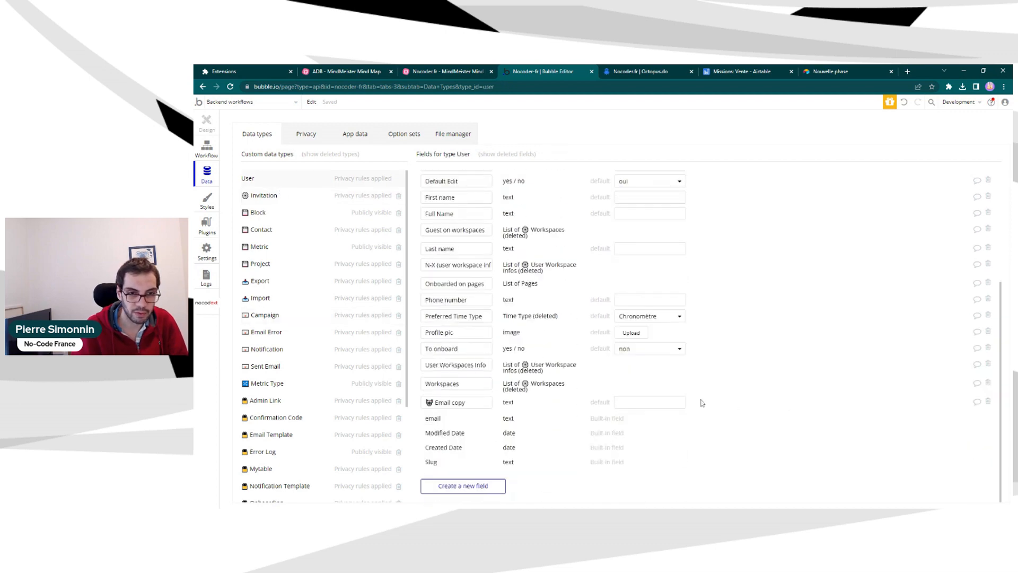
scroll(990, 367, down, 3)
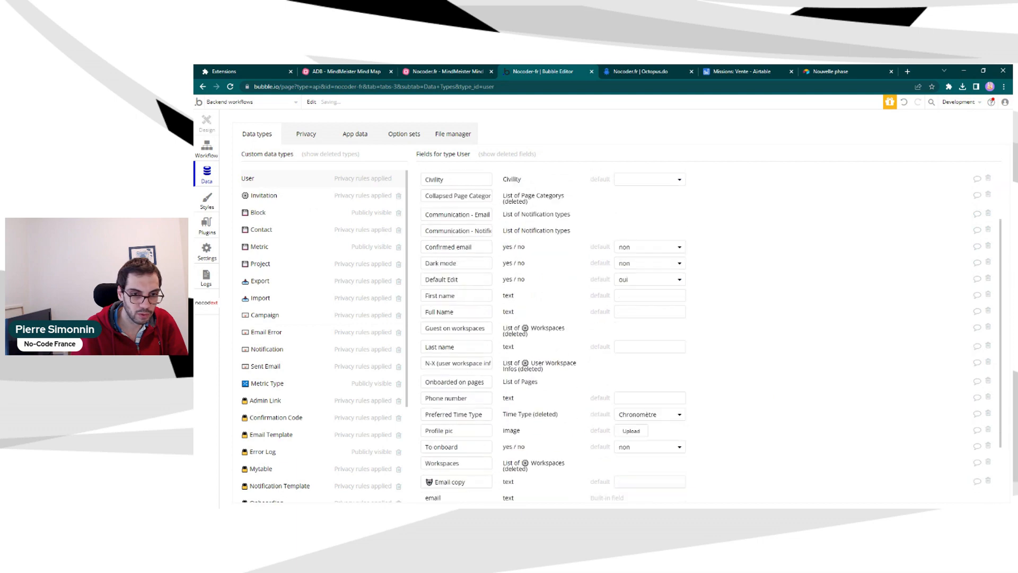
click(987, 384)
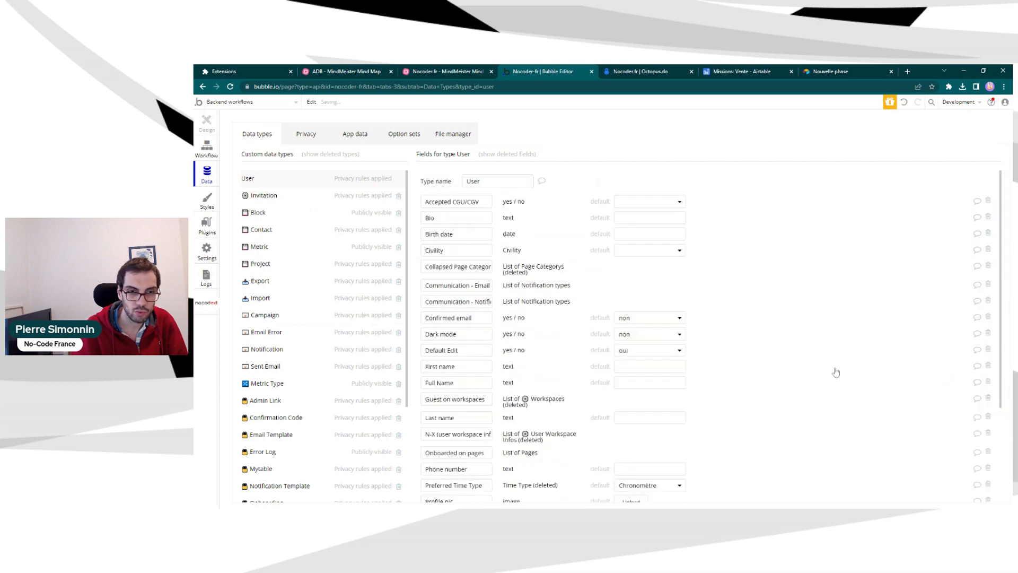
Copy the emoji prefix from the name of the Admin Link data type
click(488, 486)
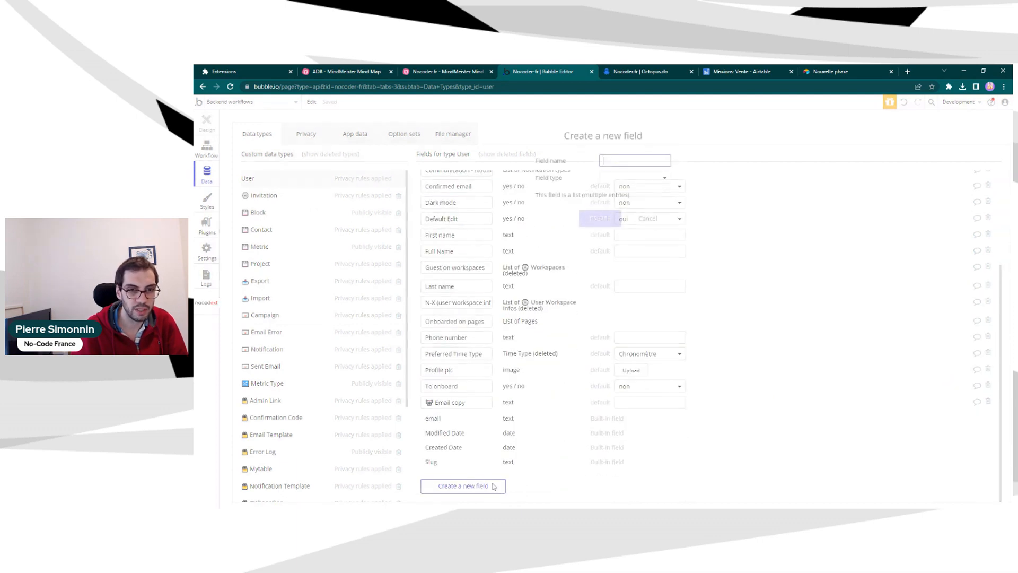
click(894, 328)
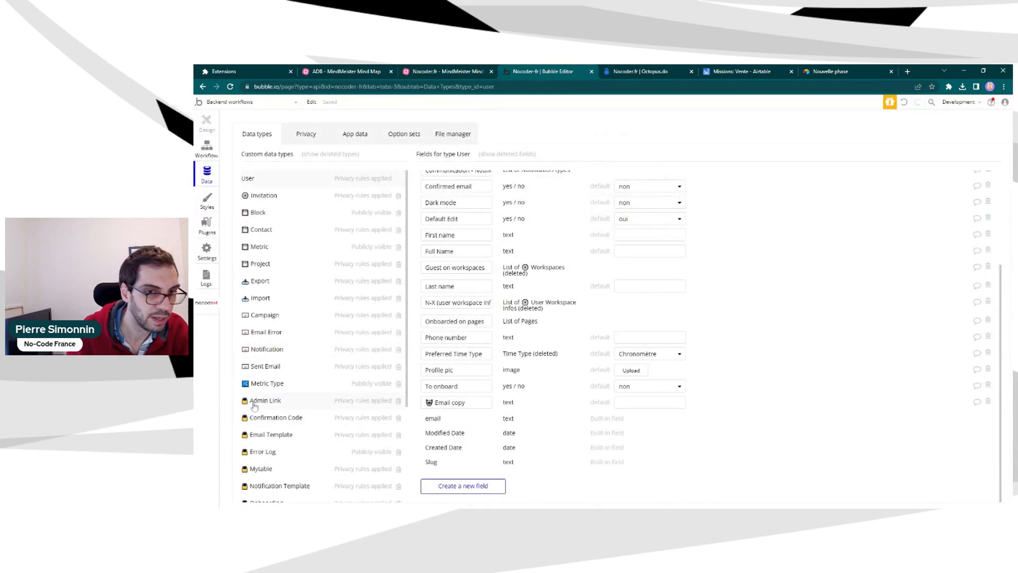
click(254, 402)
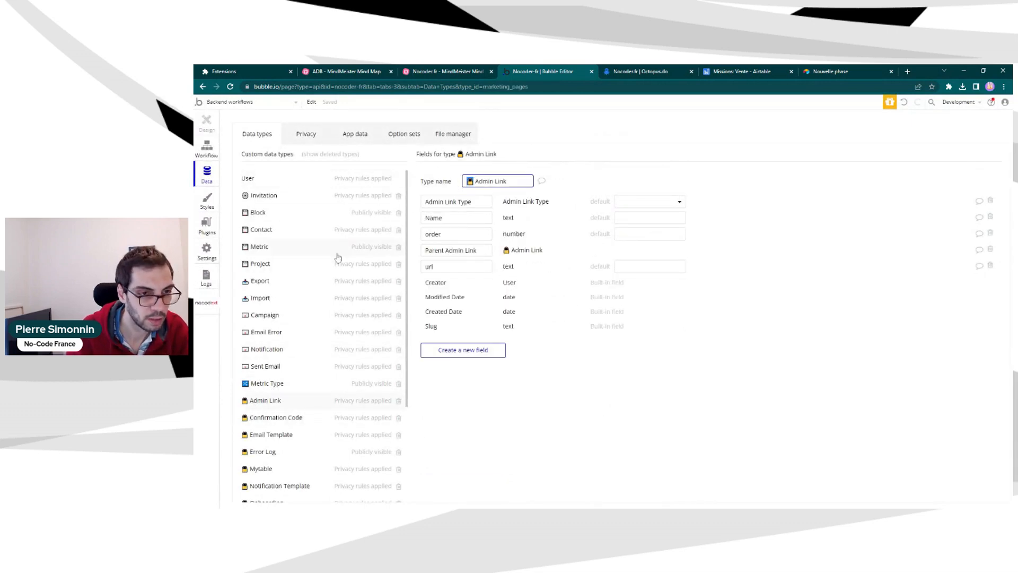
Create a User field named "Projects - Password authorization" with the copied emoji prefix, as a list of Project entries
click(280, 187)
scroll(513, 380, down, 3)
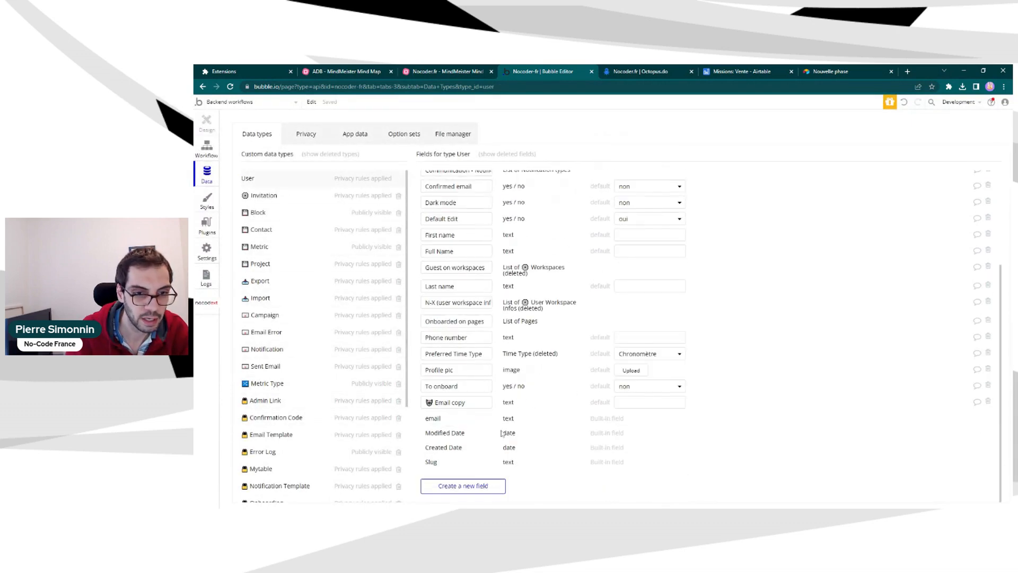
click(462, 485)
text(🔒)
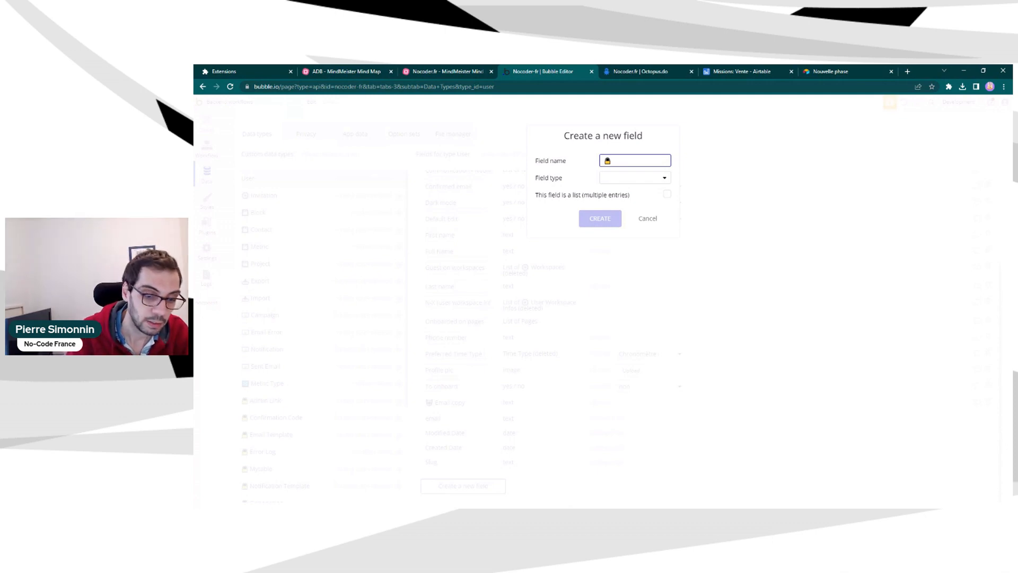
text(U)
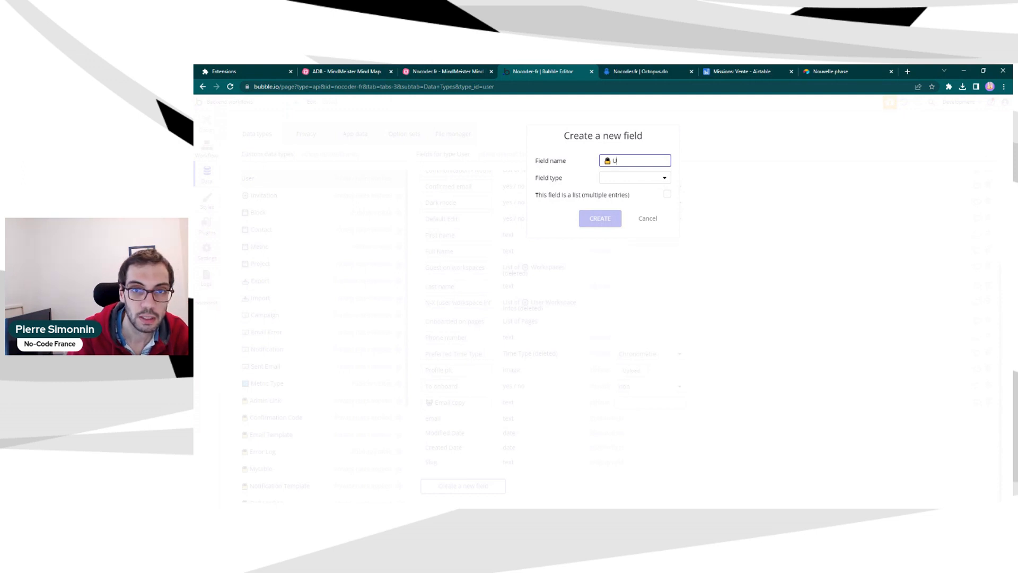
text(Pro)
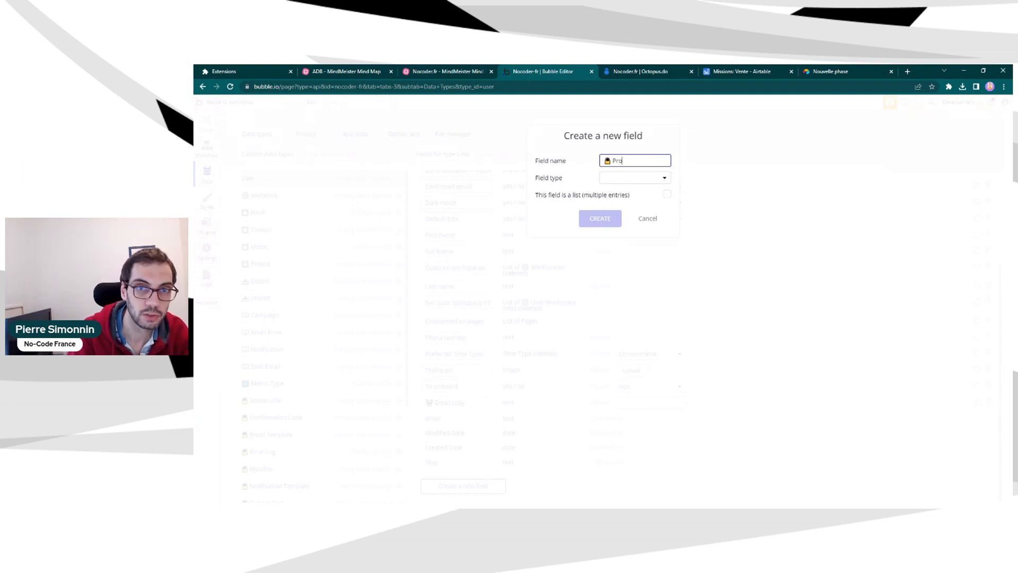
text(jects - )
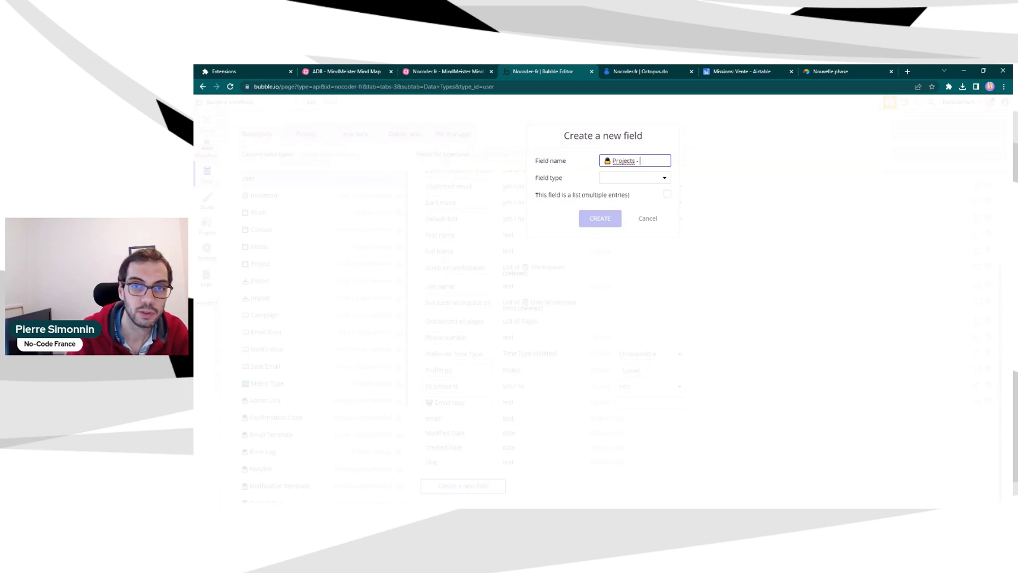
text(Password)
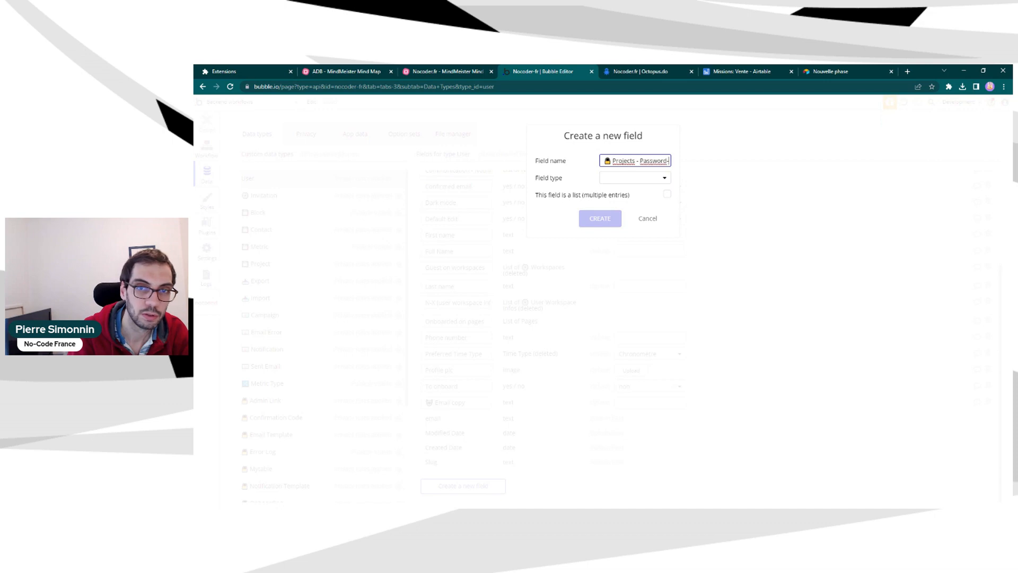
text( author)
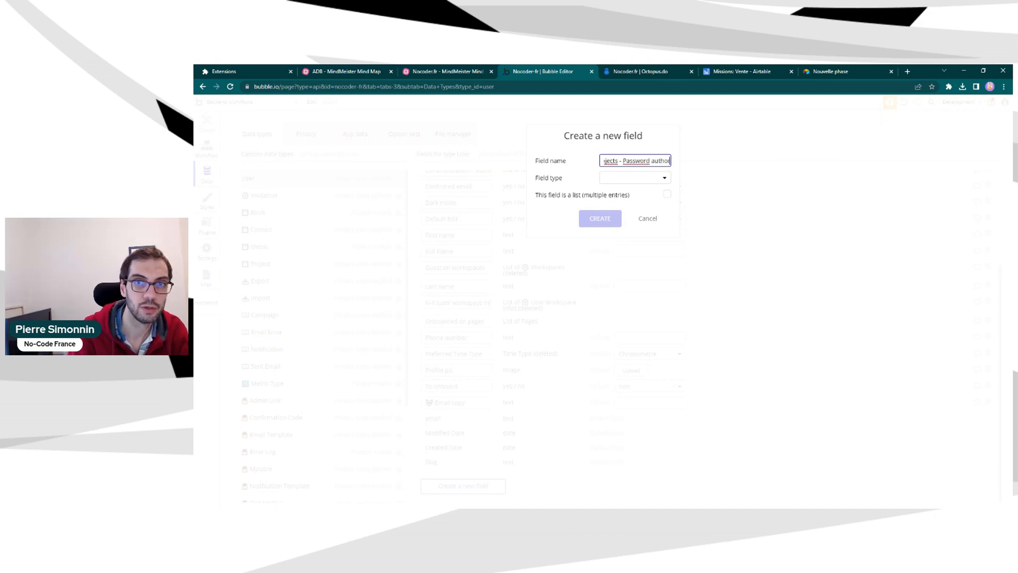
text(ization)
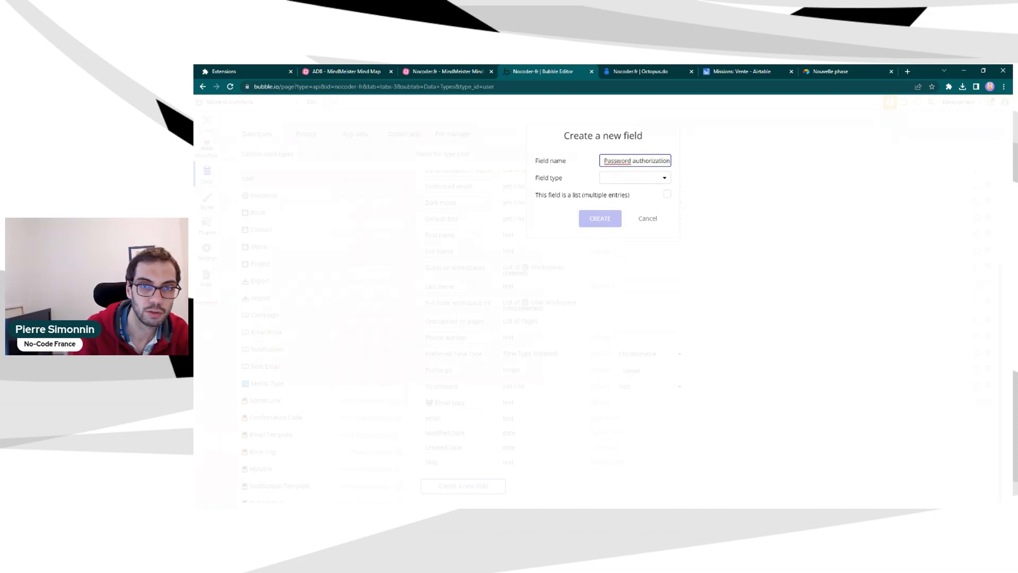
click(652, 180)
text(pro)
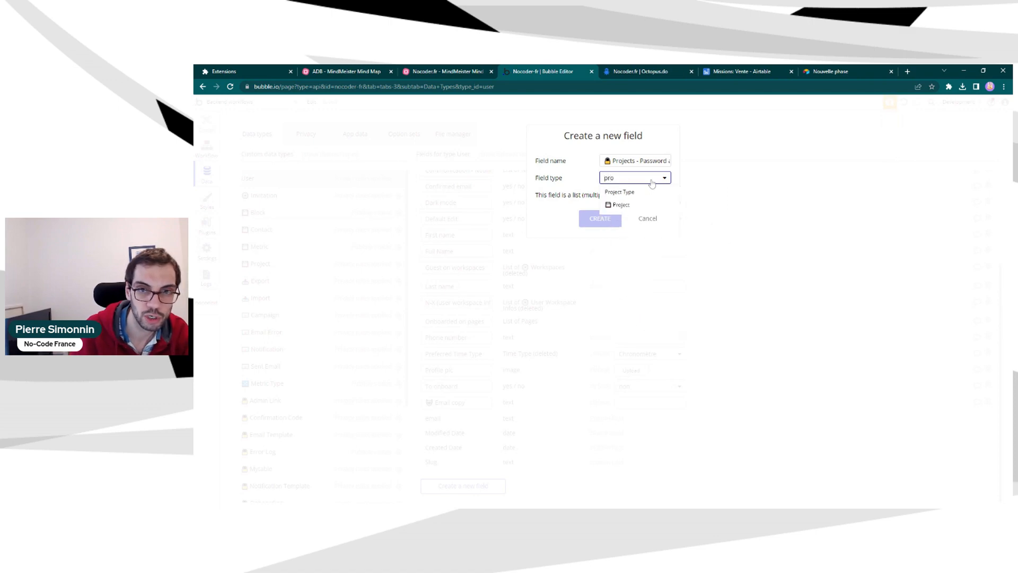
click(638, 205)
click(666, 196)
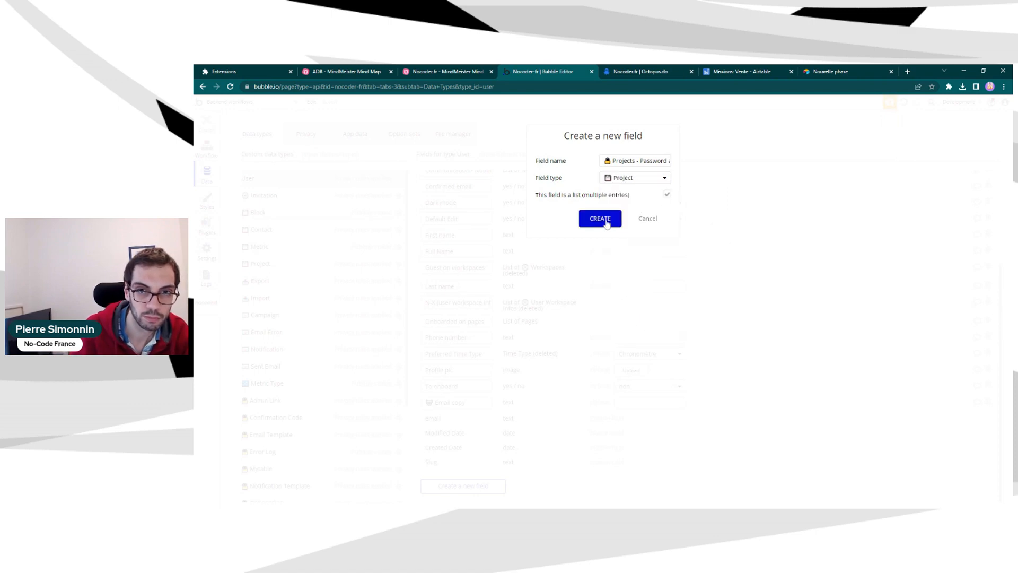
click(606, 220)
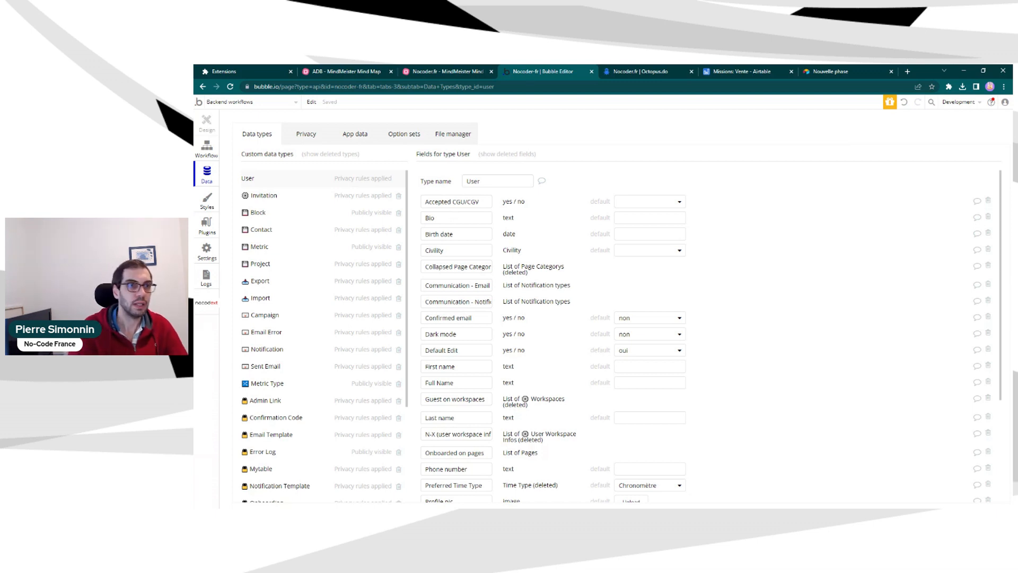
Set the Project data type's Password-protected privacy rule to apply when Current User's Projects - Password authorization contains This Project
click(310, 139)
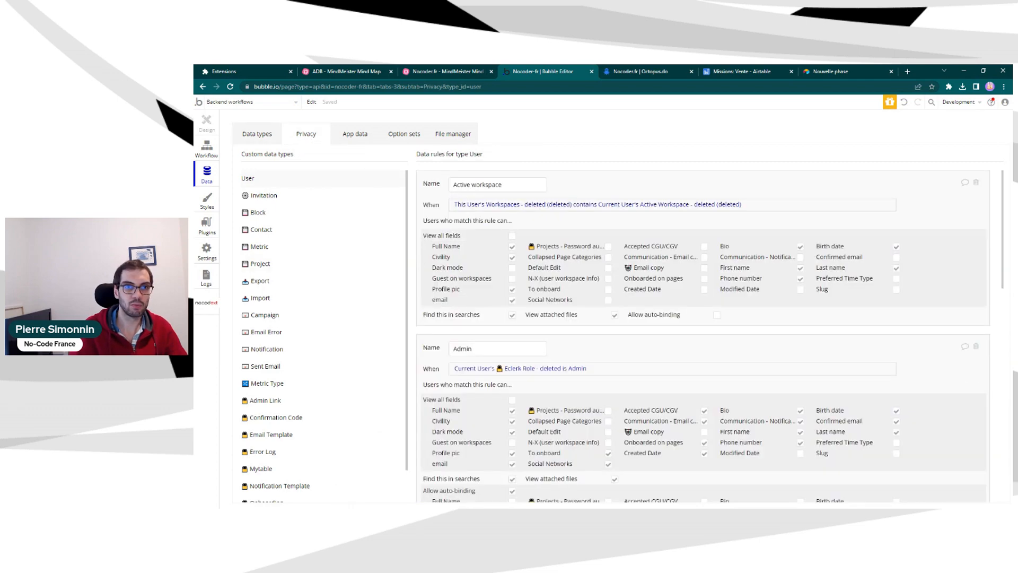
click(278, 260)
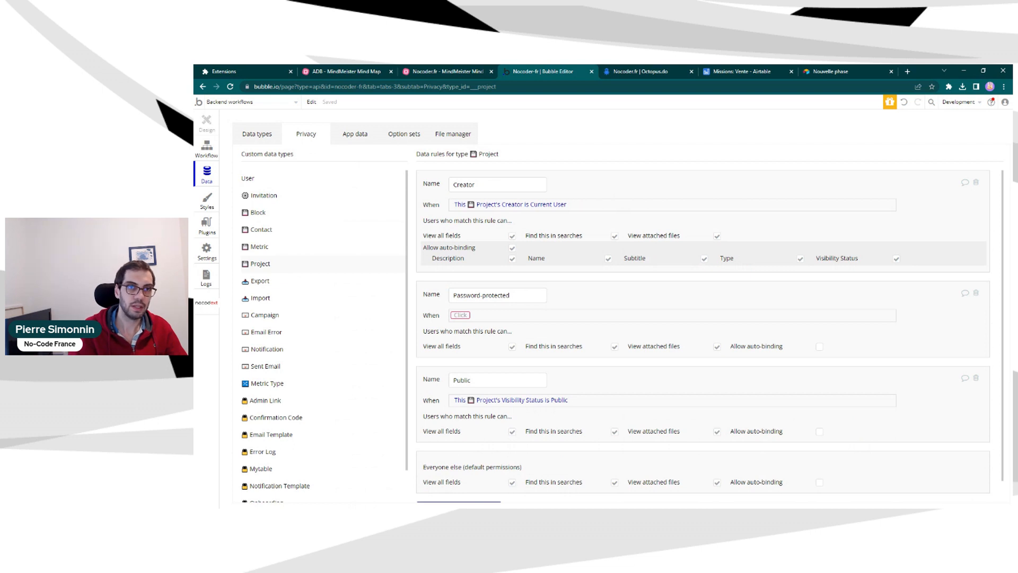
click(460, 315)
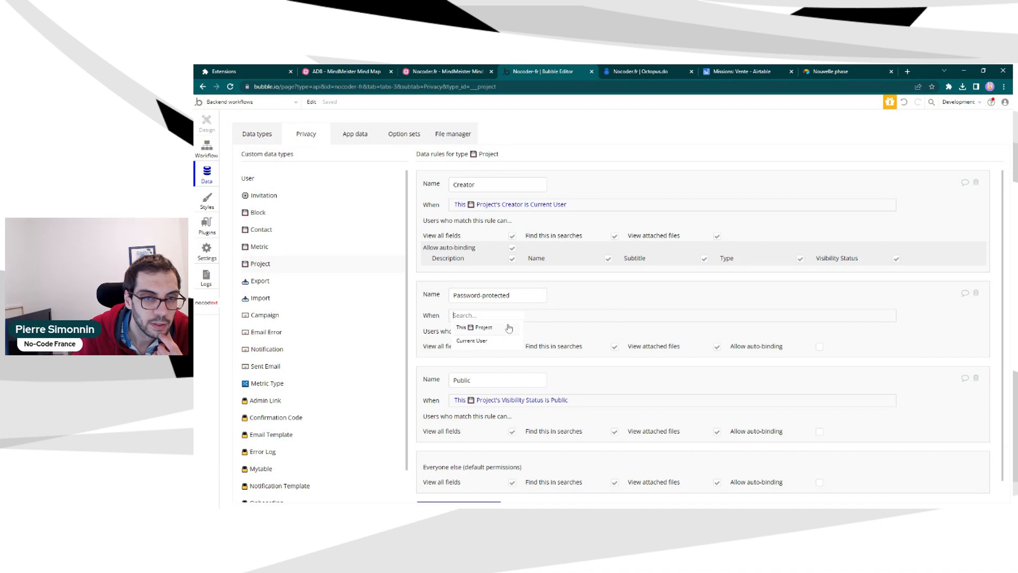
mouse_move(509, 329)
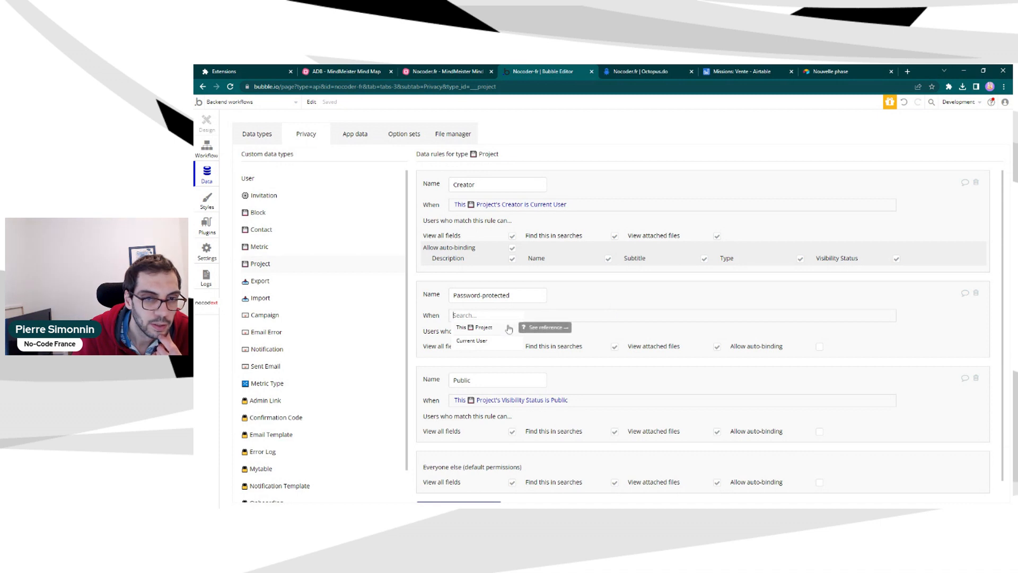
click(508, 341)
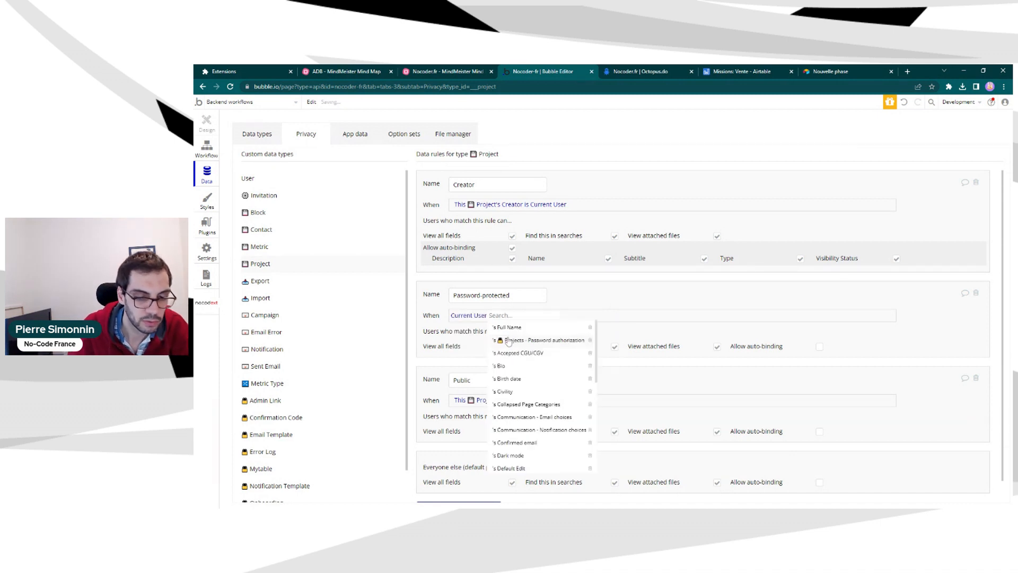
text(pa)
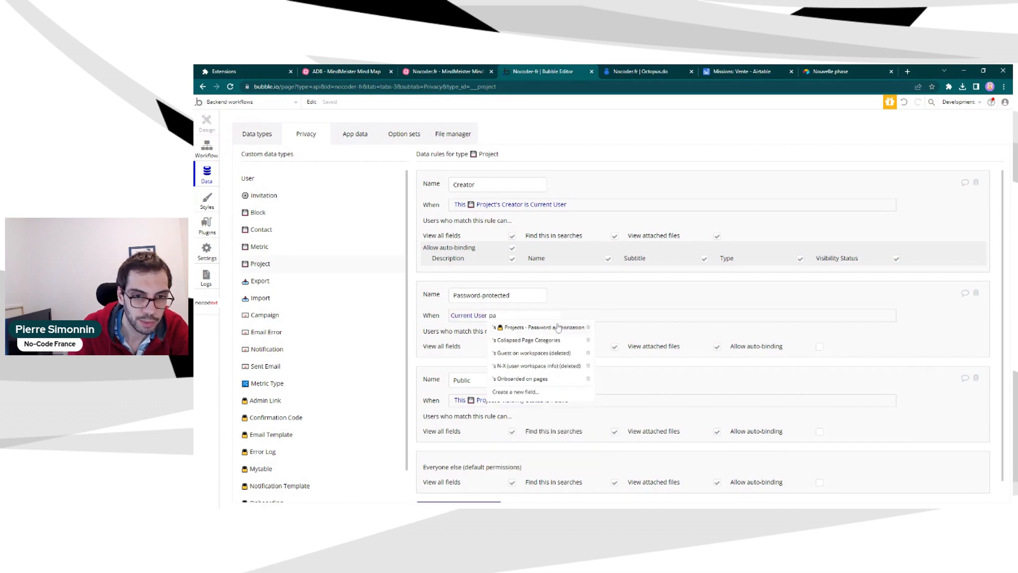
click(558, 327)
click(662, 331)
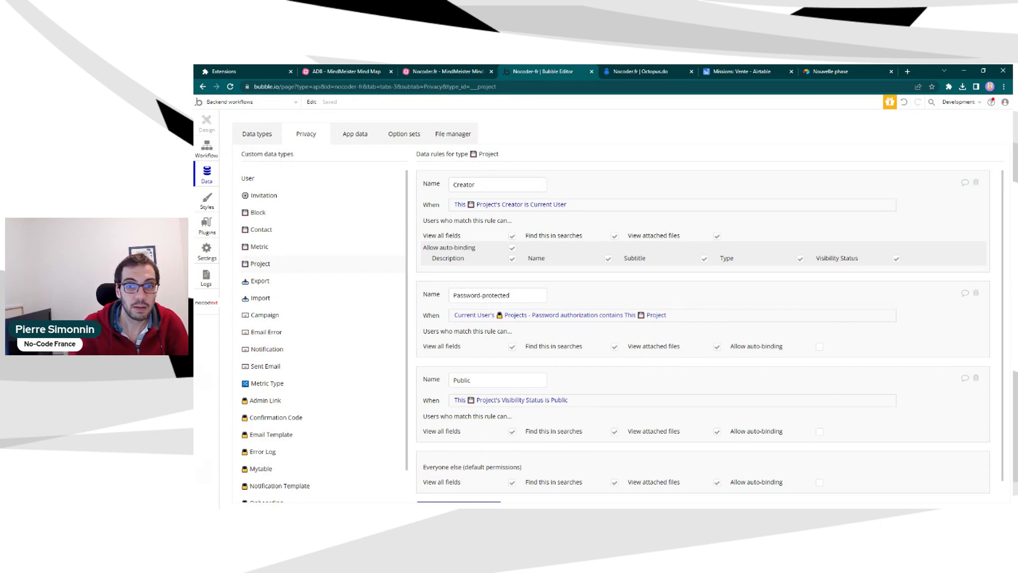
Define a privacy rule named "Project - Password protected" for the Block data type
scroll(688, 297, down, 1)
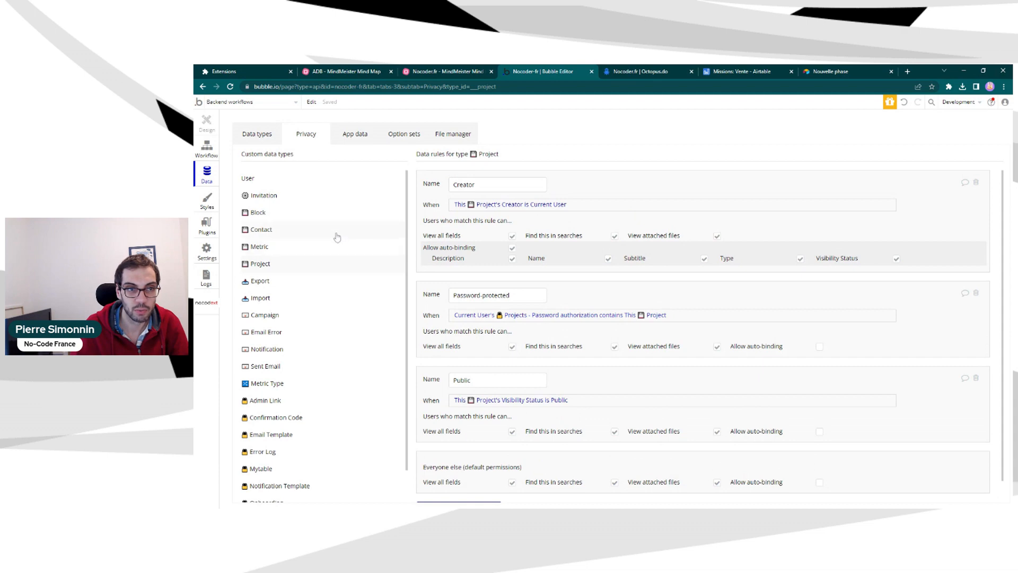
click(329, 215)
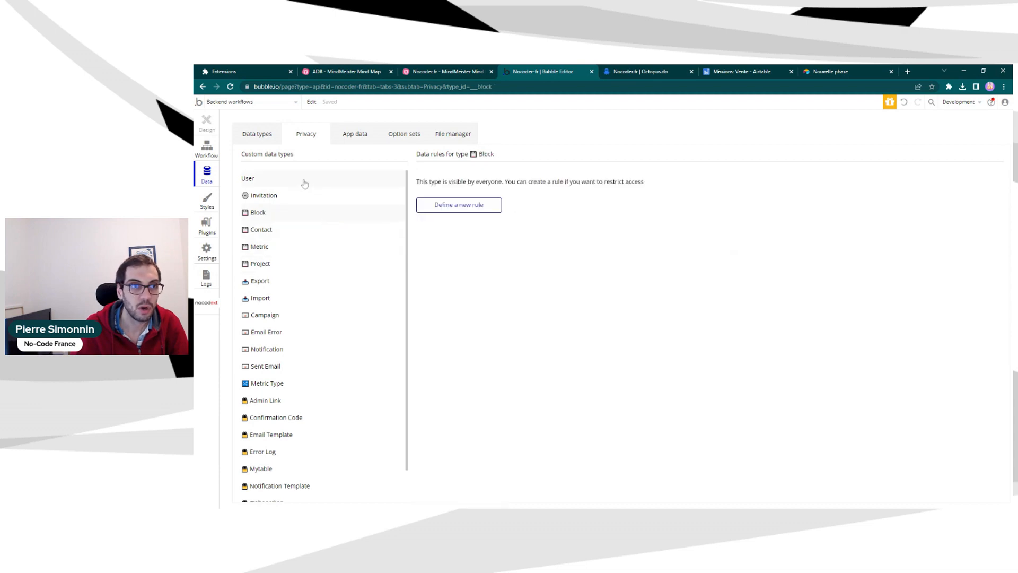
click(255, 138)
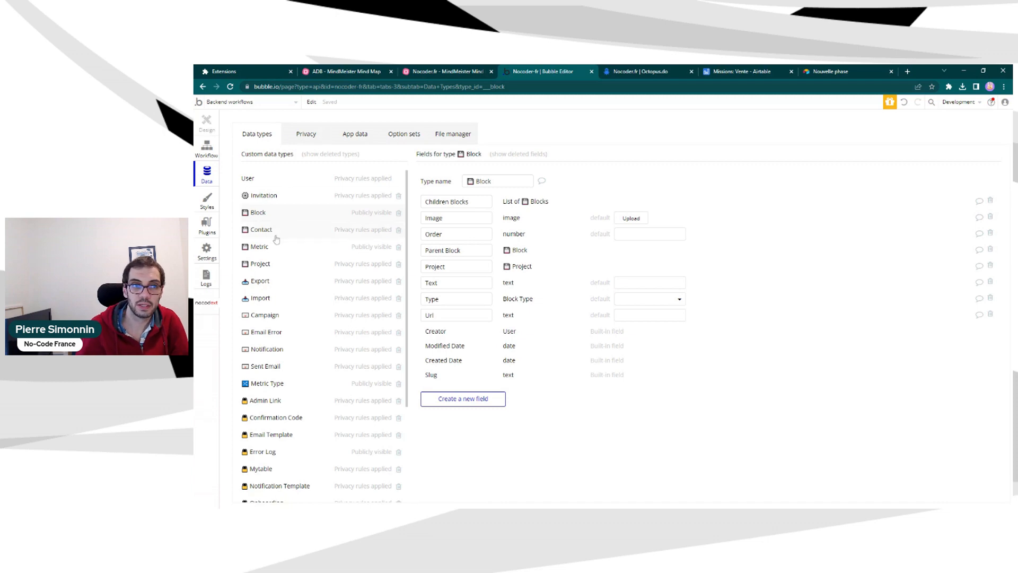
click(305, 134)
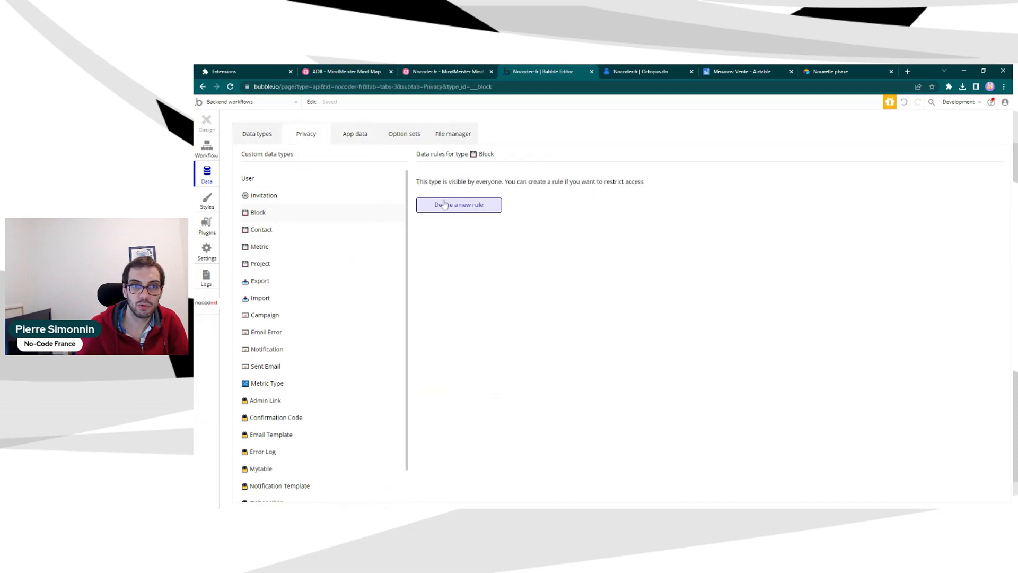
click(460, 205)
text(Proje)
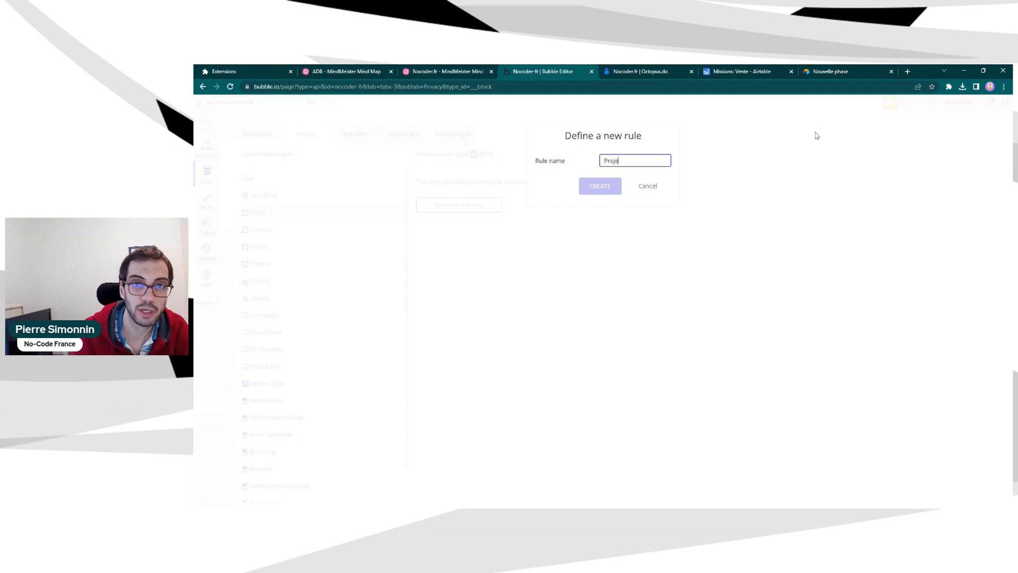
text(ct - Pas)
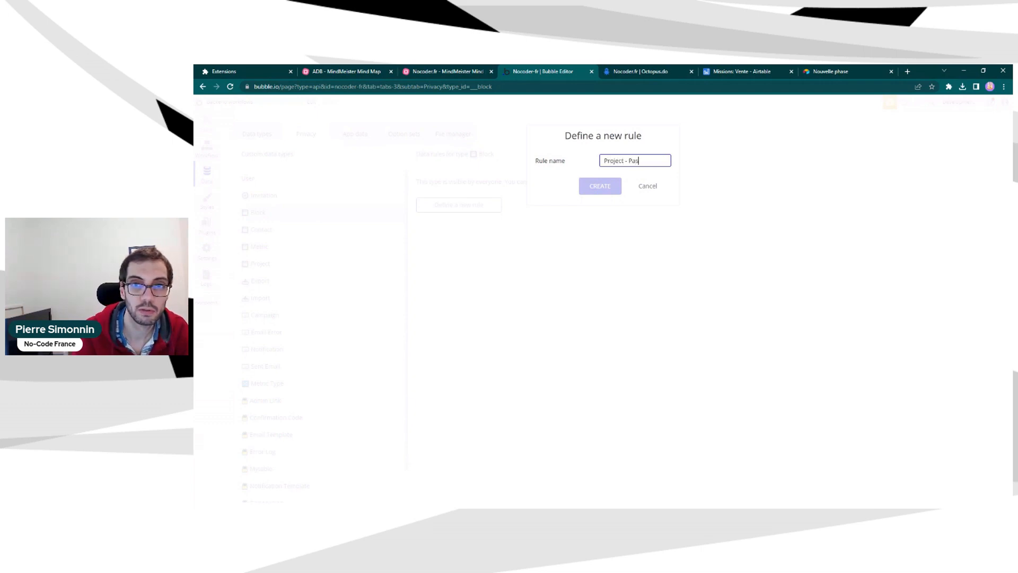
text(sword pro)
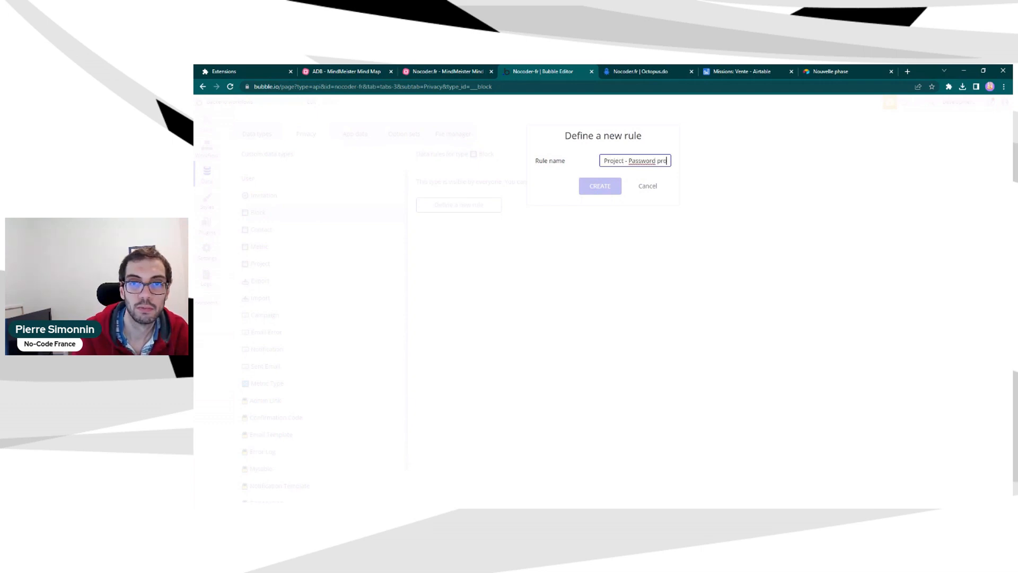
text(tected)
key(Return)
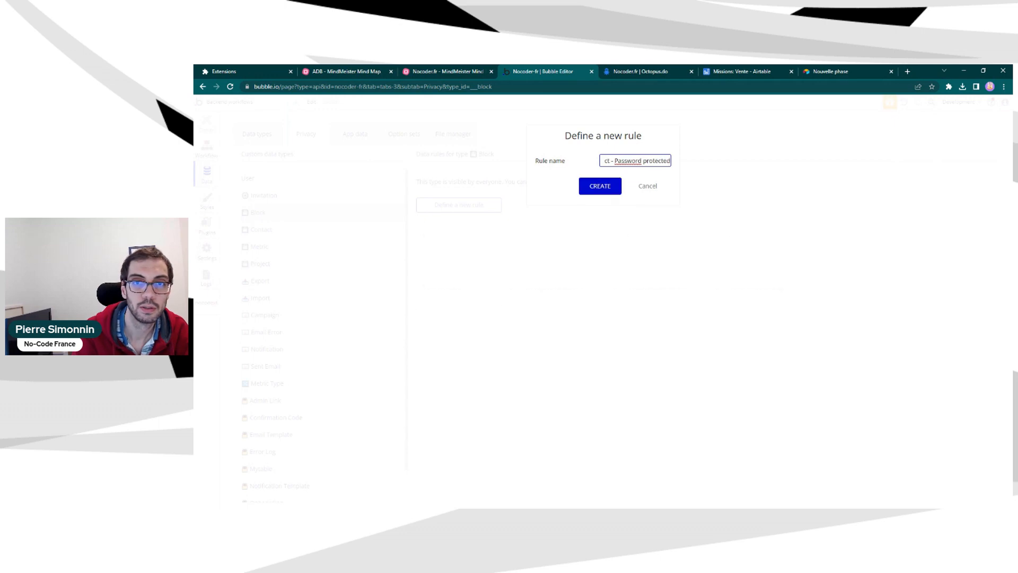
Make the rule apply when Current User's Projects - Password authorization contains This Block's Project, and remove everyone else's default permissions
click(460, 204)
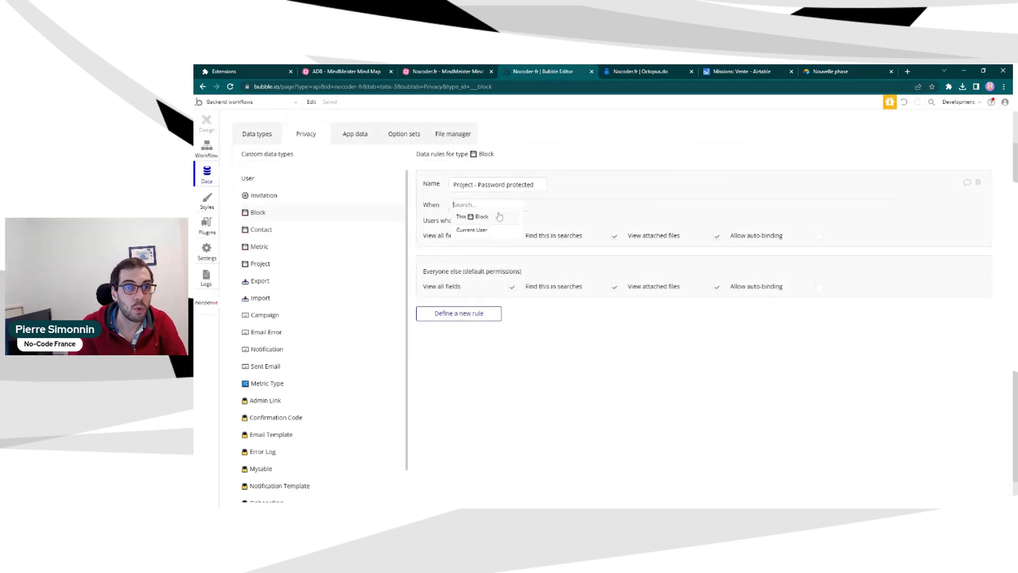
click(493, 230)
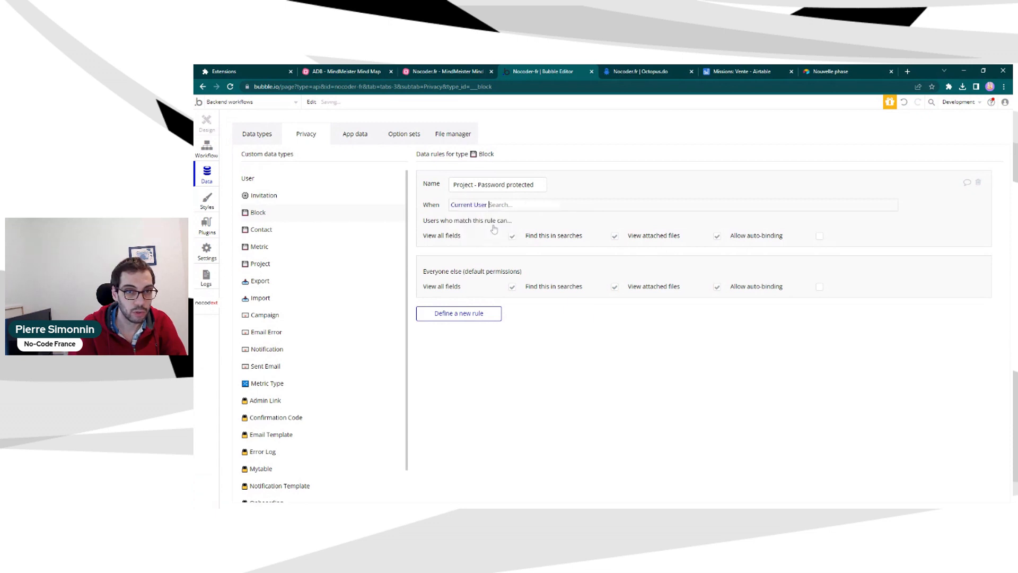
click(532, 230)
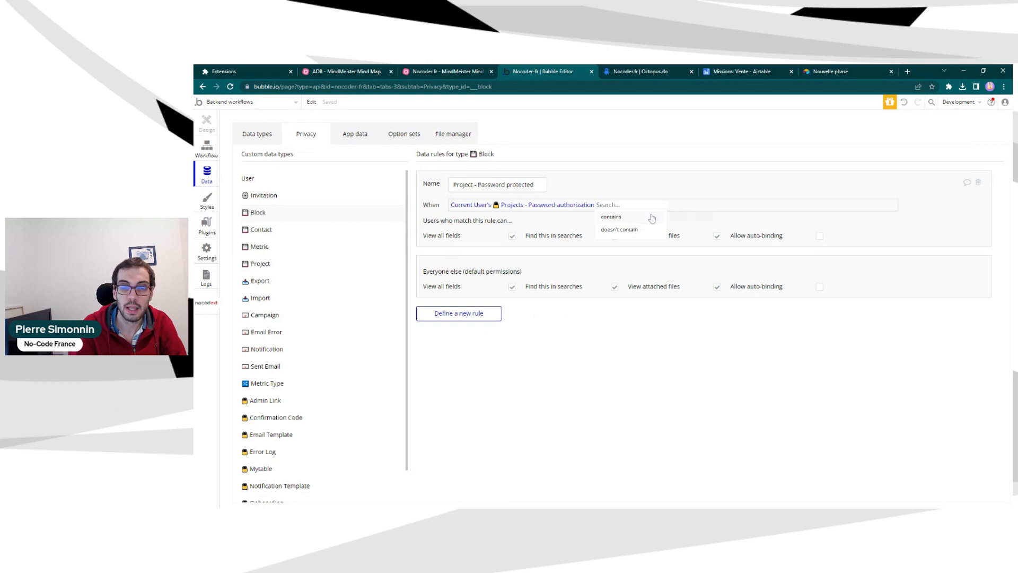
click(651, 217)
click(641, 216)
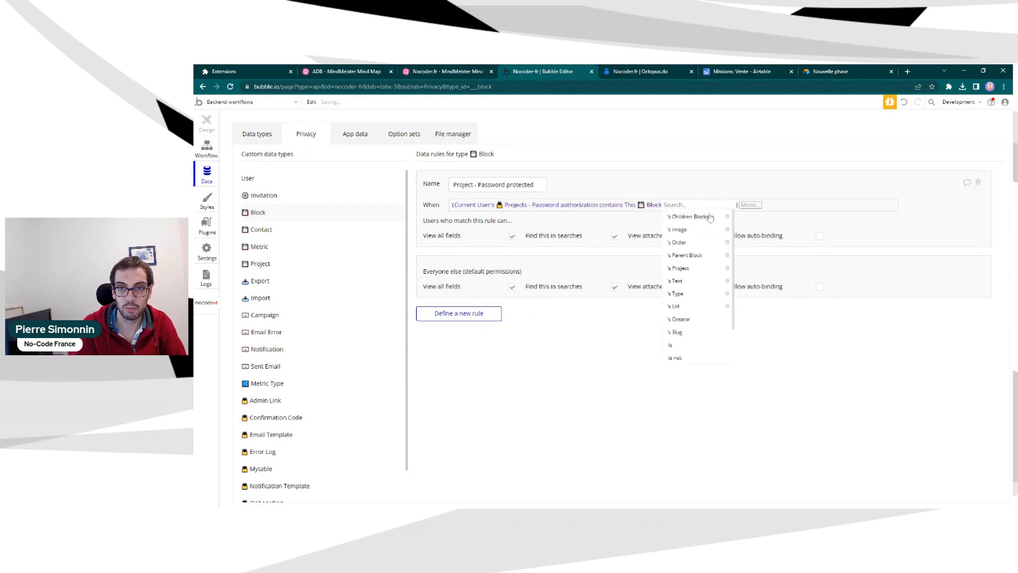
click(684, 268)
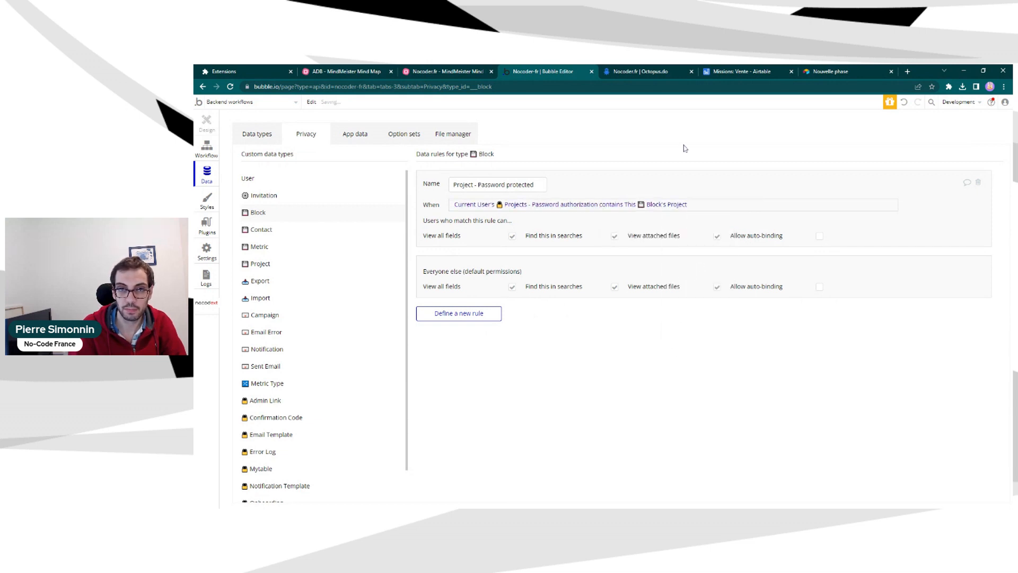
click(512, 287)
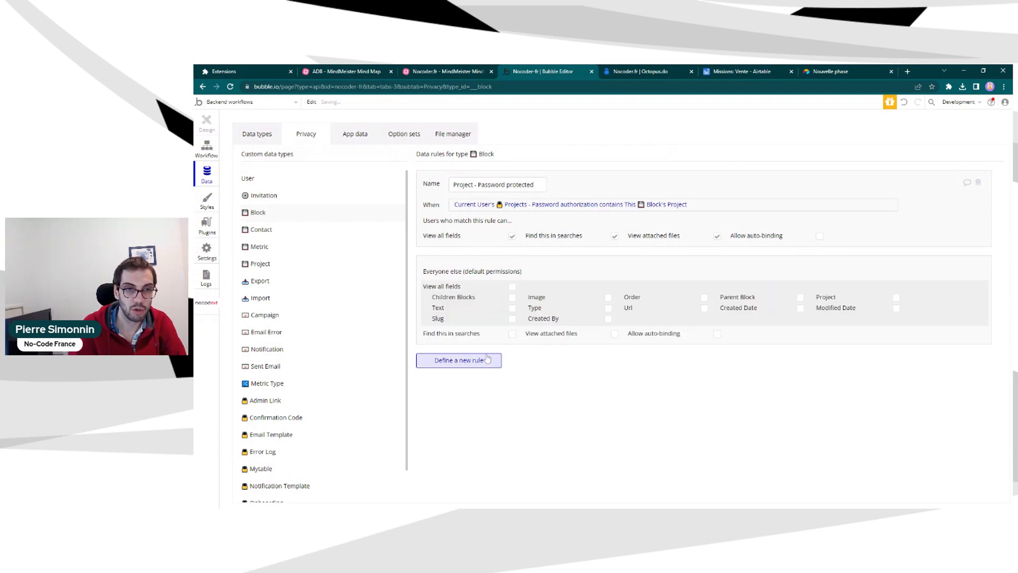
Add a Block privacy rule named "Creator" that applies when This Block's Creator is Current User
click(459, 360)
text(Creator)
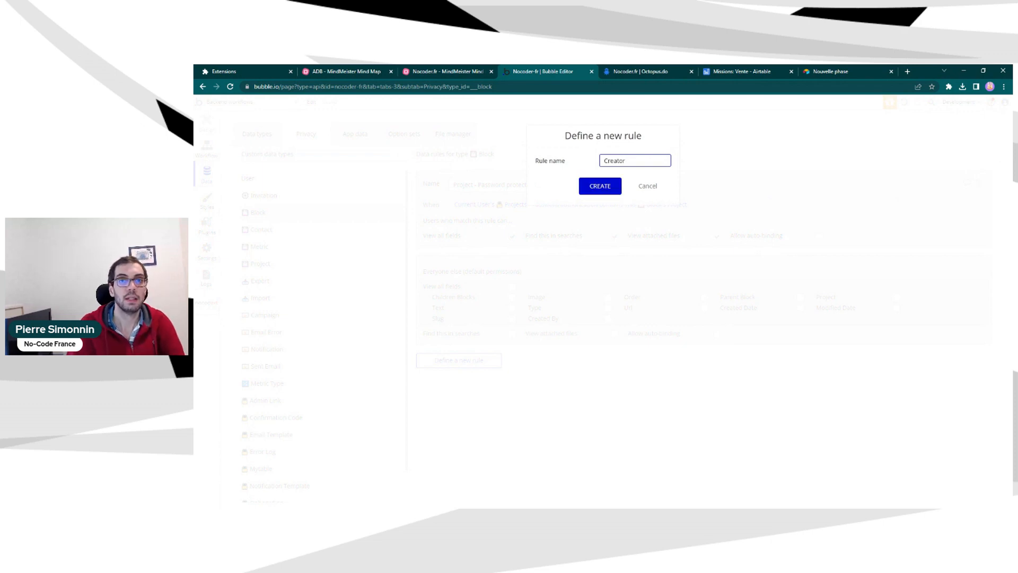
click(594, 190)
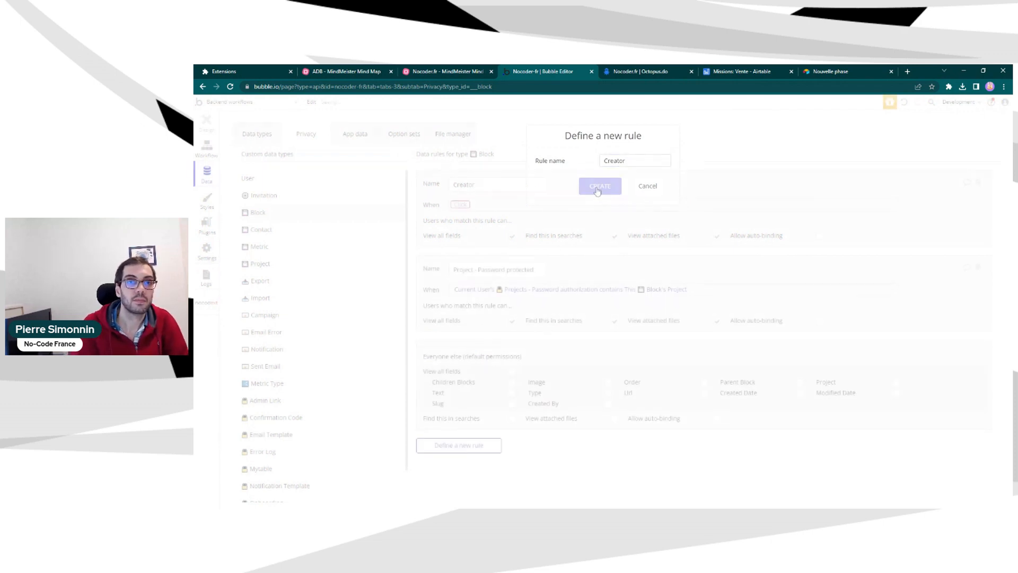
click(461, 205)
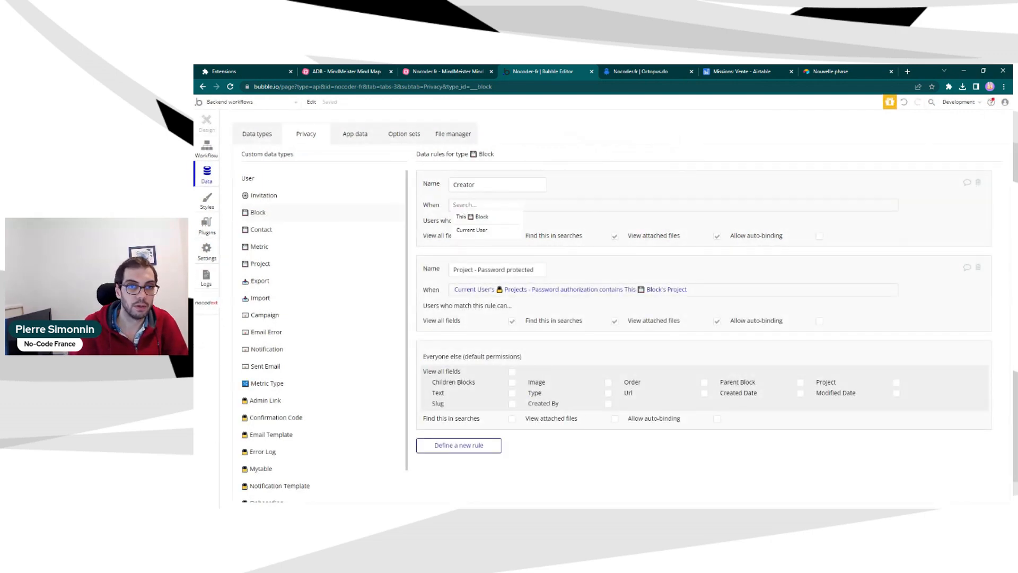
click(481, 220)
text(cr)
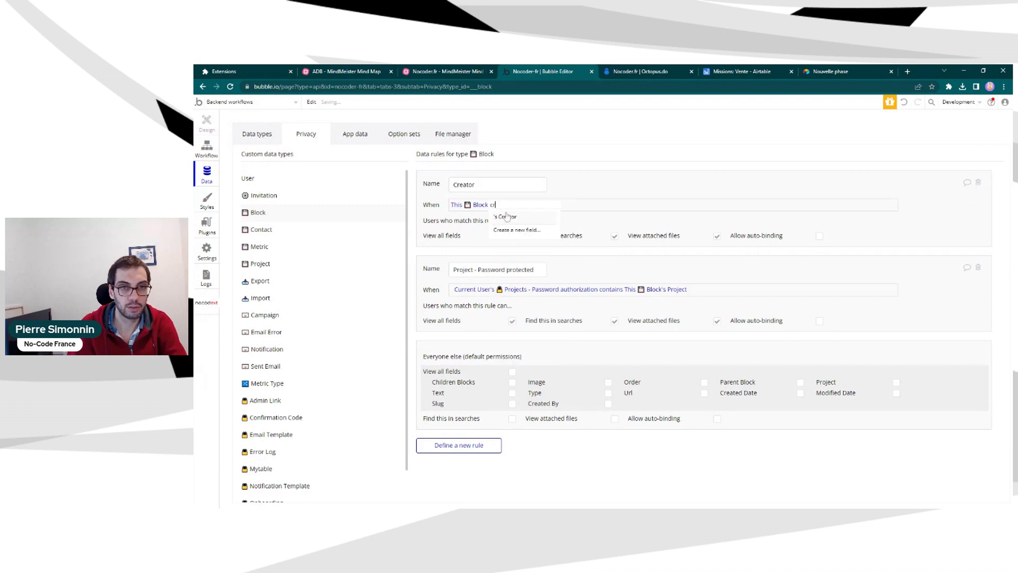
click(508, 217)
text(is)
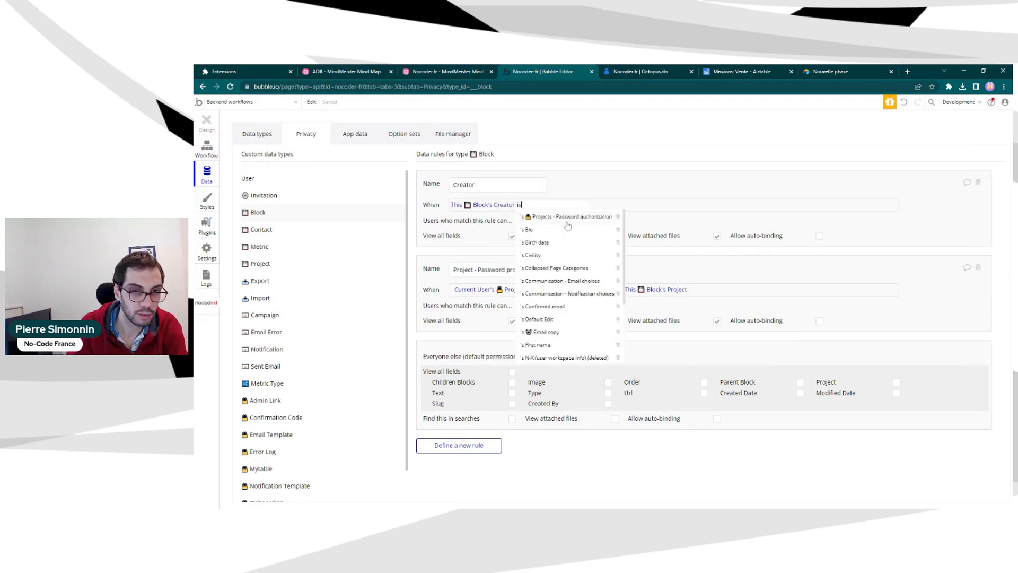
click(544, 218)
click(564, 233)
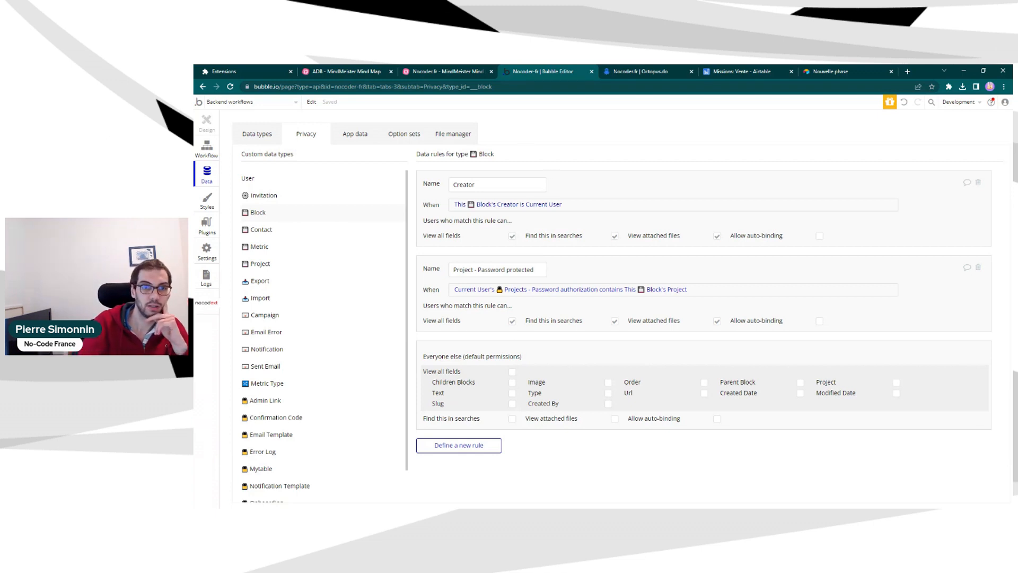
Add a third Block privacy rule named "Project - Public"
click(464, 446)
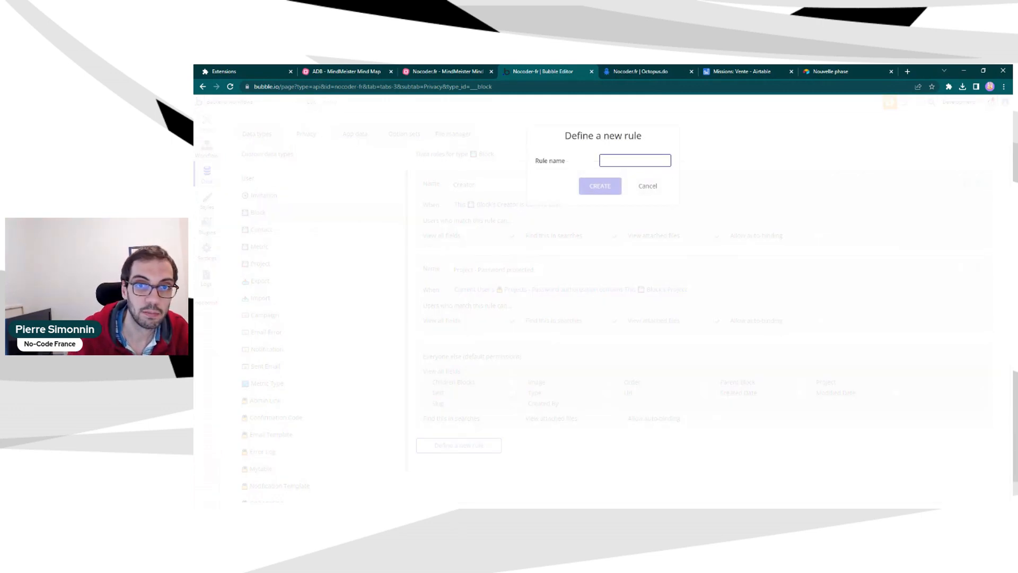
text(Pr)
key(BackSpace)
key(BackSpace)
text(Pr)
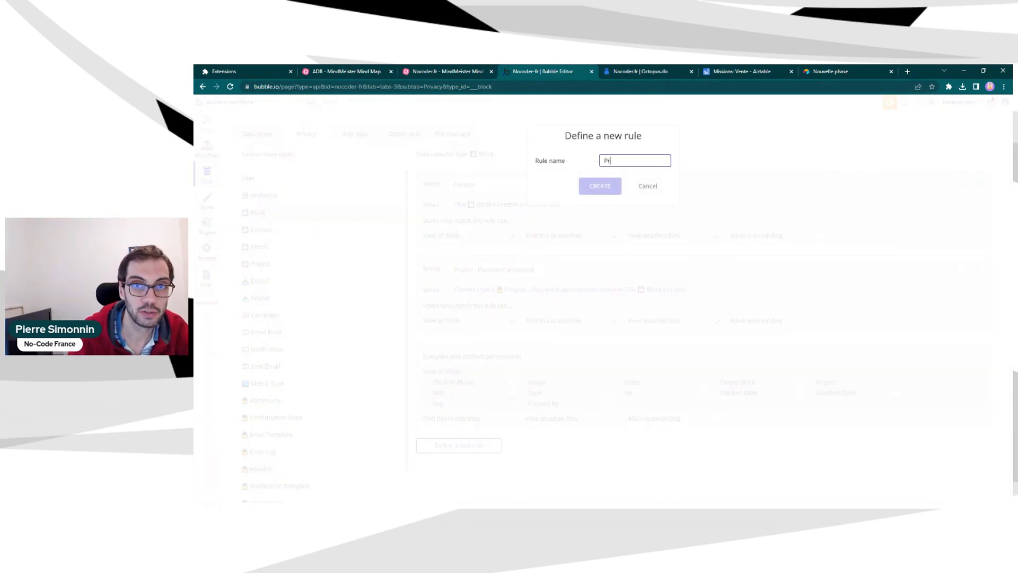
text(oject (-)
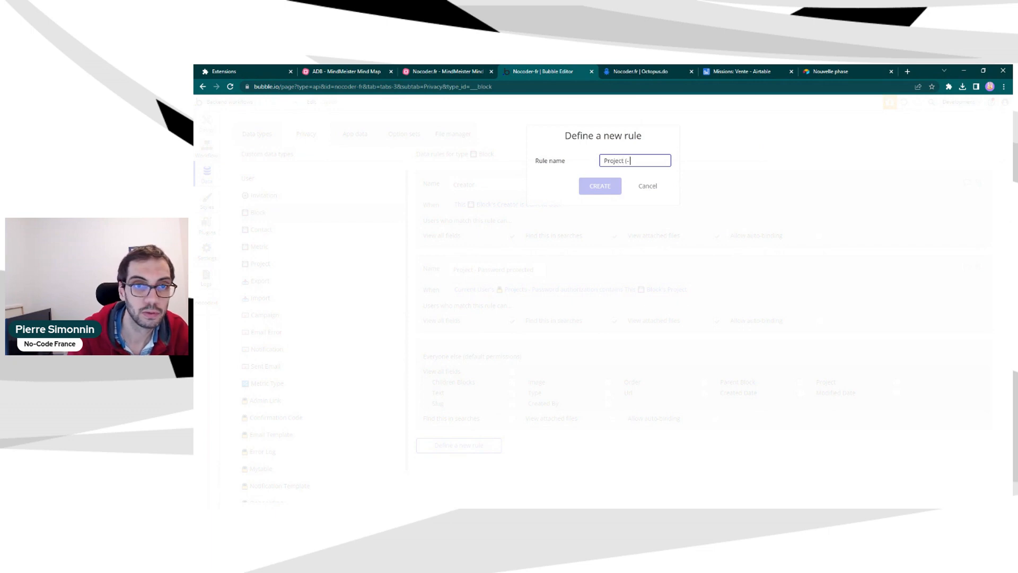
key(BackSpace)
key(BackSpace)
text(- Public)
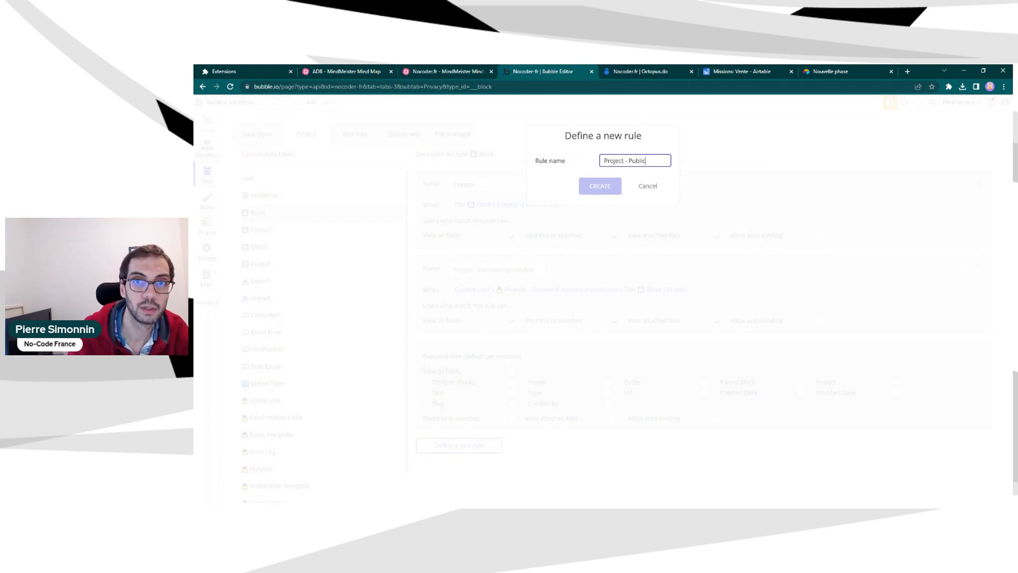
key(Return)
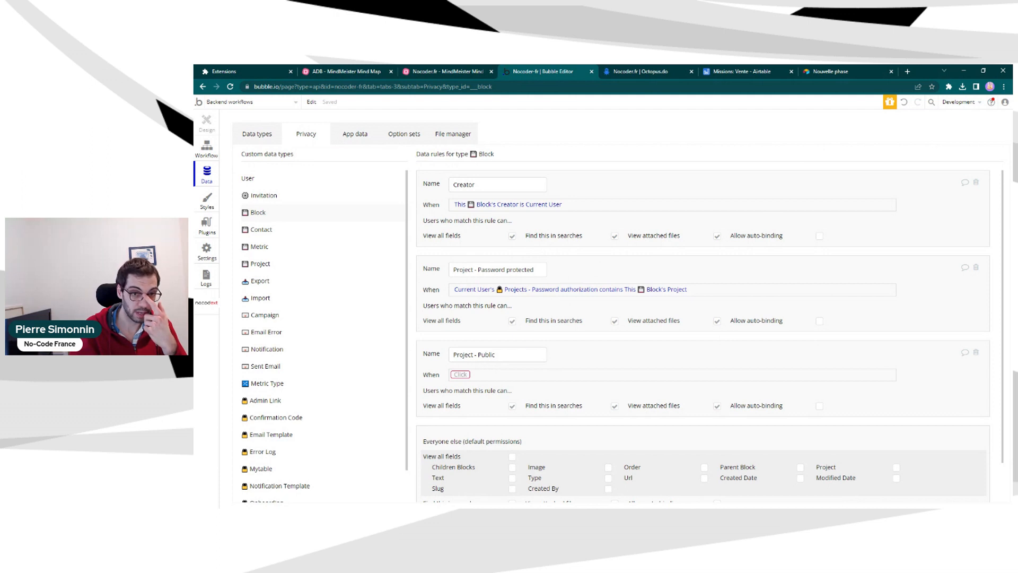
Make the "Project - Public" rule apply when This Block's Project's Visibility Status is Public, and let everyone else find Blocks in searches
click(460, 374)
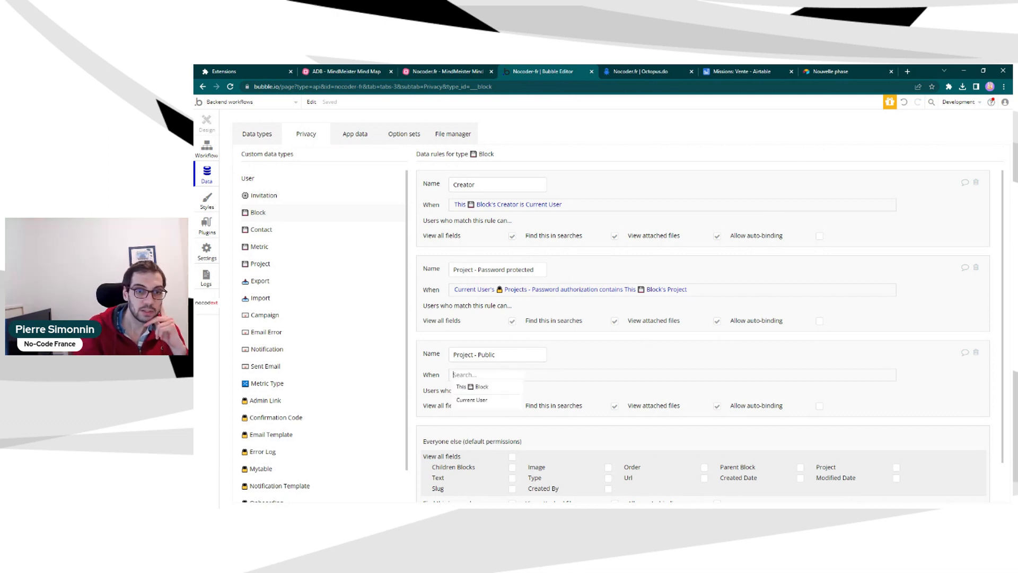
click(496, 393)
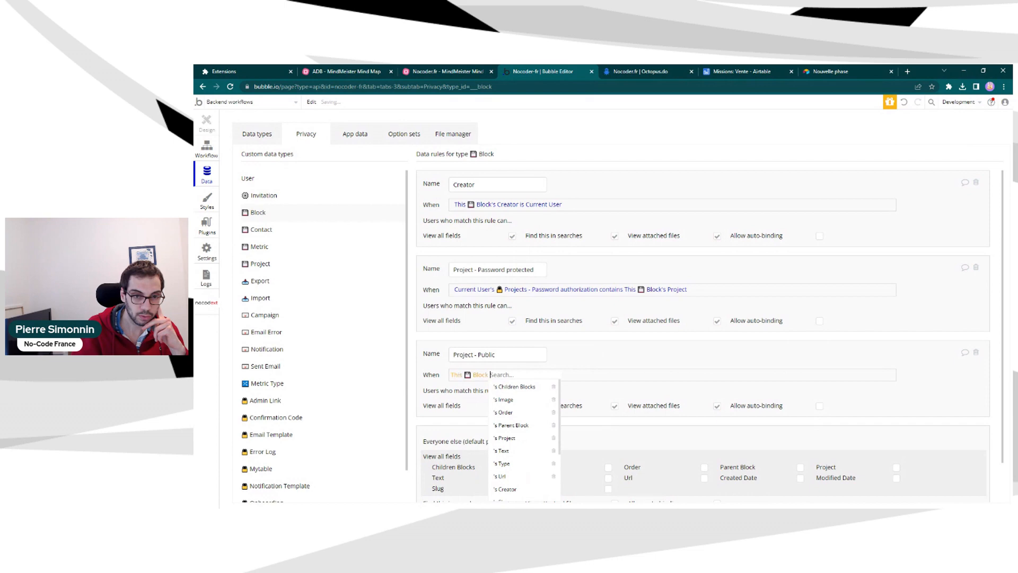
click(522, 438)
click(546, 438)
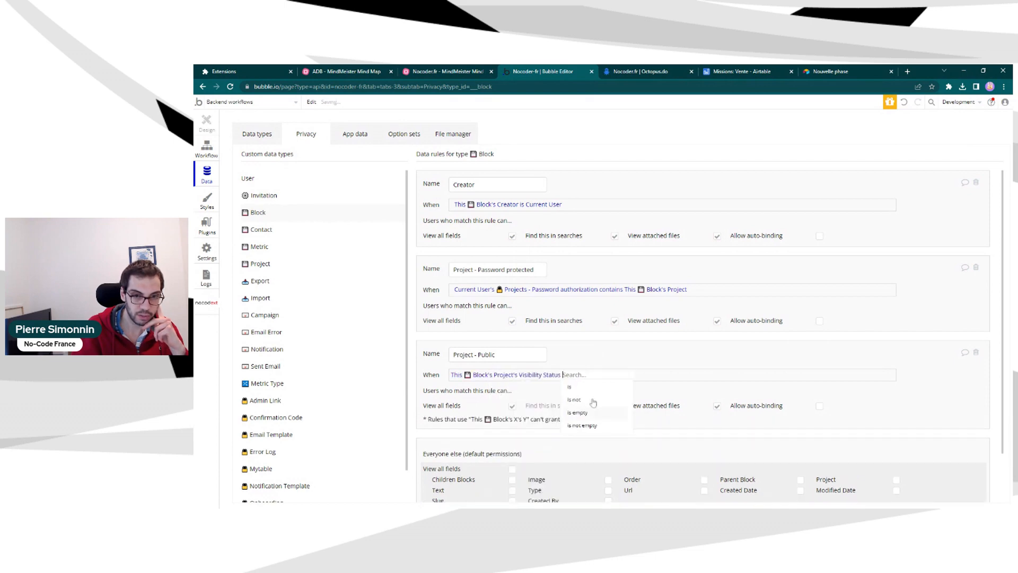
click(606, 386)
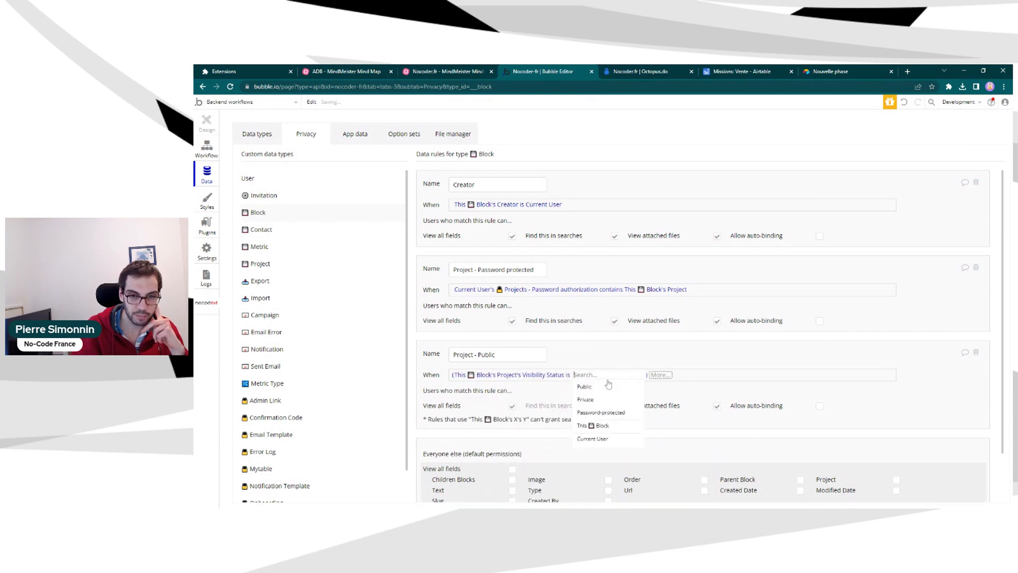
click(608, 387)
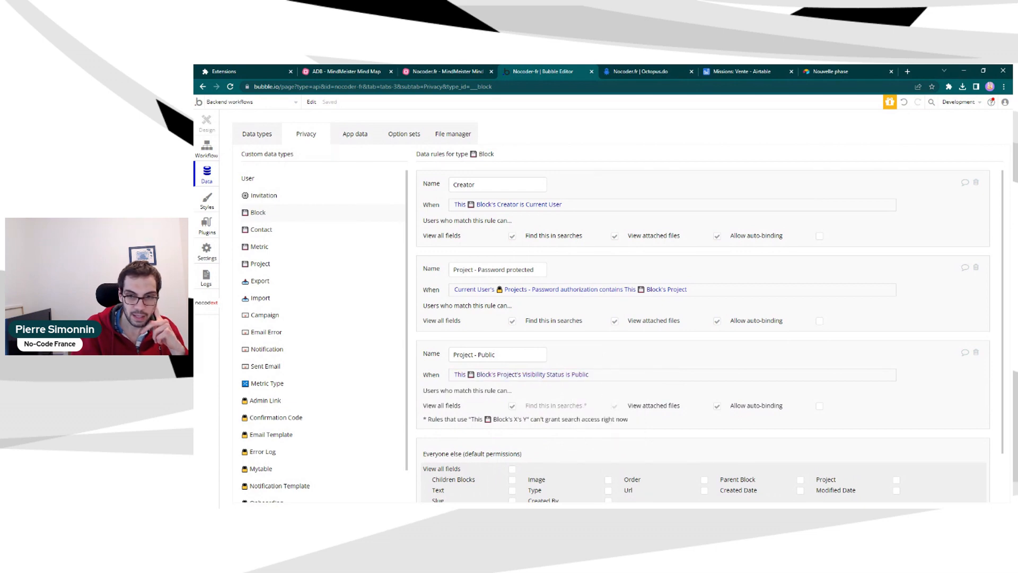
scroll(706, 324, down, 1)
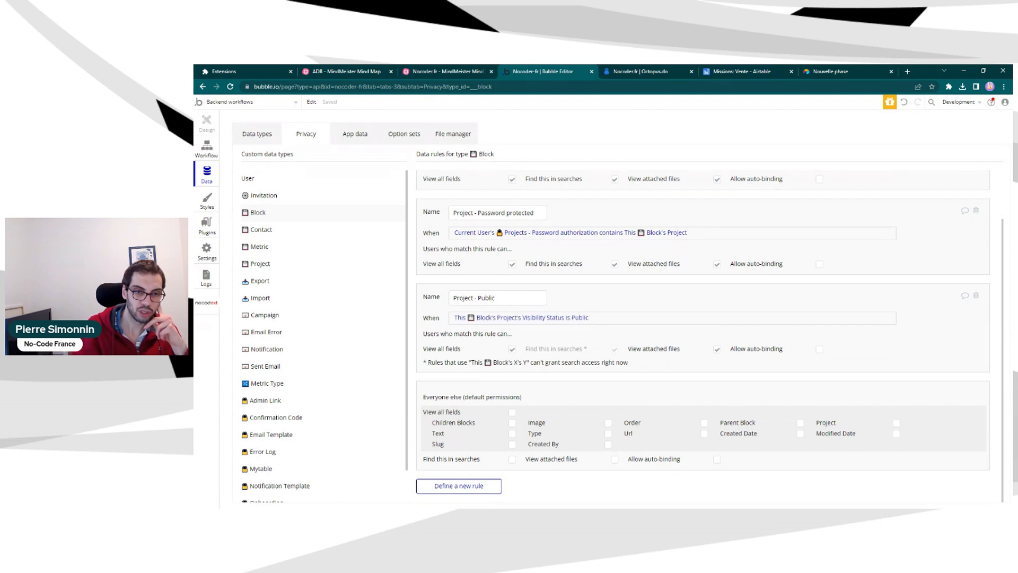
click(512, 460)
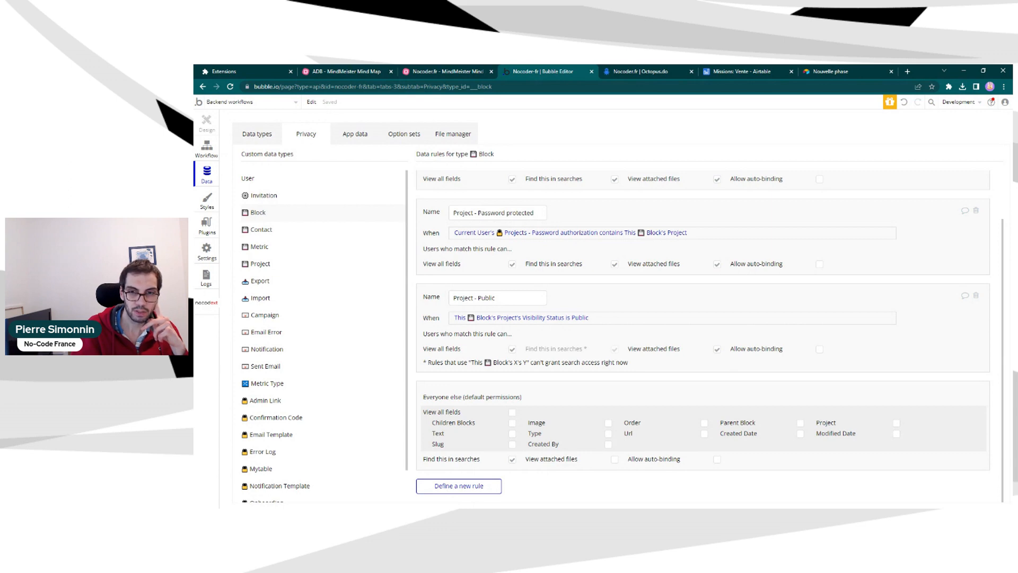
Allow auto-binding in the Block type's Creator rule for the Image, Text and Url fields
scroll(709, 336, up, 1)
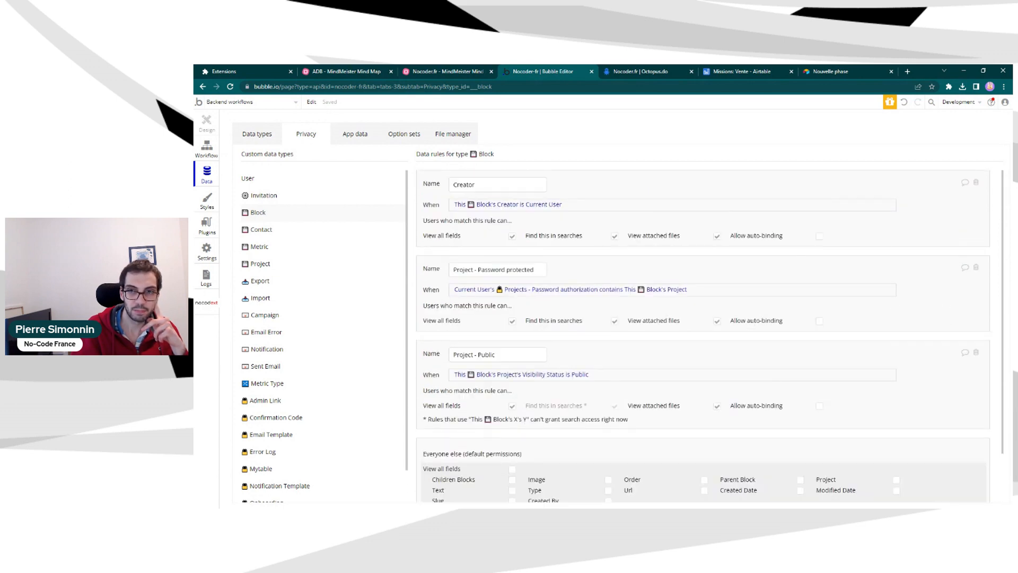
click(819, 236)
click(608, 259)
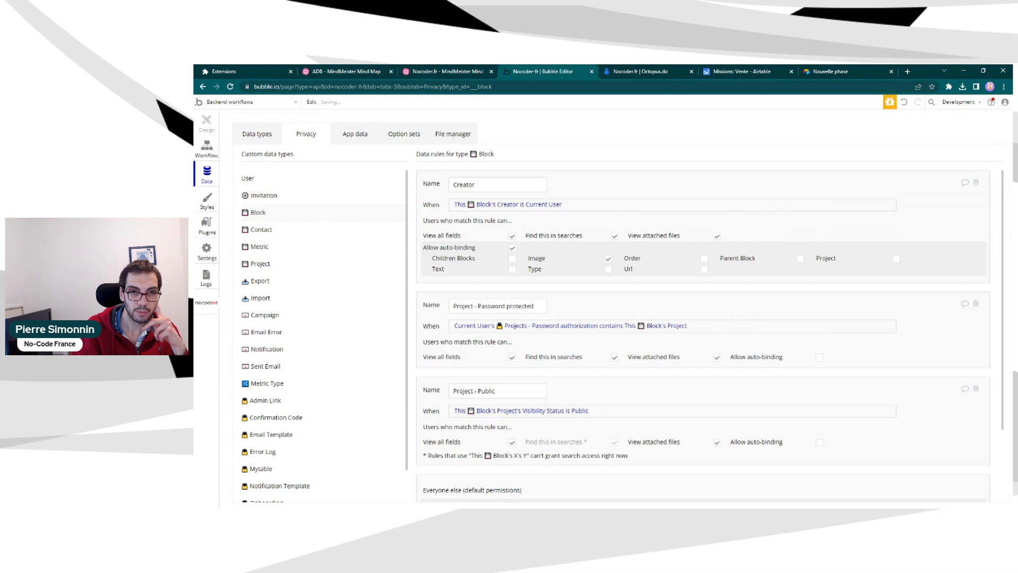
click(608, 268)
click(608, 269)
click(513, 269)
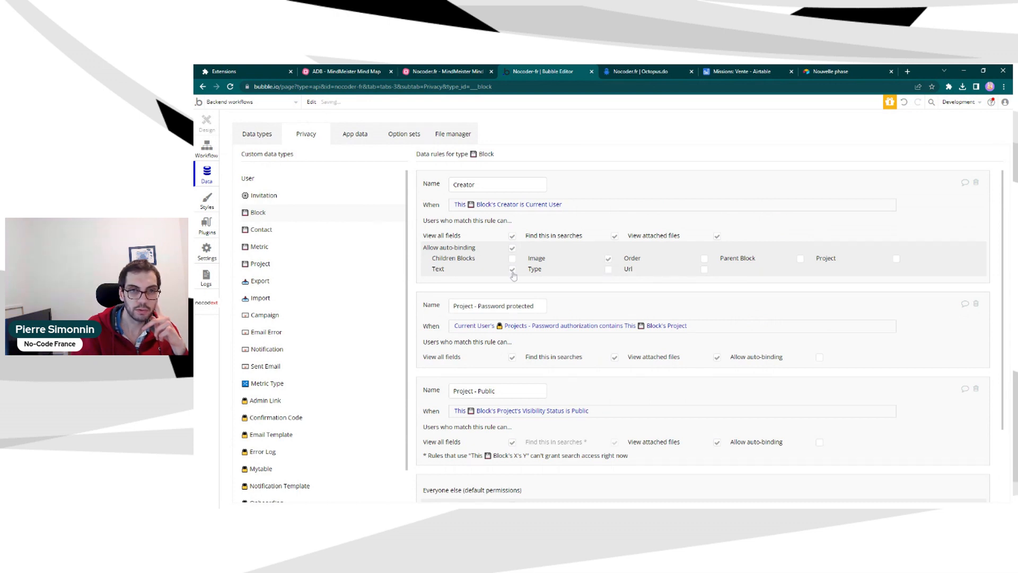
click(705, 269)
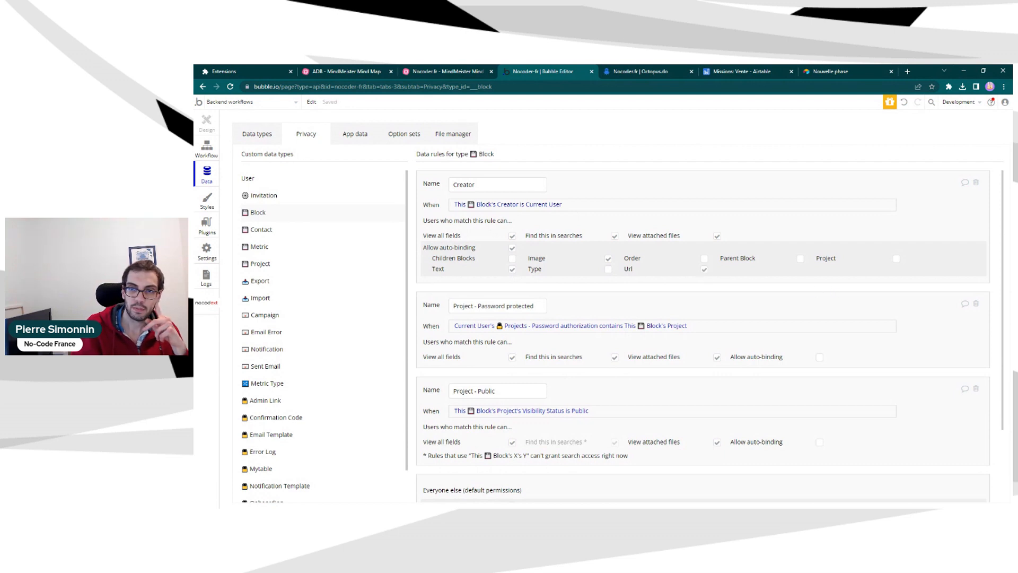
Review the Block data type's three privacy rules and default permissions, with a brief check of the Project type's rules
scroll(746, 304, down, 2)
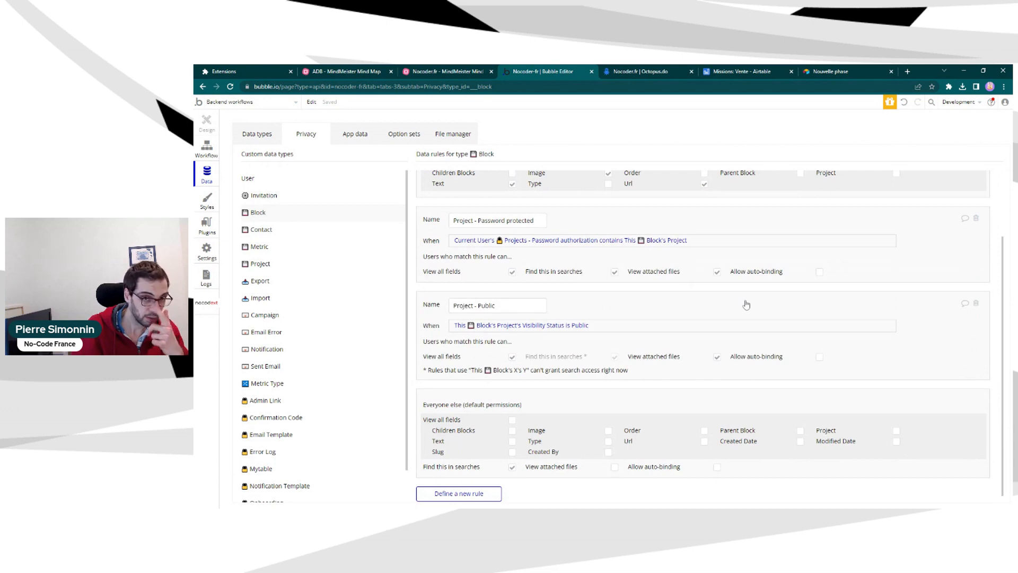
scroll(745, 304, up, 2)
scroll(798, 323, down, 2)
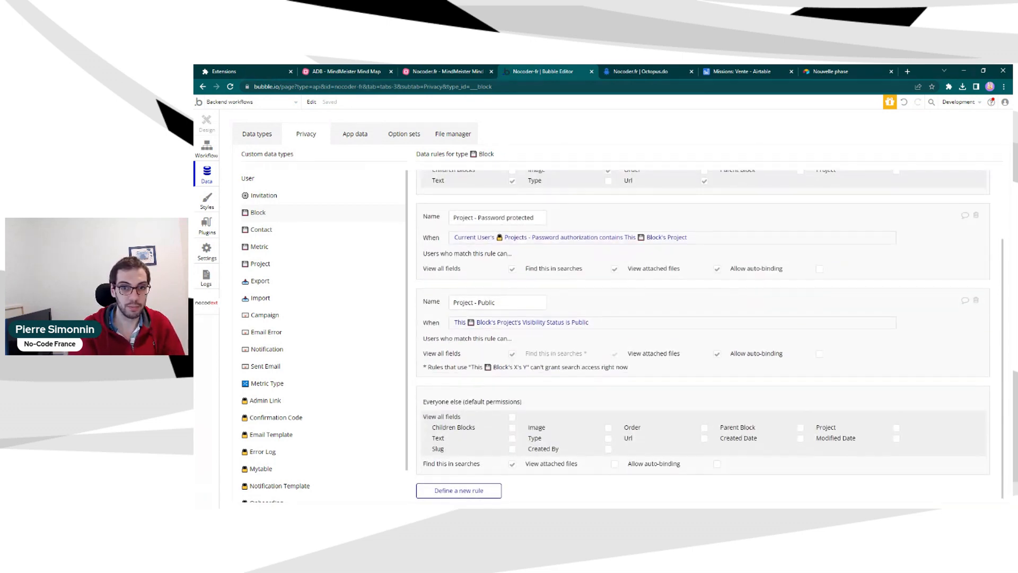
scroll(798, 323, up, 2)
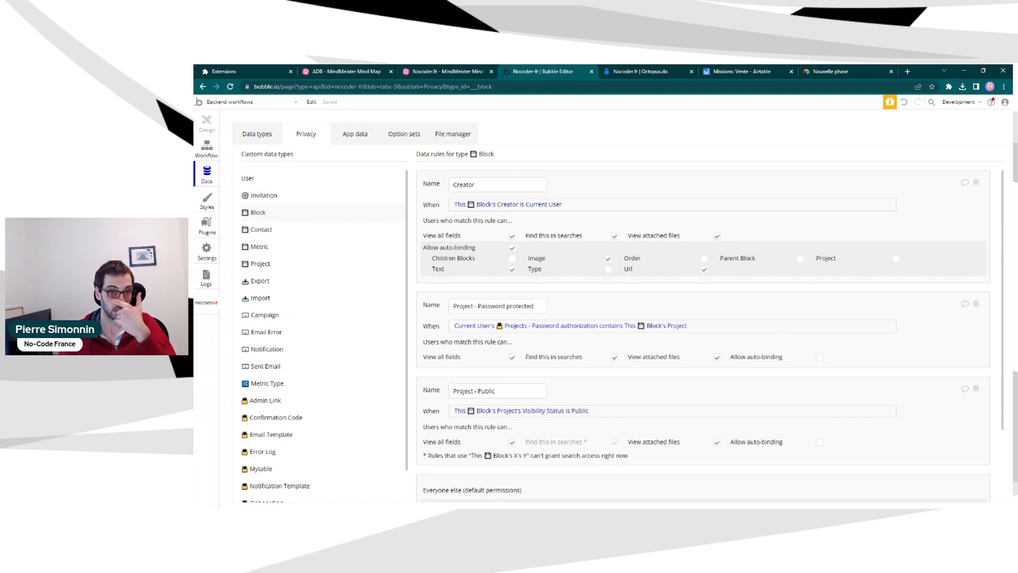
scroll(828, 245, down, 1)
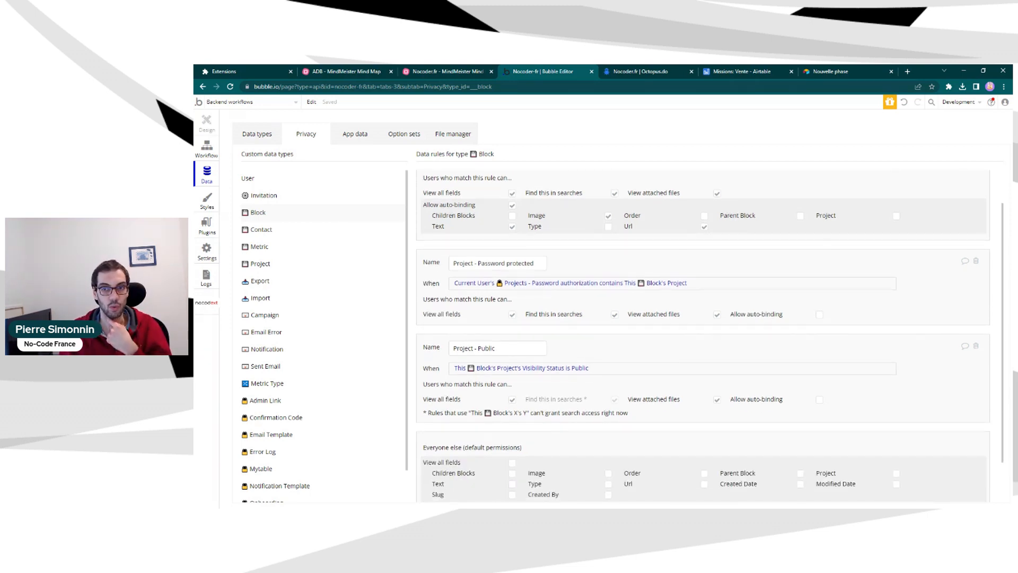
scroll(853, 289, down, 1)
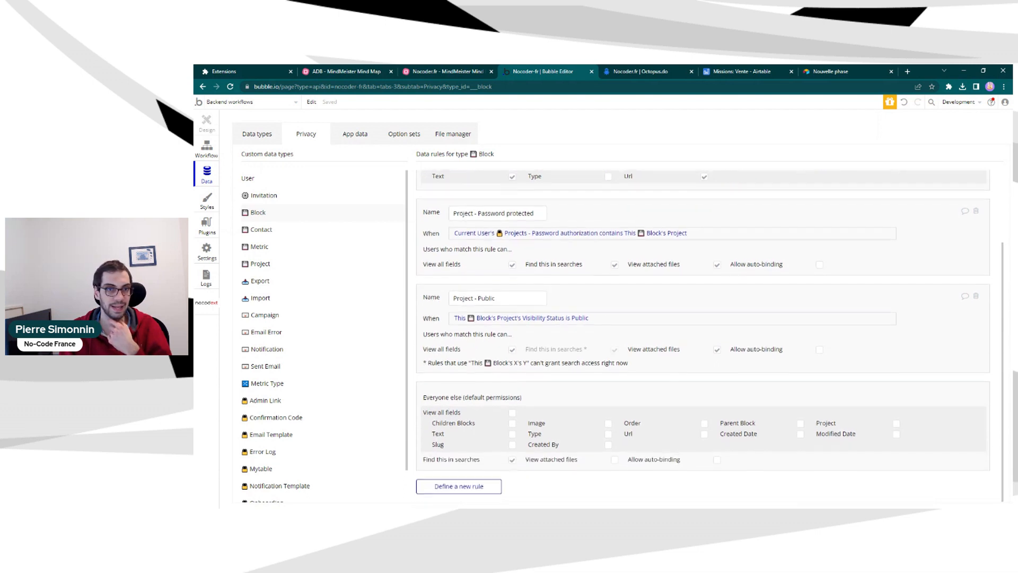
scroll(853, 289, up, 2)
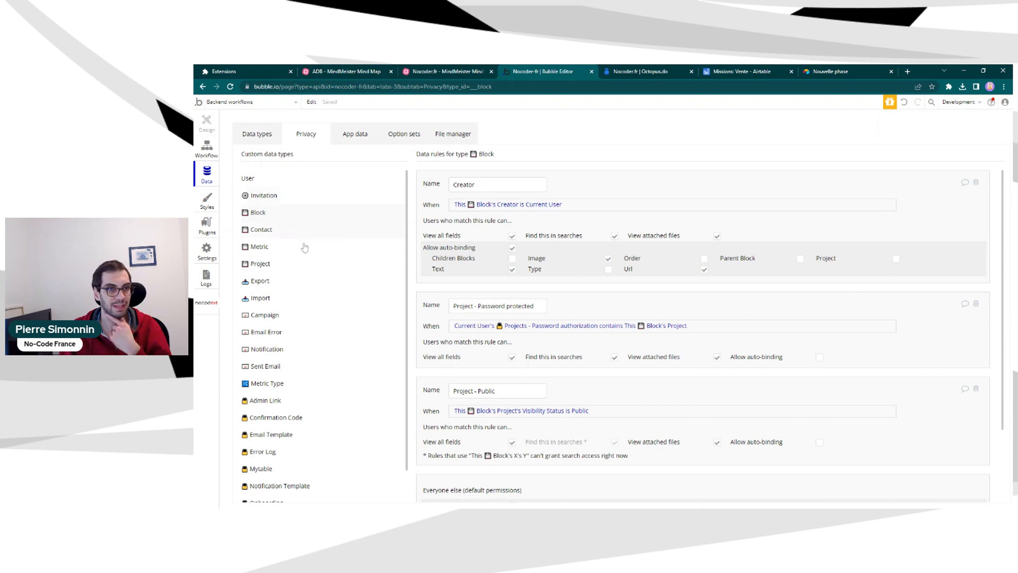
click(307, 262)
click(307, 214)
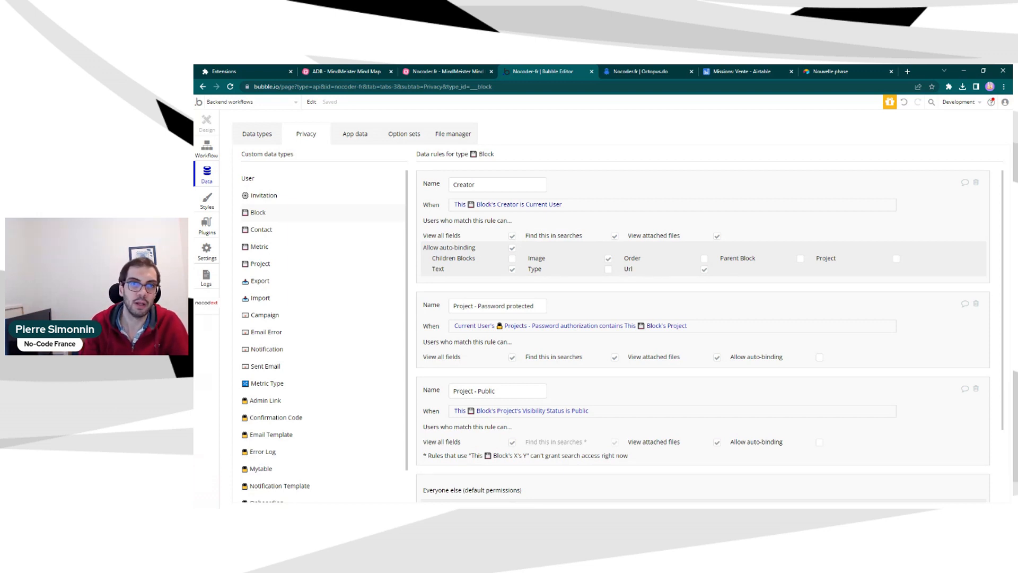
Switch to the Nocoder.fr mind map in MindMeister to check the Portfolio features, glancing at the Octopus.do sitemap on the way
click(415, 71)
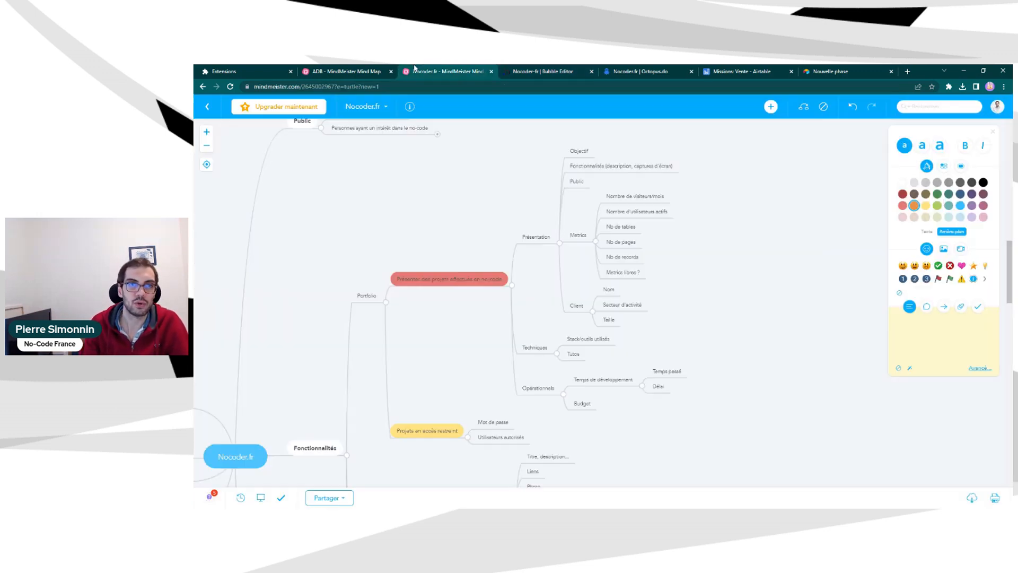
click(632, 69)
click(450, 71)
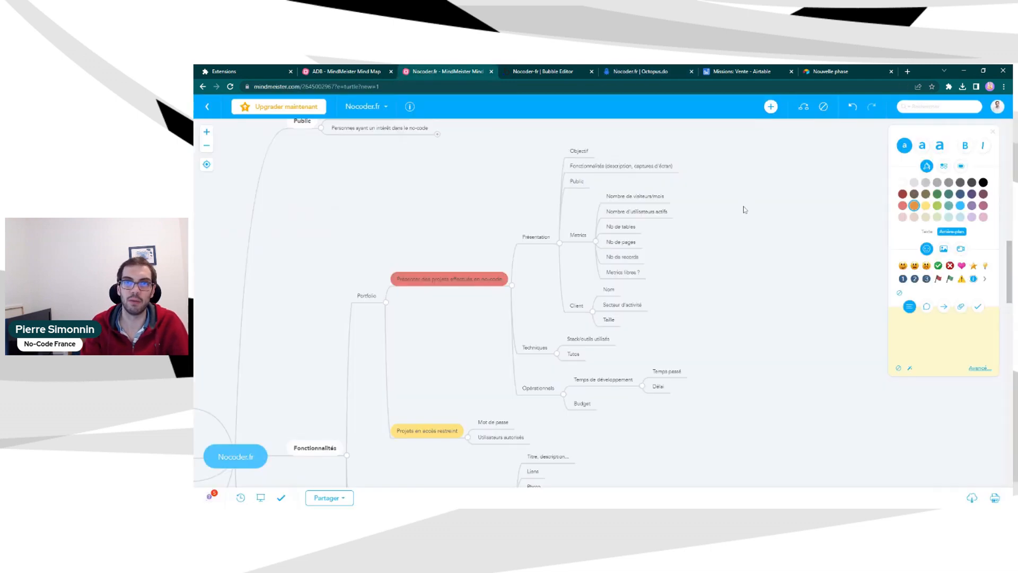